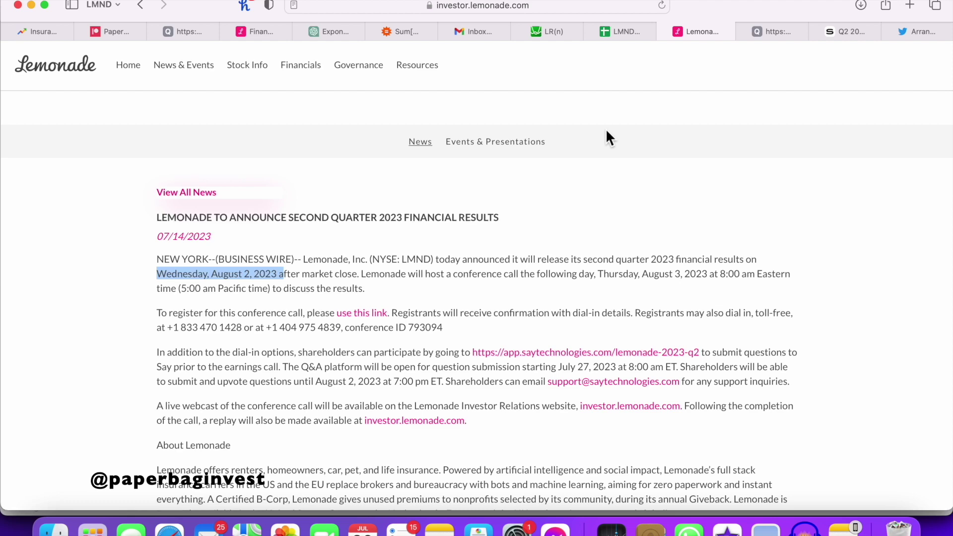
Open the Lemonade LMND Model Projections spreadsheet, show the creator's Patreon page, and return to the spreadsheet
left_click(628, 33)
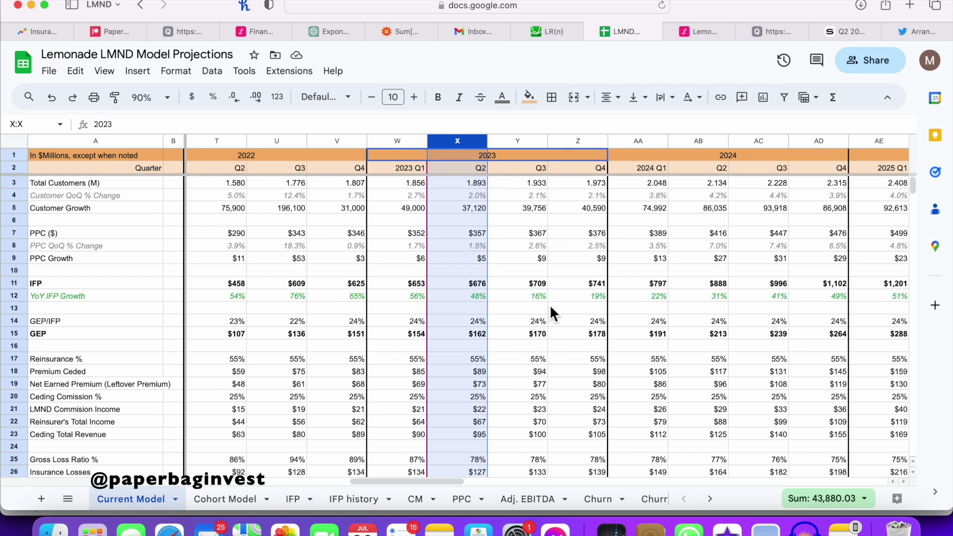
left_click(112, 31)
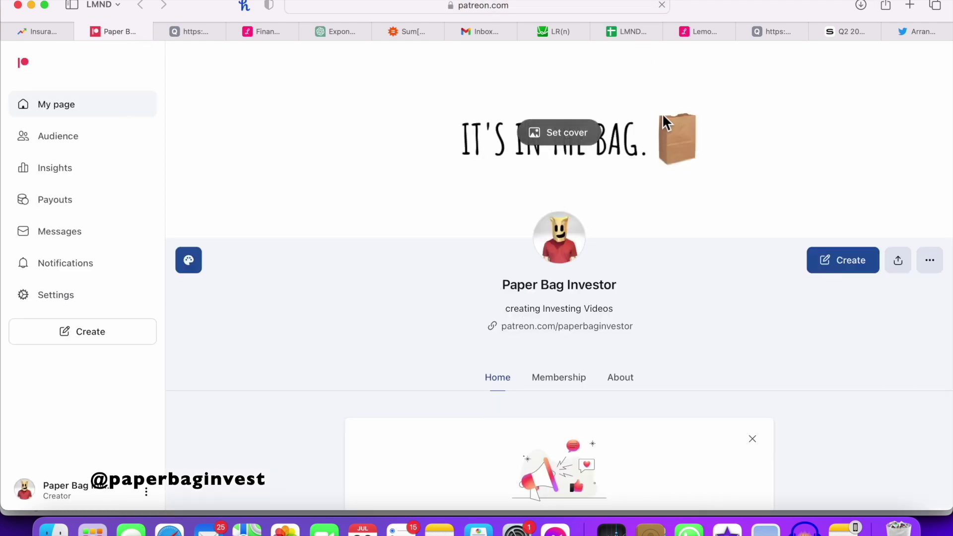
left_click(629, 31)
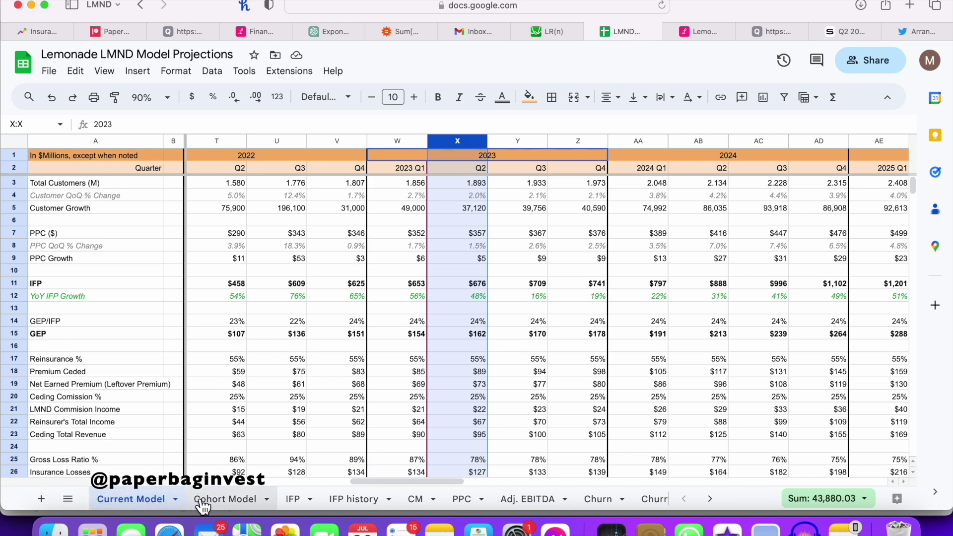
Look over the Current Model sheet's quarterly projections, from customers and premiums down to operating expenses
scroll(486, 384, "down", 10)
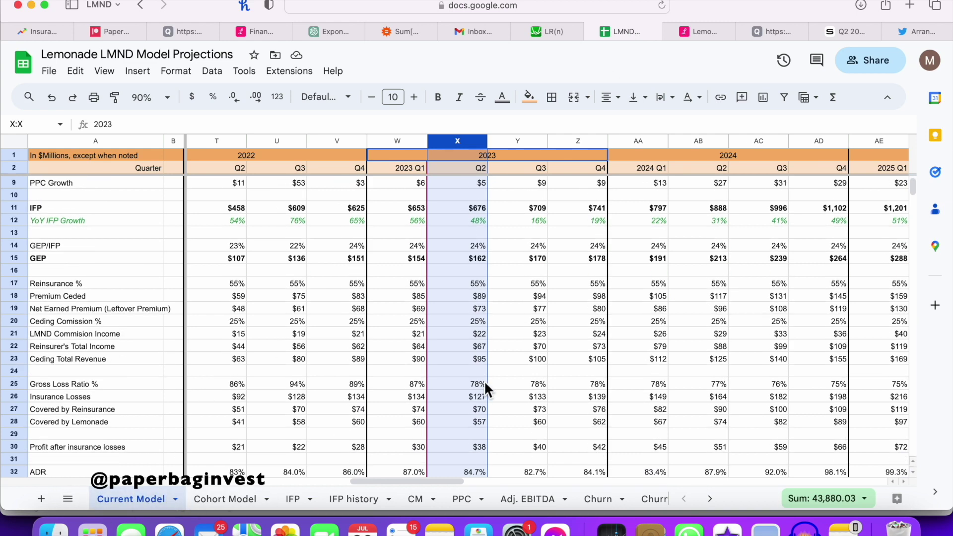
scroll(486, 384, "left", 2)
scroll(486, 384, "down", 5)
scroll(485, 384, "right", 1)
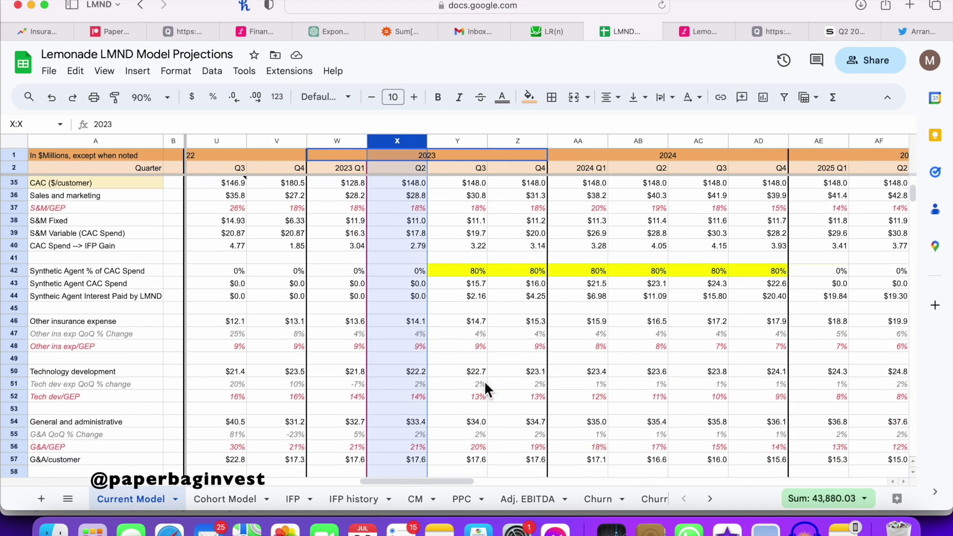
scroll(485, 383, "up", 15)
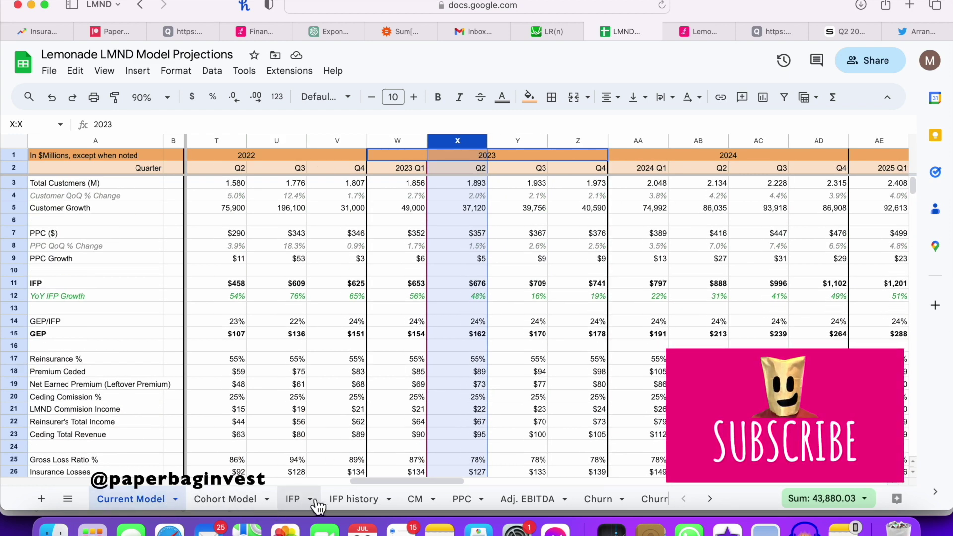
View the IFP, IFP history, Churn, Churn history and Adj. EBITDA charts, ending back on the Current Model sheet
left_click(300, 505)
left_click(341, 504)
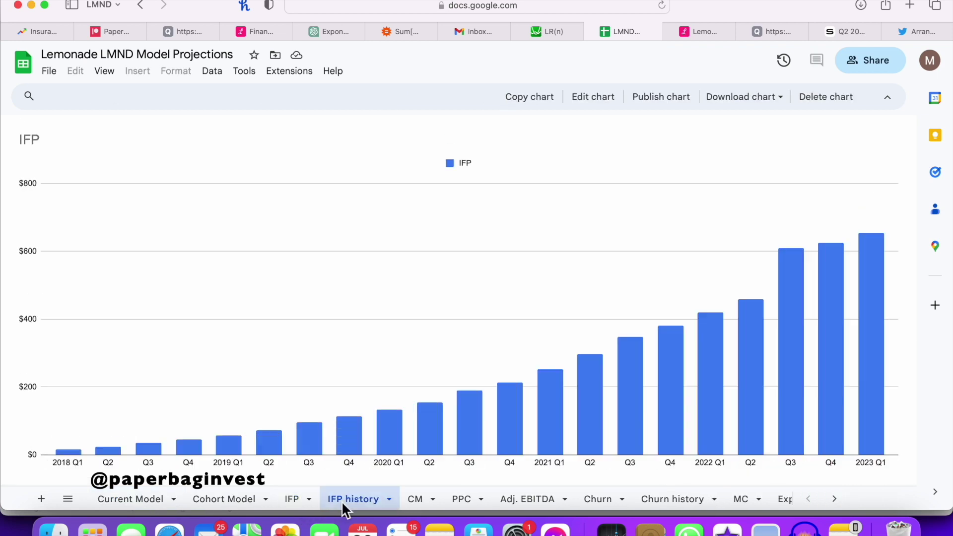
left_click(611, 498)
left_click(664, 499)
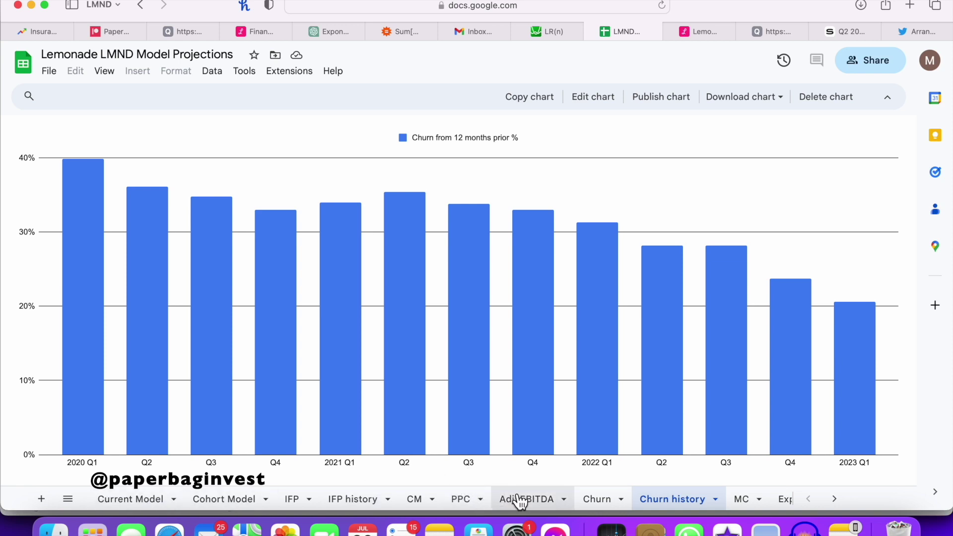
left_click(516, 498)
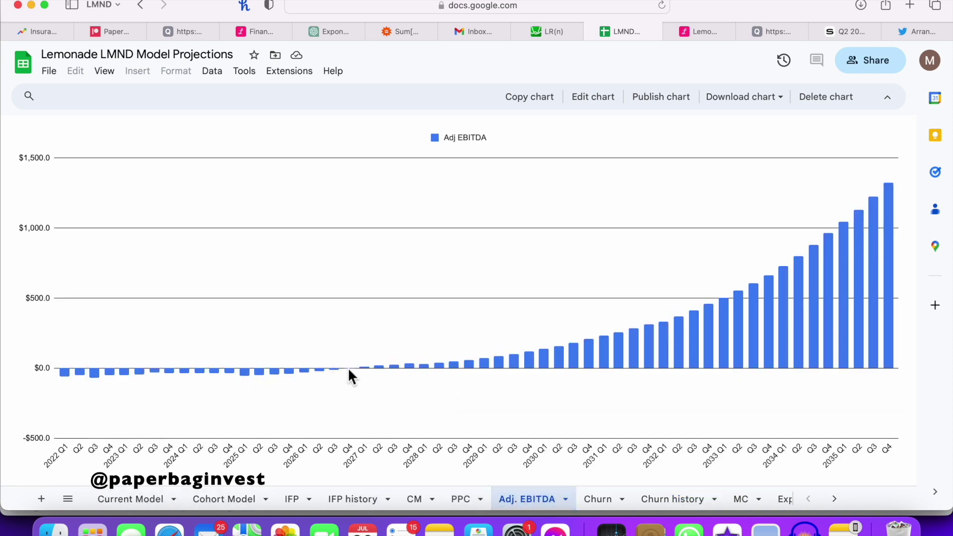
left_click(166, 499)
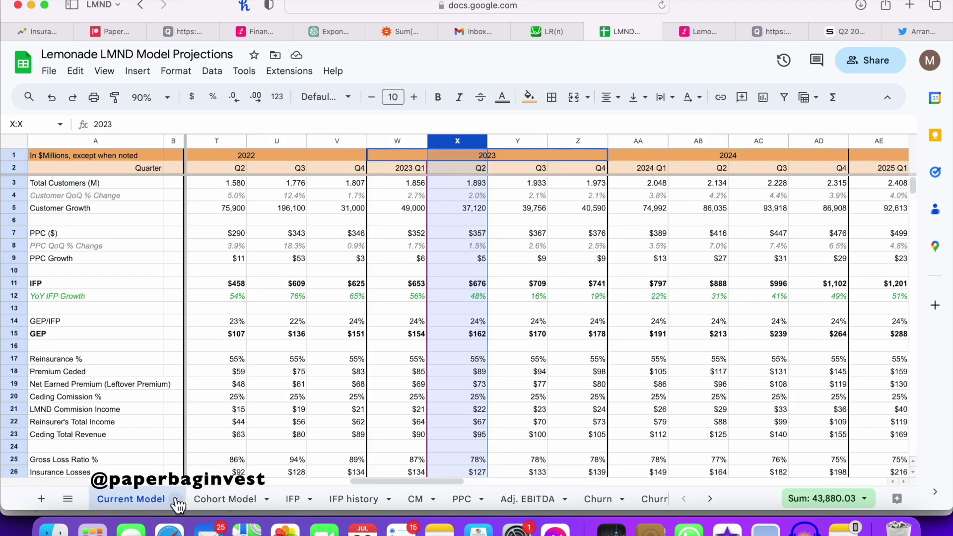
Open the Cohort Model sheet and examine the 2023 to 2025 cohorts in the quarterly gross income table
left_click(224, 498)
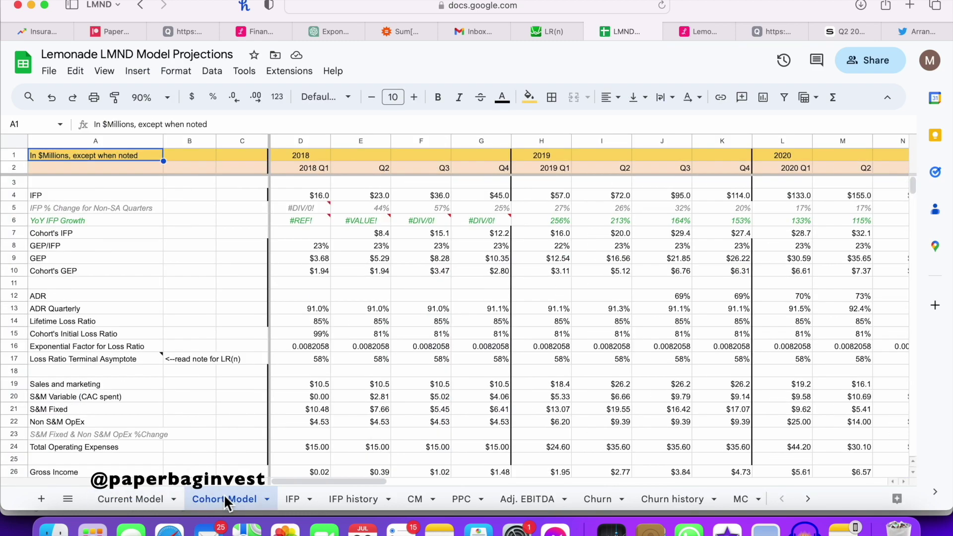
scroll(429, 376, "right", 15)
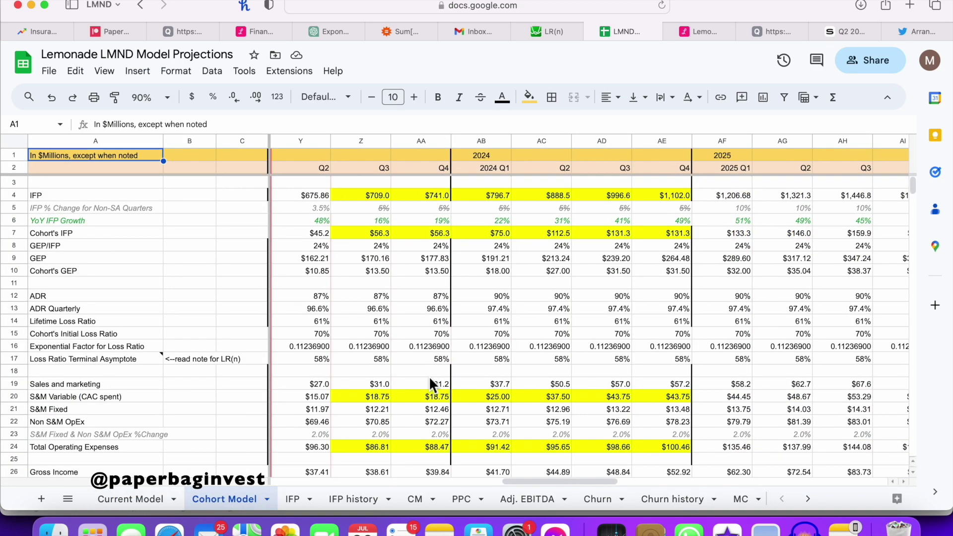
scroll(430, 380, "down", 15)
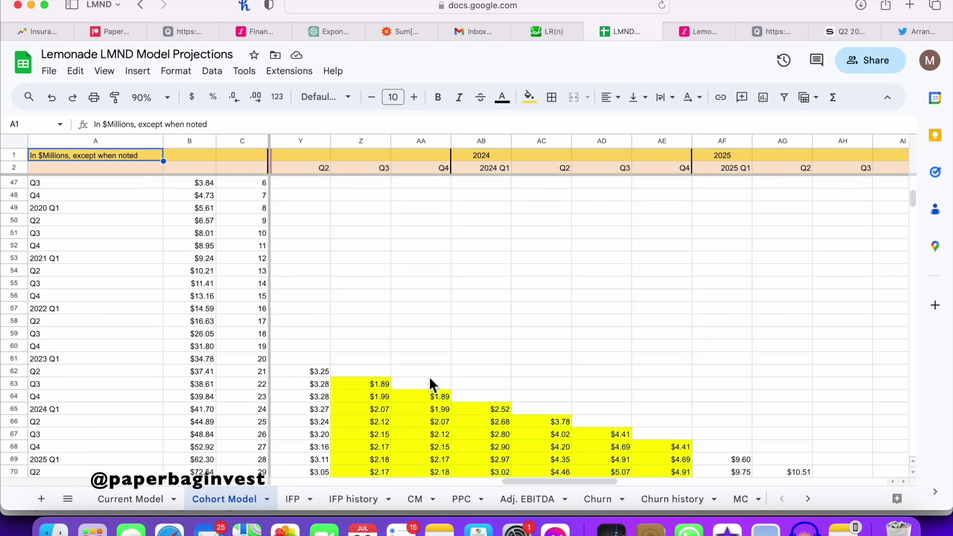
scroll(430, 380, "left", 2)
scroll(430, 379, "down", 2)
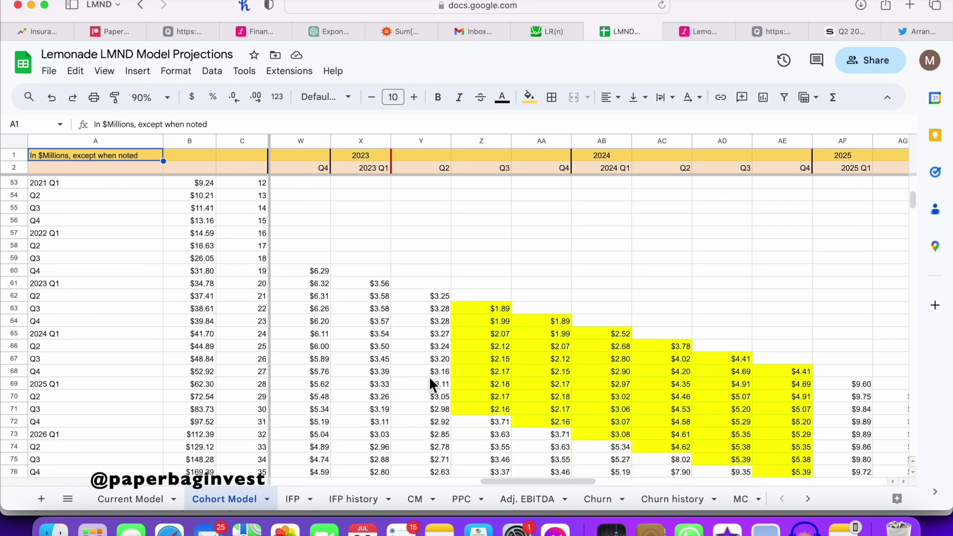
Select the 2023 Q1 cohort values in X61:X76 and examine the cohort table at 50% zoom
left_click_drag(370, 284, 371, 477)
left_click(166, 97)
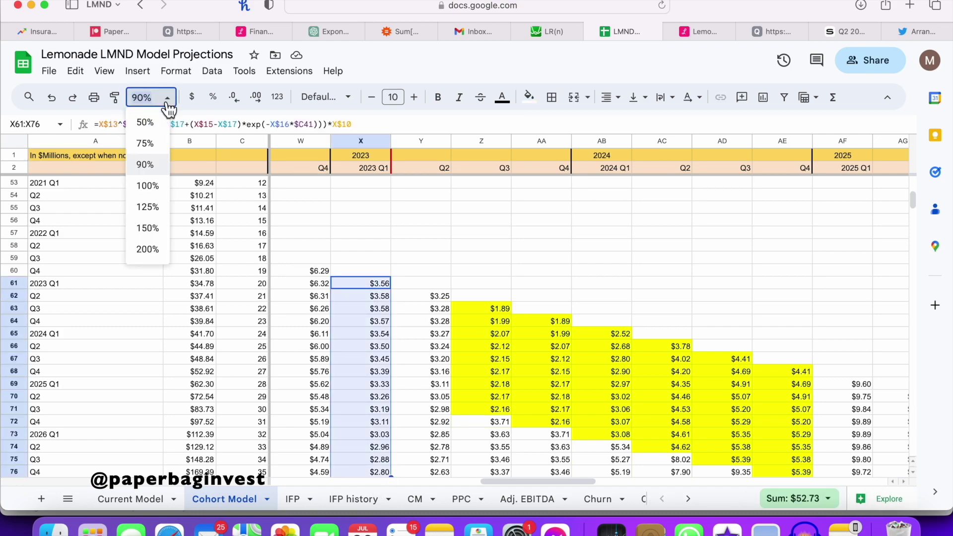
left_click(144, 121)
scroll(504, 292, "down", 20)
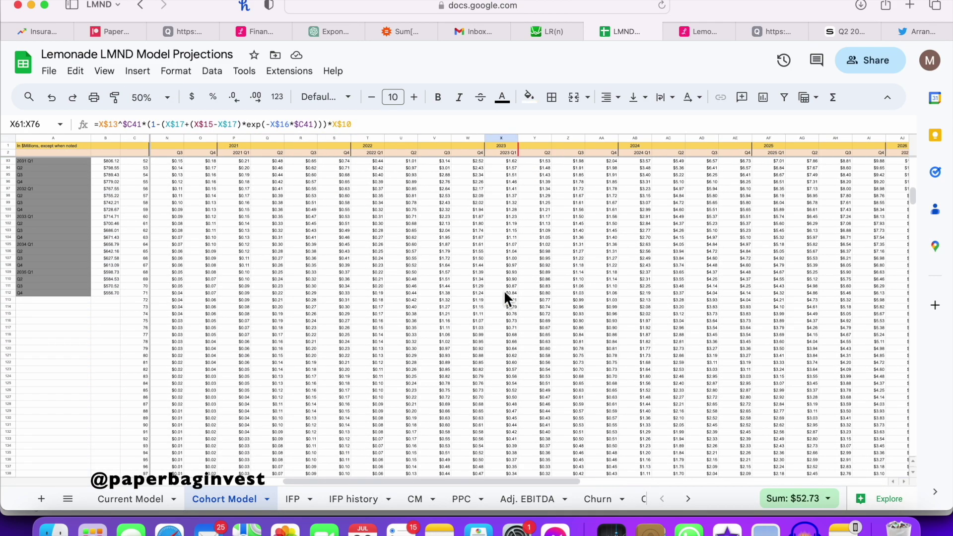
scroll(504, 293, "left", 5)
scroll(505, 290, "up", 20)
scroll(504, 290, "right", 3)
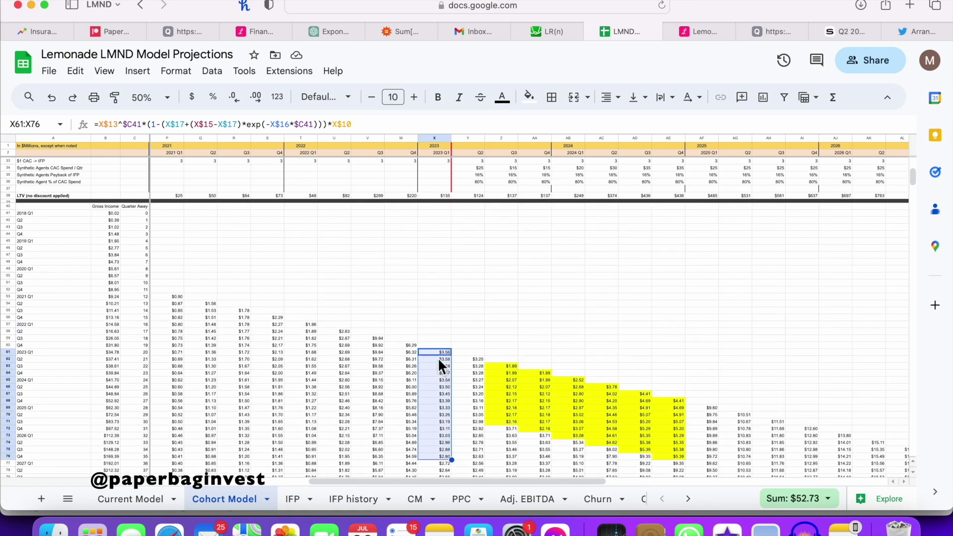
scroll(448, 387, "up", 5)
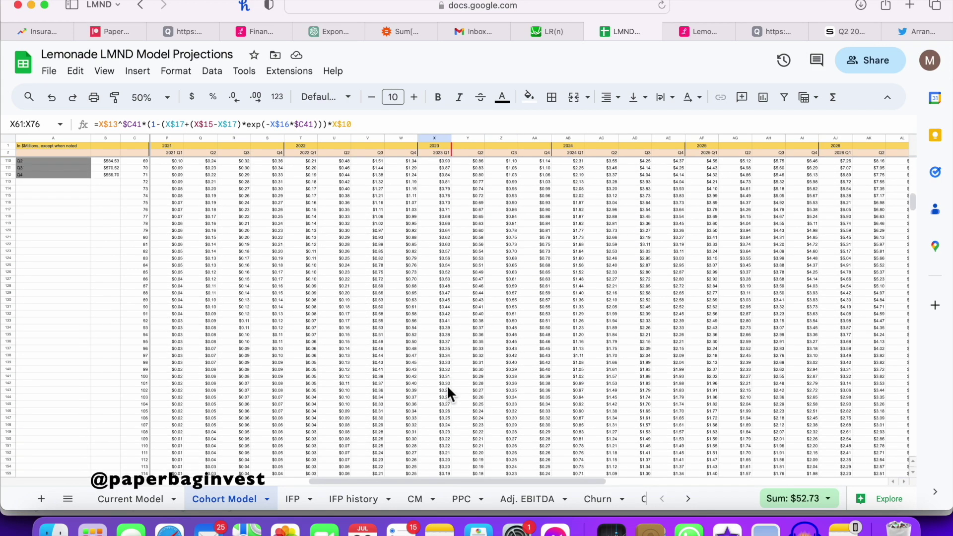
scroll(455, 414, "down", 5)
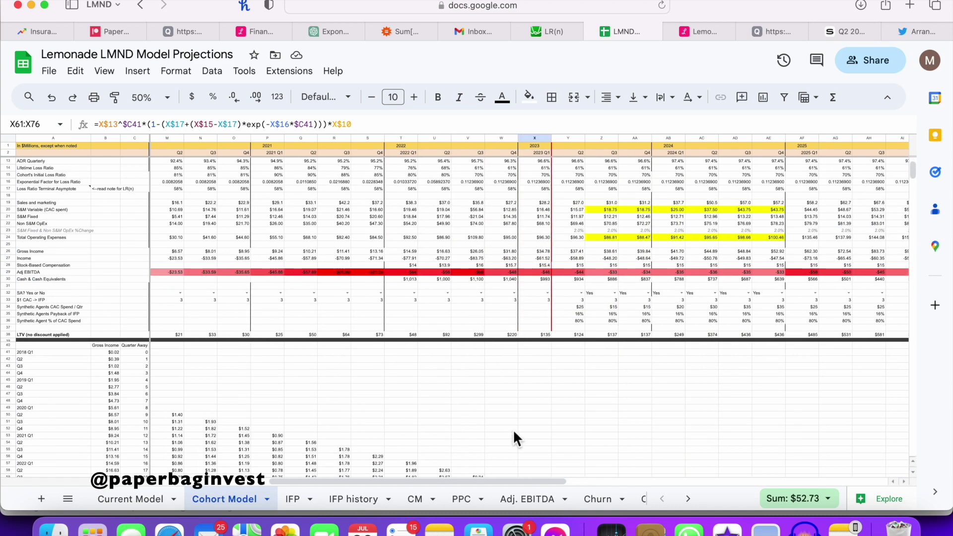
Highlight the 2022 Q2 row of the cohort table, review the summary rows above it, and set the zoom to 90%
scroll(514, 429, "left", 3)
scroll(513, 429, "down", 1)
scroll(514, 429, "left", 1)
left_click(8, 386)
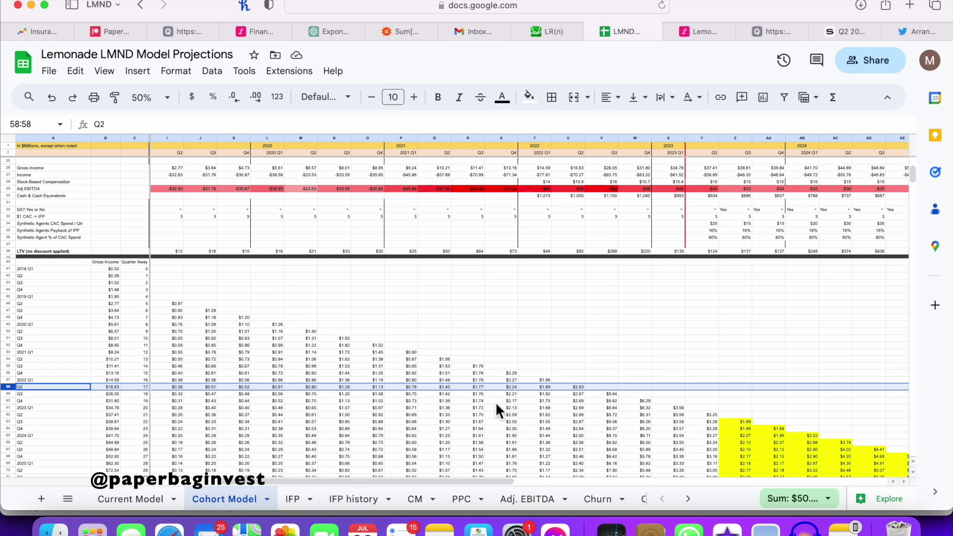
scroll(495, 401, "up", 5)
scroll(543, 406, "right", 3)
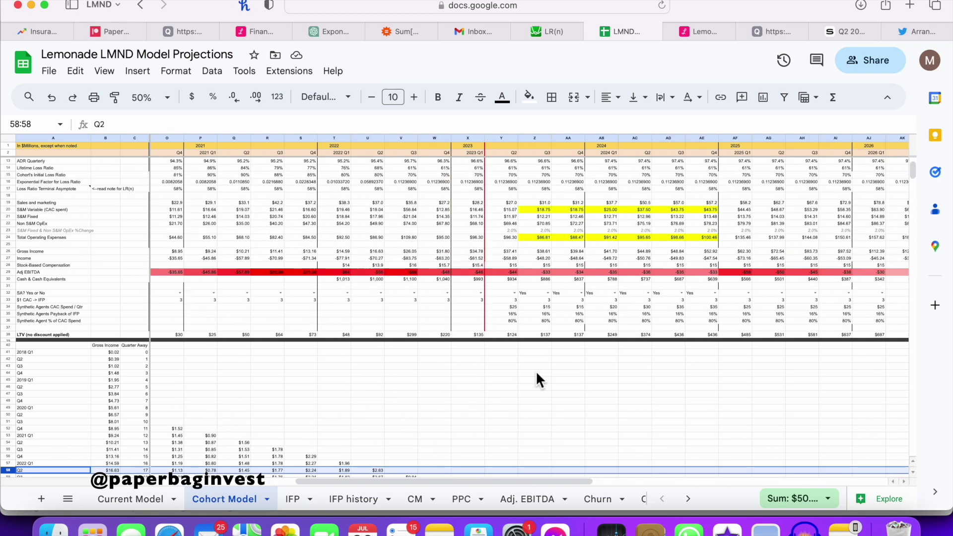
scroll(536, 373, "up", 2)
left_click(149, 97)
left_click(147, 179)
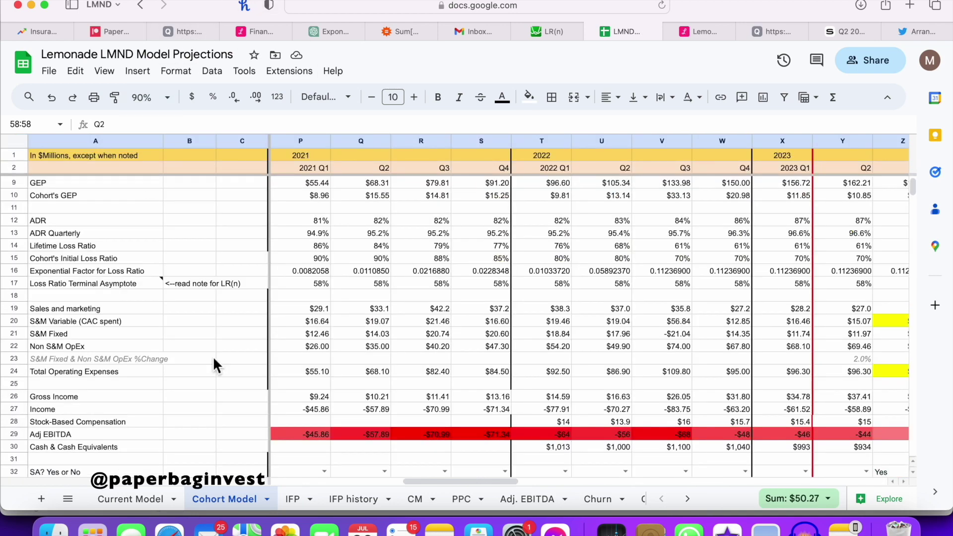
Return to the Current Model sheet and inspect the Q2 2023 projections for customers, PPC and IFP
left_click(131, 499)
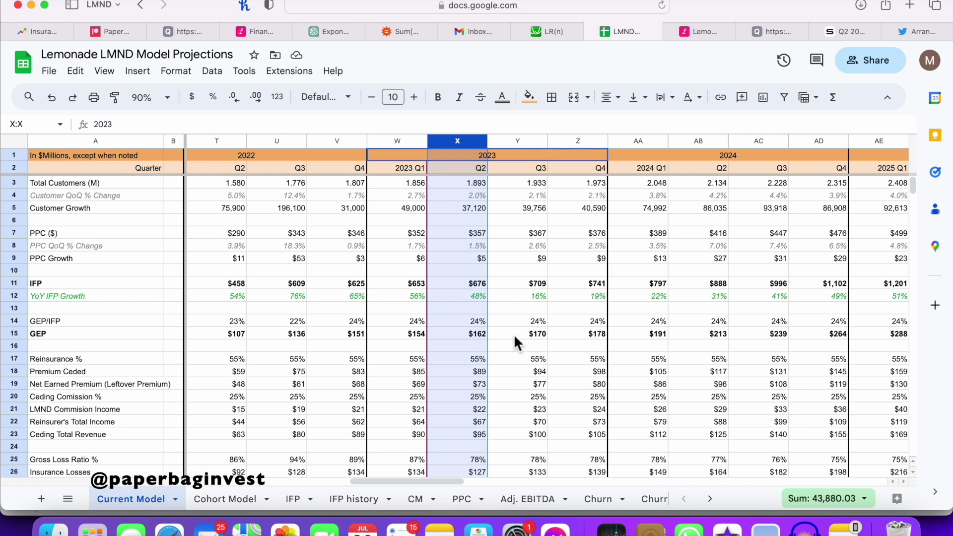
left_click(480, 284)
left_click(468, 169)
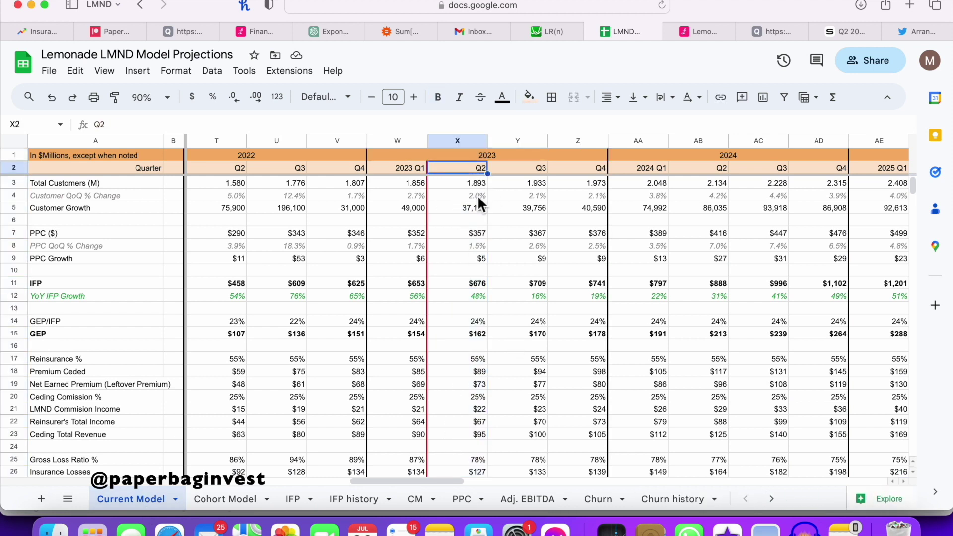
left_click_drag(397, 233, 455, 233)
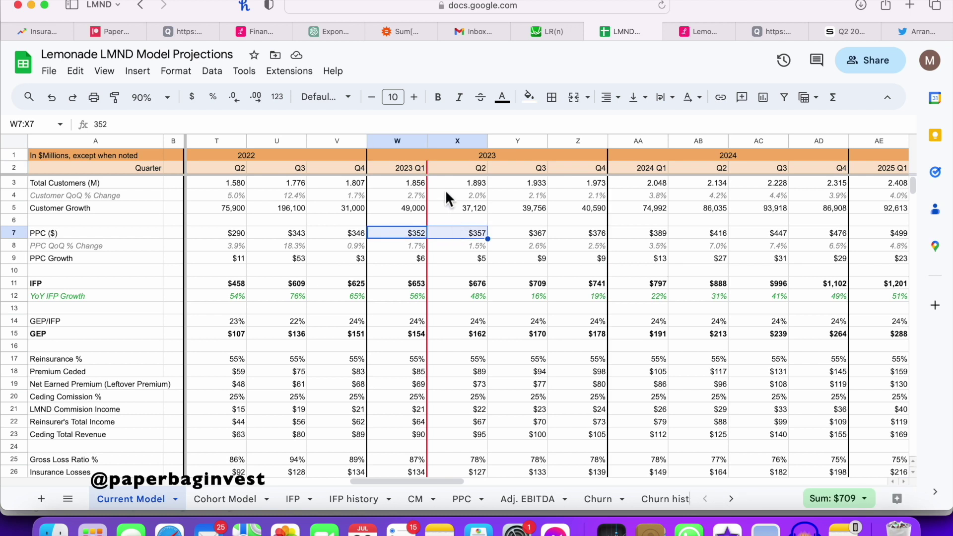
left_click(443, 183)
left_click(466, 237)
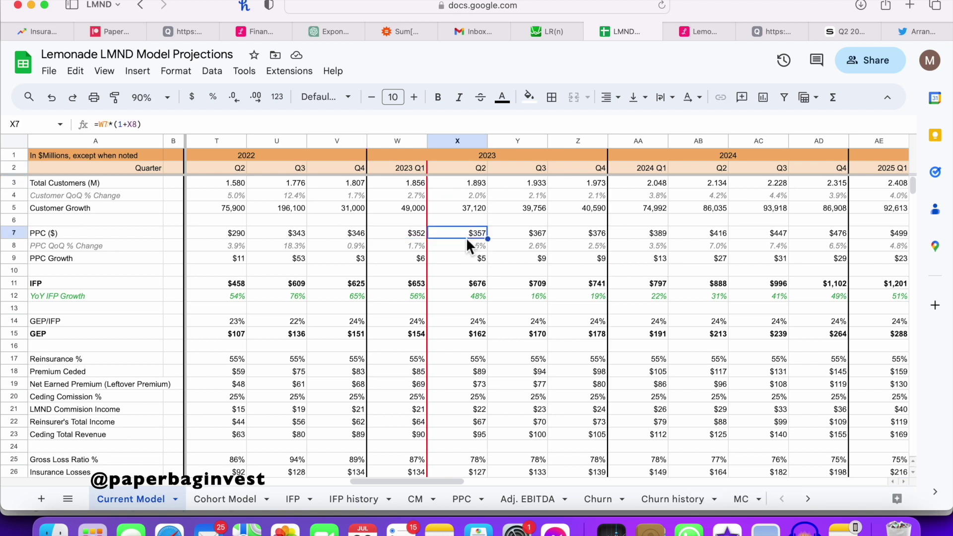
left_click(470, 286)
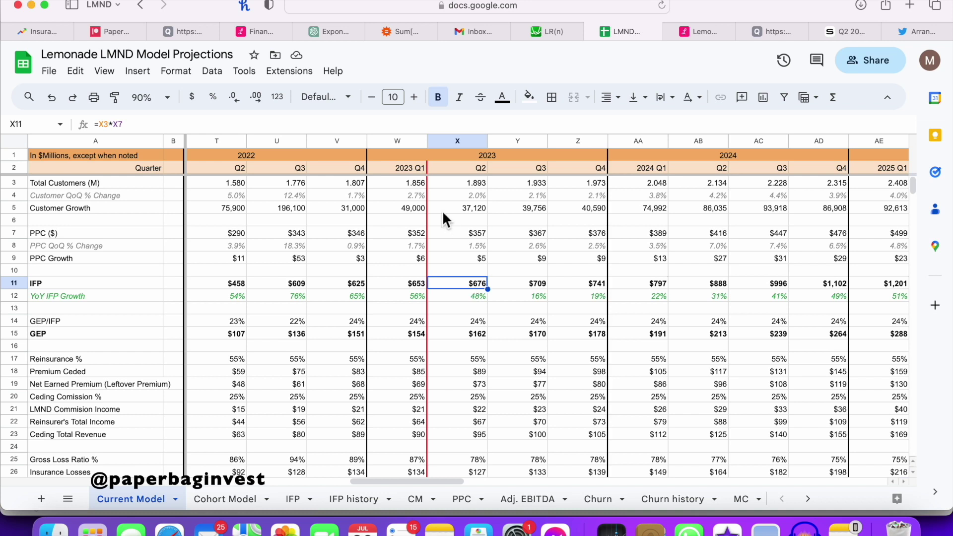
Check the 2023 Q1 quarter-over-quarter percentage changes for customers and PPC
left_click(415, 199)
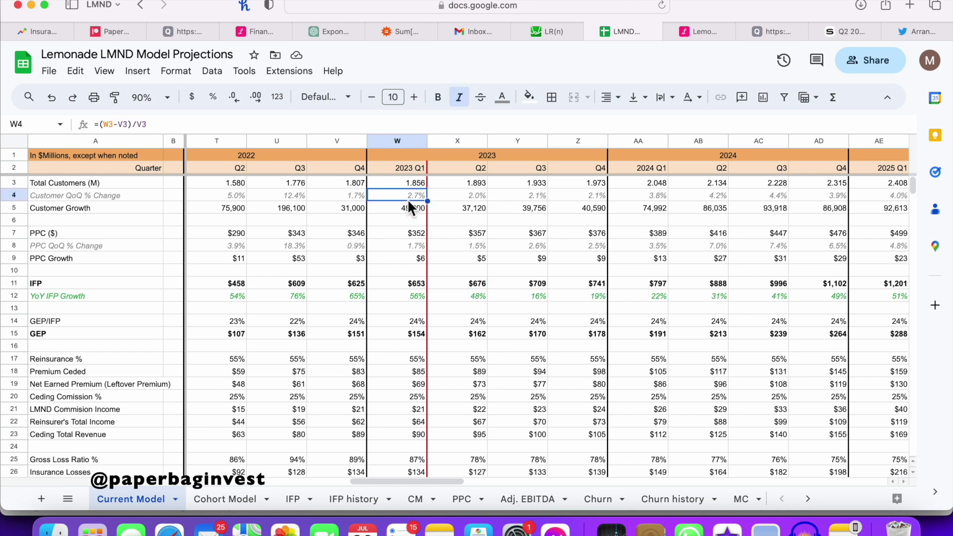
left_click(421, 245)
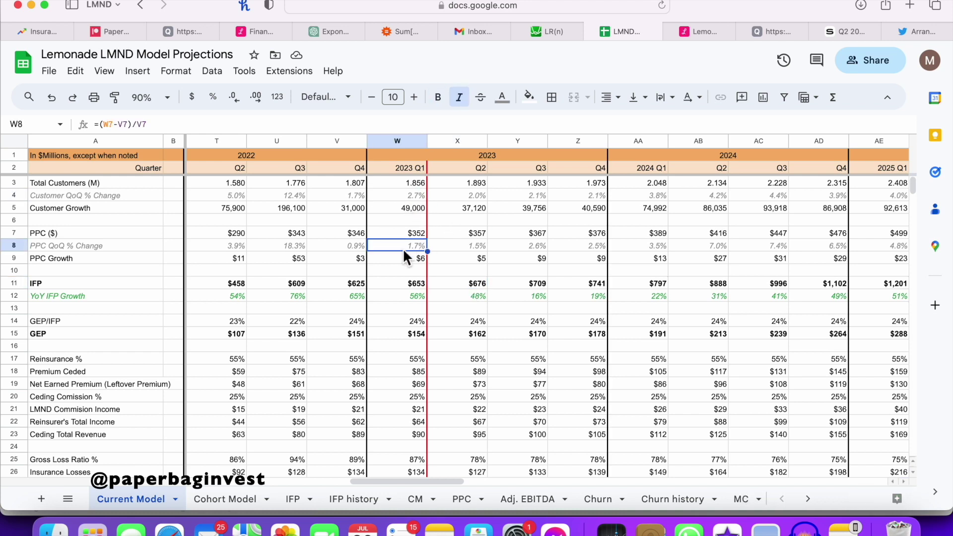
left_click(113, 248)
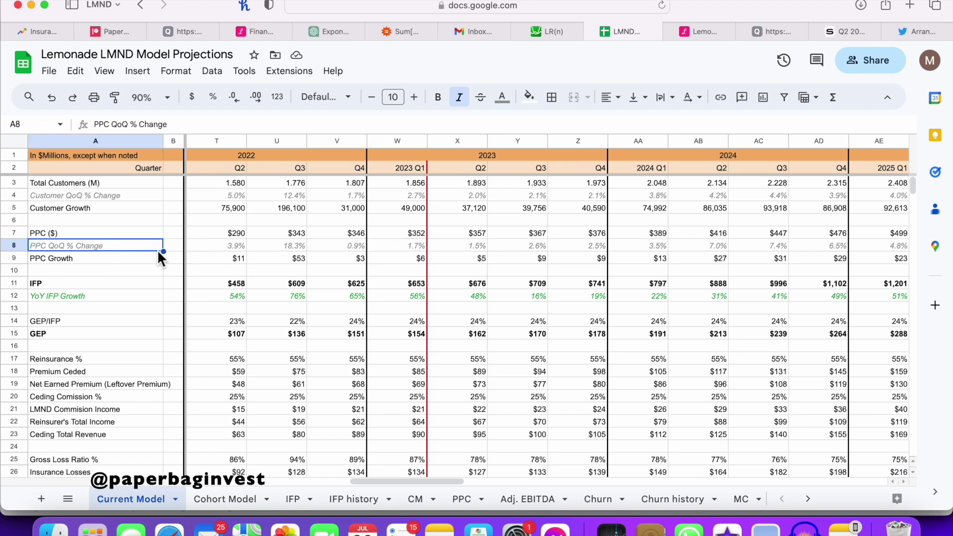
left_click(419, 248)
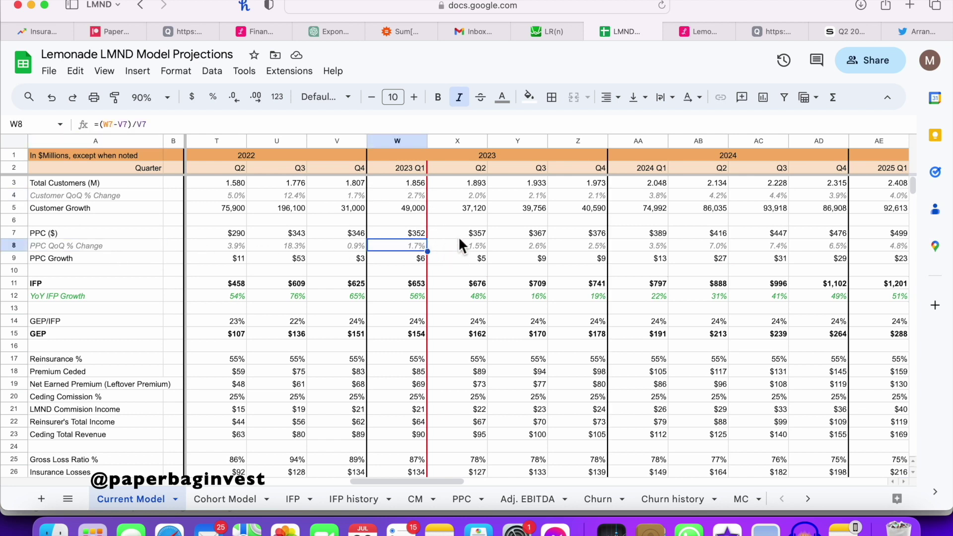
Review the Q2 2023 customer and PPC growth assumptions and resulting IFP, and open Lemonade's Q2 2023 guidance slide for comparison
left_click(477, 195)
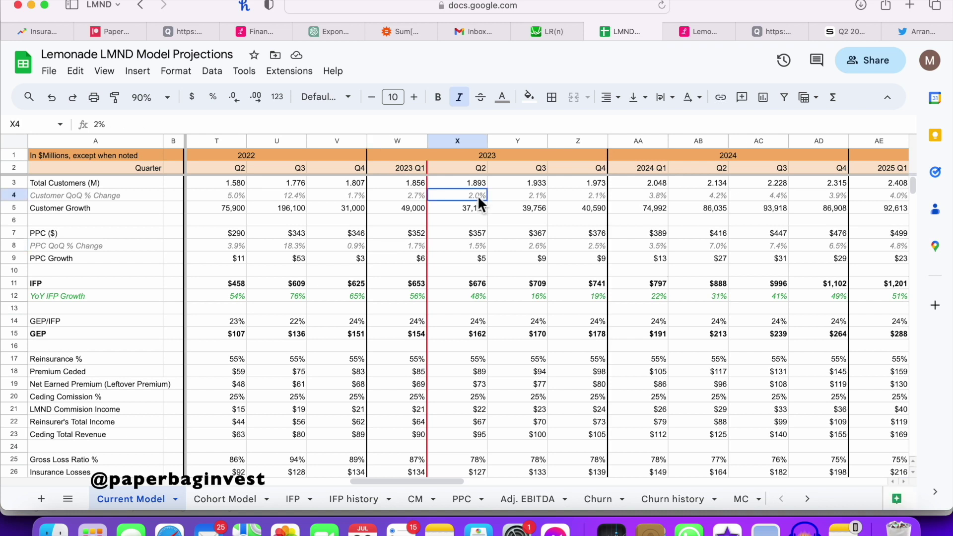
left_click(484, 240)
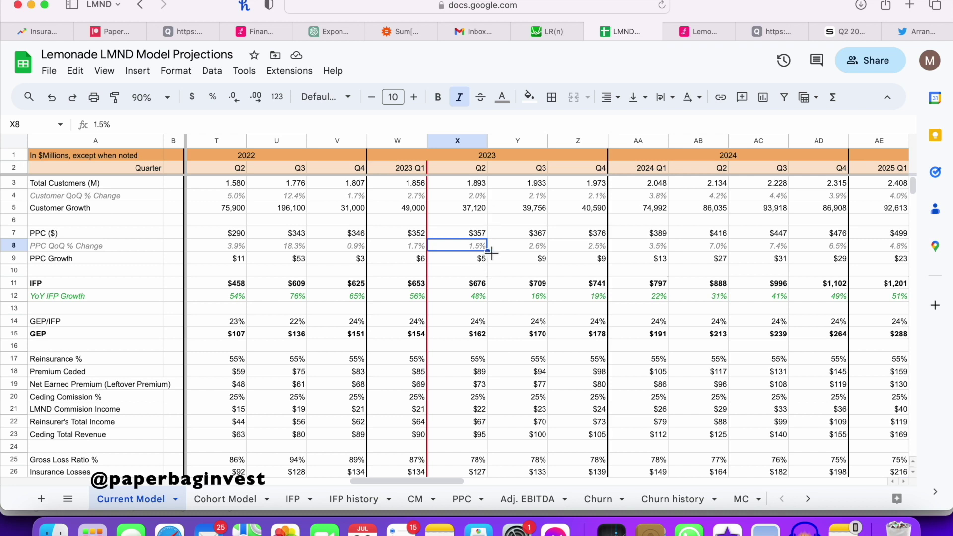
left_click(478, 285)
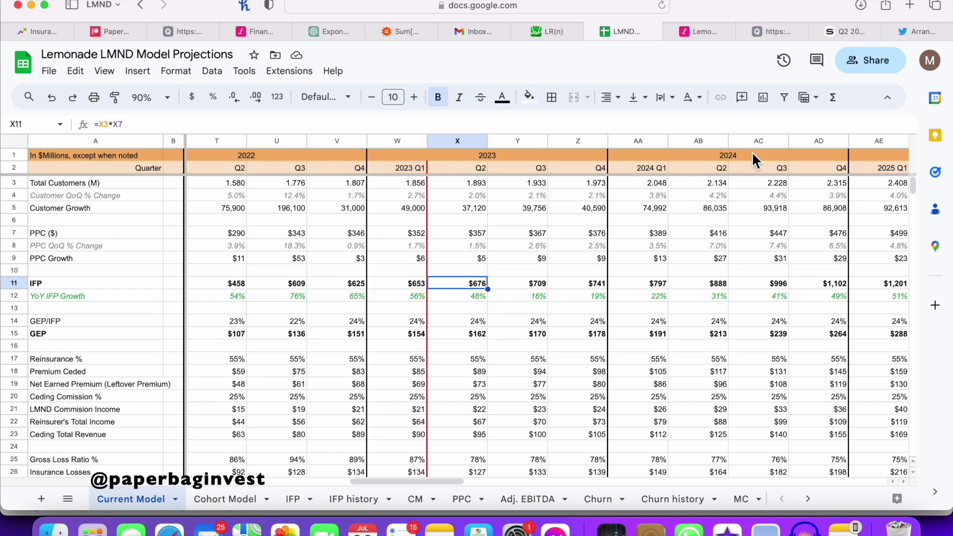
left_click(771, 32)
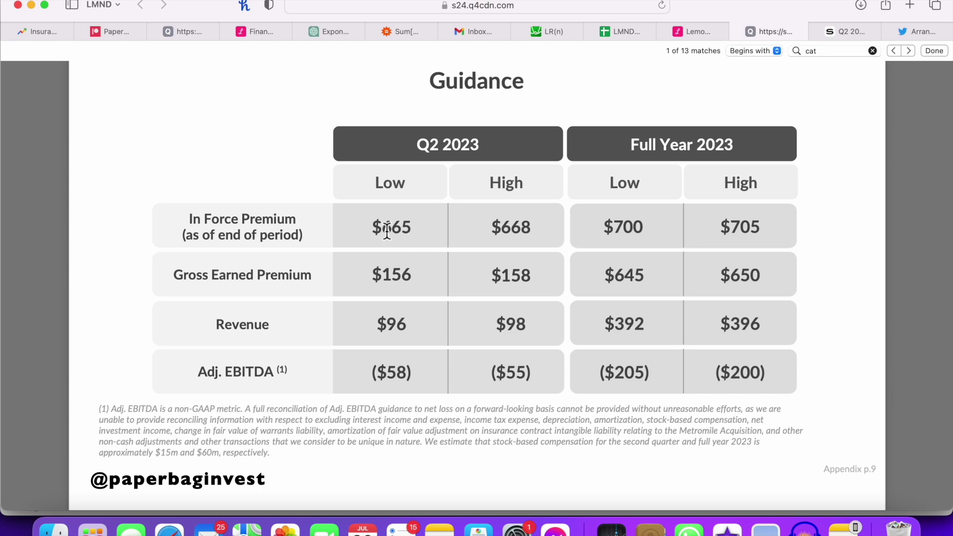
Compare the model's Q2 2023 IFP with the Q2 2023 guidance slide, ending back on the projections spreadsheet
key("super+w")
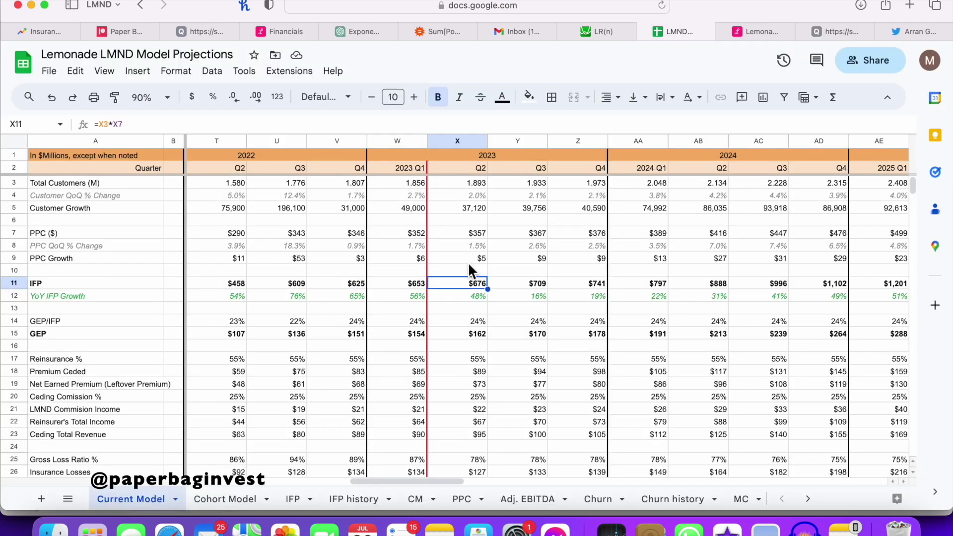
left_click(847, 27)
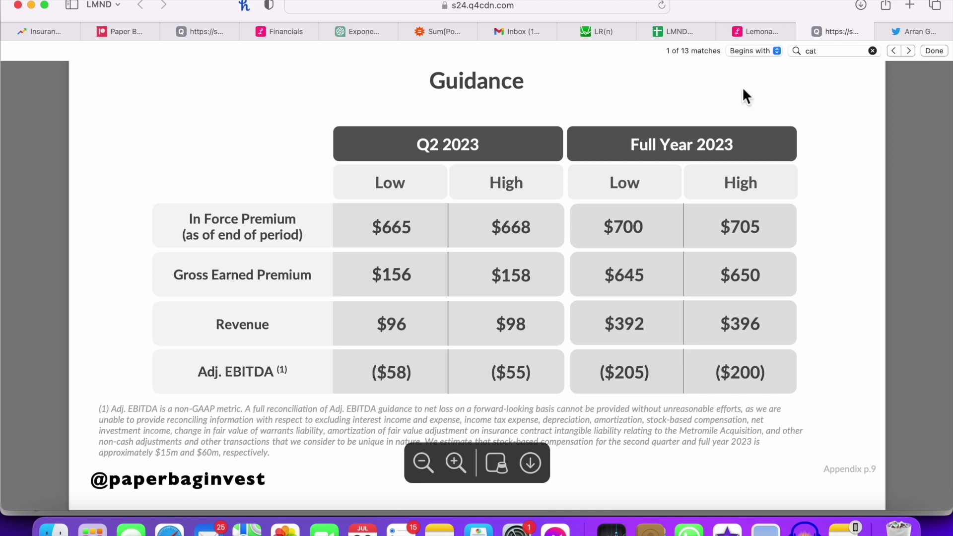
left_click(681, 32)
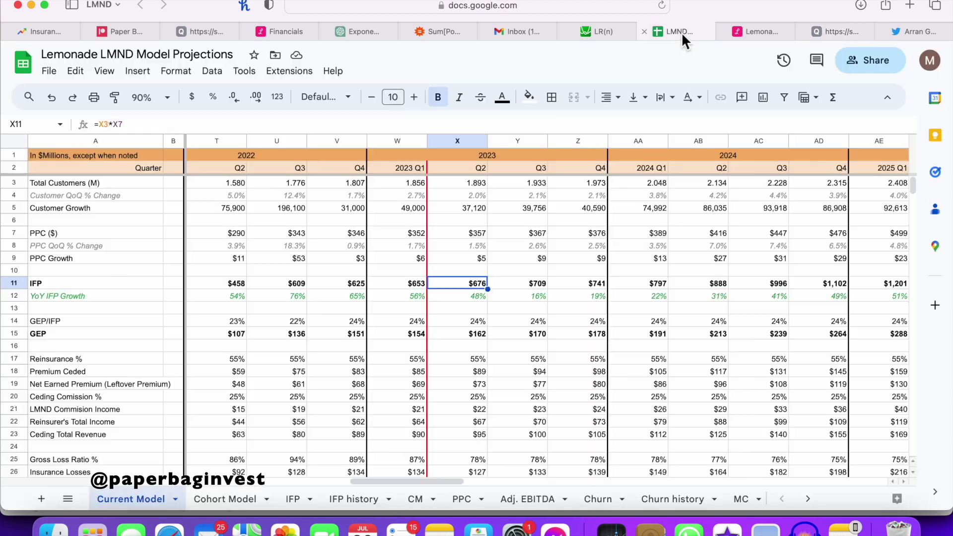
Review the Q2 2023 PPC growth assumption alongside the 2023 Q1 and 2022 Q2 quarter-over-quarter changes for PPC and customers
left_click(468, 248)
key("Up")
key("Up")
key("Up")
key("Up")
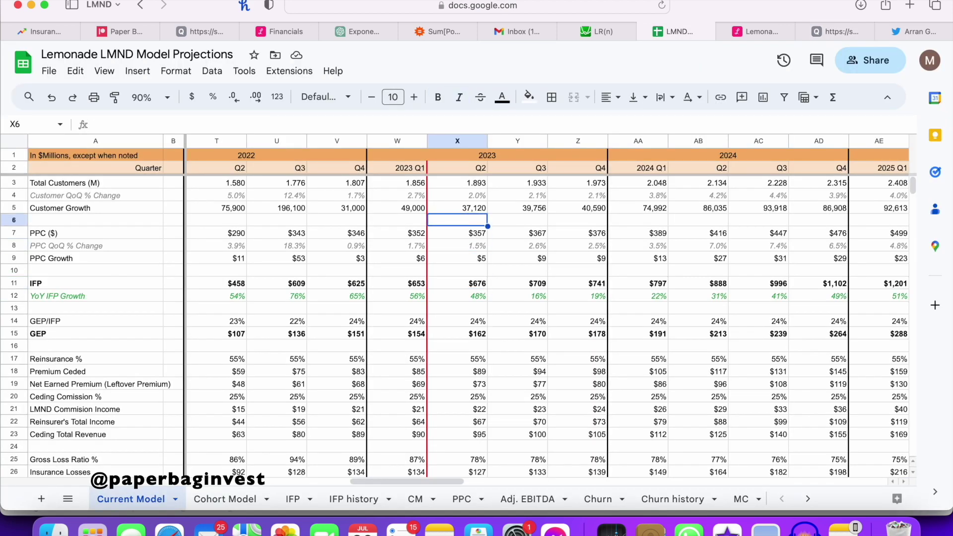
key("Down")
key("Down")
key("Down")
key("Down")
key("Left")
key("Right")
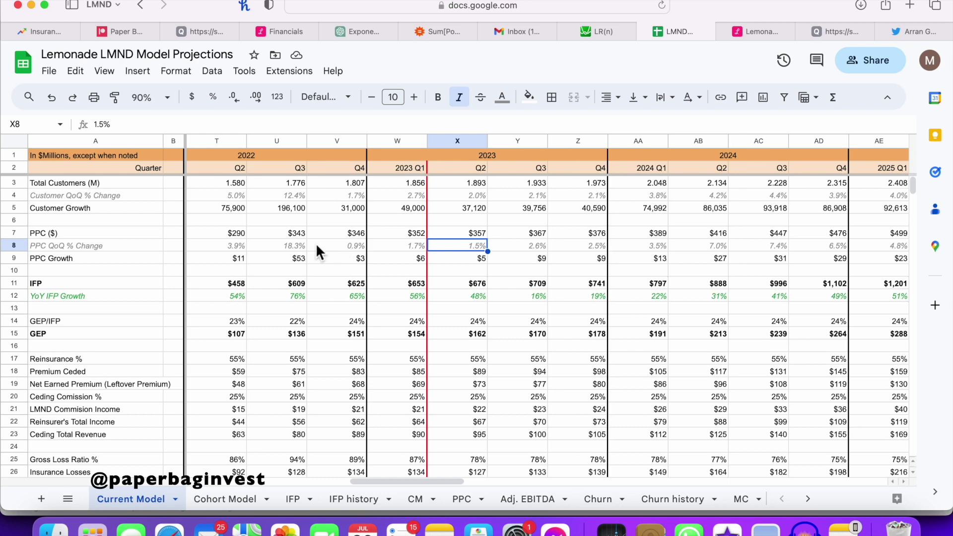
left_click(237, 246)
left_click(232, 194)
Inspect the Q2 2023 GEP/IFP ratio and reinsurance percentage together with the resulting GEP and revenue rows
scroll(416, 301, "down", 3)
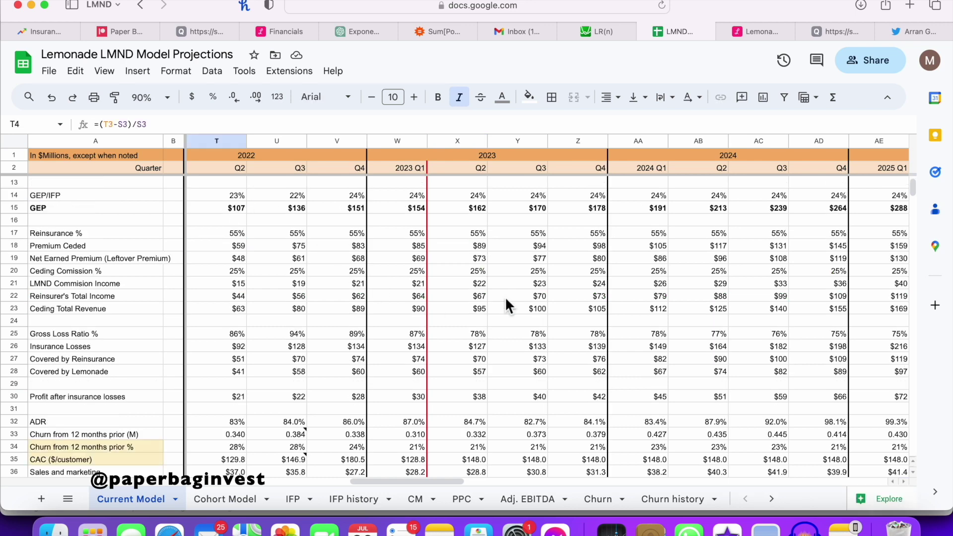
left_click(474, 193)
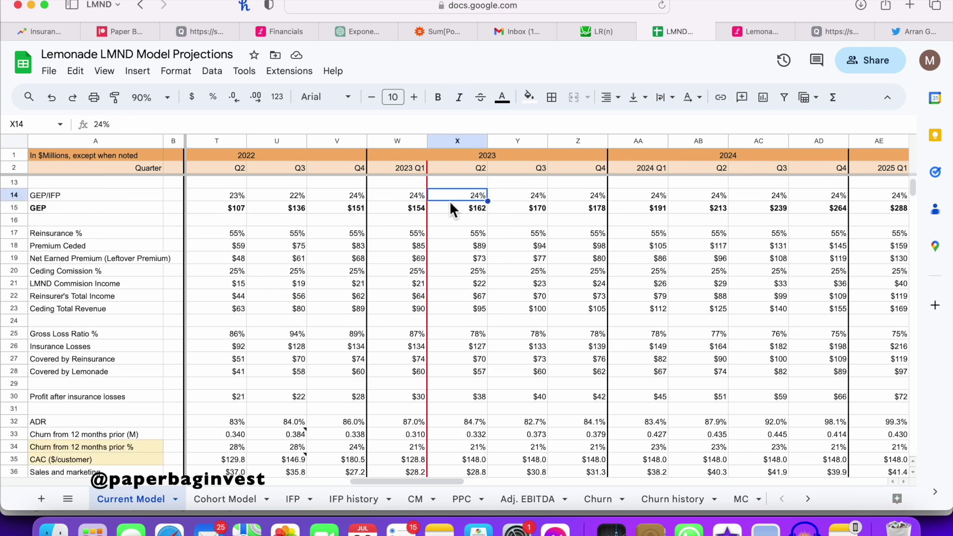
scroll(483, 199, "down", 1)
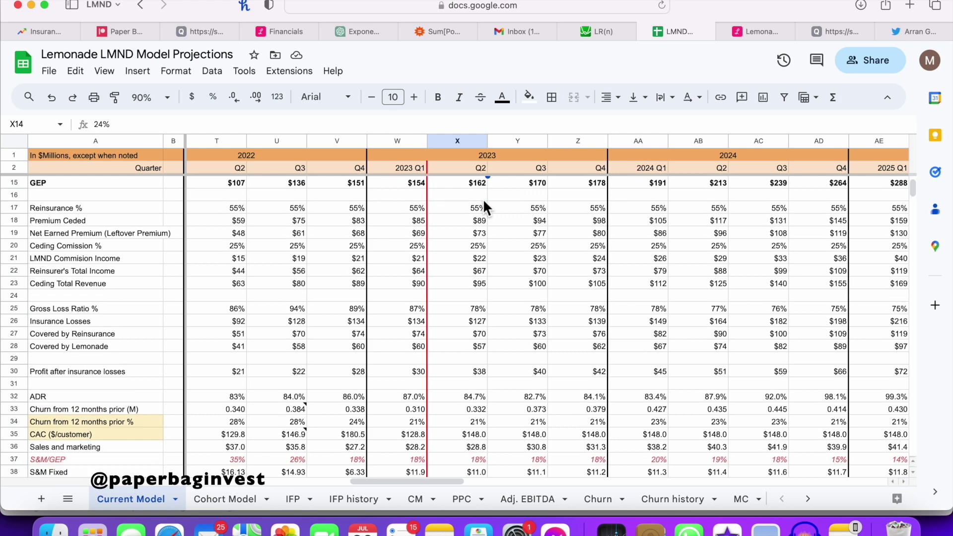
left_click(461, 206)
scroll(460, 207, "up", 1)
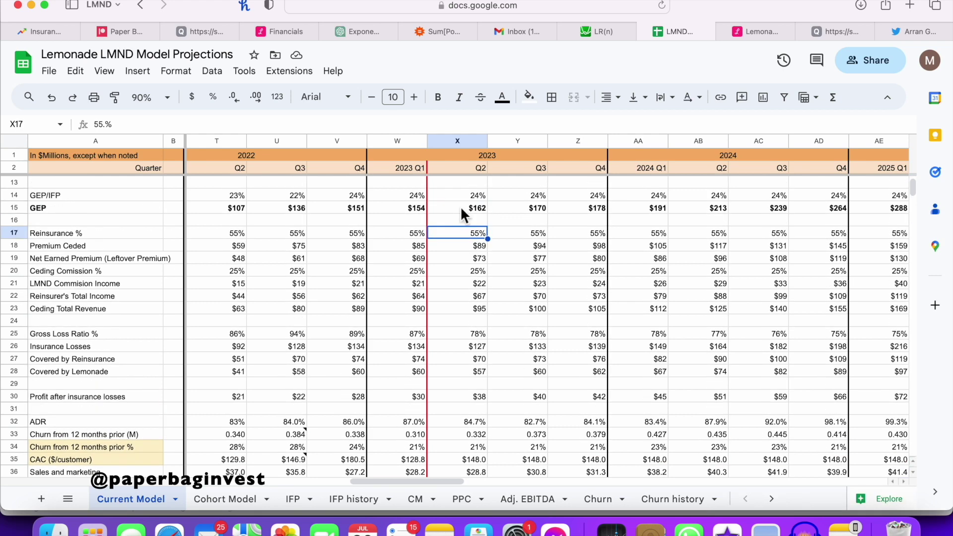
scroll(479, 231, "down", 3)
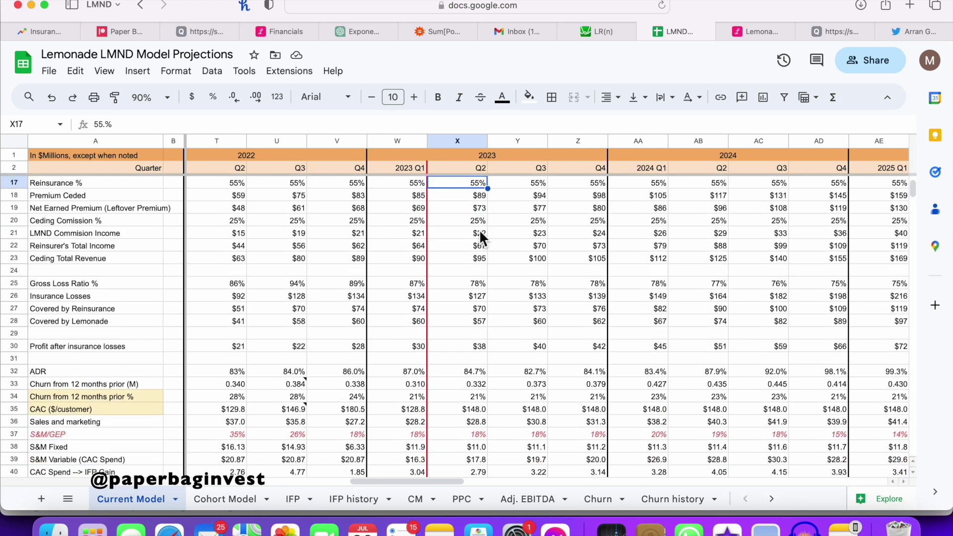
Check the Q2 2023 gross loss ratio assumption against the 2023 Q1 gross loss ratio
scroll(478, 230, "down", 1)
left_click(449, 238)
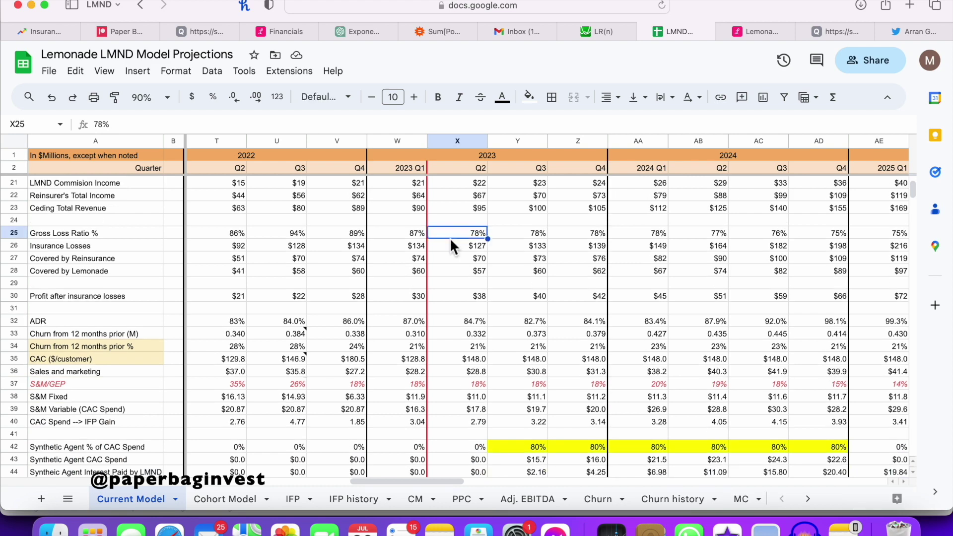
scroll(450, 238, "left", 2)
scroll(450, 237, "right", 2)
left_click(420, 236)
left_click(461, 235)
Locate the "cat" search match about catastrophic weather events in the Q1 2023 shareholder letter
left_click(836, 33)
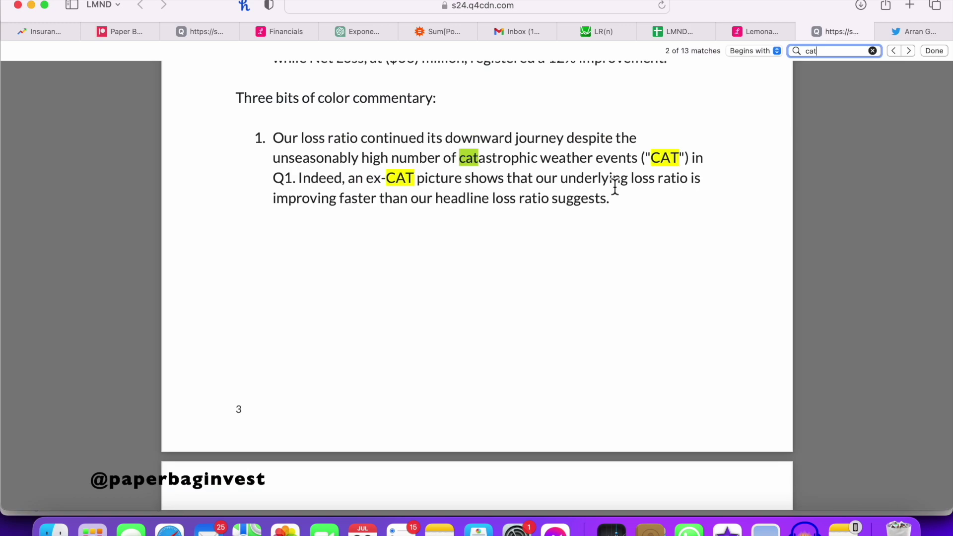
left_click(689, 30)
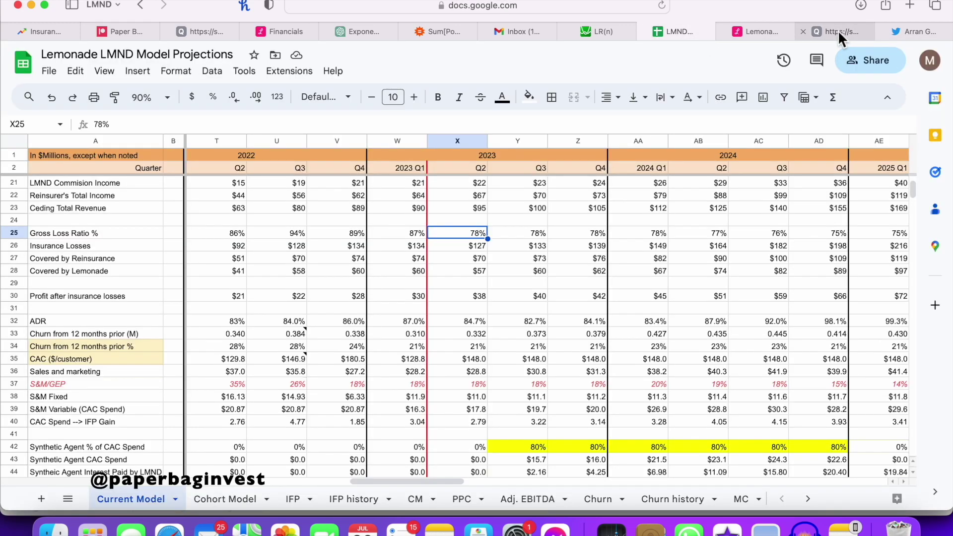
mouse_move(847, 31)
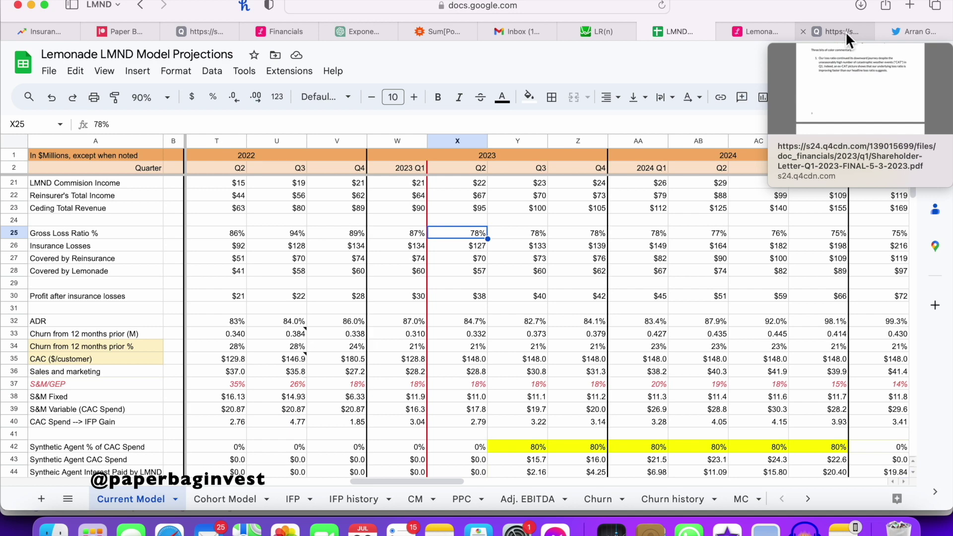
left_click(845, 31)
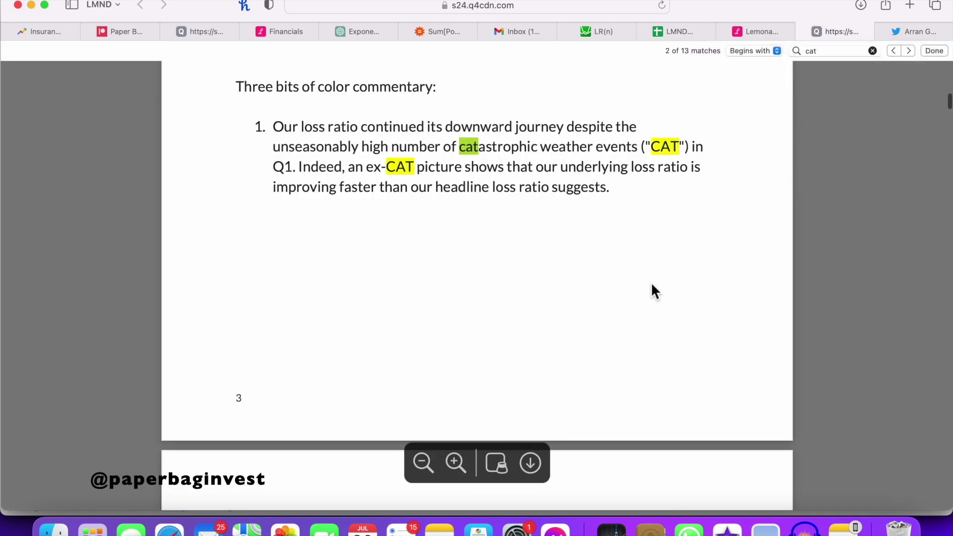
Read the letter's loss ratio commentary and examine the chart of Gross Loss Ratio versus Gross Loss Ratio ex-CAT
scroll(651, 284, "down", 8)
scroll(652, 284, "down", 3)
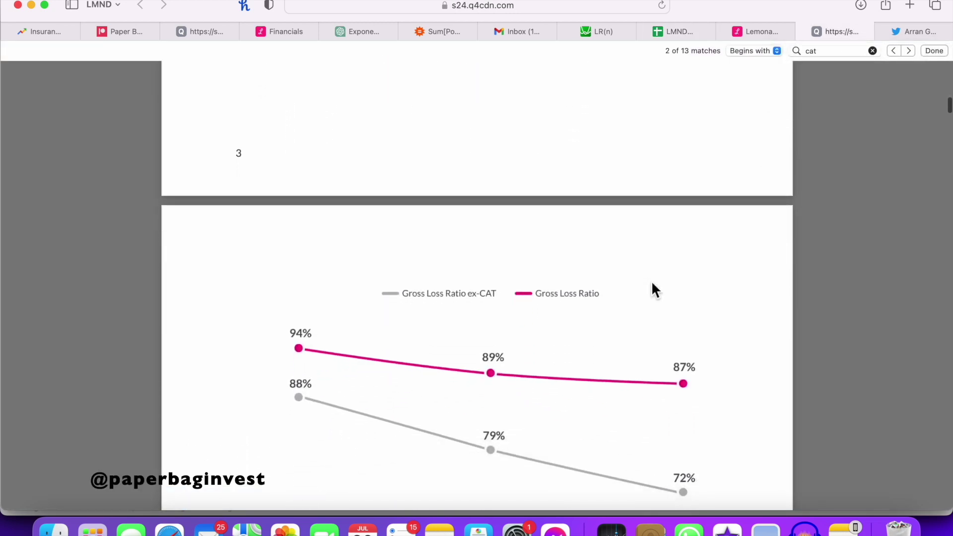
scroll(652, 284, "up", 3)
scroll(652, 282, "up", 10)
scroll(652, 283, "down", 4)
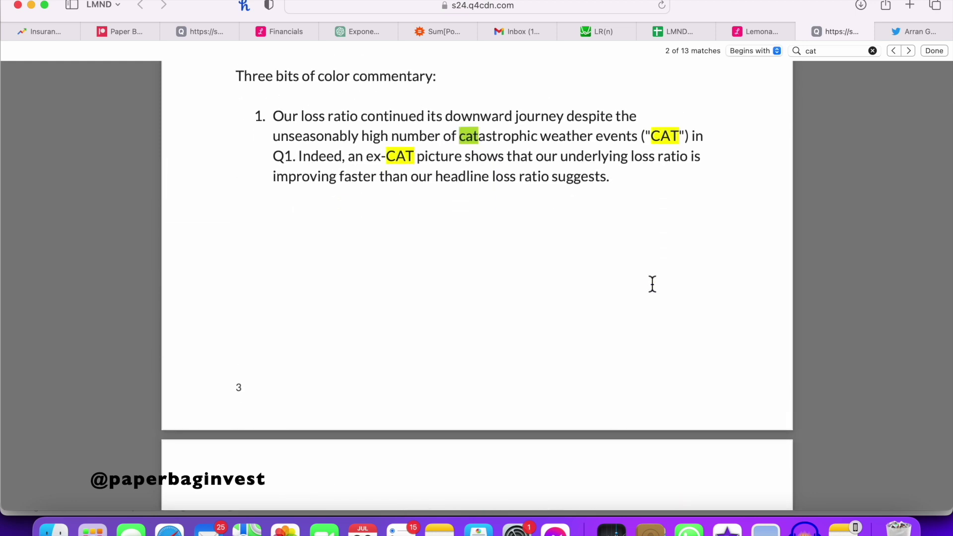
scroll(652, 283, "up", 2)
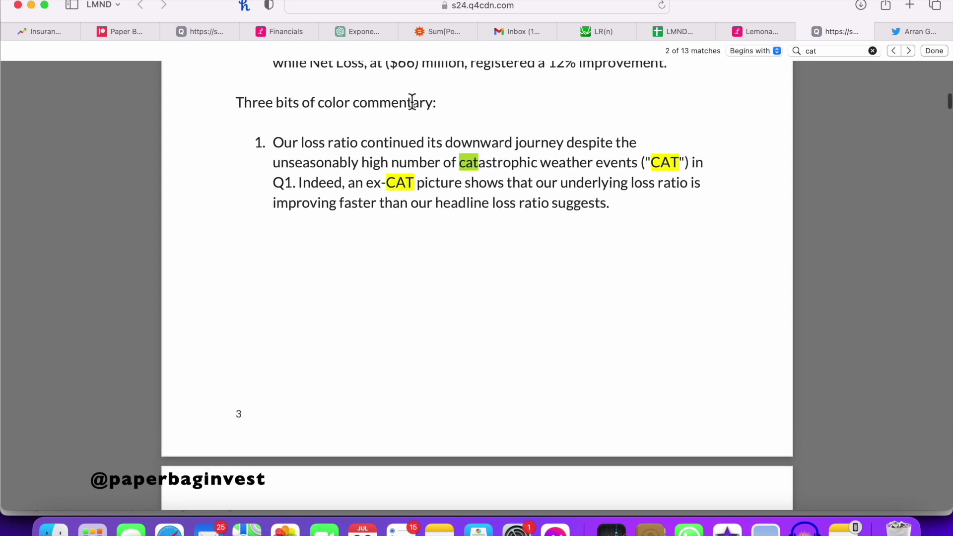
scroll(525, 183, "down", 7)
scroll(527, 184, "down", 8)
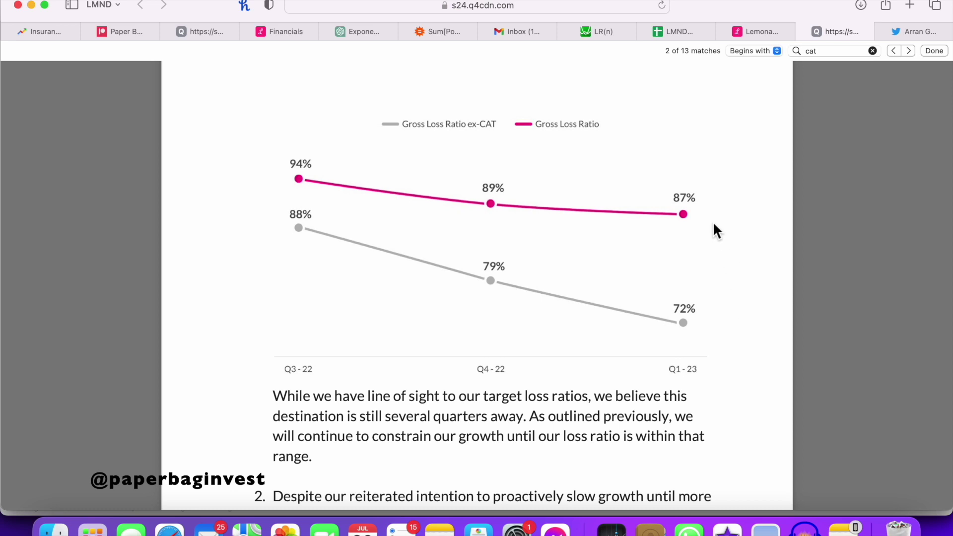
Return to the projections spreadsheet and review the projected gross loss ratios from Q2 2023 through 2024
left_click(683, 31)
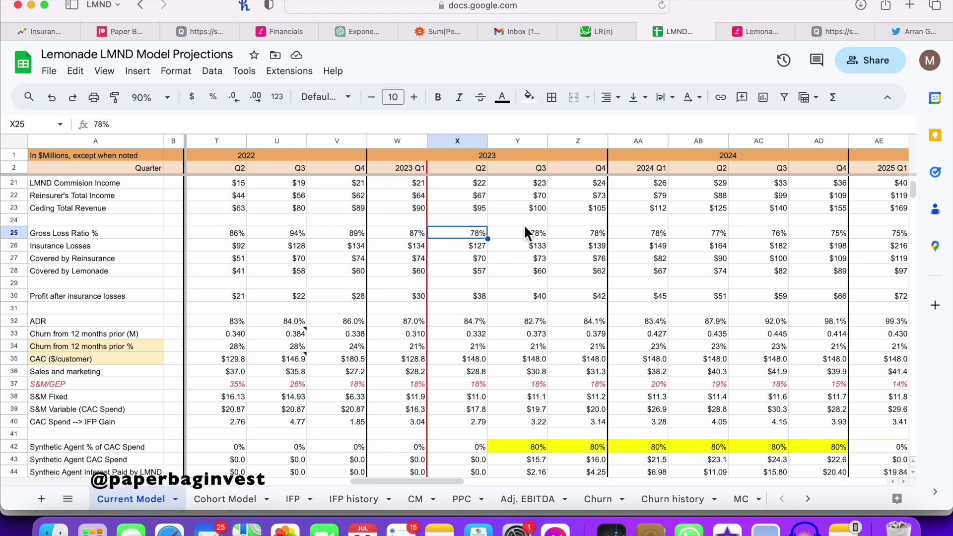
scroll(523, 228, "up", 1)
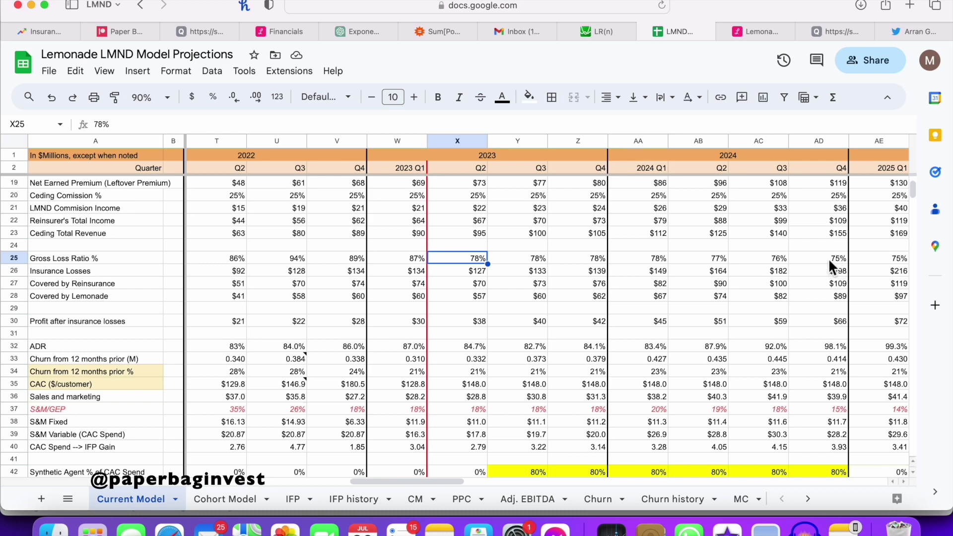
scroll(829, 258, "down", 1)
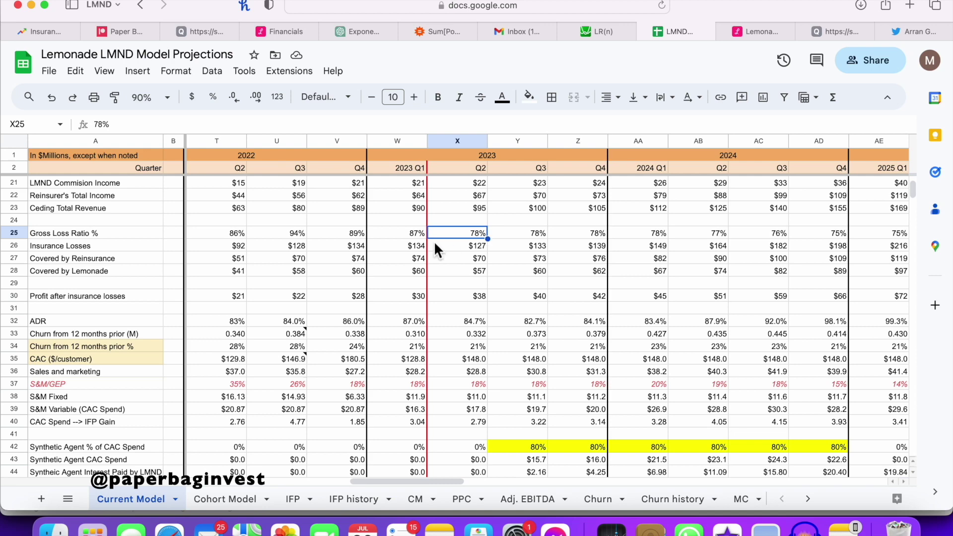
Highlight rows 32 to 40 of the Current Model sheet, from ADR down to CAC Spend --> IFP Gain
scroll(435, 249, "down", 3)
left_click(73, 258)
left_click(22, 251)
left_click_drag(22, 251, 15, 346)
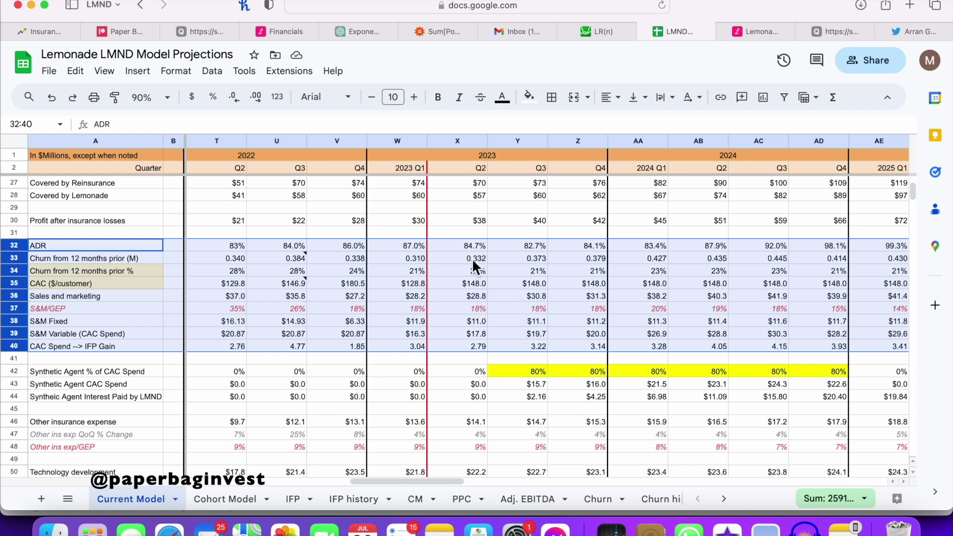
Highlight only the ADR row of the Current Model sheet
left_click(462, 248)
left_click(61, 242)
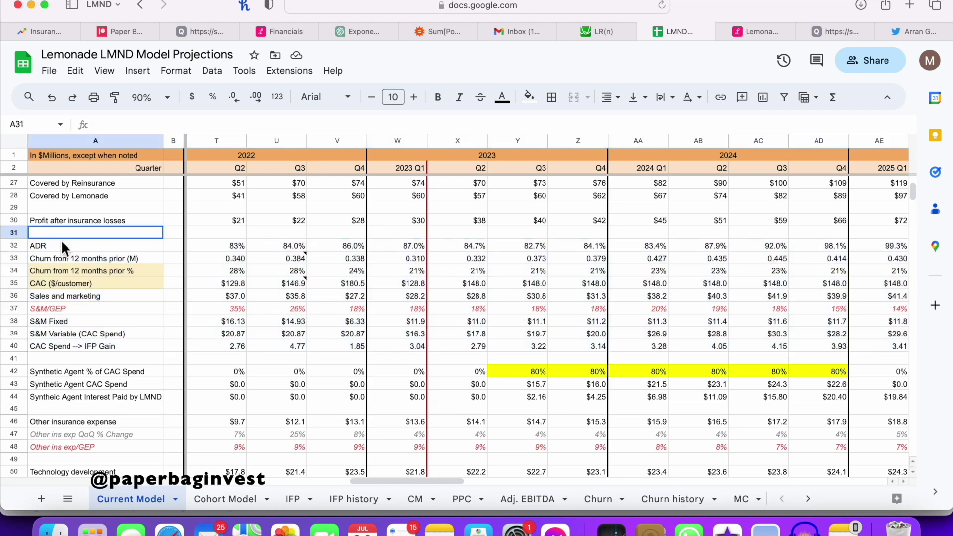
key("shift+space")
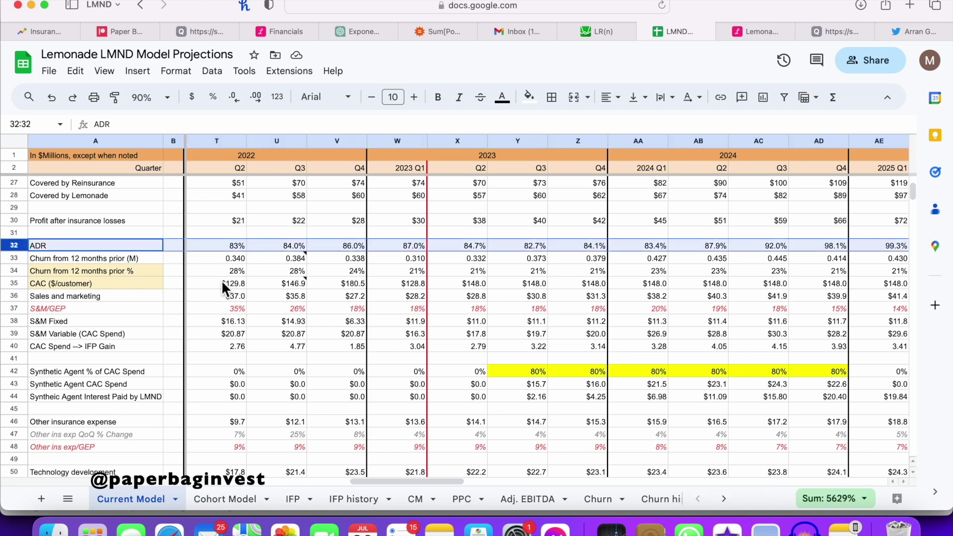
Compare the 2022 Q1 and 2023 Q1 ADR values in the Current Model sheet
scroll(299, 287, "left", 1)
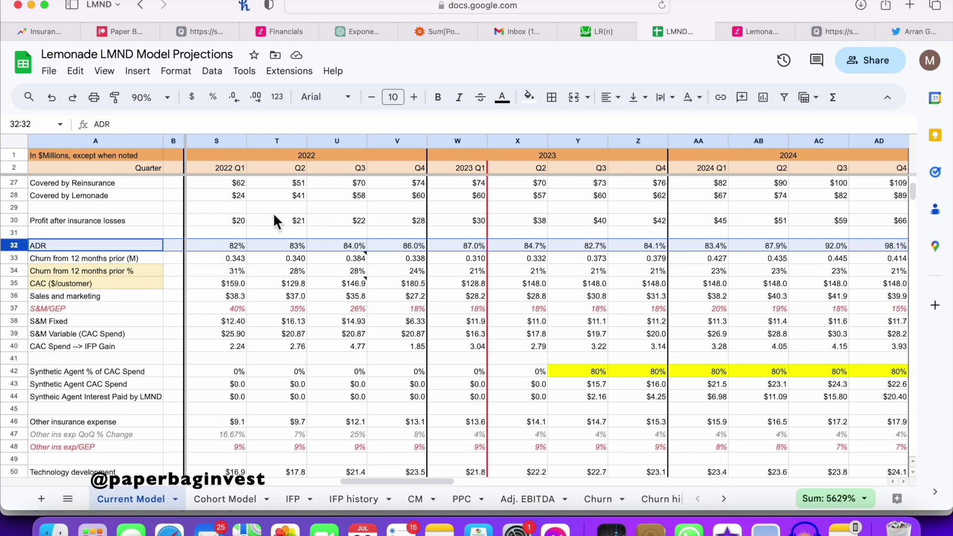
left_click(477, 247)
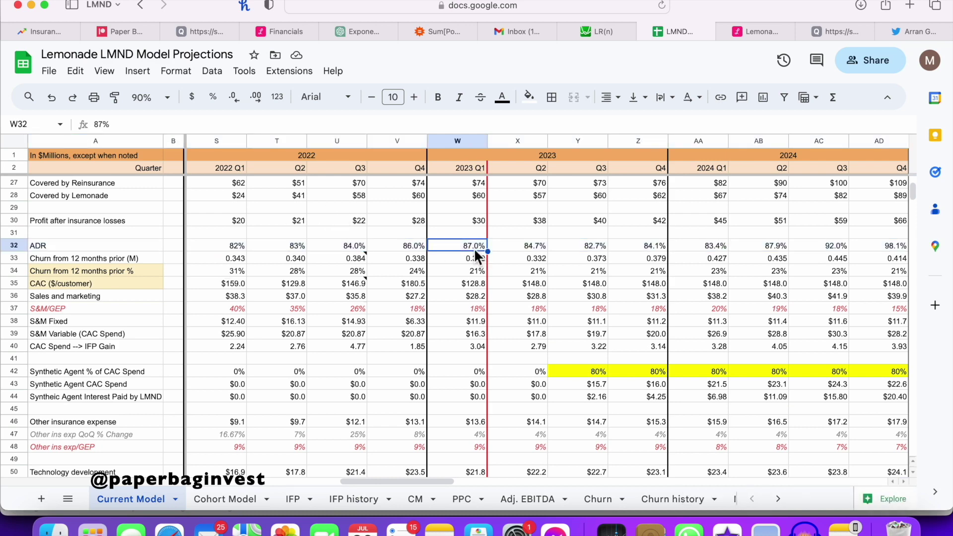
scroll(477, 256, "left", 2)
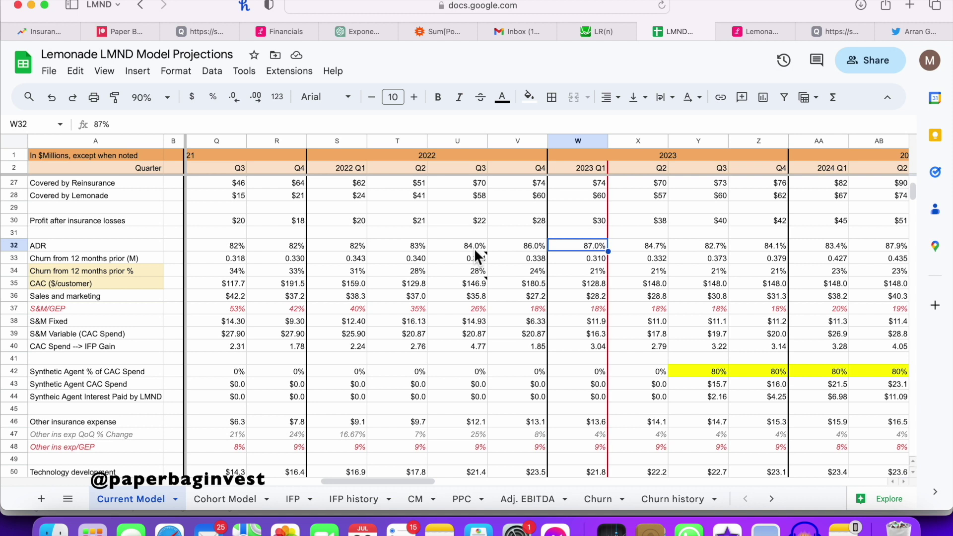
left_click(350, 246)
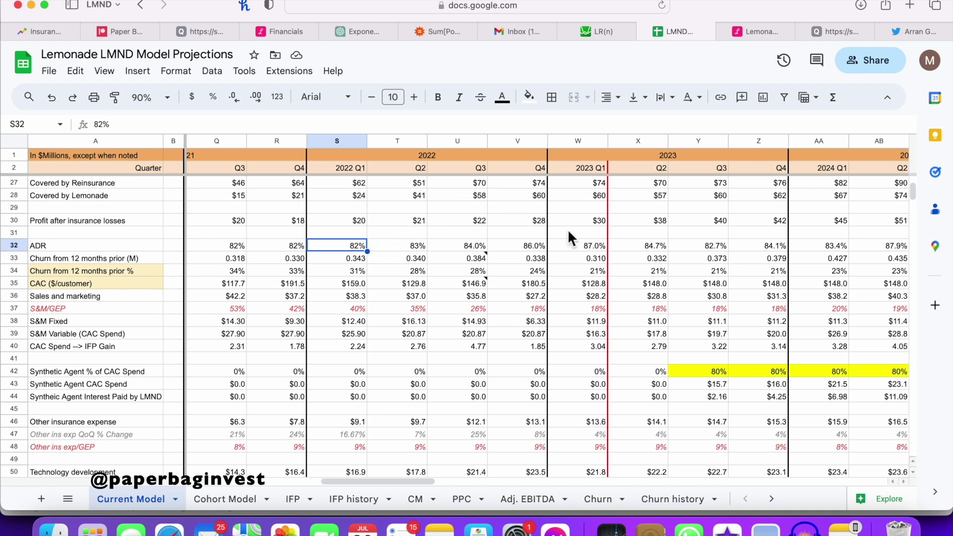
left_click(585, 248)
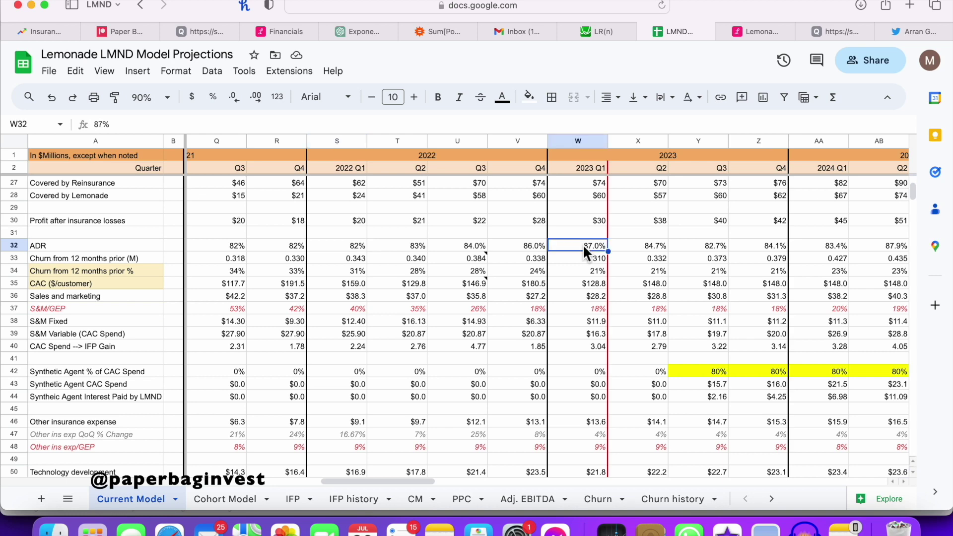
left_click(340, 245)
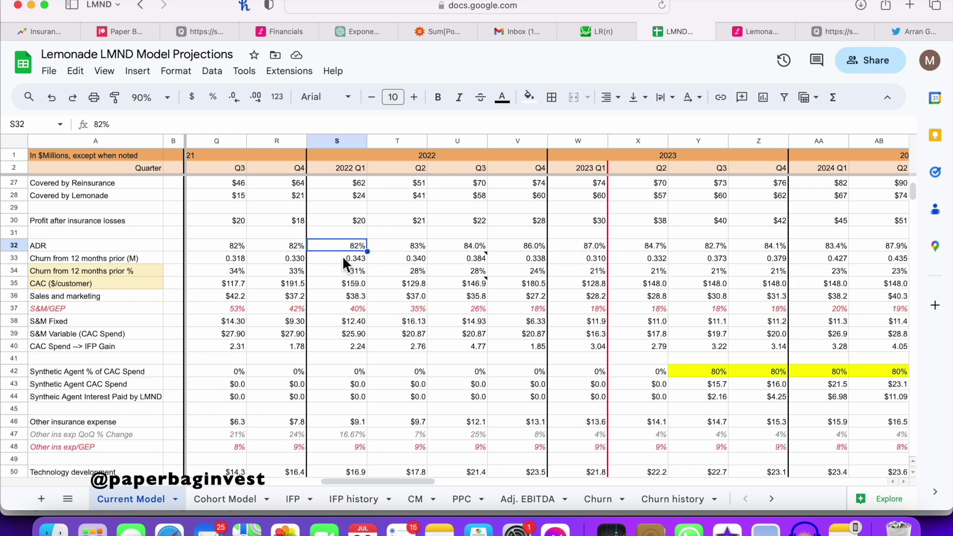
left_click(594, 248)
scroll(595, 248, "right", 3)
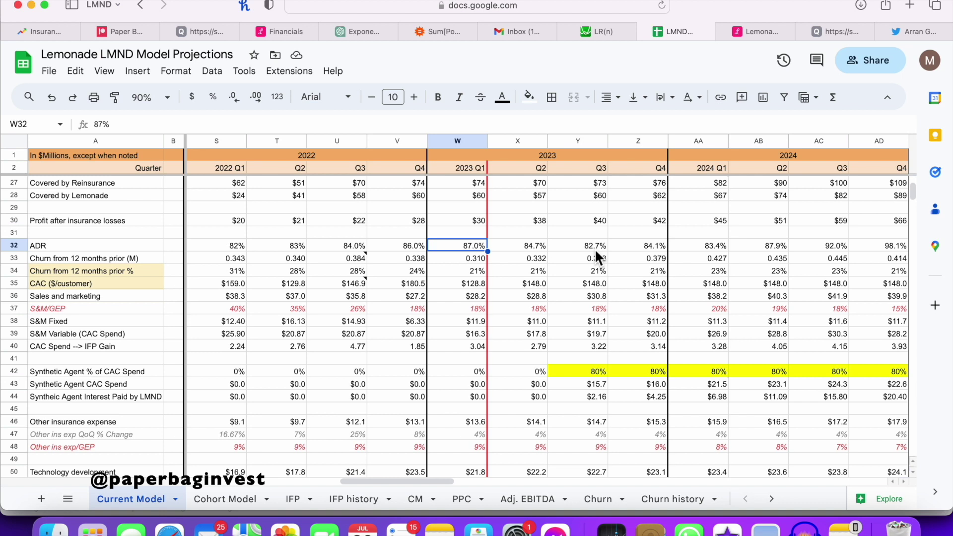
Inspect the 2023 Q1 formula for churn from 12 months prior, highlight its 0.98 factor, and leave the cell
left_click(473, 261)
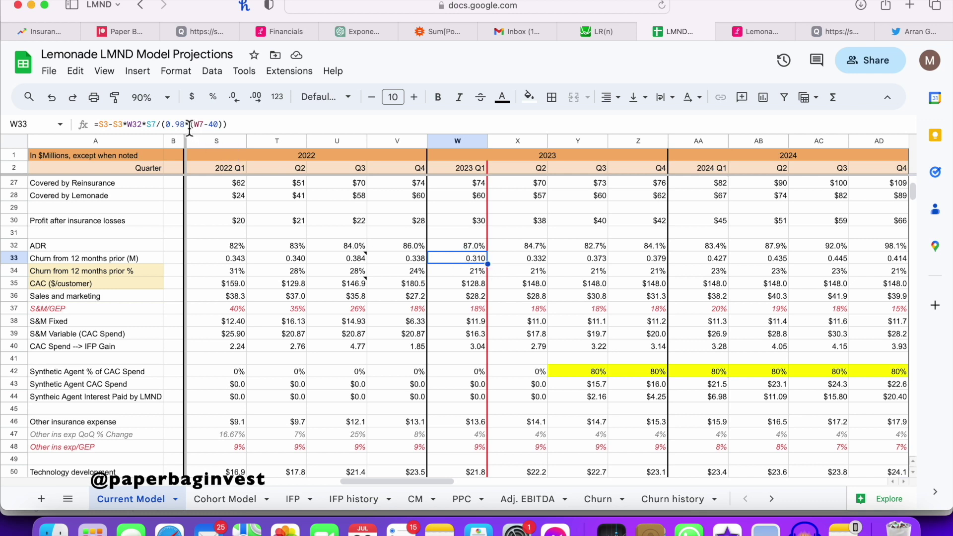
mouse_move(188, 128)
left_mouse_down()
mouse_move(167, 127)
mouse_move(189, 127)
mouse_move(177, 127)
left_mouse_up()
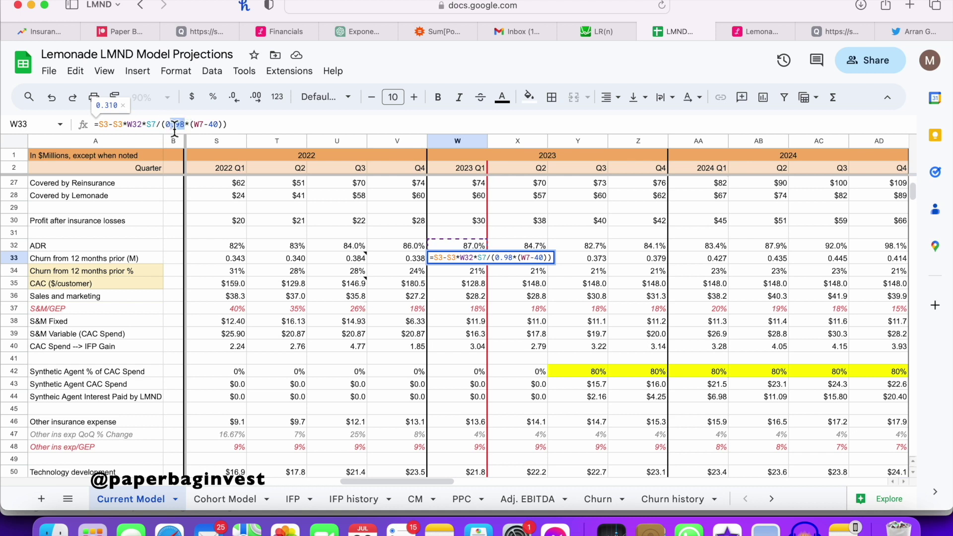
left_click(457, 233)
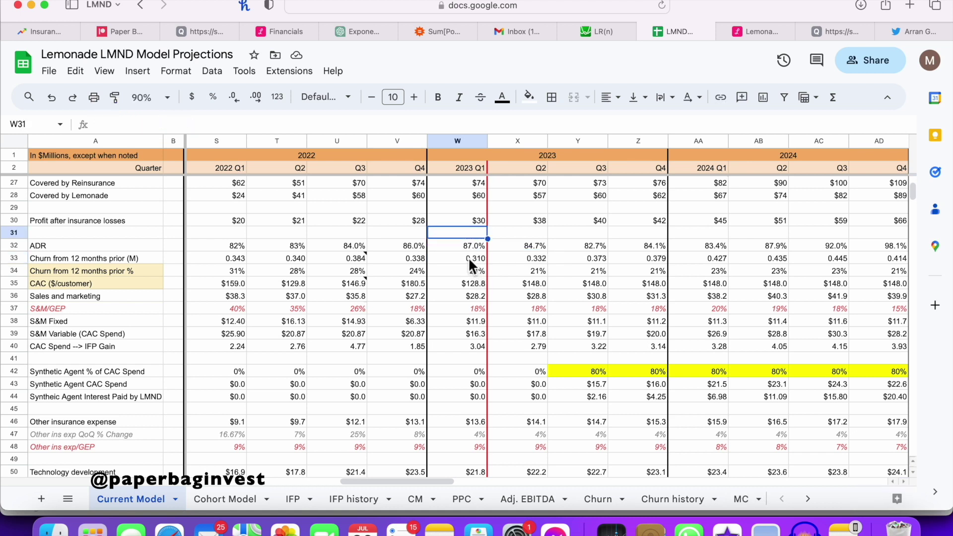
Inspect the 2023 Q1 formulas for both churn rows and highlight the churn percentages from 2021 Q4 through 2023 Q1
left_click(462, 259)
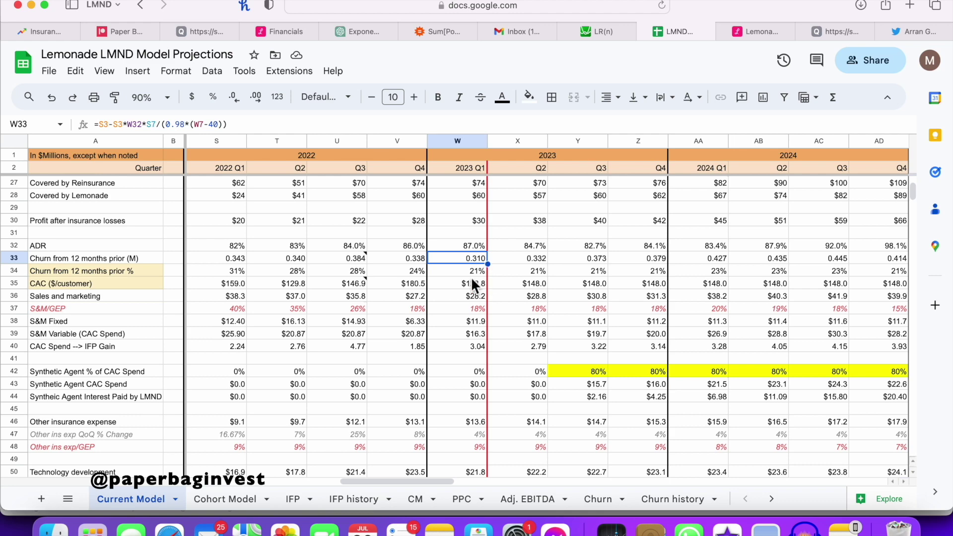
left_click(465, 274)
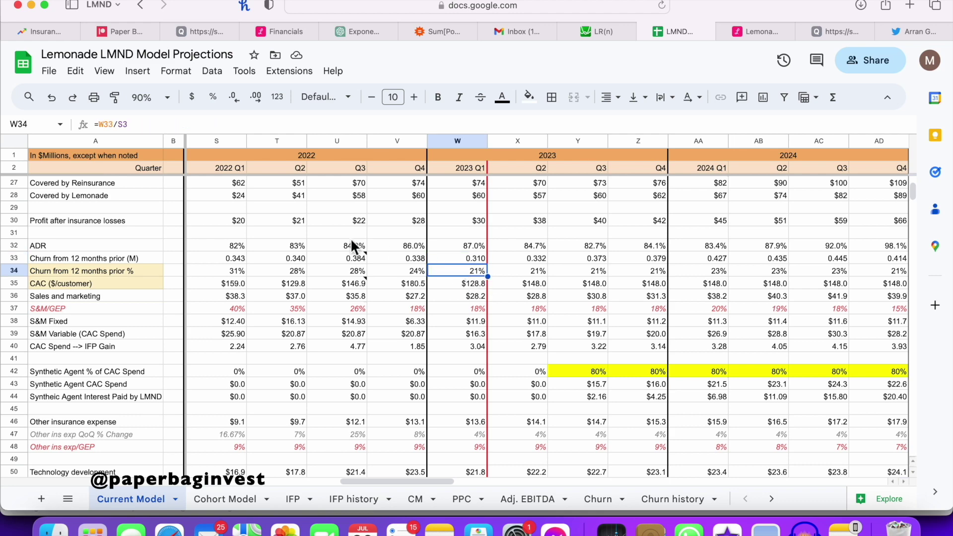
scroll(461, 275, "up", 10)
scroll(521, 303, "down", 8)
scroll(579, 332, "left", 1)
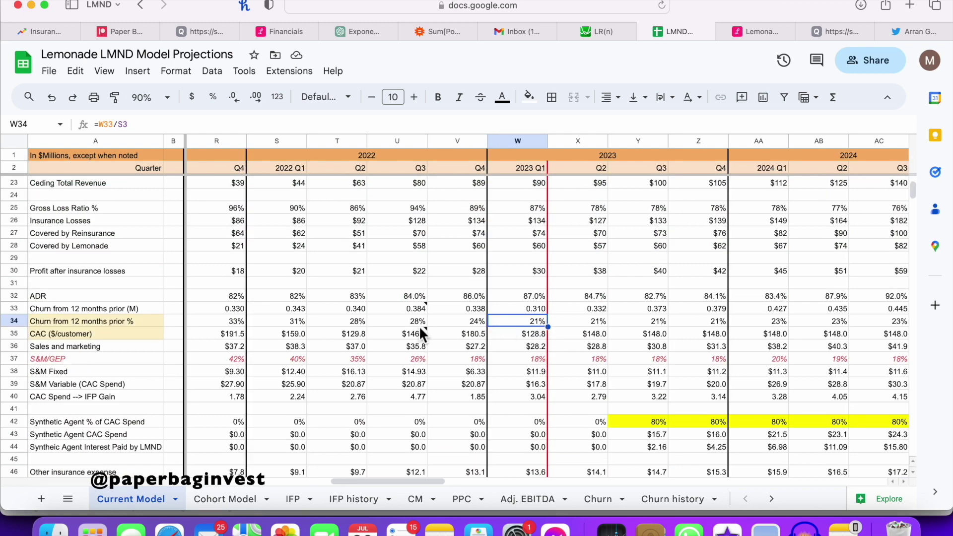
left_click_drag(243, 321, 508, 321)
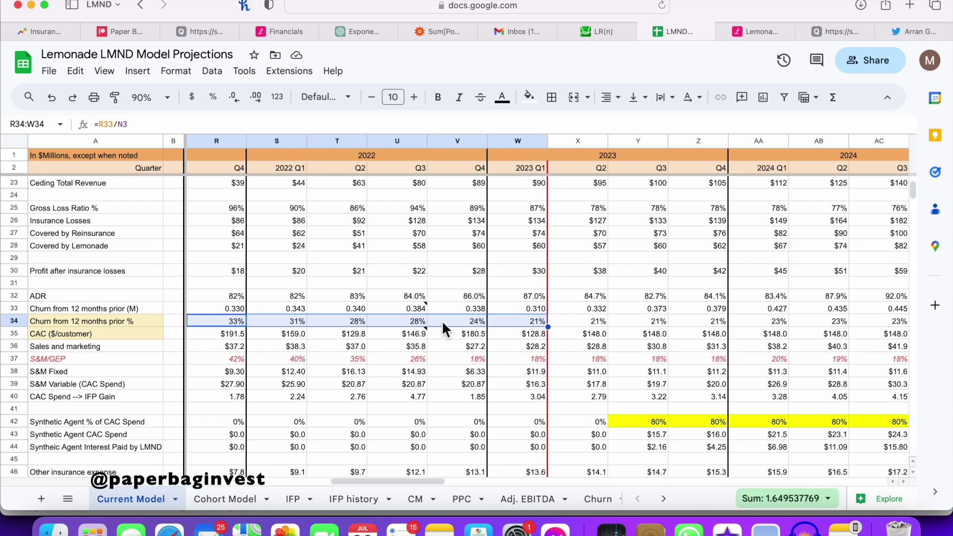
Open the Churn history chart and examine the trend from 2020 Q1 to 2023 Q1
scroll(583, 498, "right", 3)
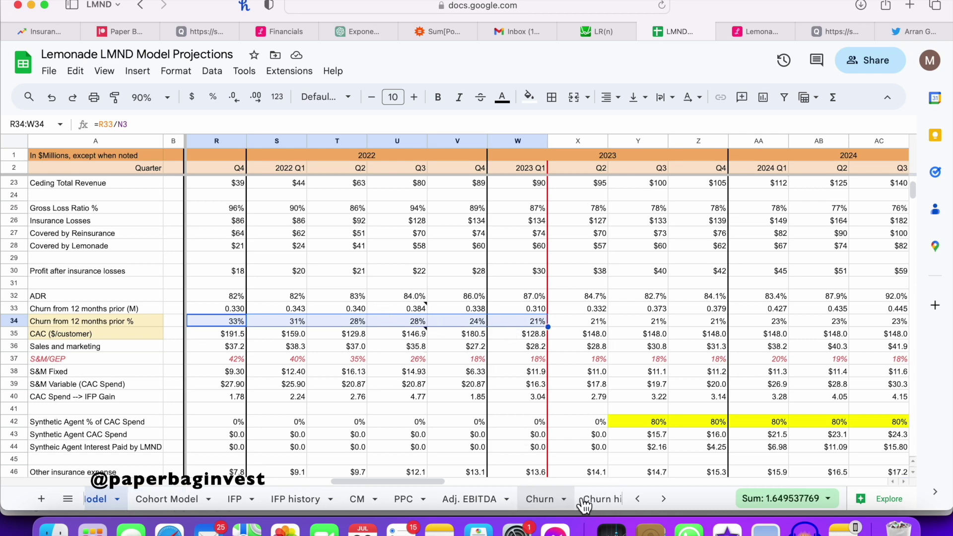
left_click(587, 498)
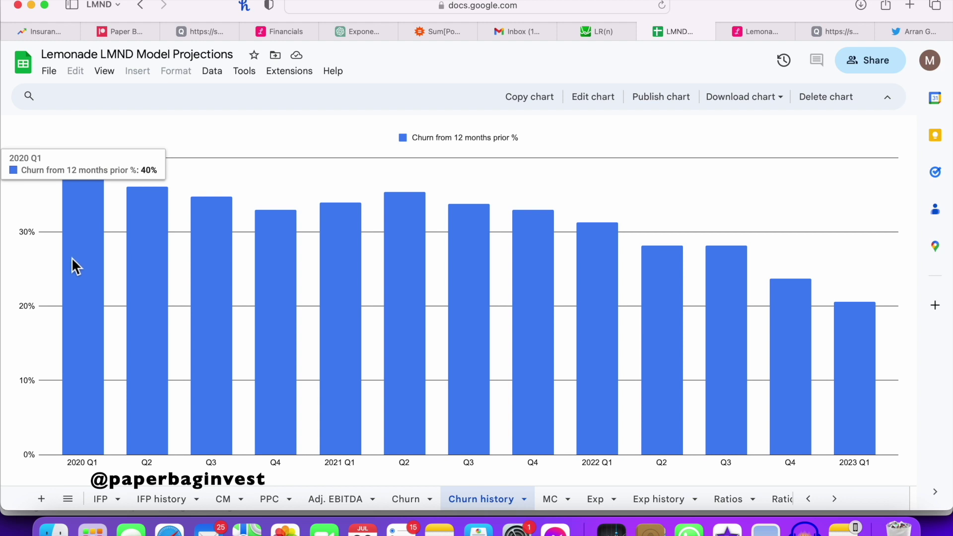
mouse_move(127, 258)
mouse_move(94, 243)
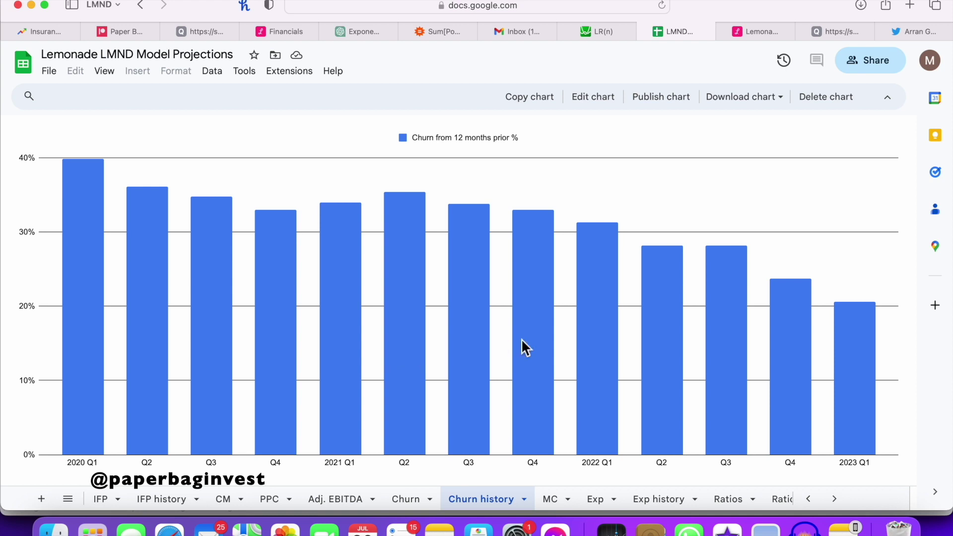
mouse_move(860, 377)
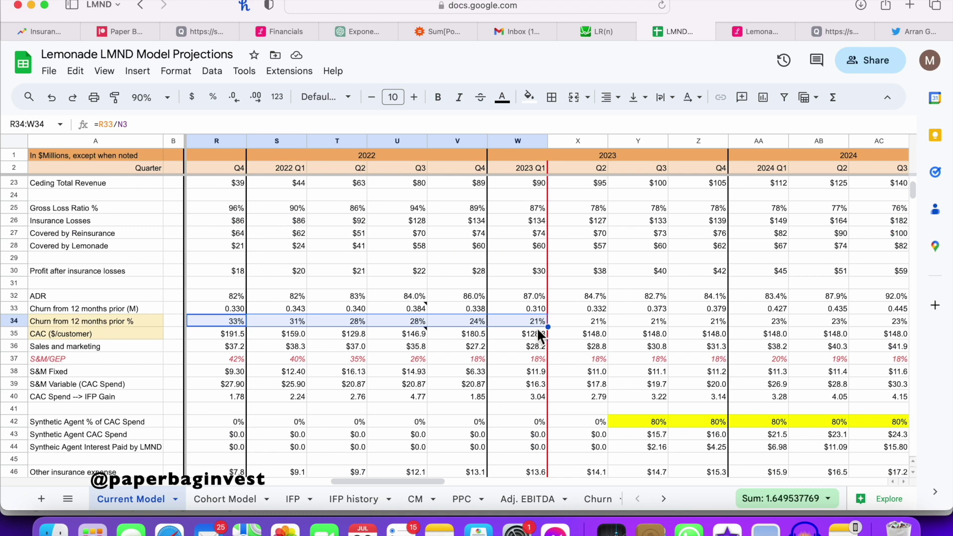
Back on the Current Model sheet, highlight the churn percentages from 2022 Q1 to 2023 Q1 and the entire Churn from 12 months prior % row
left_click(531, 323)
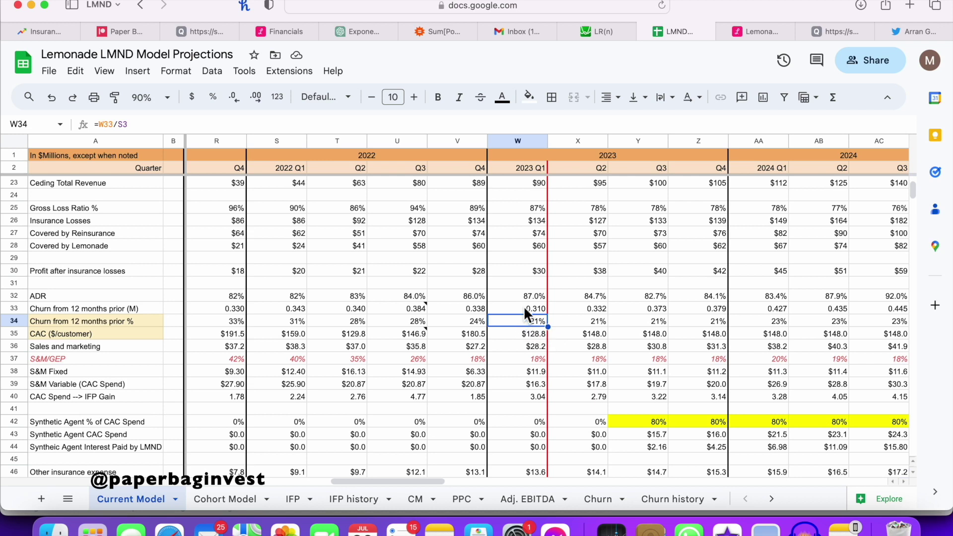
scroll(566, 315, "down", 2)
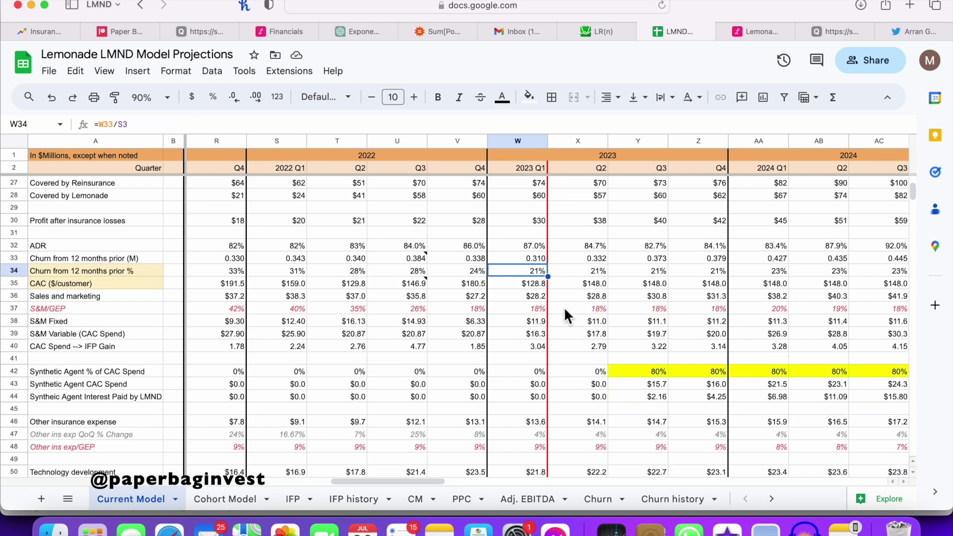
left_click_drag(297, 271, 513, 268)
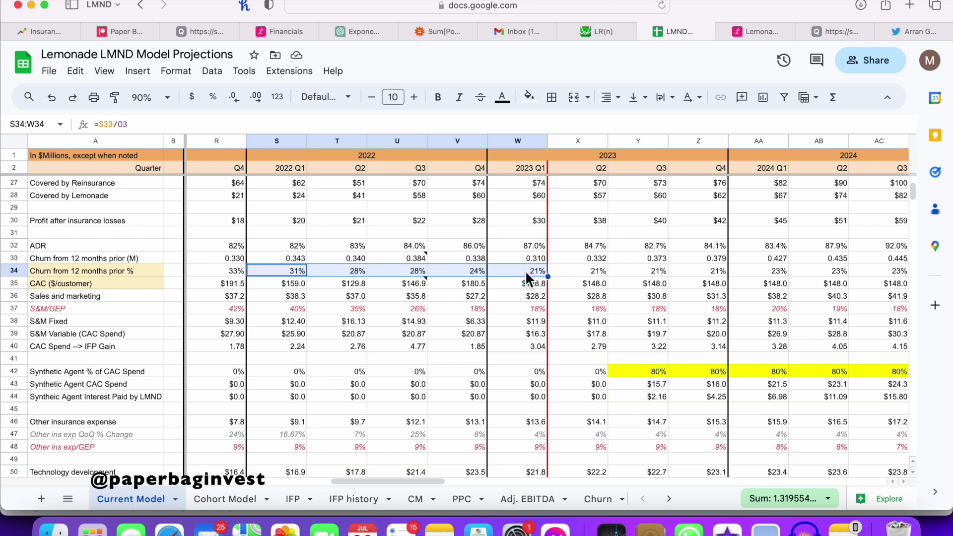
left_click(146, 269)
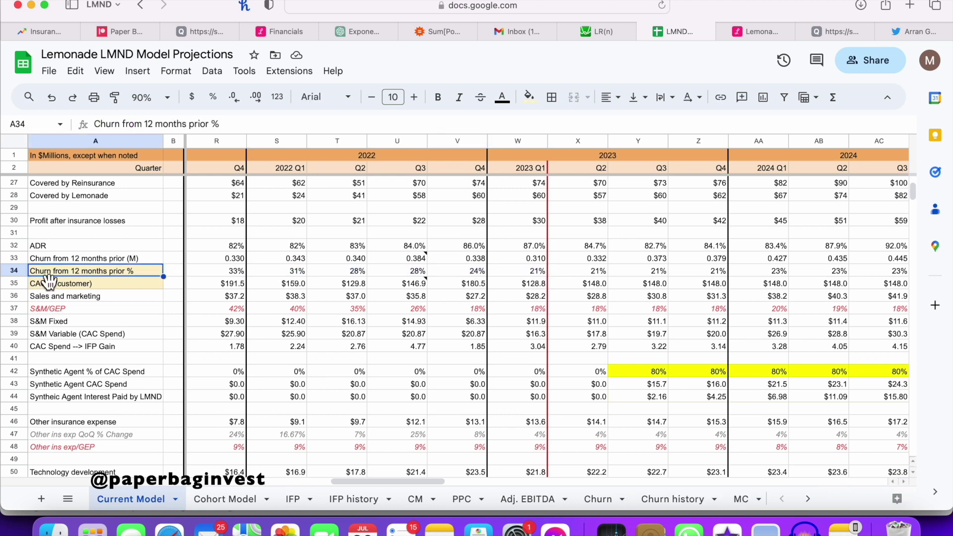
left_click(20, 272)
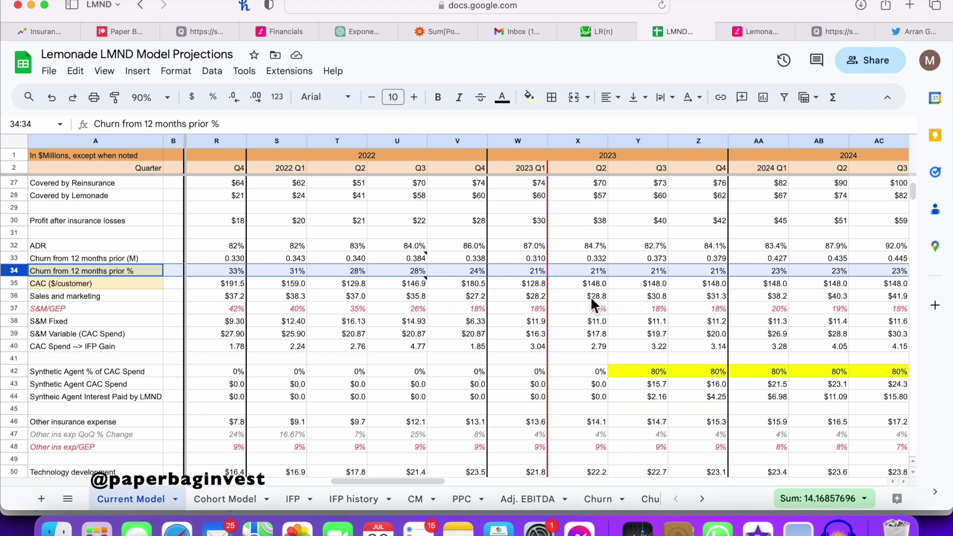
Compare the 2023 Q1 and Q2 churn percentages and walk through the projected quarters up to 2024 Q2
left_click(568, 271)
left_click(537, 271)
left_click(573, 270)
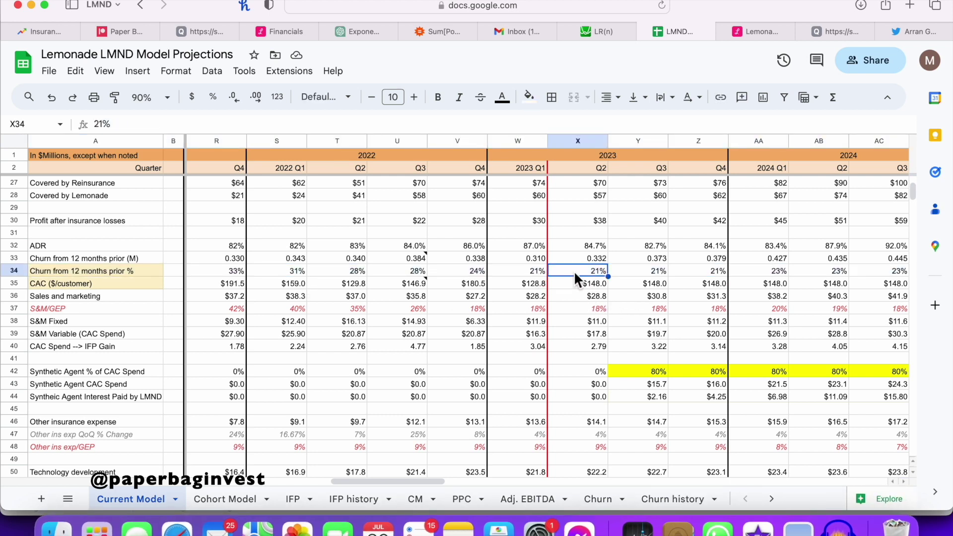
key("Right")
key("Right")
key("Left")
key("Left")
key("Right")
key("Right")
key("Right")
key("Right")
key("Right")
key("Right")
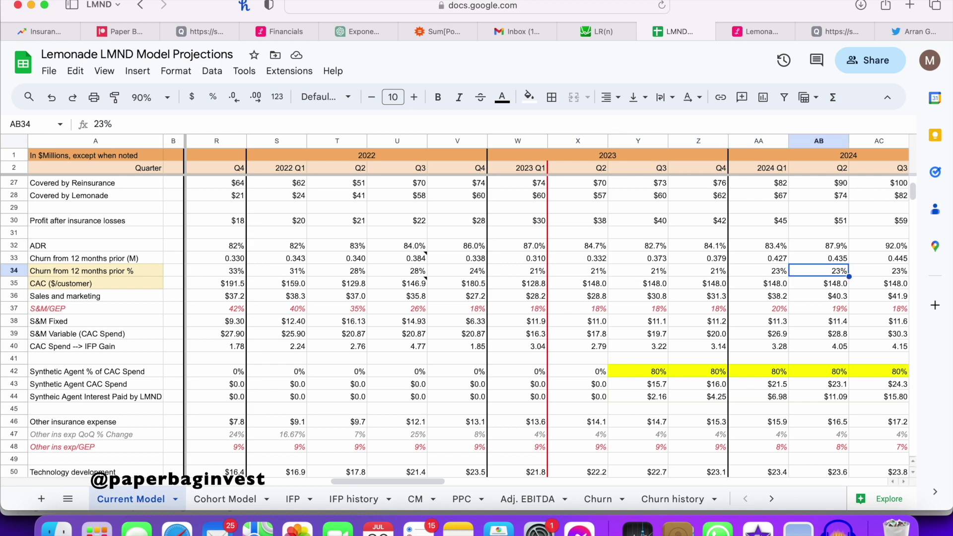
Check the churn percentages around the start of 2024 and highlight 2024 Q1 through Q3
key("Left")
key("Left")
key("Left")
key("Right")
key("Right")
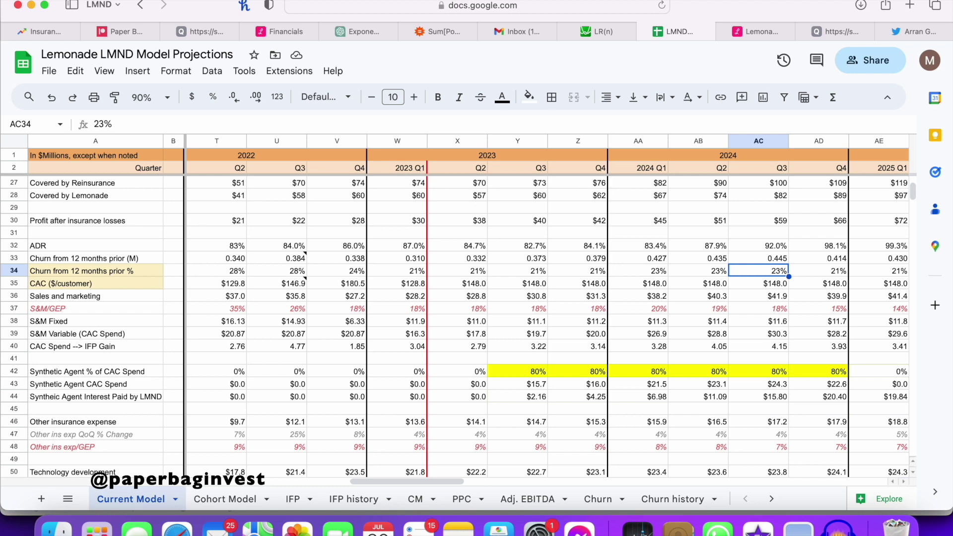
key("Left")
key("Left")
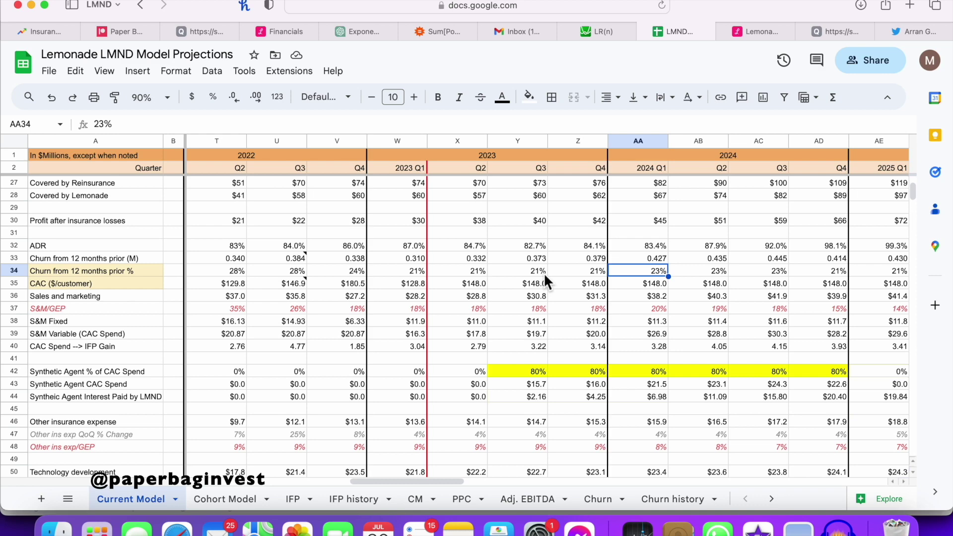
key("shift+Right")
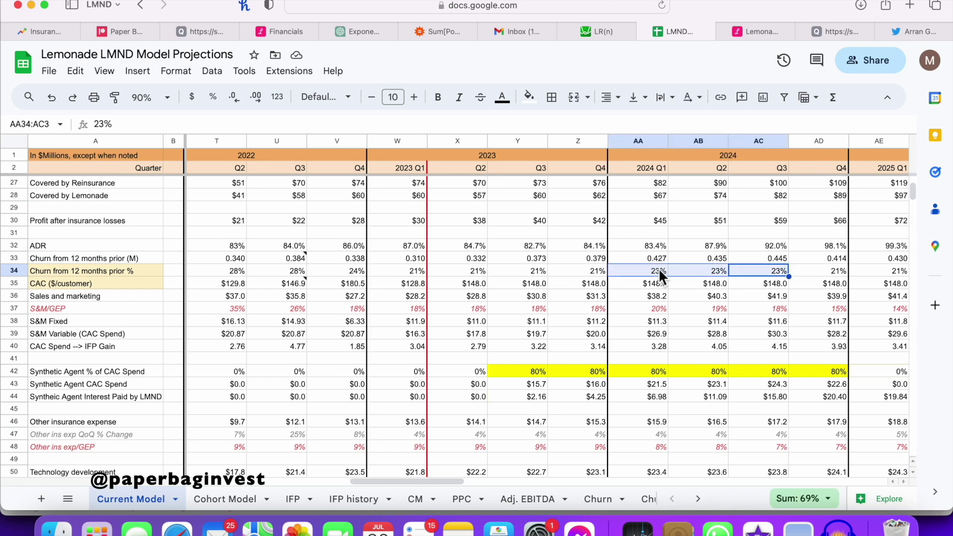
Review the long-term churn percentage assumptions from 2025 through 2028
scroll(660, 268, "right", 2)
key("shift+Right")
key("Right")
key("Right")
key("Right")
key("Right")
key("Right")
key("Right")
scroll(689, 269, "right", 8)
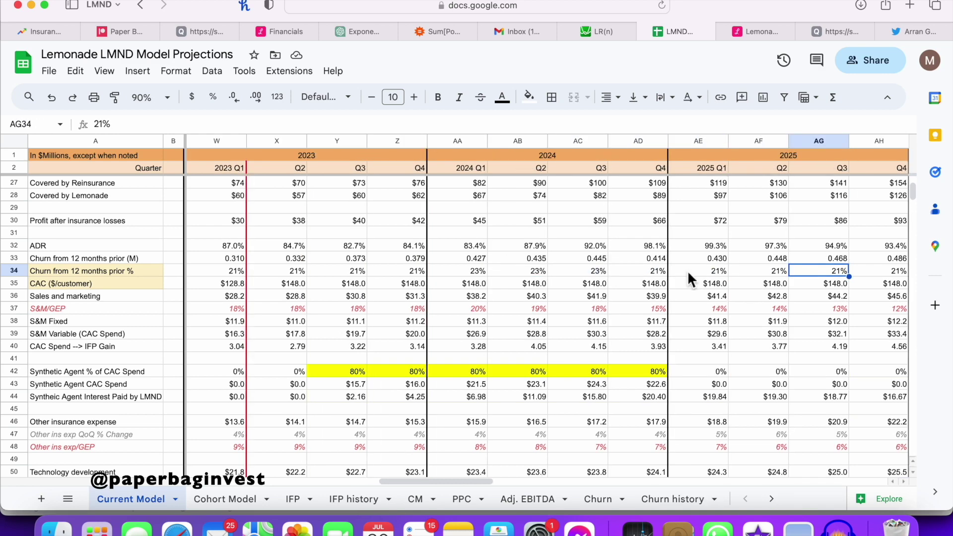
scroll(755, 278, "right", 2)
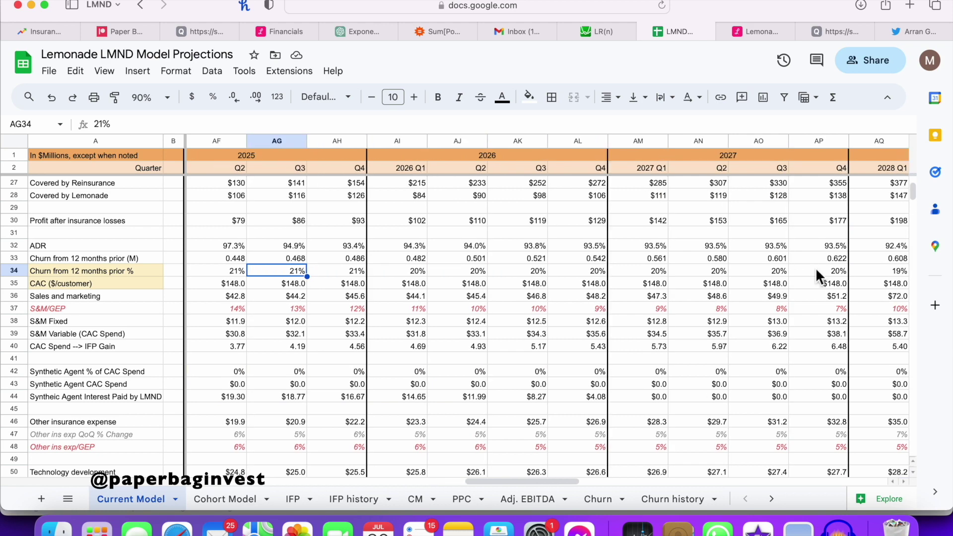
scroll(817, 270, "right", 12)
scroll(817, 268, "right", 1)
scroll(817, 268, "left", 12)
scroll(817, 268, "down", 1)
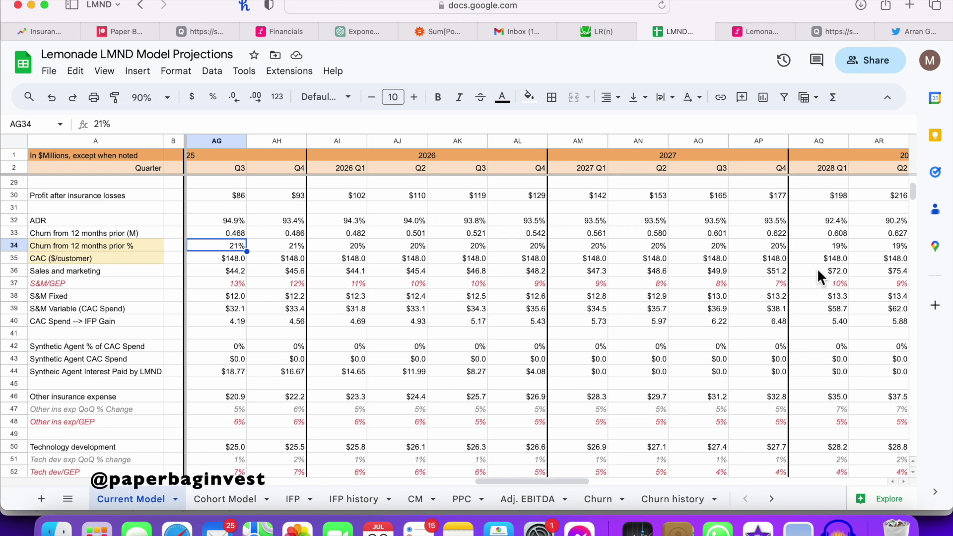
scroll(817, 268, "up", 2)
scroll(817, 268, "left", 6)
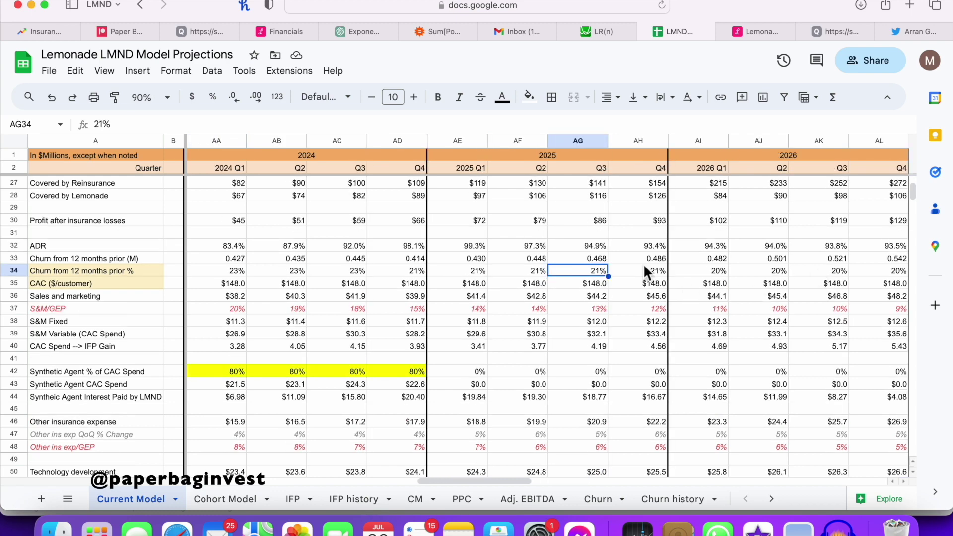
scroll(644, 267, "left", 4)
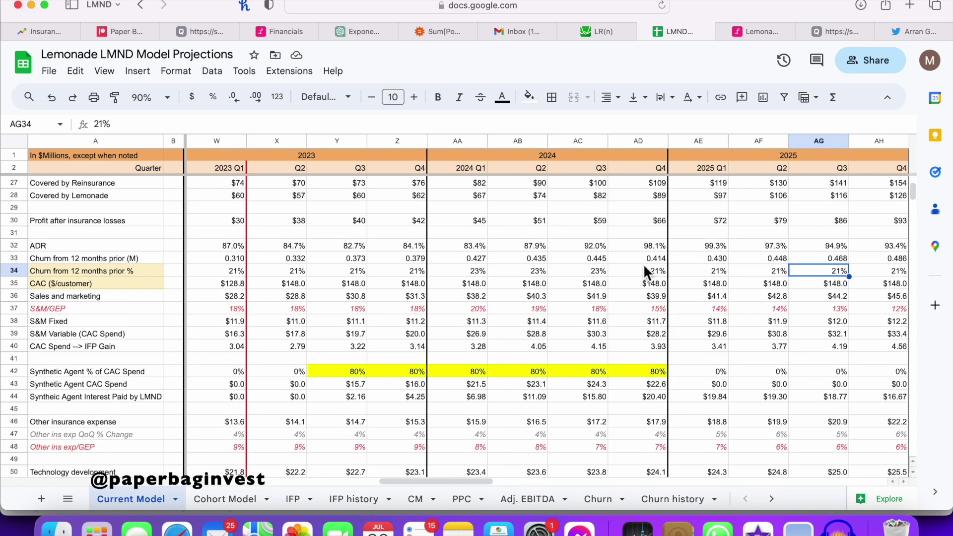
Highlight the projected churn percentages for 2023 Q2 through Q4
left_click(287, 270)
scroll(288, 270, "left", 1)
scroll(288, 270, "down", 2)
scroll(288, 270, "up", 2)
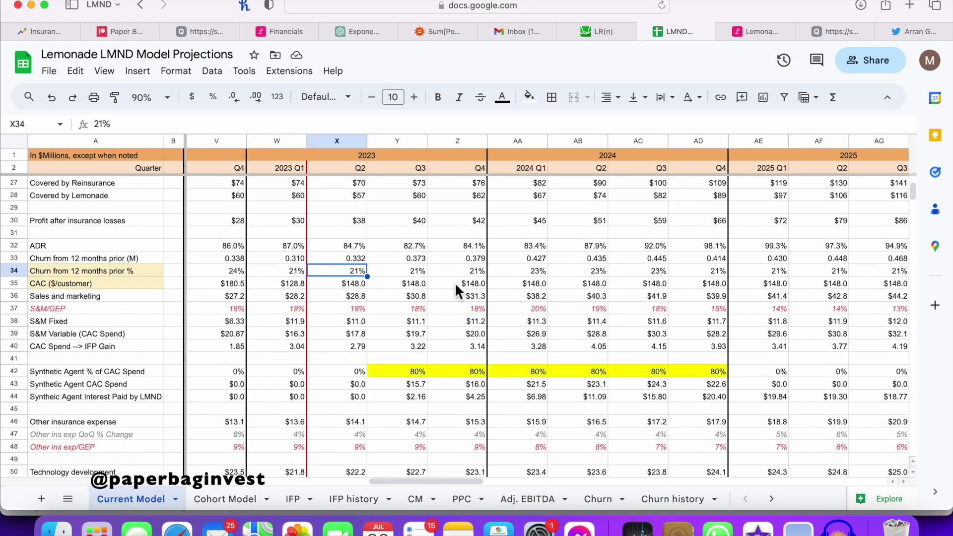
scroll(454, 282, "left", 2)
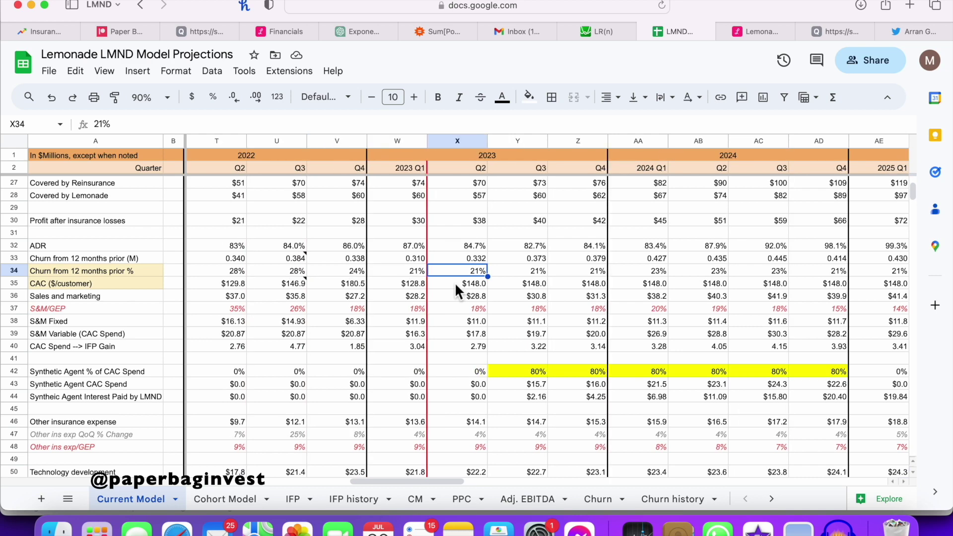
left_click_drag(487, 278, 587, 272)
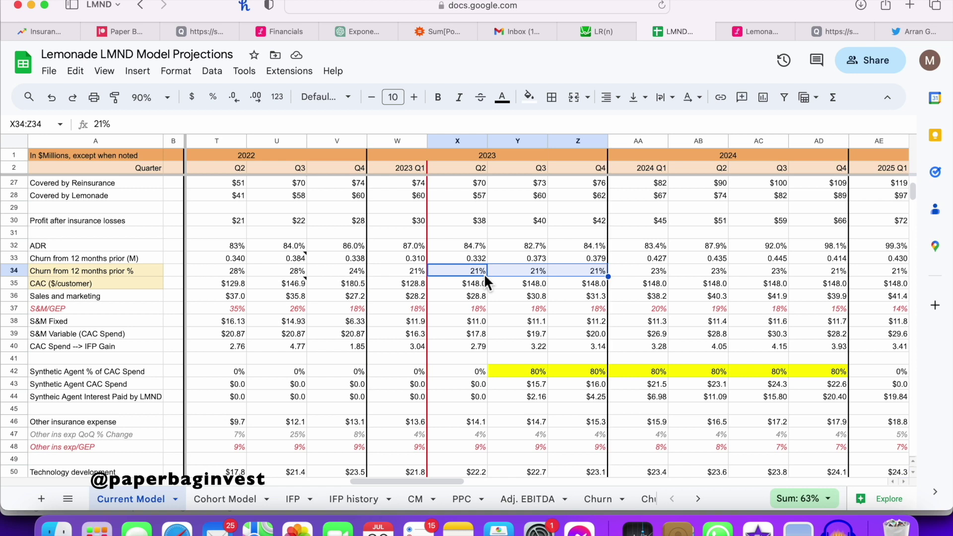
Inspect the 2023 Q2 ADR formula and compare it with the 2023 Q1 ADR and the 2023 Q2 churn percentage
left_click(462, 244)
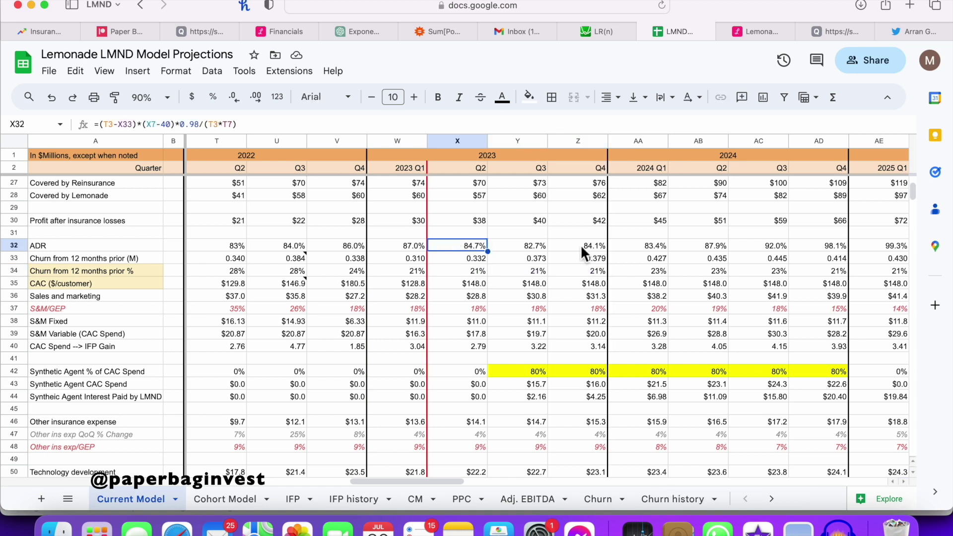
left_click(462, 273)
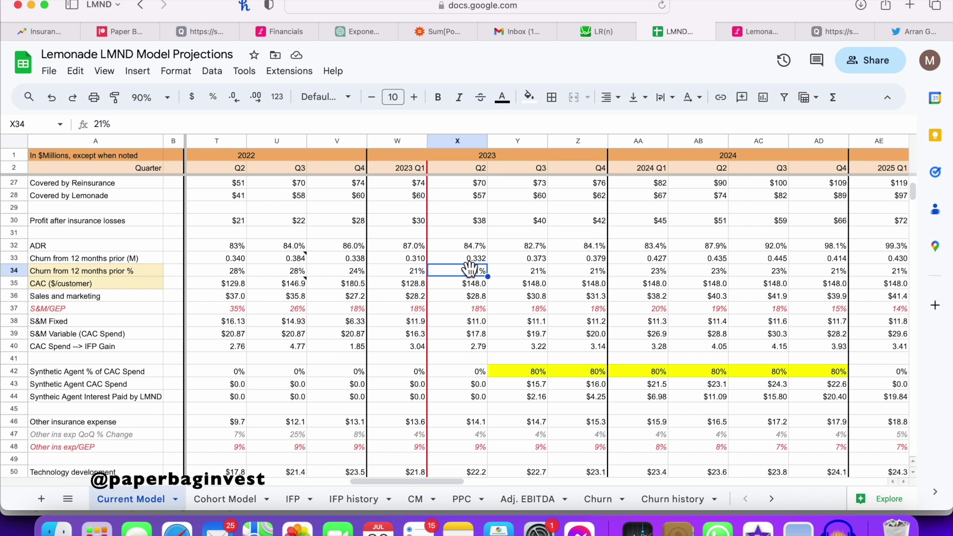
left_click(457, 245)
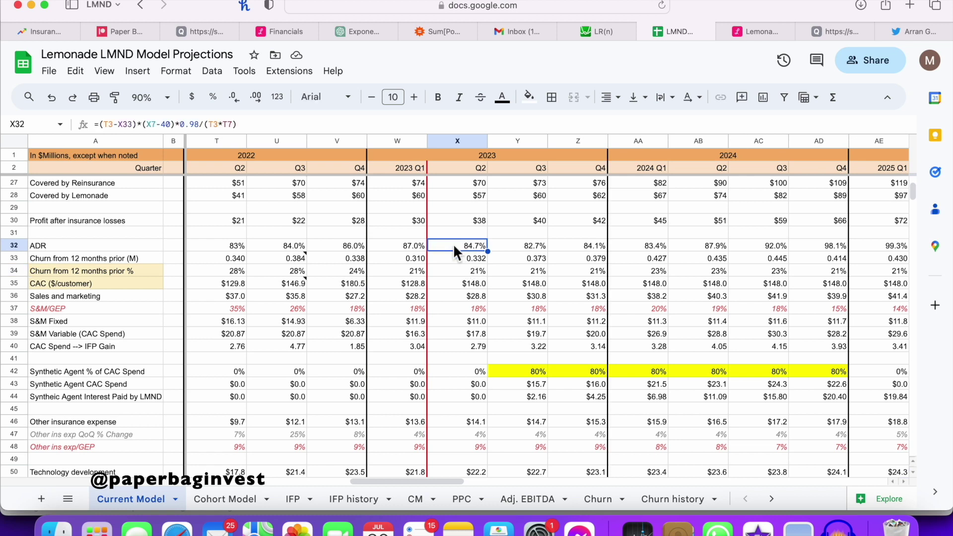
key("Left")
key("Right")
key("Left")
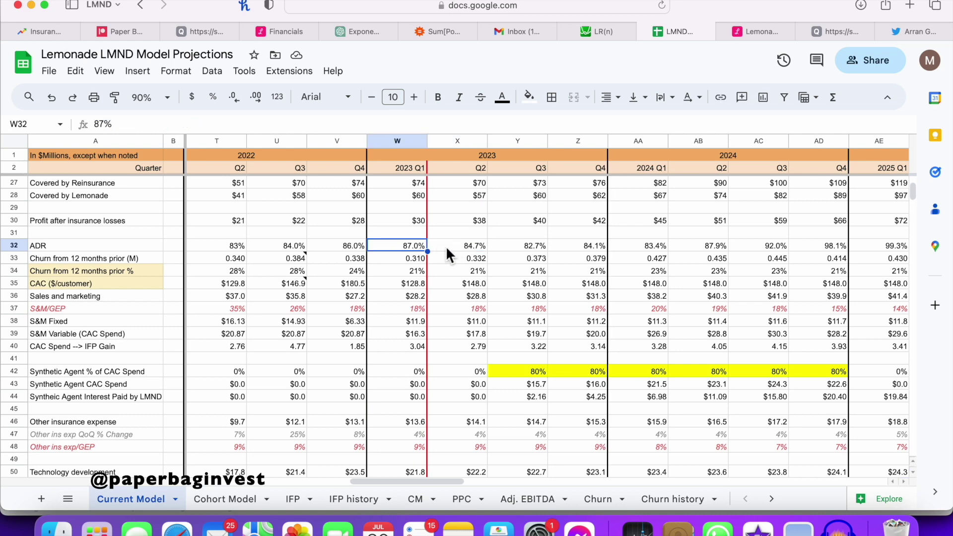
left_click(452, 247)
scroll(454, 248, "left", 1)
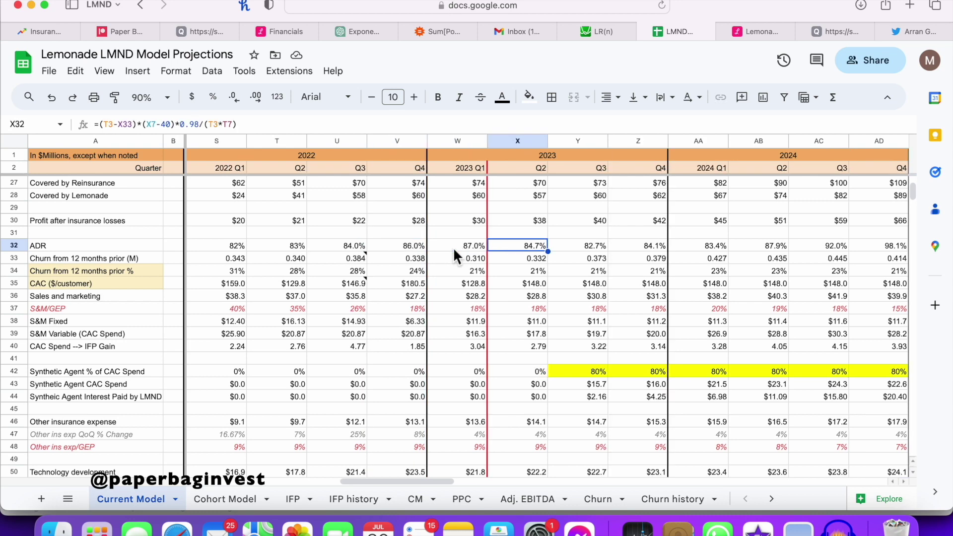
left_click(530, 273)
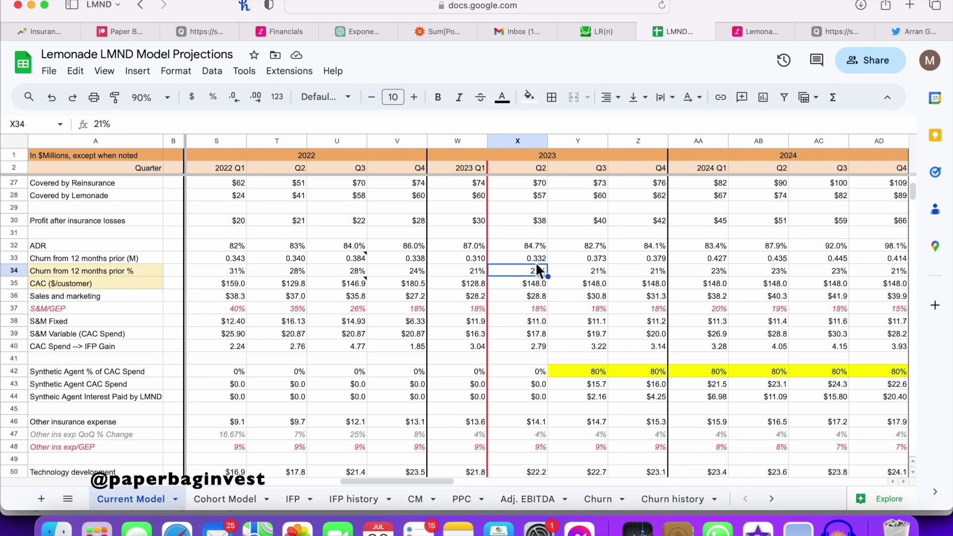
left_click(525, 249)
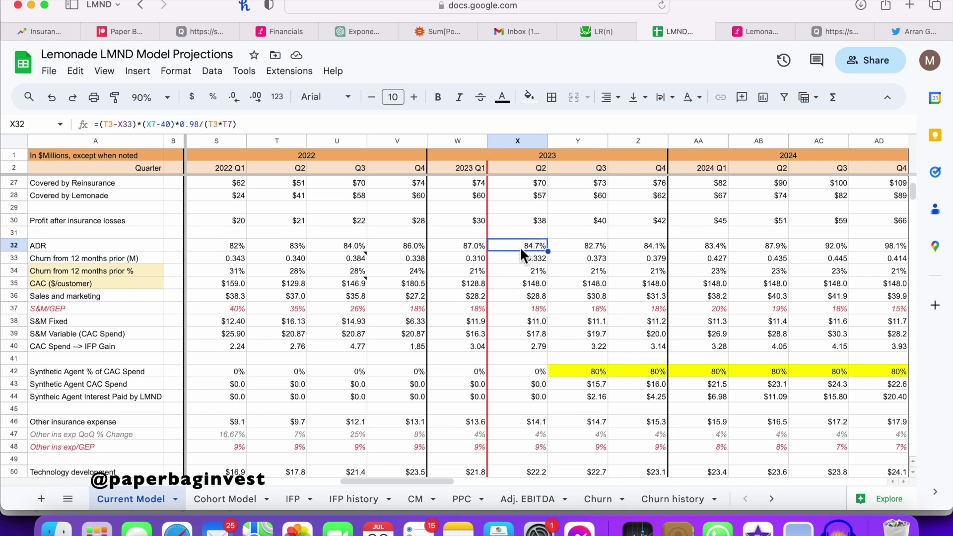
Compare the 2023 Q2 PPC formula with the 2022 Q2 PPC value and highlight the 2022 Q2 column
scroll(520, 246, "up", 8)
scroll(520, 246, "left", 1)
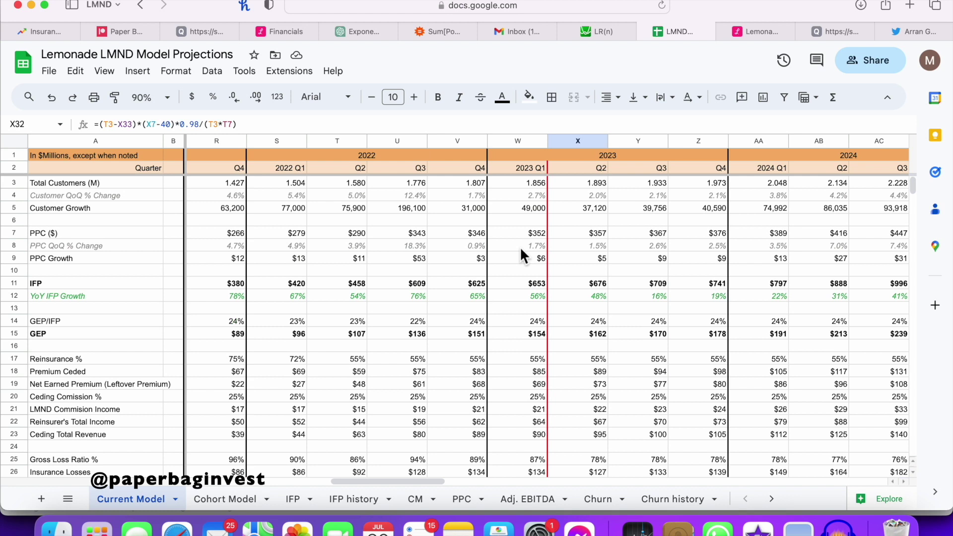
scroll(519, 246, "right", 1)
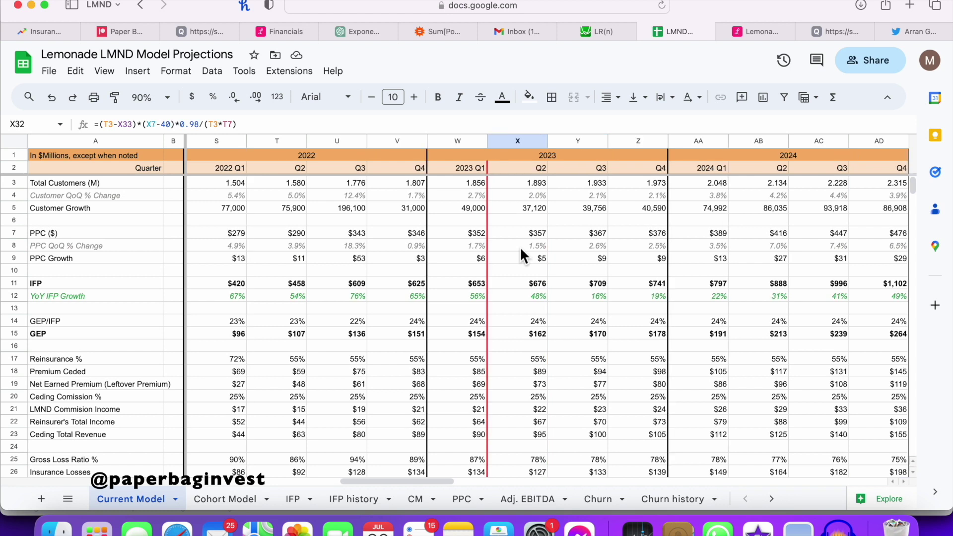
left_click(520, 234)
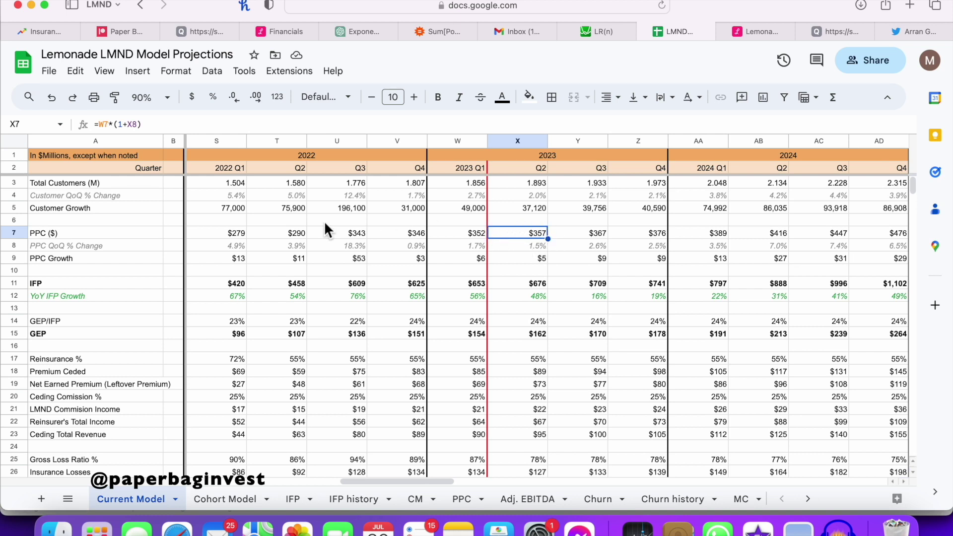
left_click(280, 236)
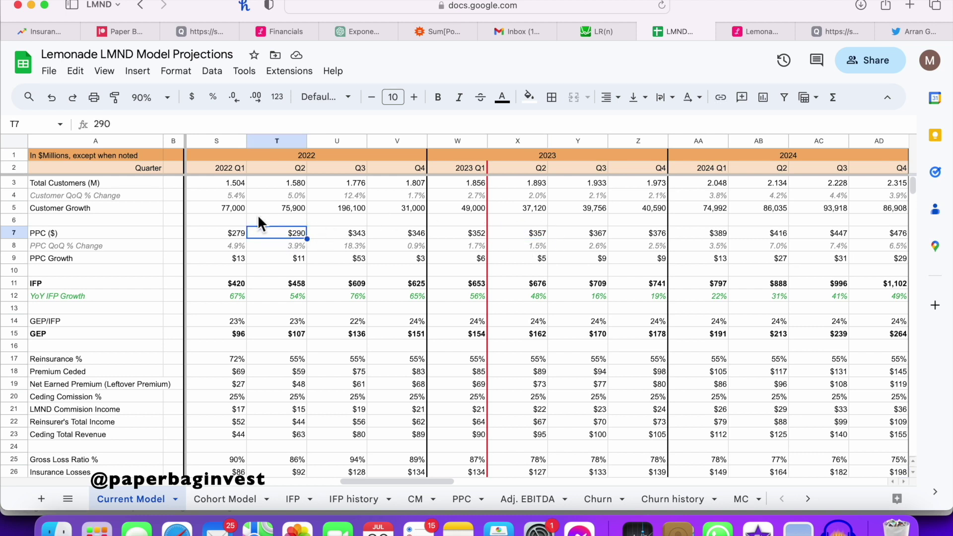
key("ctrl+space")
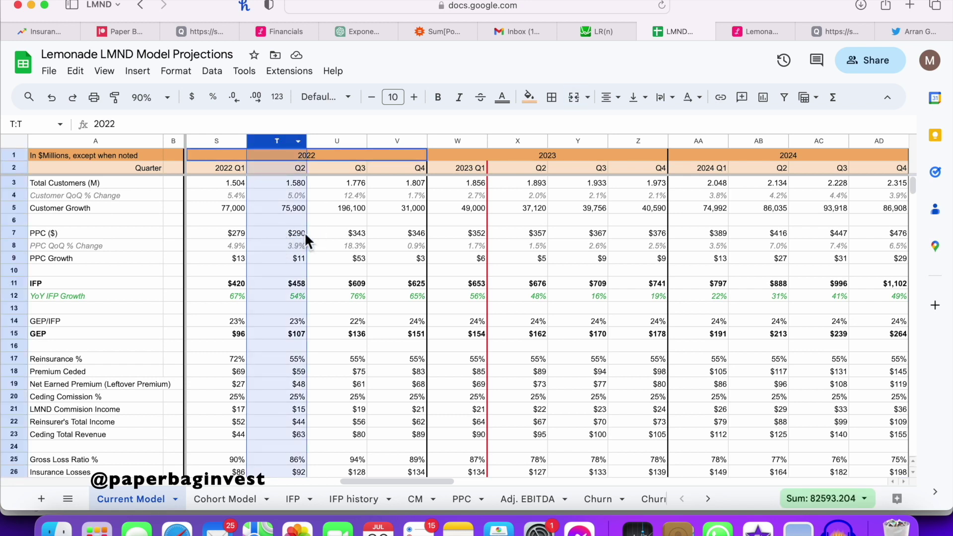
left_click(279, 232)
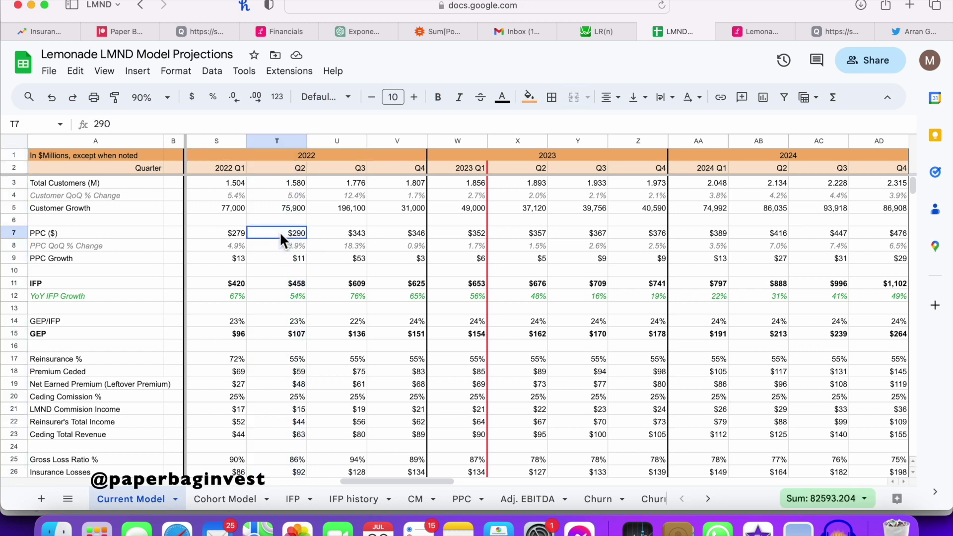
Compare the PPC quarter-over-quarter changes for 2022 Q4 and 2023 Q1, and check the 2023 Q1 PPC
left_click(419, 245)
left_click(454, 245)
left_click(409, 247)
left_click(455, 247)
scroll(454, 247, "left", 1)
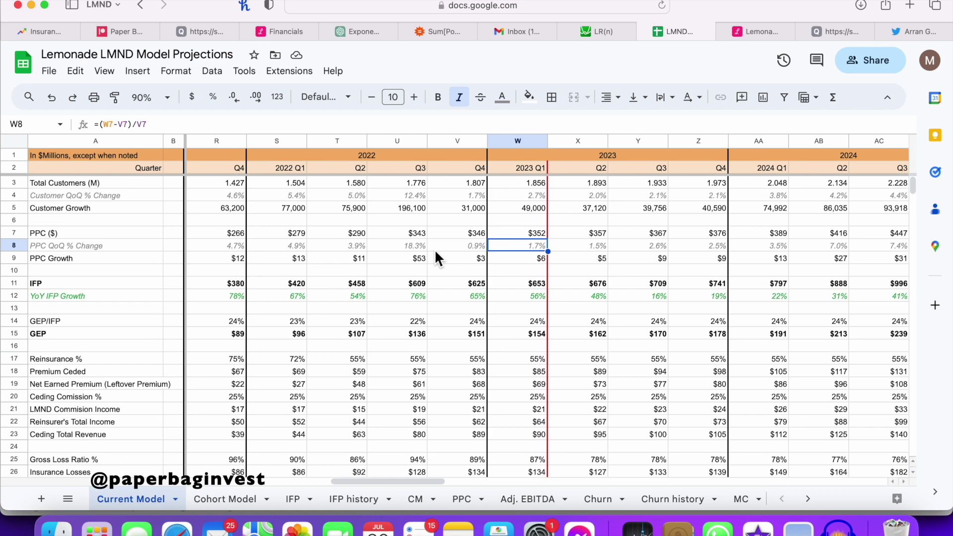
scroll(434, 249, "right", 1)
left_click(466, 231)
Compare the ADR cells for 2023 Q1 and 2023 Q2
scroll(465, 278, "down", 3)
scroll(465, 284, "down", 7)
scroll(458, 274, "up", 2)
left_click(457, 274)
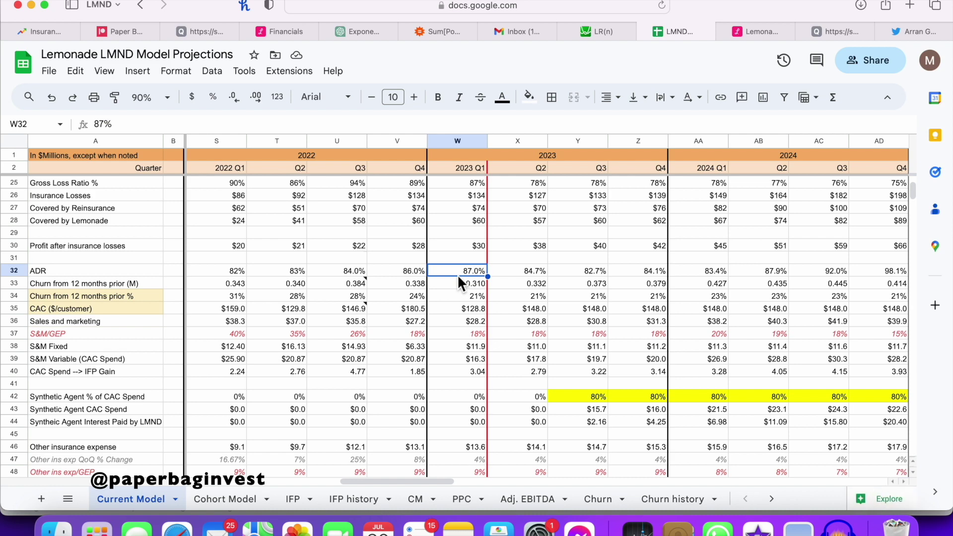
key("Right")
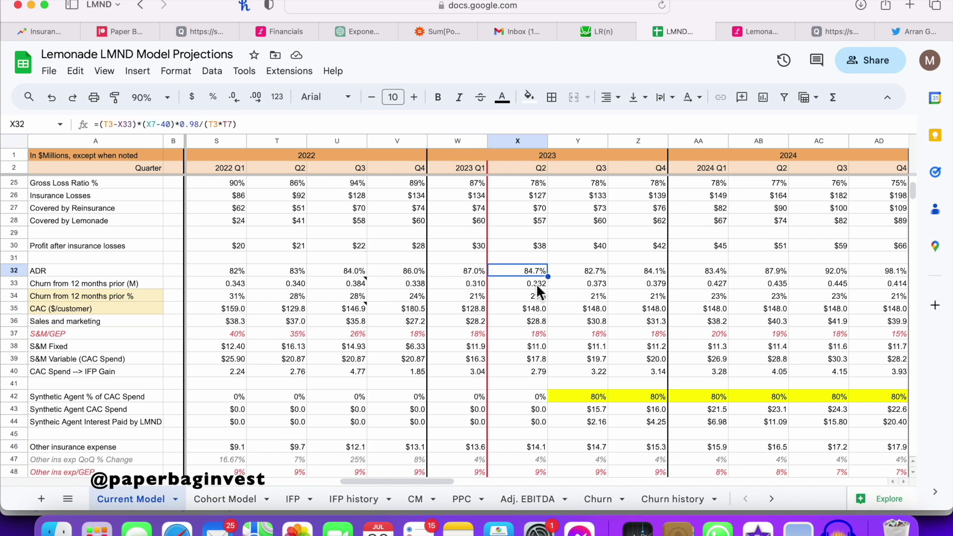
Inspect the 2023 Q2 CAC assumption and highlight the CAC values from 2022 Q1 through 2023 Q1
scroll(537, 283, "right", 1)
scroll(536, 283, "down", 2)
scroll(536, 283, "left", 1)
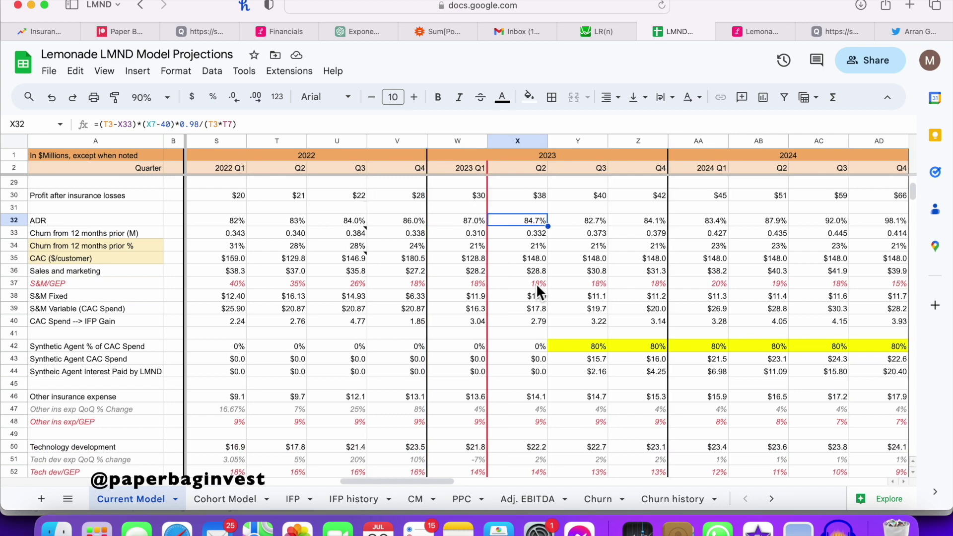
scroll(536, 283, "up", 1)
left_click(536, 283)
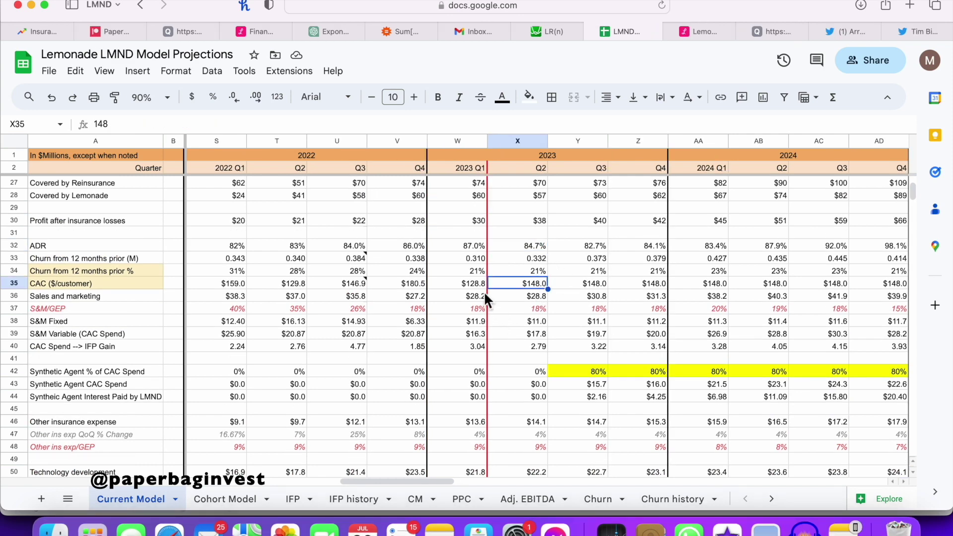
scroll(272, 298, "left", 1)
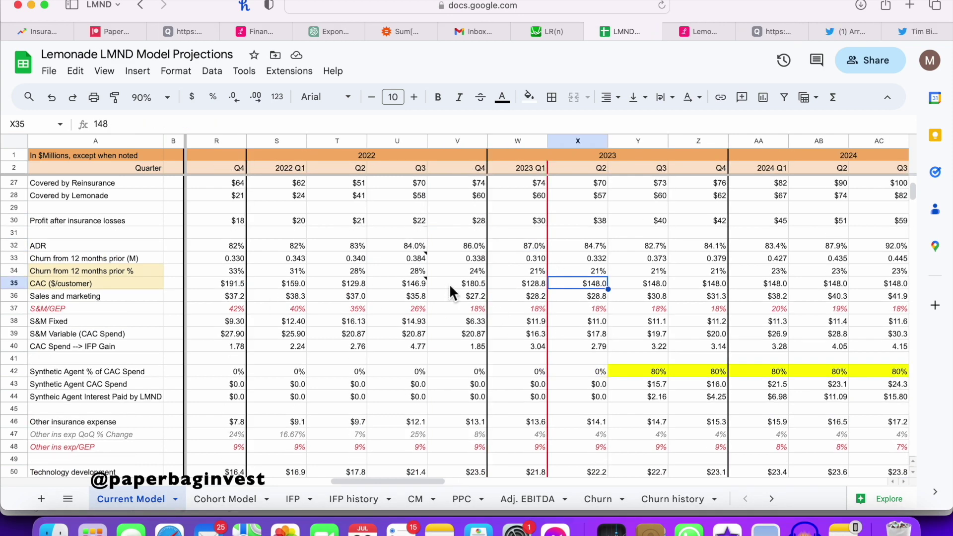
left_click_drag(535, 280, 278, 283)
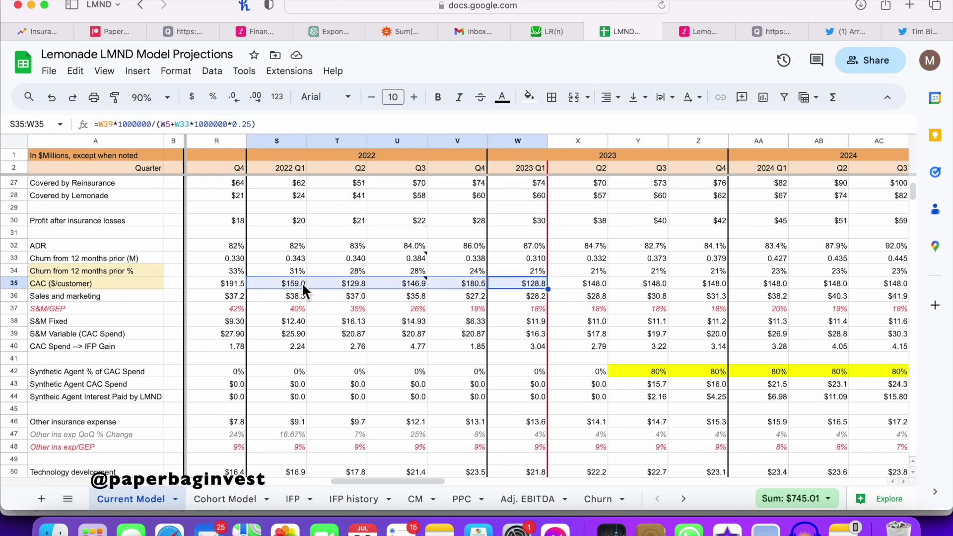
Point out the row labels for CAC, Sales and marketing, S&M Fixed and S&M Variable (CAC Spend) in turn
left_click(90, 281)
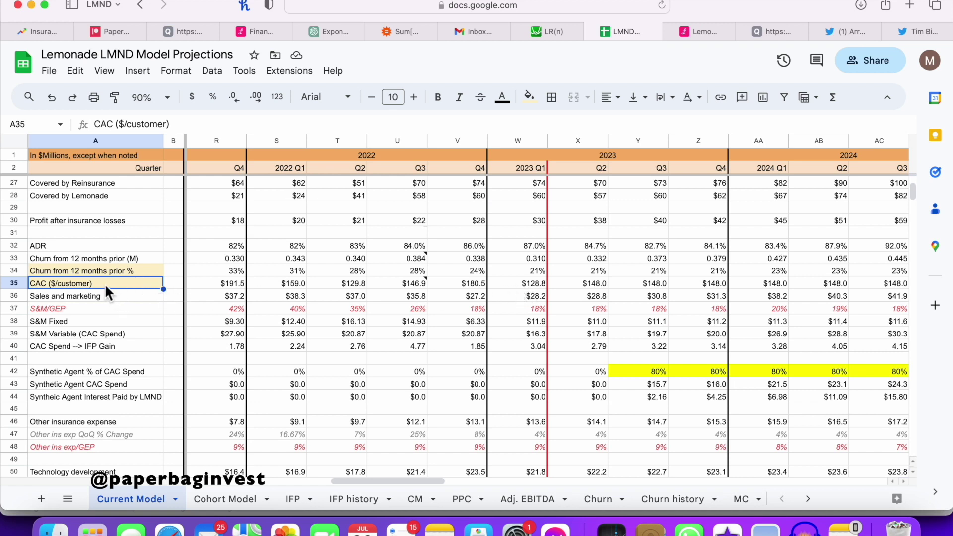
left_click(75, 297)
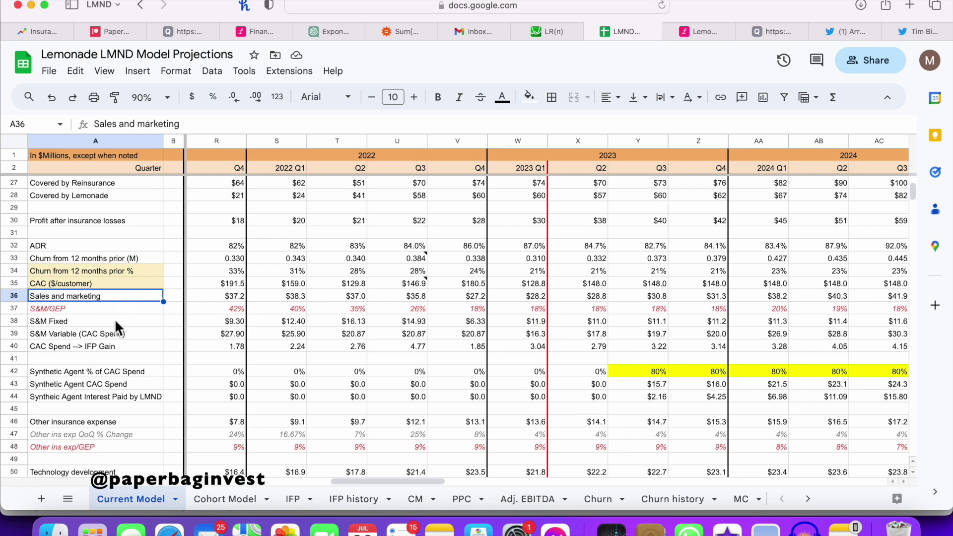
left_click(22, 321)
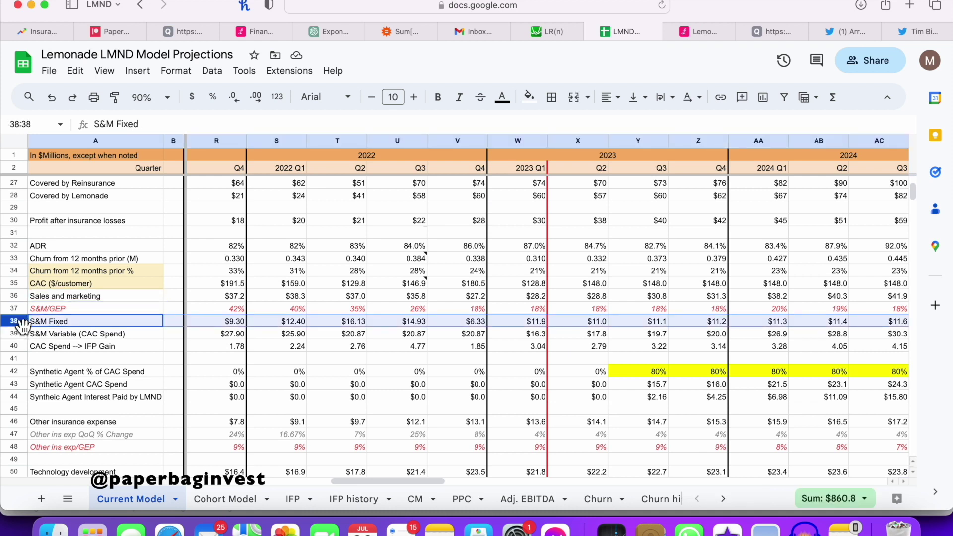
left_click(73, 321)
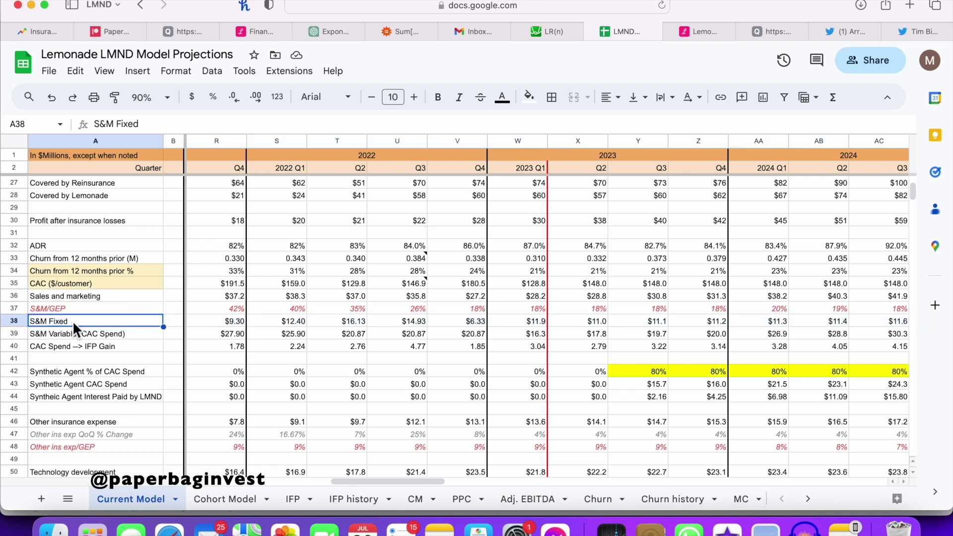
left_click(115, 331)
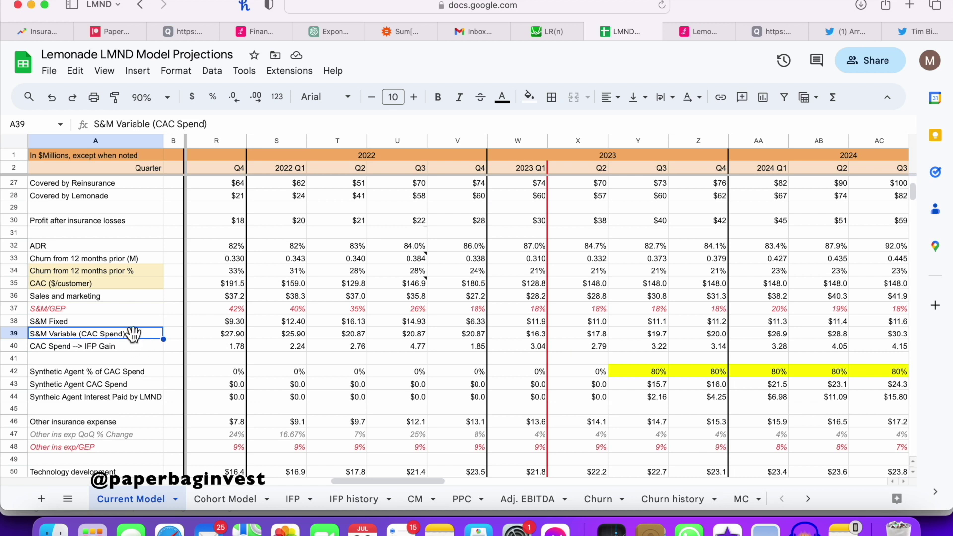
Highlight the entire Sales and marketing row, followed by the S&M/GEP row
left_click(202, 296)
left_click(24, 296)
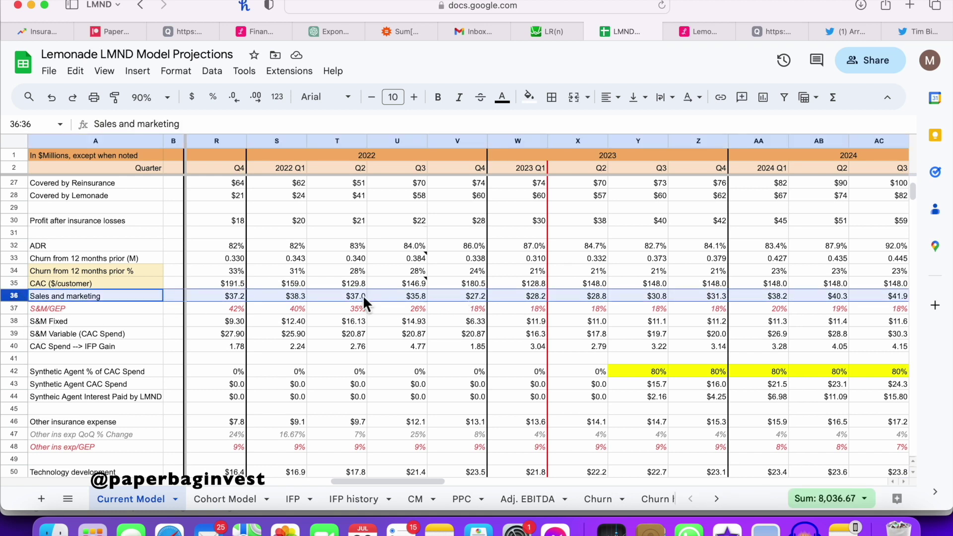
left_click(26, 312)
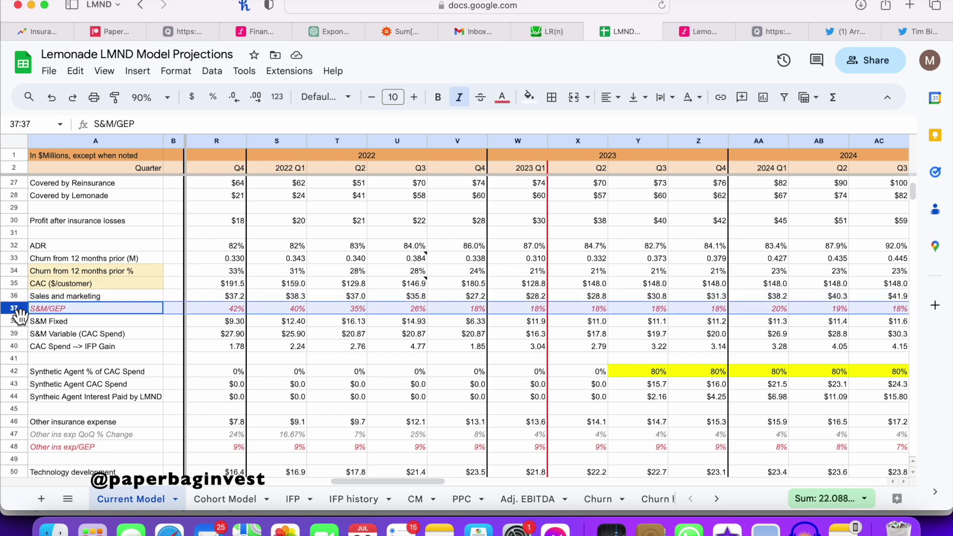
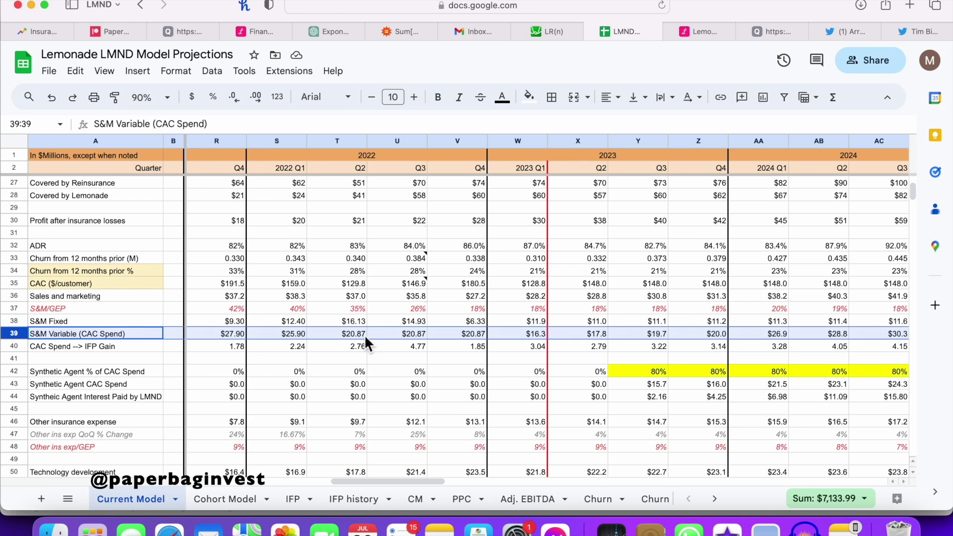
Compare the S&M Variable (CAC Spend) entries for 2022 Q1 and 2023 Q1
scroll(365, 335, "left", 2)
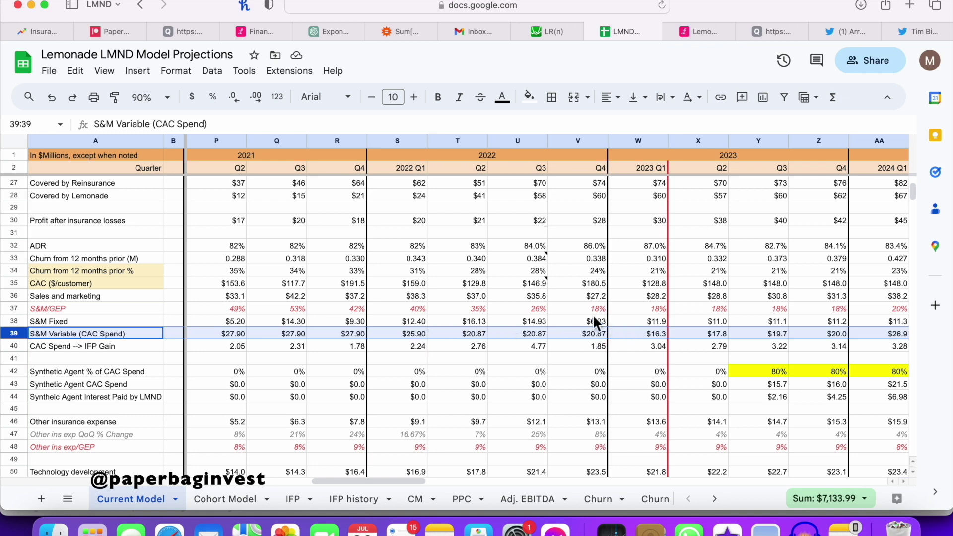
left_click(405, 333)
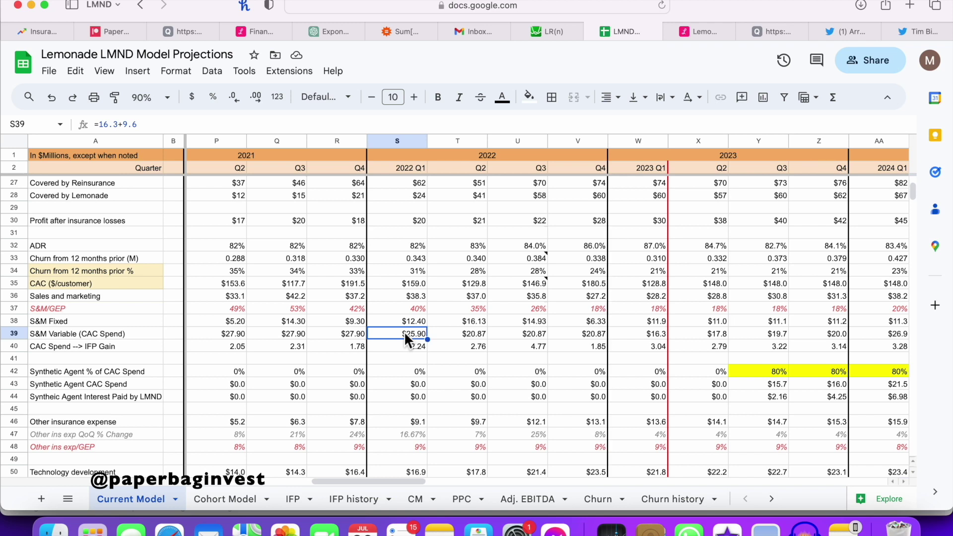
left_click(656, 338)
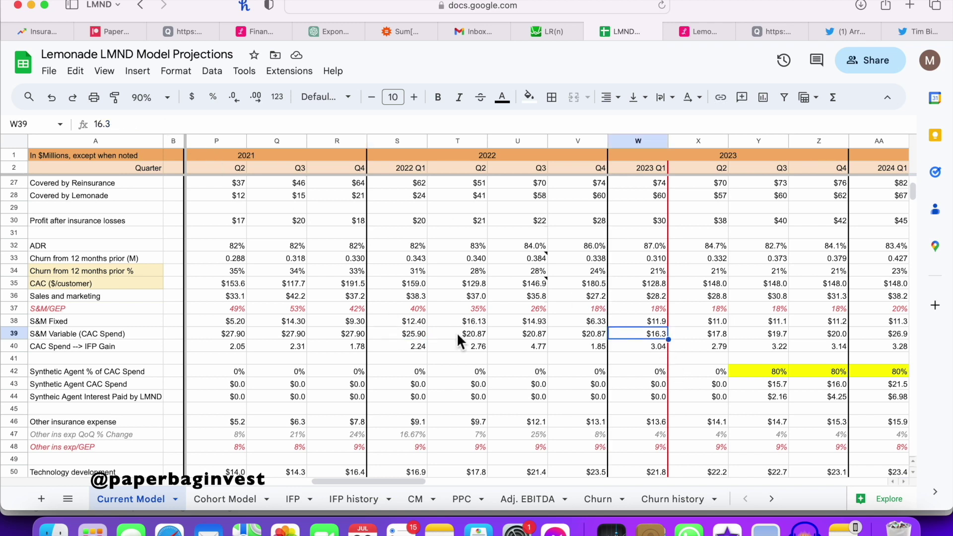
left_click(414, 333)
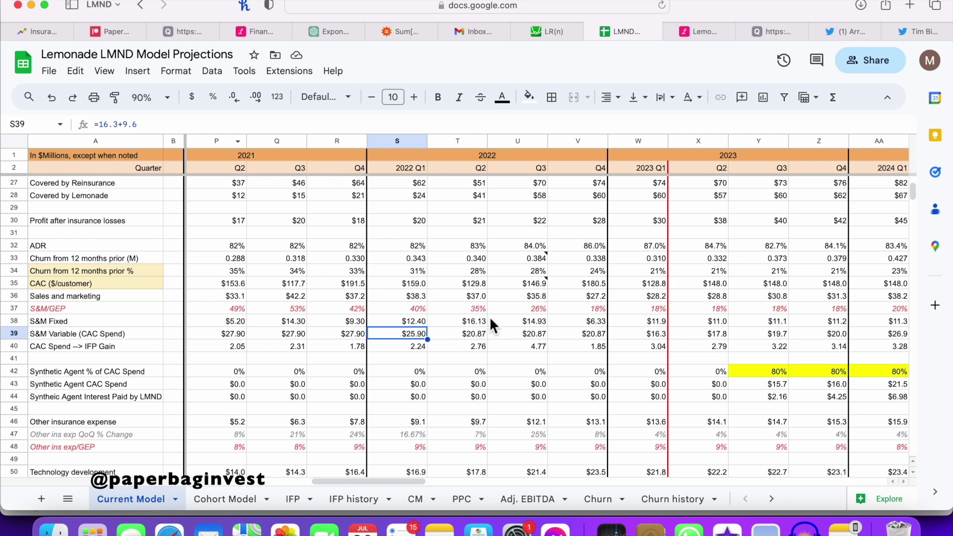
Review the S&M Variable (CAC Spend) history from 2019 through 2023
scroll(530, 322, "left", 4)
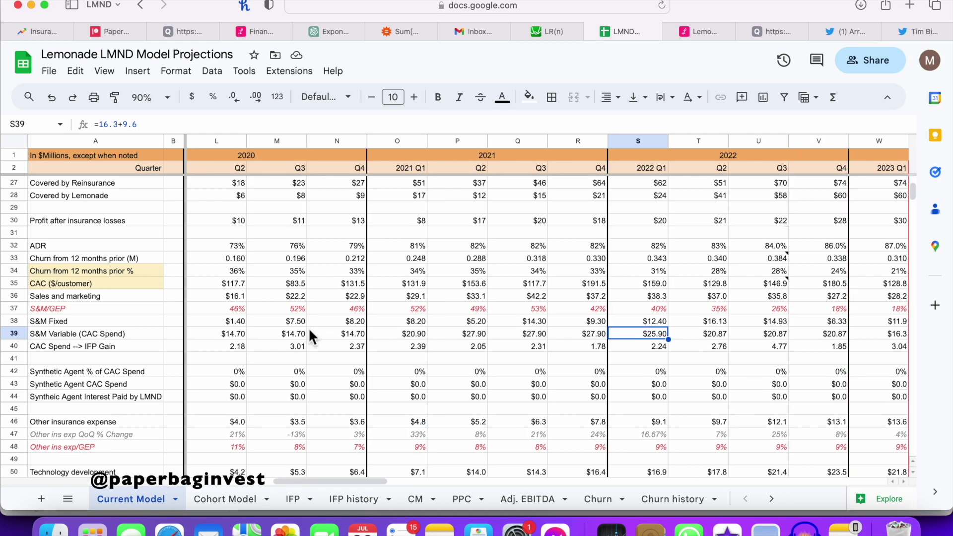
scroll(305, 333, "left", 6)
scroll(452, 349, "right", 4)
scroll(452, 341, "right", 5)
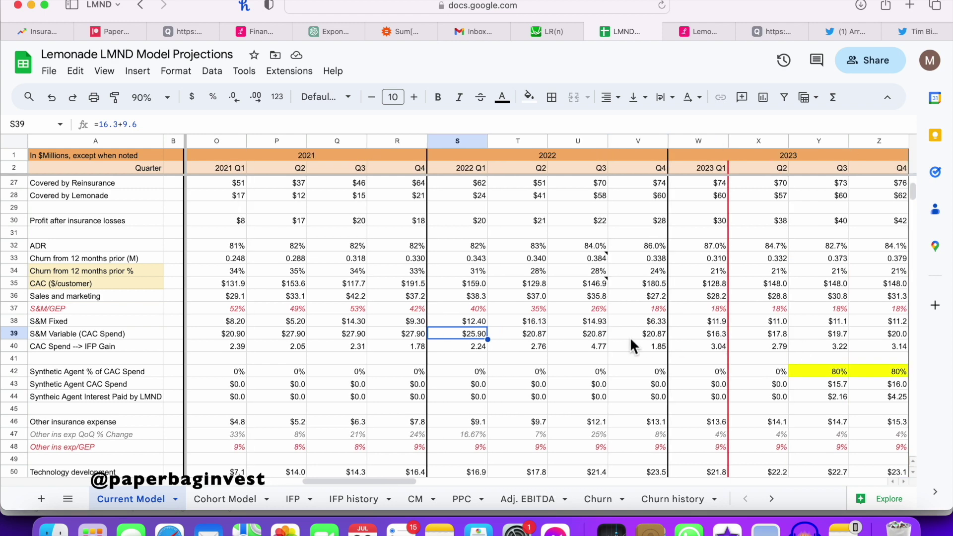
scroll(629, 337, "left", 5)
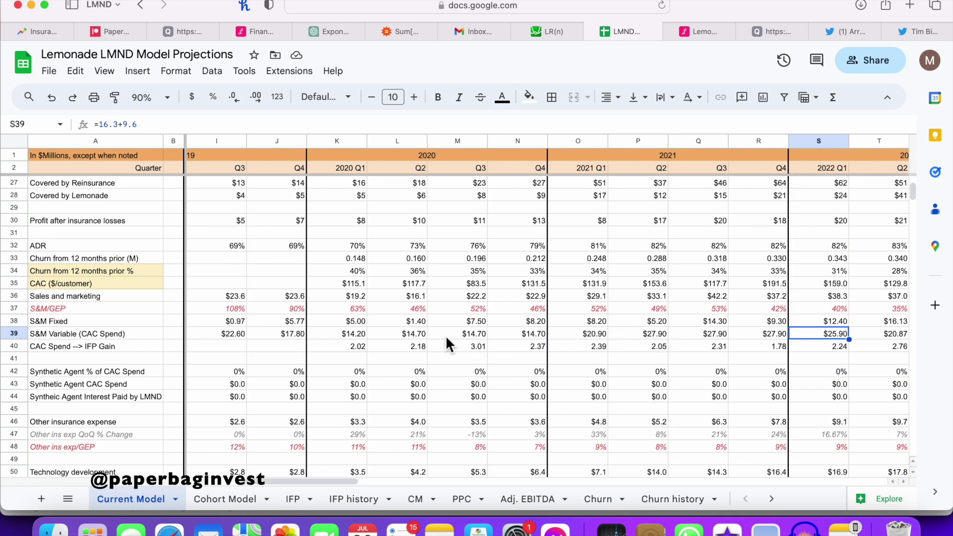
scroll(543, 354, "right", 5)
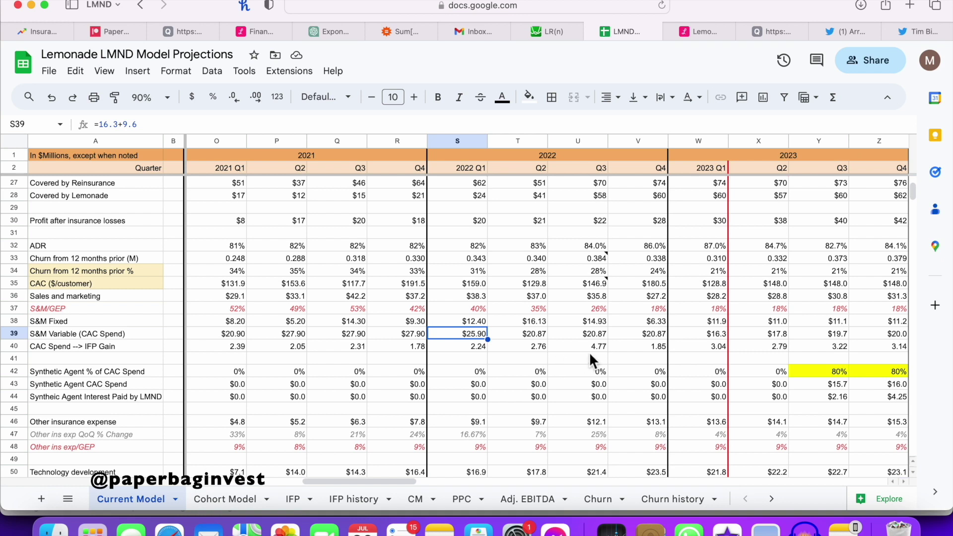
Highlight the S&M Variable (CAC Spend) values for 2022 Q2 through Q4, and total all four 2022 quarters
left_click_drag(655, 337, 532, 332)
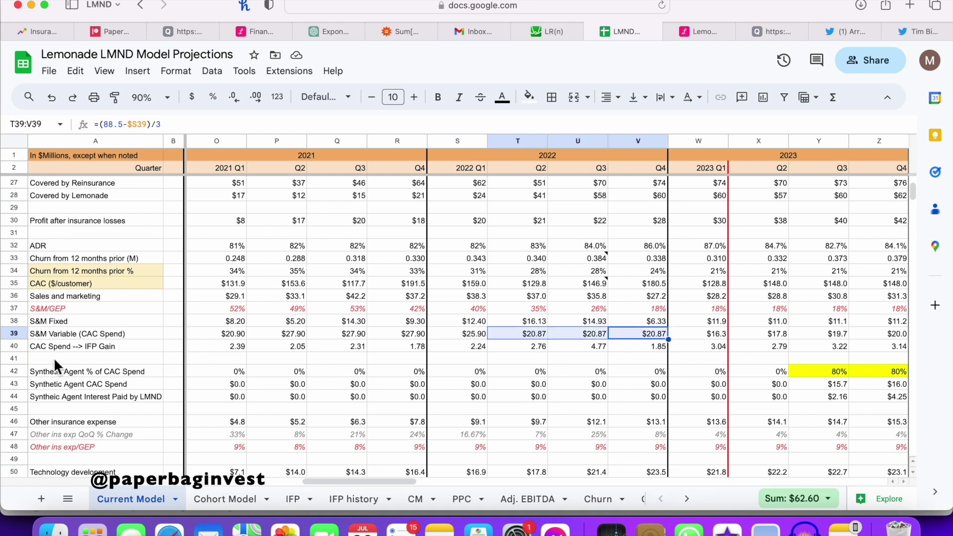
left_click(20, 336)
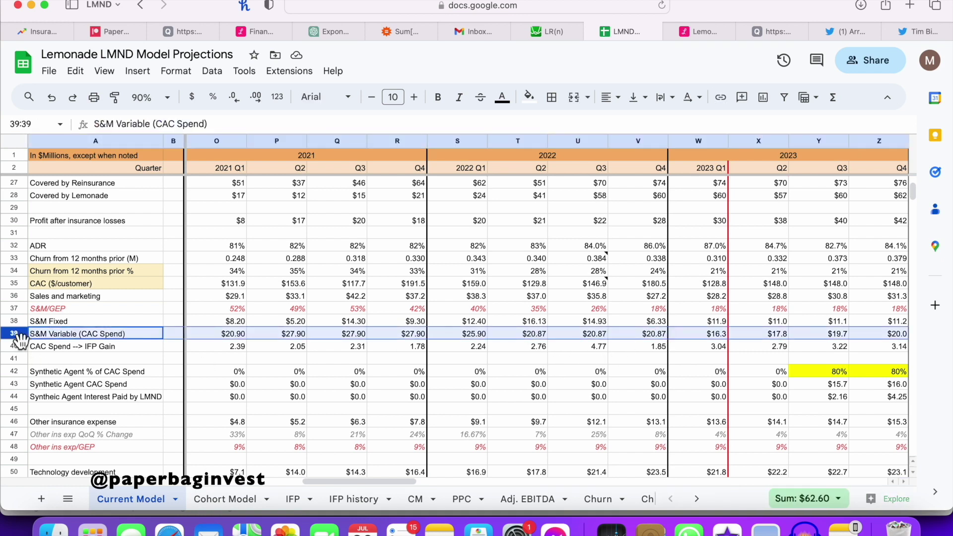
left_click(648, 335)
left_click_drag(648, 334, 538, 336)
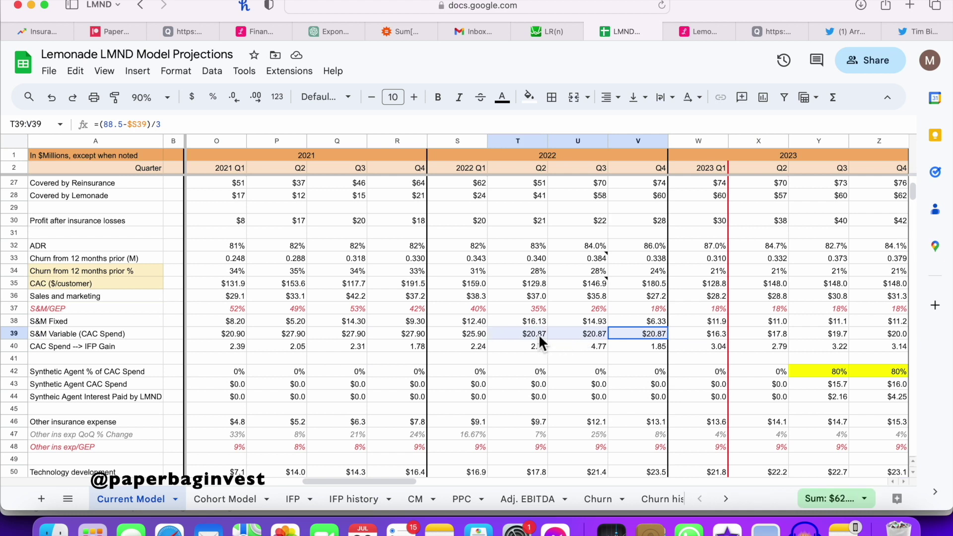
left_click_drag(539, 334, 564, 333)
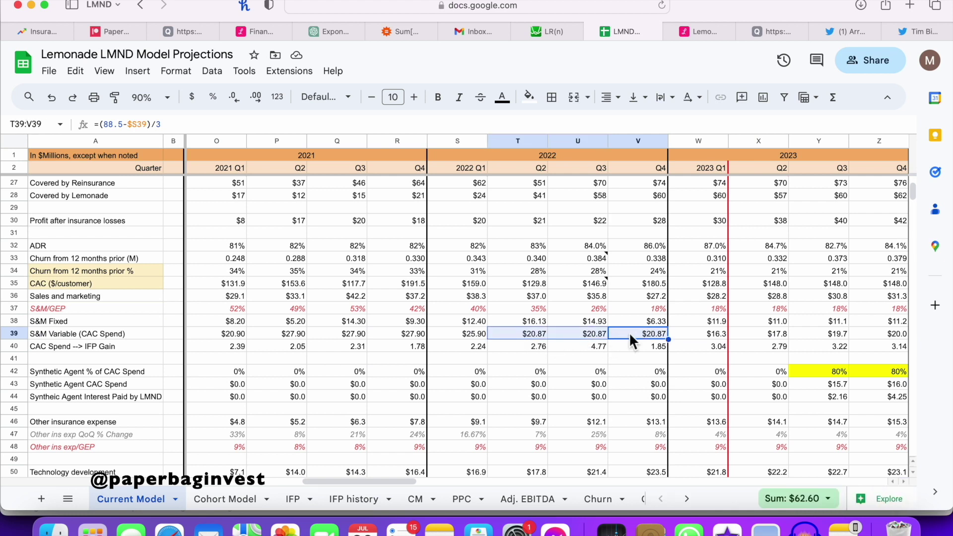
left_click(471, 334)
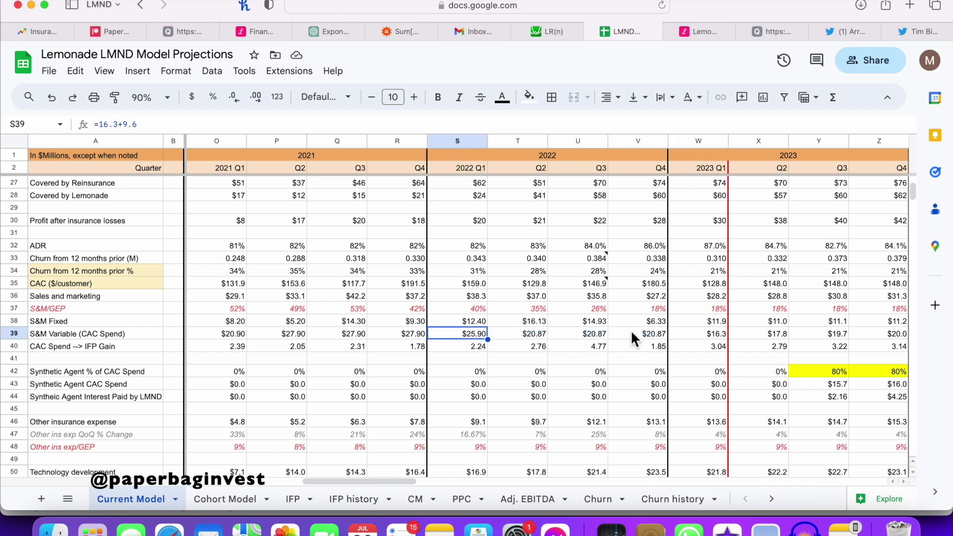
left_click_drag(633, 334, 485, 337)
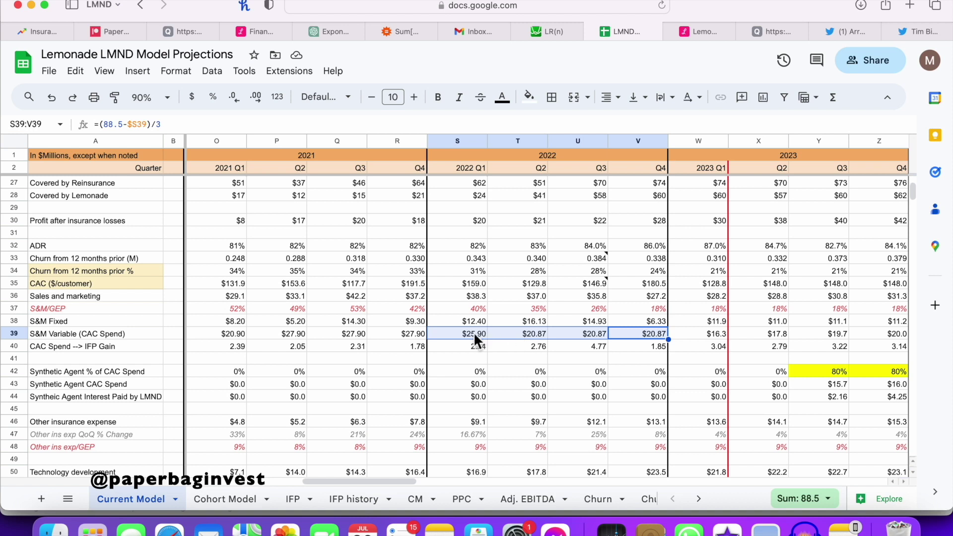
Inspect the S&M Variable (CAC Spend) formulas for 2022 Q2, Q3 and Q4
left_click(637, 336)
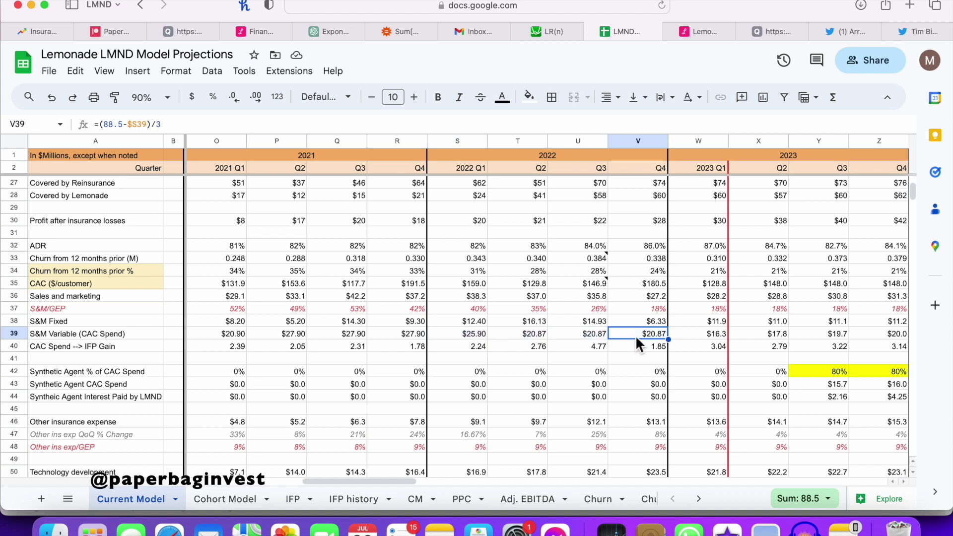
left_click(596, 336)
left_click(531, 336)
left_click(582, 337)
left_click(641, 336)
left_click(593, 337)
left_click(538, 337)
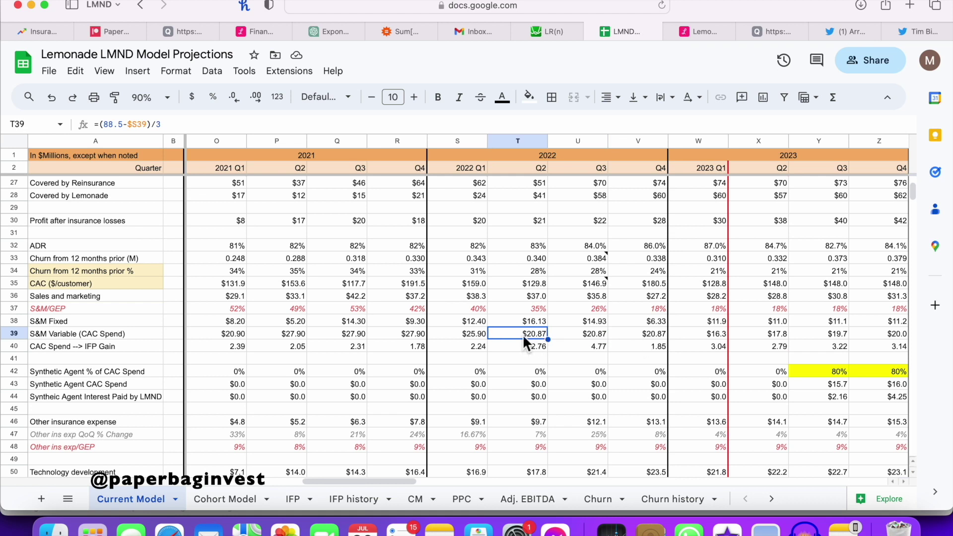
Highlight the CAC ($/customer) row, then check its 2023 Q1, 2022 Q1 and 2022 Q2 formulas and the 2022 Q3 note
left_click(16, 282)
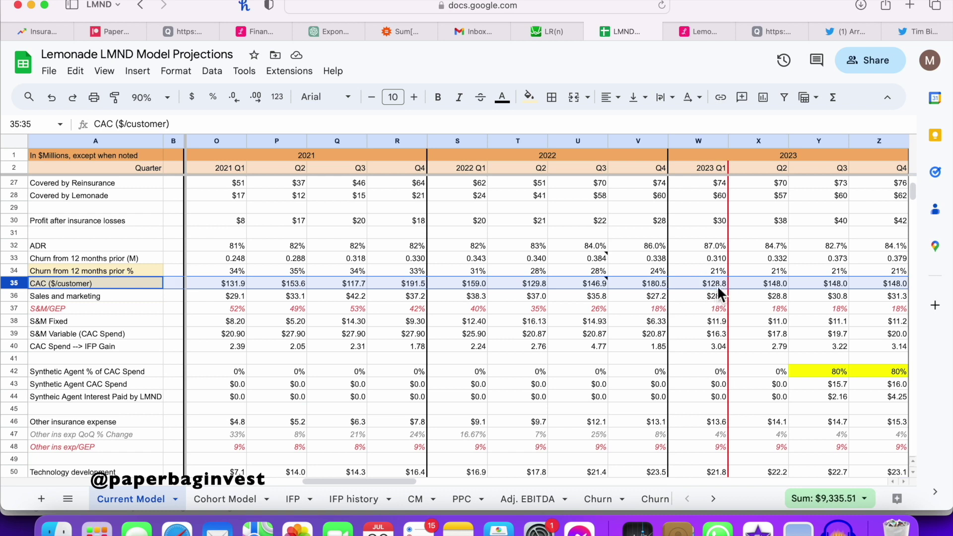
left_click(697, 285)
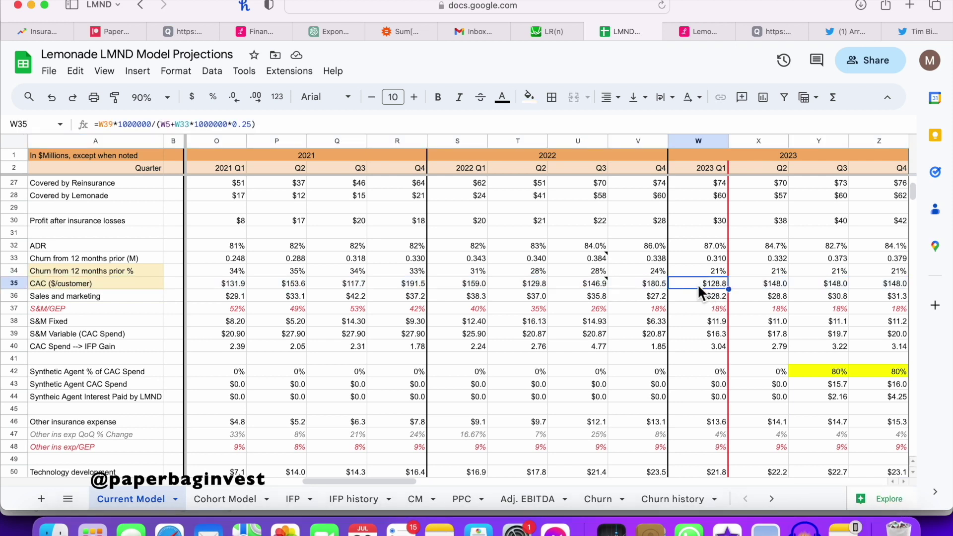
mouse_move(607, 287)
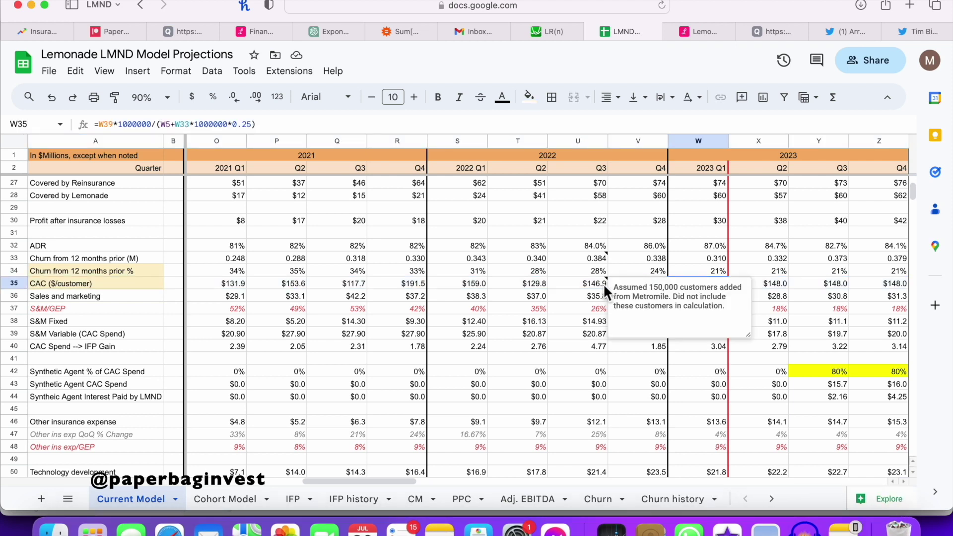
mouse_move(476, 282)
left_mouse_down()
mouse_move(596, 288)
mouse_move(477, 280)
left_mouse_up()
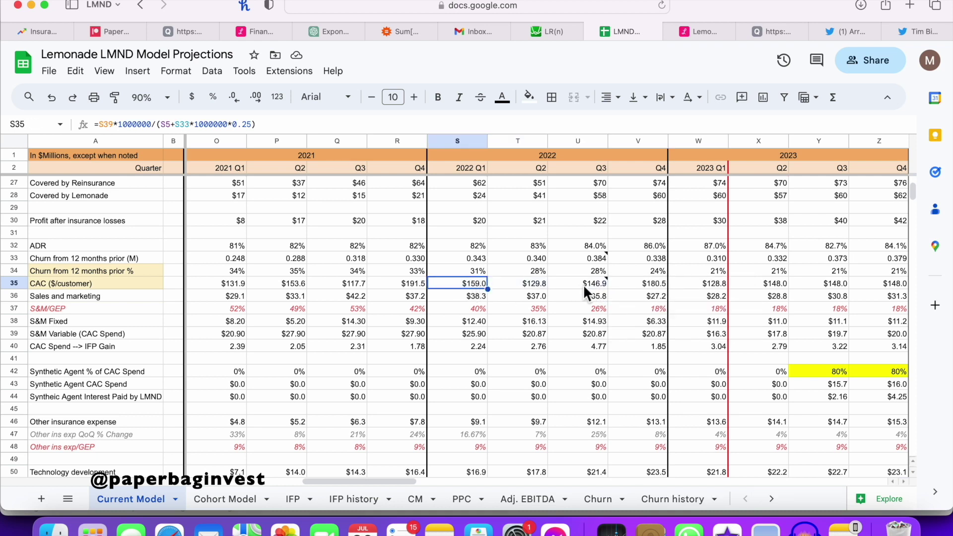
left_click(531, 285)
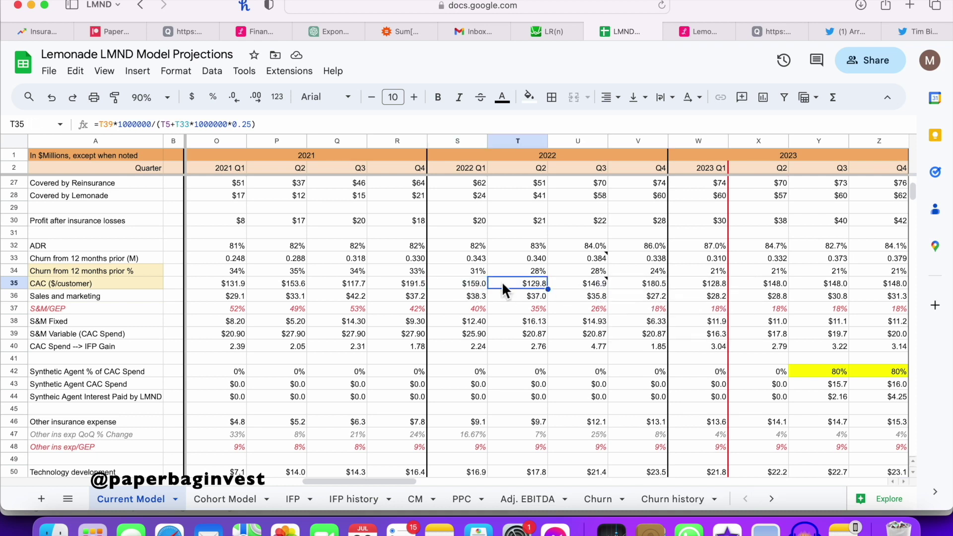
left_click(470, 285)
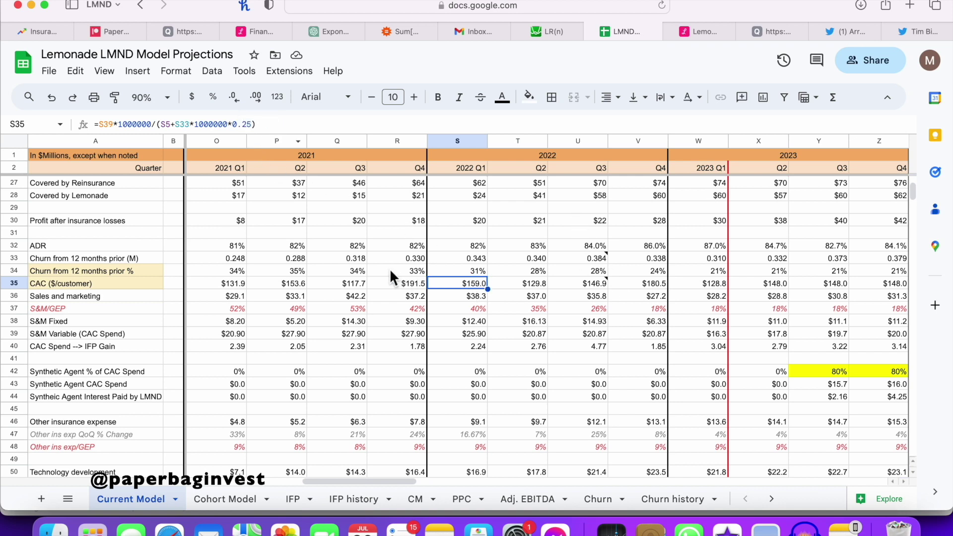
Compare the CAC ($/customer) entries for 2023 Q1 and 2023 Q2
left_click(754, 283)
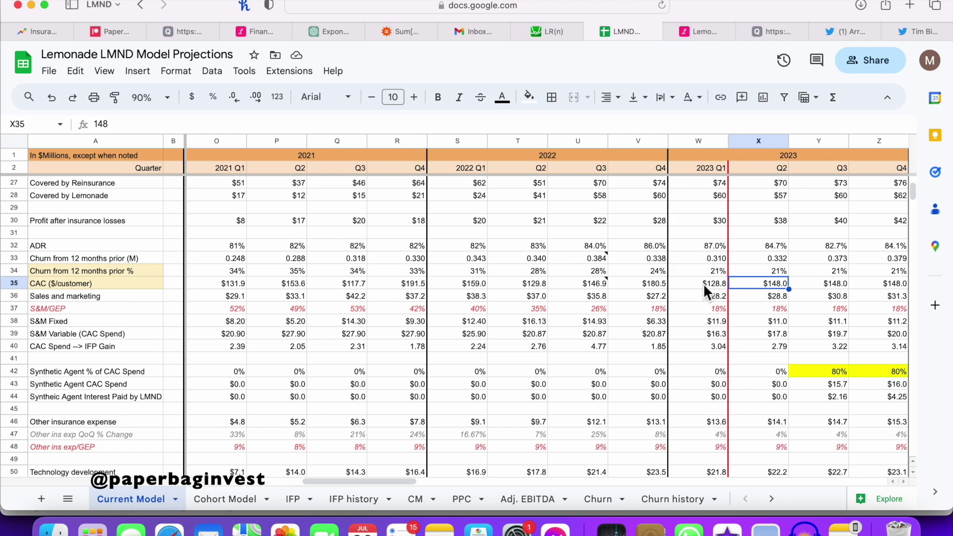
scroll(684, 285, "right", 4)
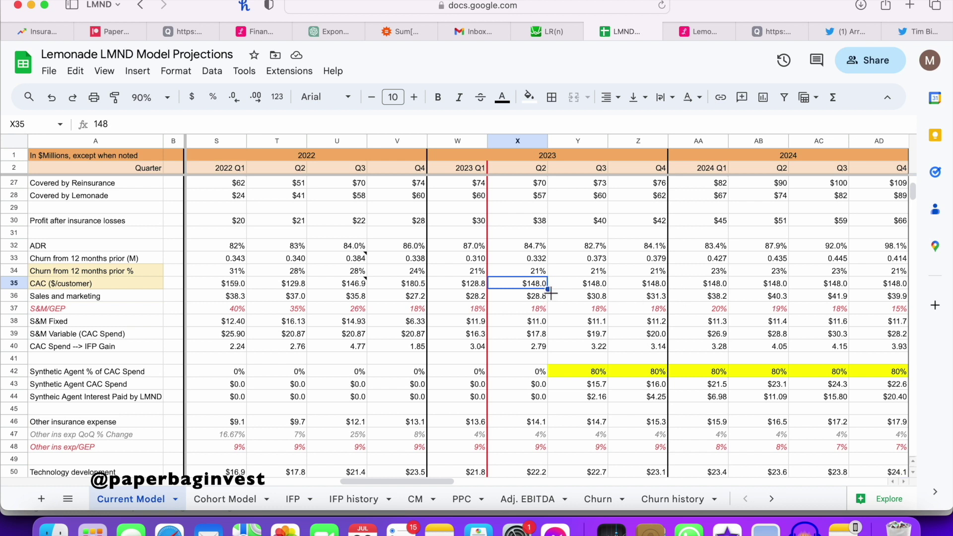
left_click(472, 285)
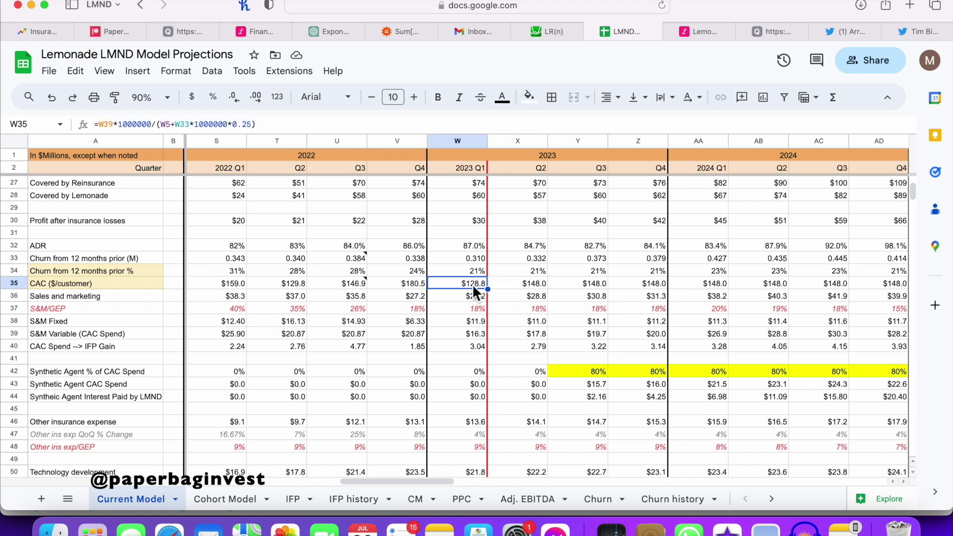
left_click(510, 284)
left_click(477, 284)
left_click(511, 286)
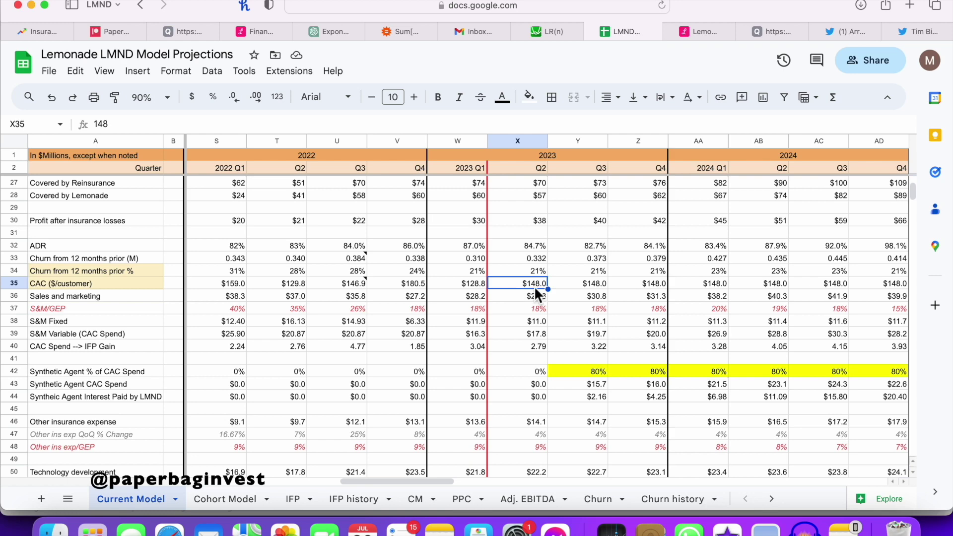
Review the projected CAC ($/customer) values through the 2025 quarters, then highlight those for 2023 Q2 through Q4
scroll(534, 286, "right", 3)
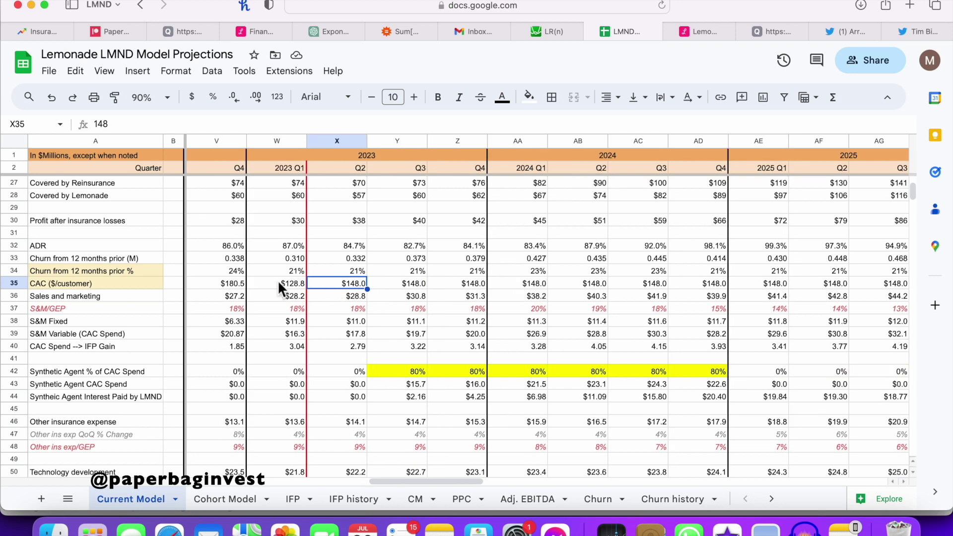
scroll(689, 289, "right", 5)
scroll(689, 289, "left", 4)
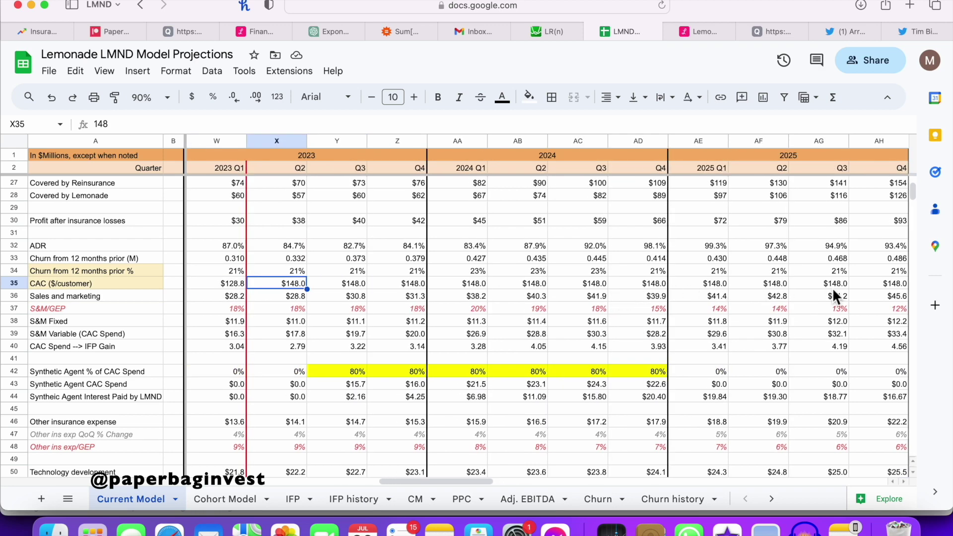
scroll(883, 280, "left", 4)
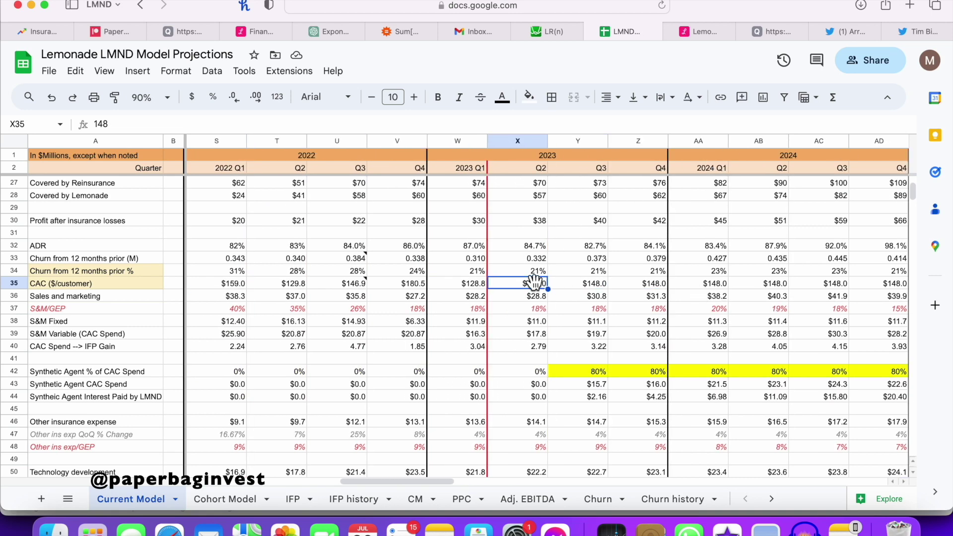
scroll(534, 282, "right", 1)
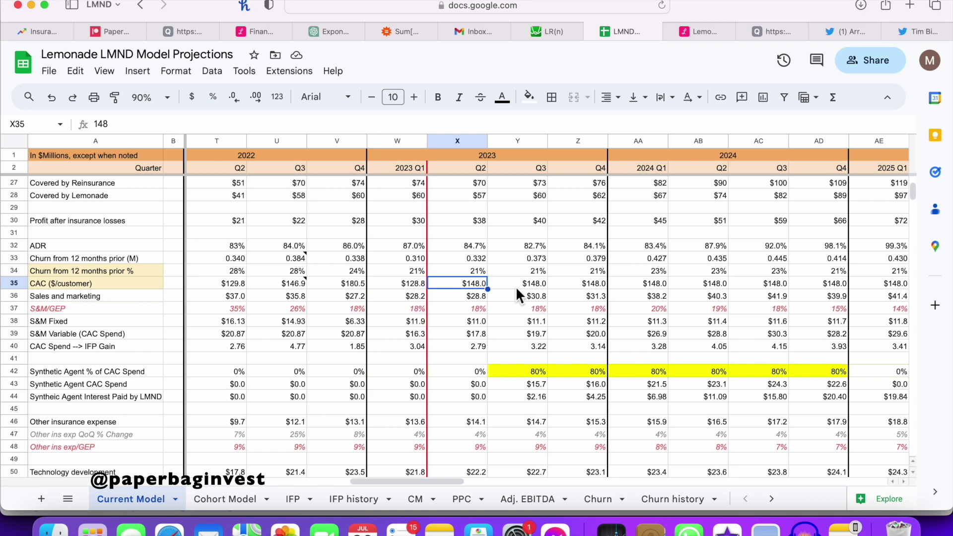
scroll(498, 287, "right", 4)
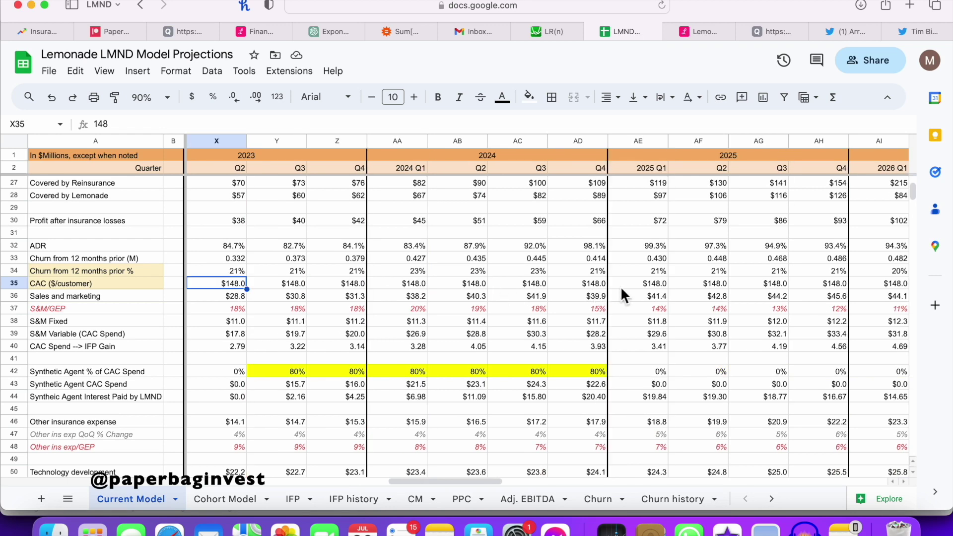
scroll(635, 284, "left", 3)
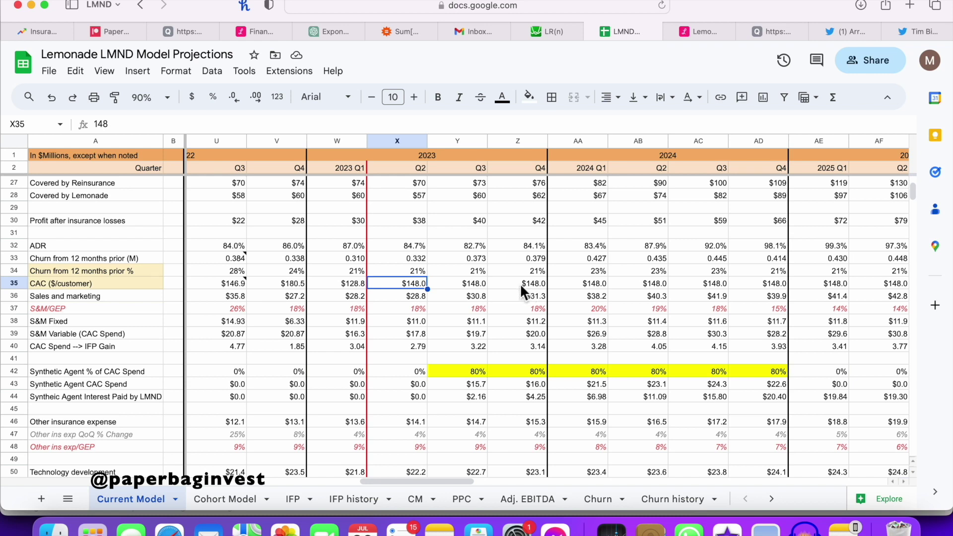
scroll(521, 290, "left", 2)
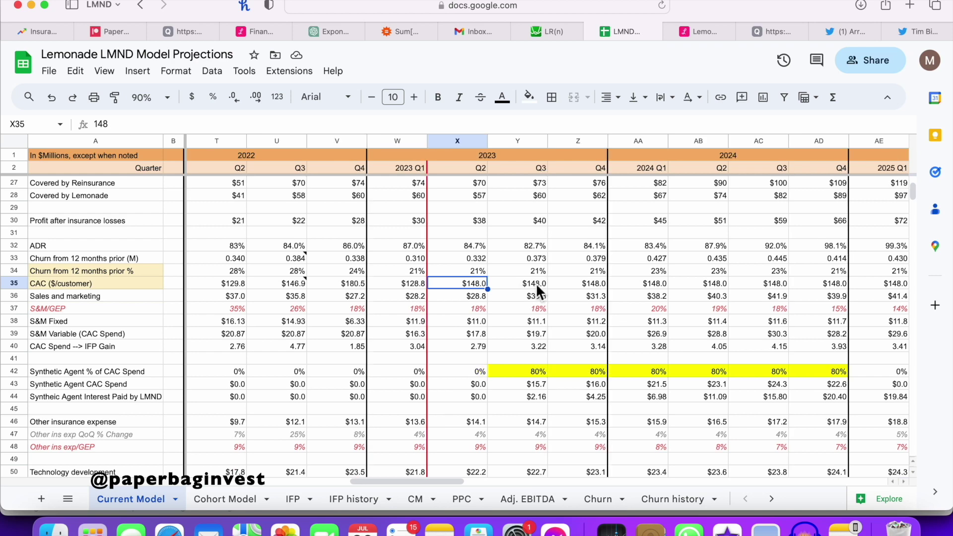
left_click(581, 281)
left_click_drag(485, 282, 580, 283)
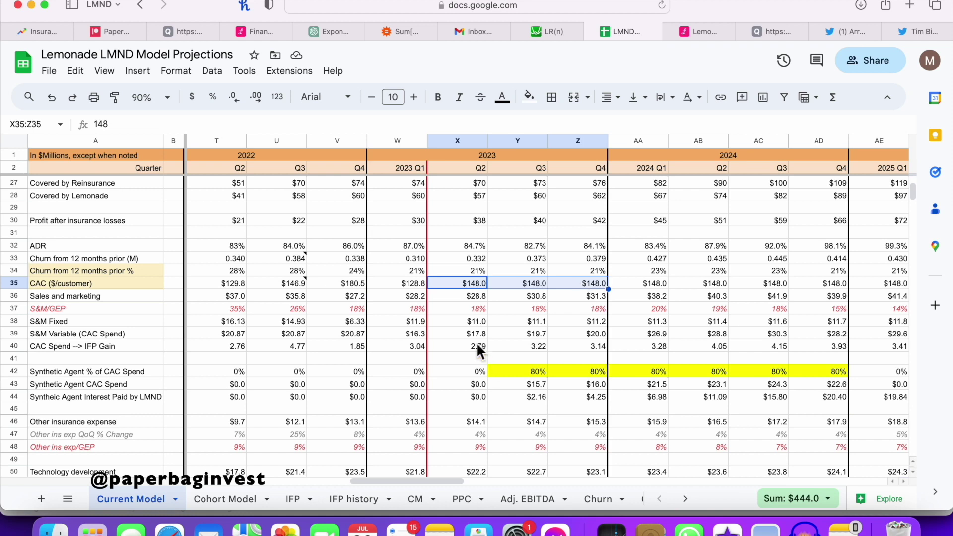
Highlight the S&M Fixed row, review its values back to 2021, and select the 2023 Q2 assumption
left_click(446, 322)
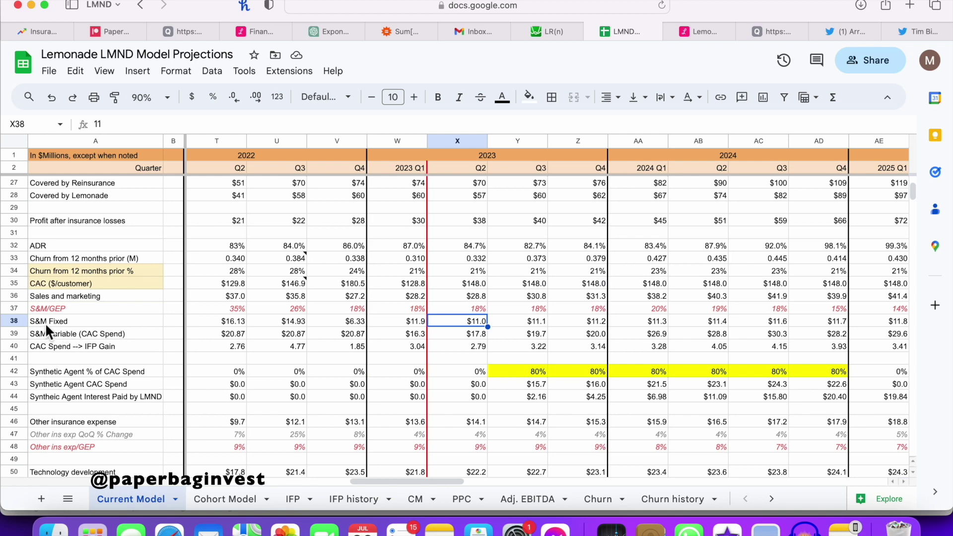
left_click(25, 322)
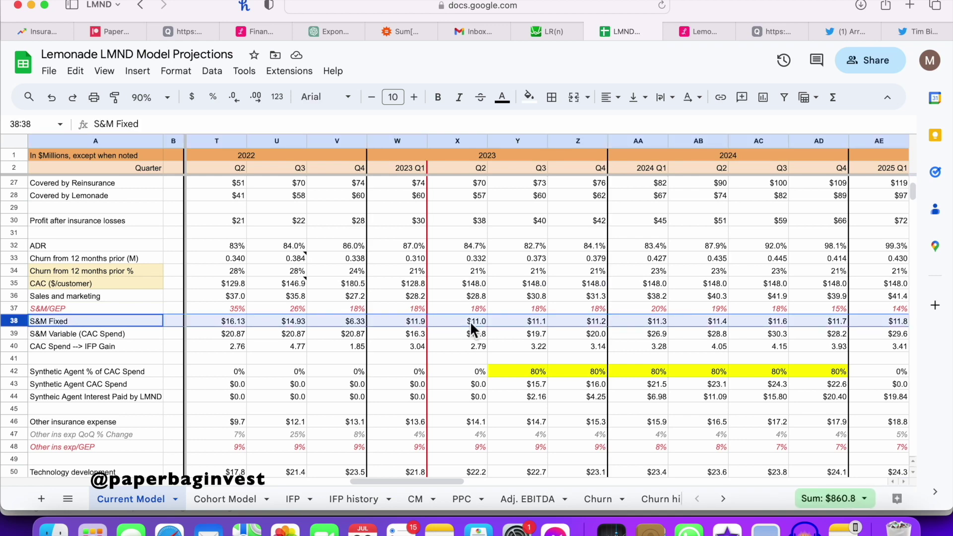
scroll(413, 322, "left", 6)
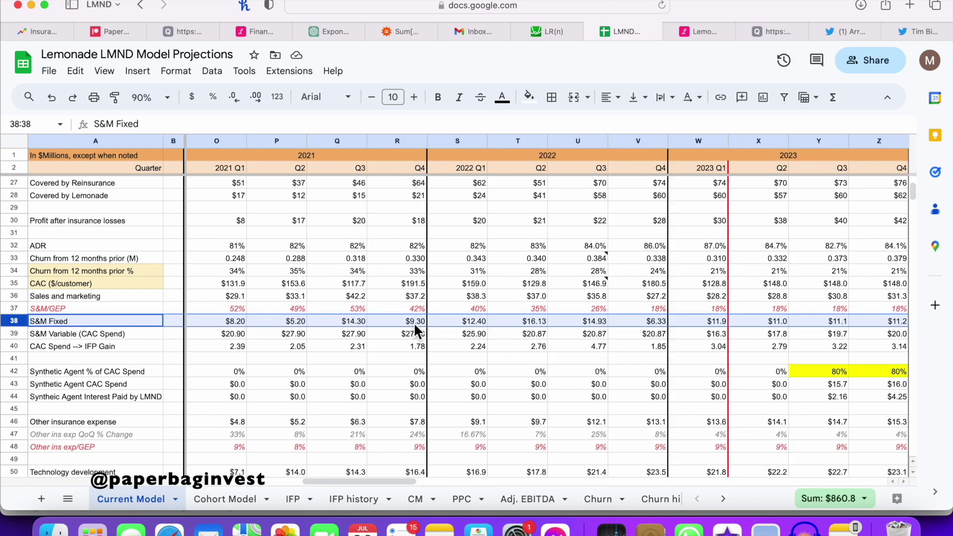
scroll(578, 321, "right", 3)
left_click(645, 324)
scroll(644, 323, "right", 2)
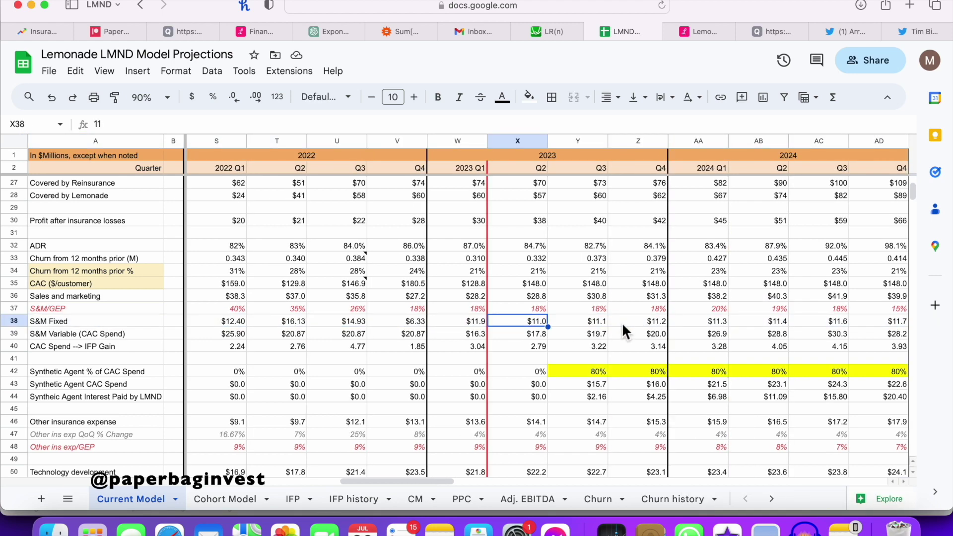
Inspect the S&M Fixed growth formulas from 2023 Q3 through 2024 Q2
left_click(587, 323)
left_click(644, 323)
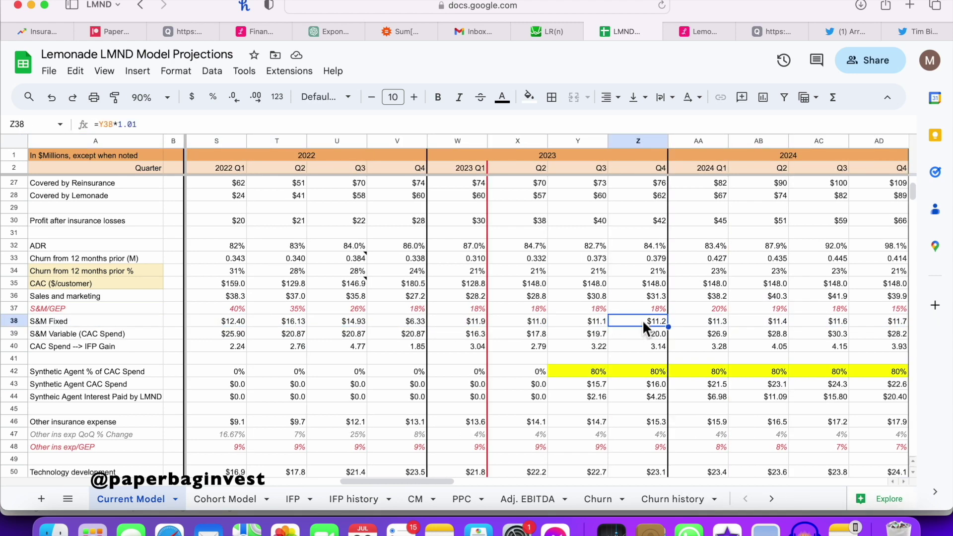
left_click(694, 323)
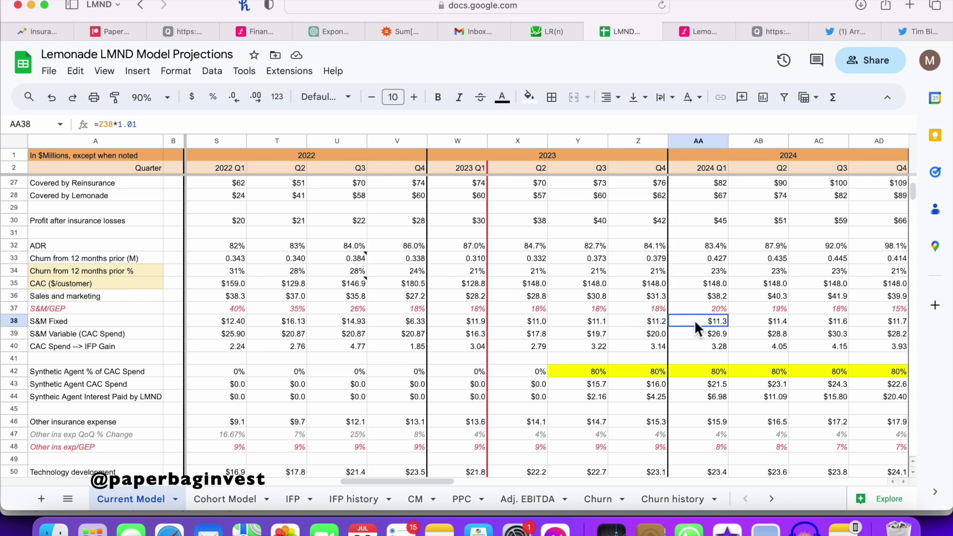
left_click(771, 323)
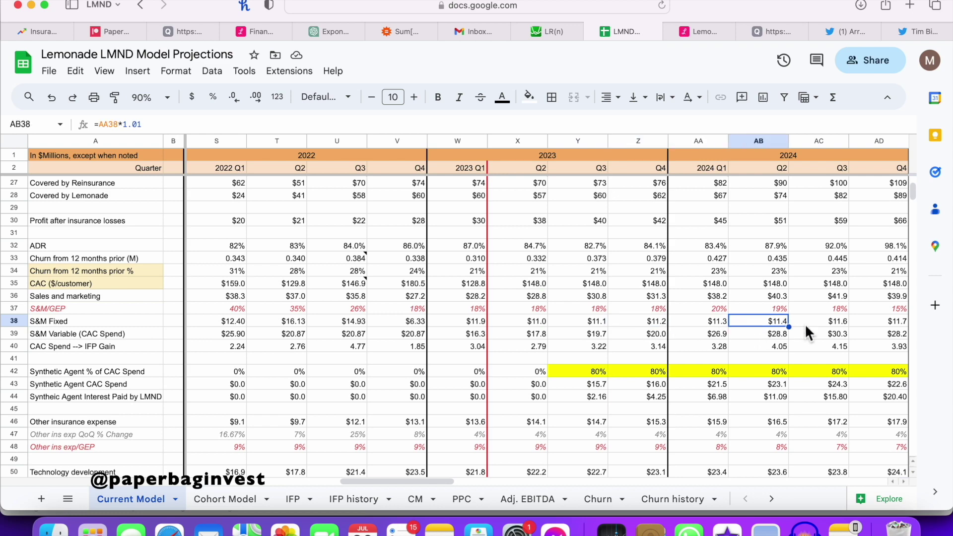
Check the 2023 Q2 Sales and marketing formula, then highlight the CAC ($/customer) values from 2023 Q2 through 2024 Q2
left_click(471, 296)
scroll(399, 298, "right", 1)
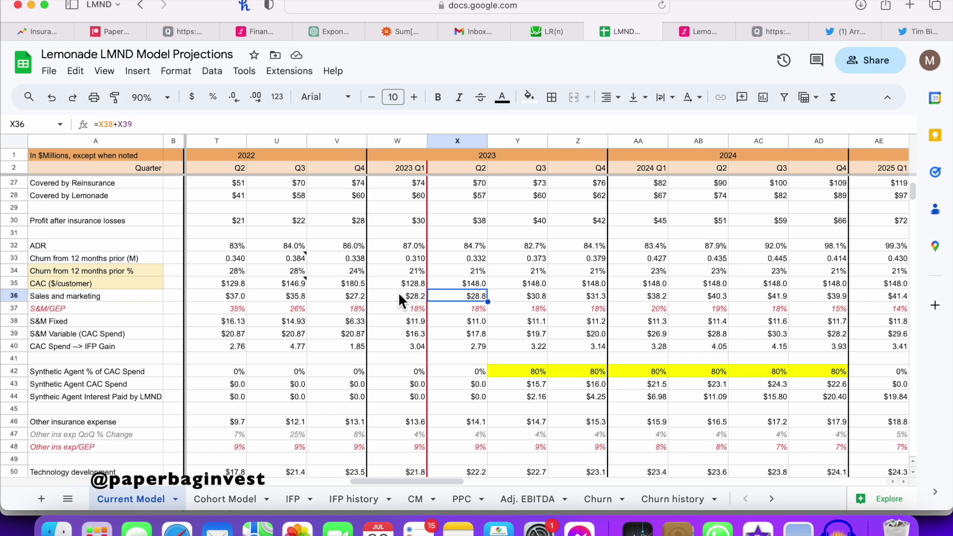
left_click_drag(281, 283, 392, 286)
left_click_drag(463, 284, 689, 281)
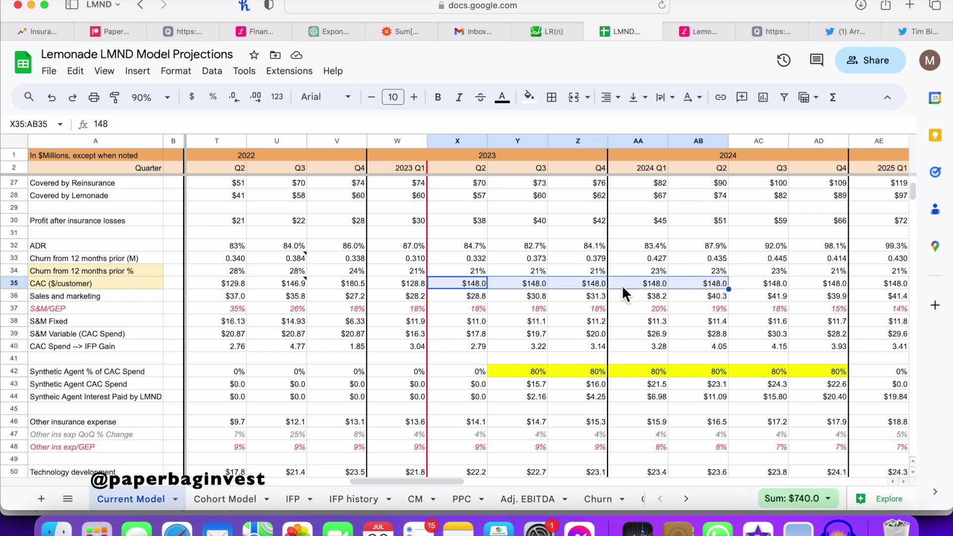
Highlight S&M Fixed from 2023 Q2 through 2024 Q2 and S&M Variable (CAC Spend) from 2023 Q2 through 2024 Q3
left_click_drag(459, 320, 728, 323)
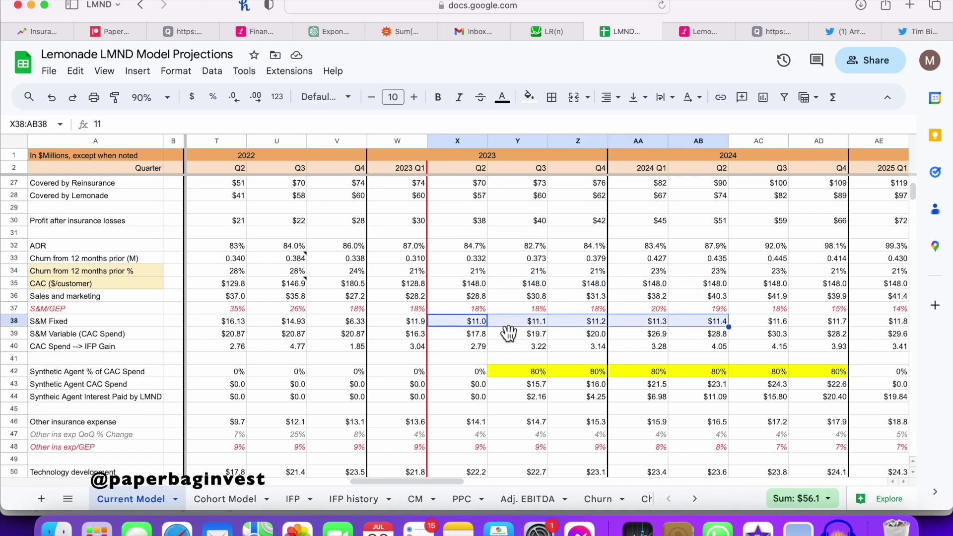
left_click_drag(473, 336, 742, 332)
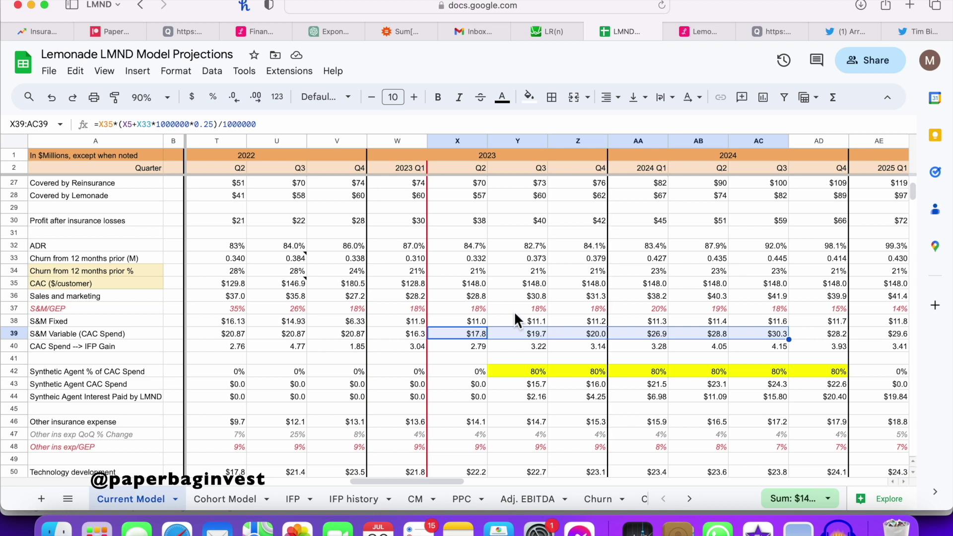
left_click(486, 323)
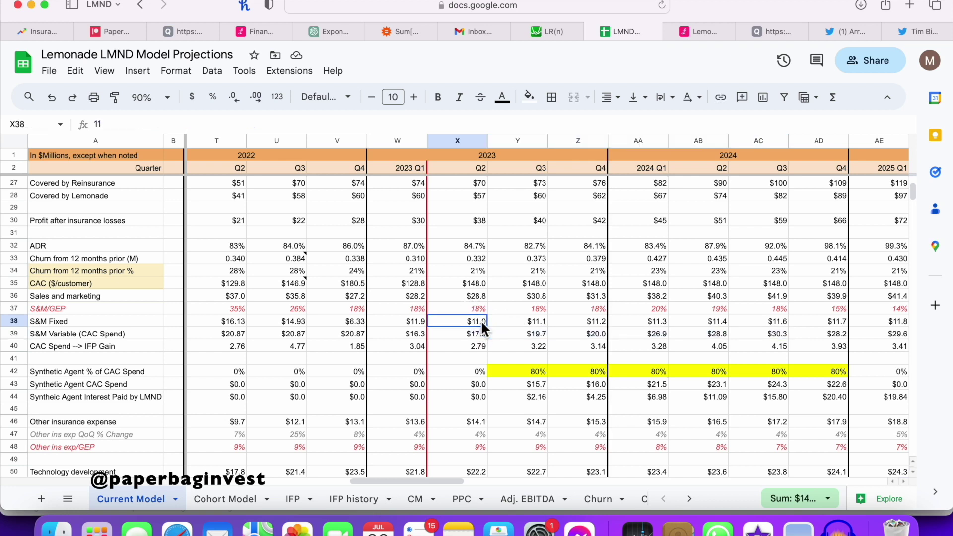
Highlight the Sales and marketing values from 2023 Q2 through 2024 Q1, followed by the S&M/GEP ratios for the same quarters
left_click(468, 295)
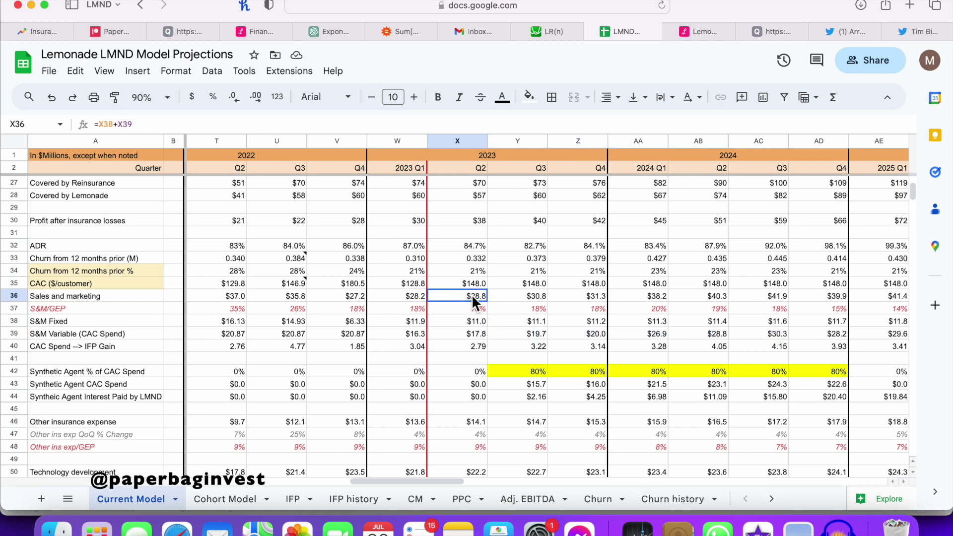
key("shift+Right")
key("shift+Right")
key("shift+Right")
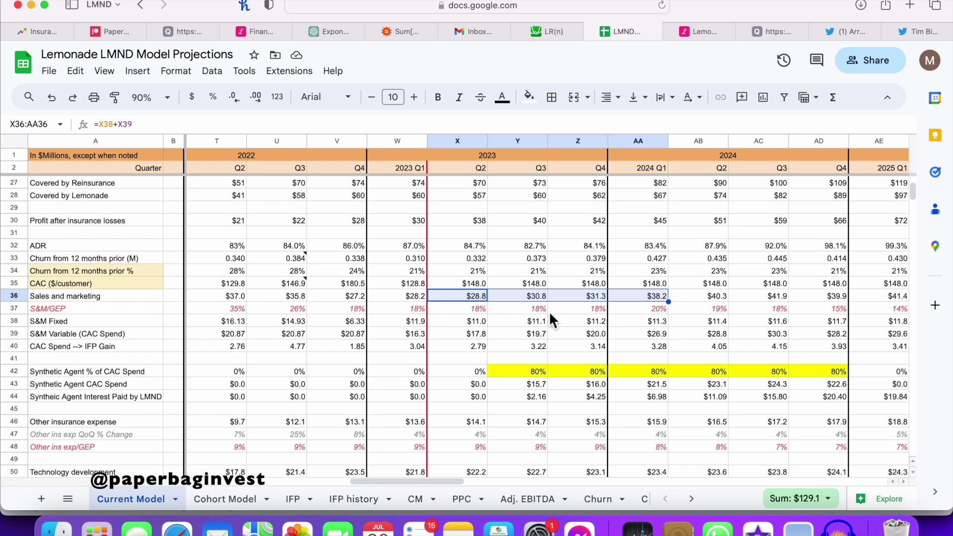
left_click(602, 308)
left_click_drag(459, 309, 627, 311)
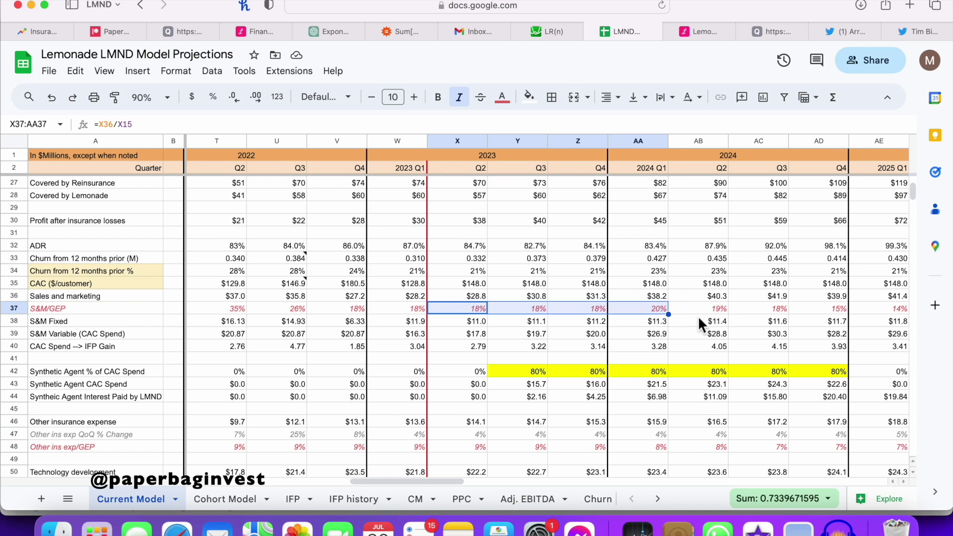
Examine the projected S&M/GEP ratios from 2024 through 2035
scroll(758, 310, "right", 8)
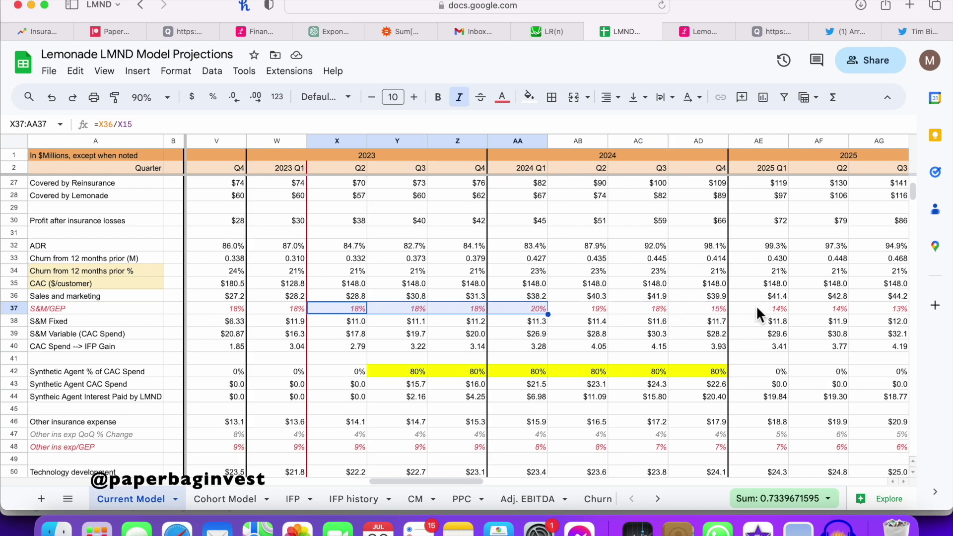
scroll(734, 313, "right", 10)
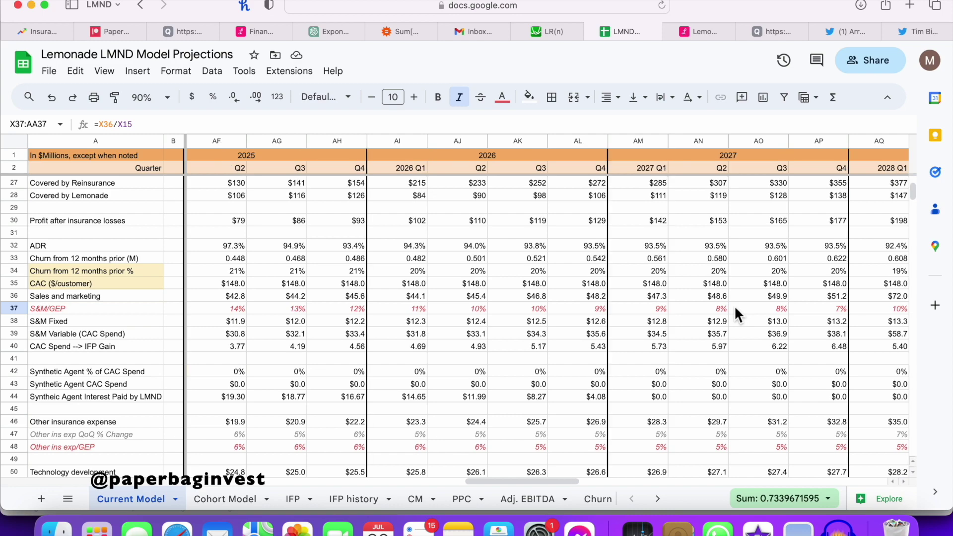
scroll(735, 309, "right", 20)
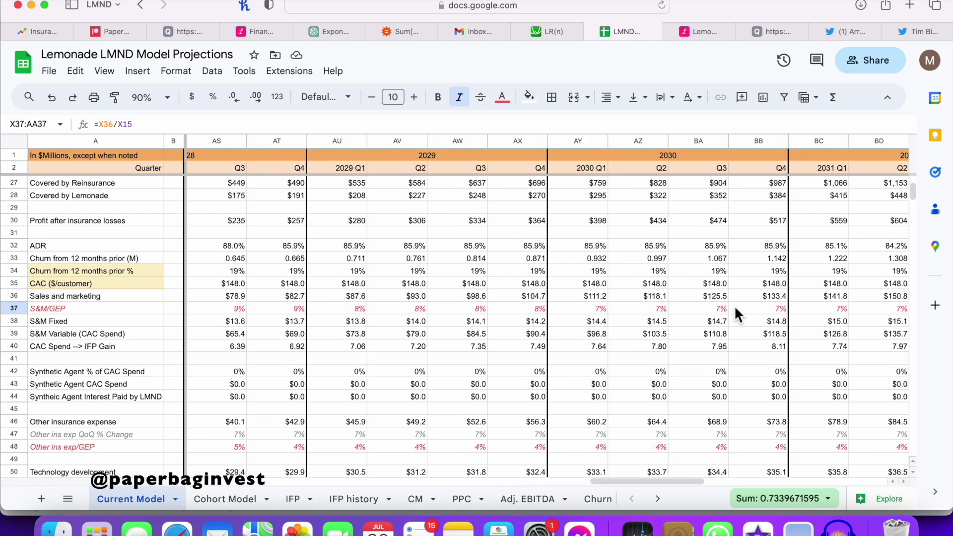
scroll(735, 310, "down", 1)
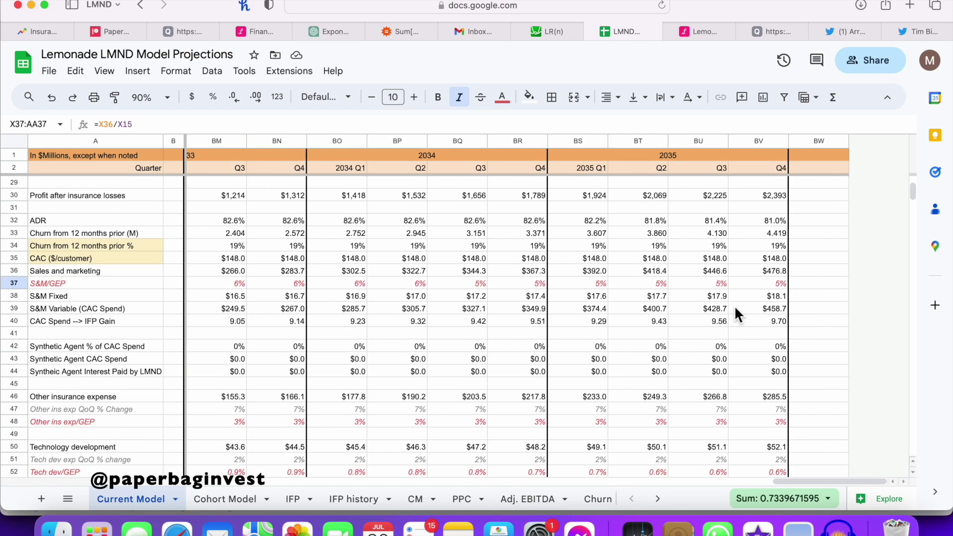
scroll(735, 309, "left", 20)
scroll(734, 309, "down", 1)
scroll(735, 309, "left", 18)
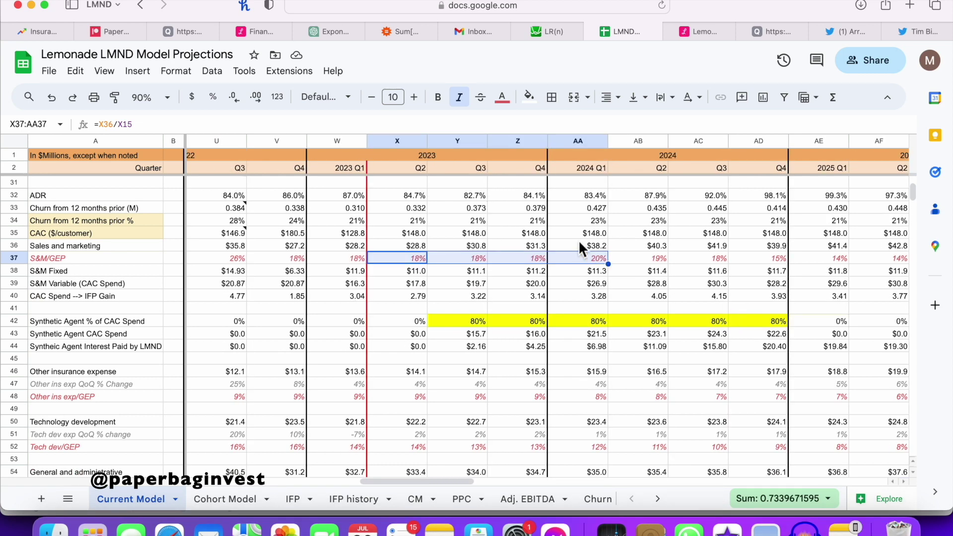
scroll(509, 269, "up", 1)
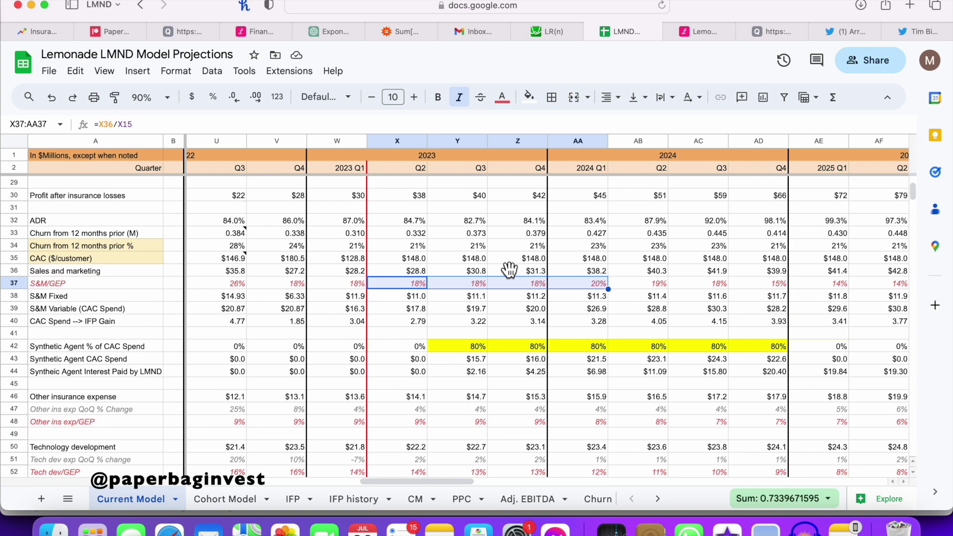
Check the CAC Spend --> IFP Gain formulas for 2023 Q2 and 2023 Q1, highlighting the full row in between
left_click(412, 322)
scroll(412, 321, "left", 1)
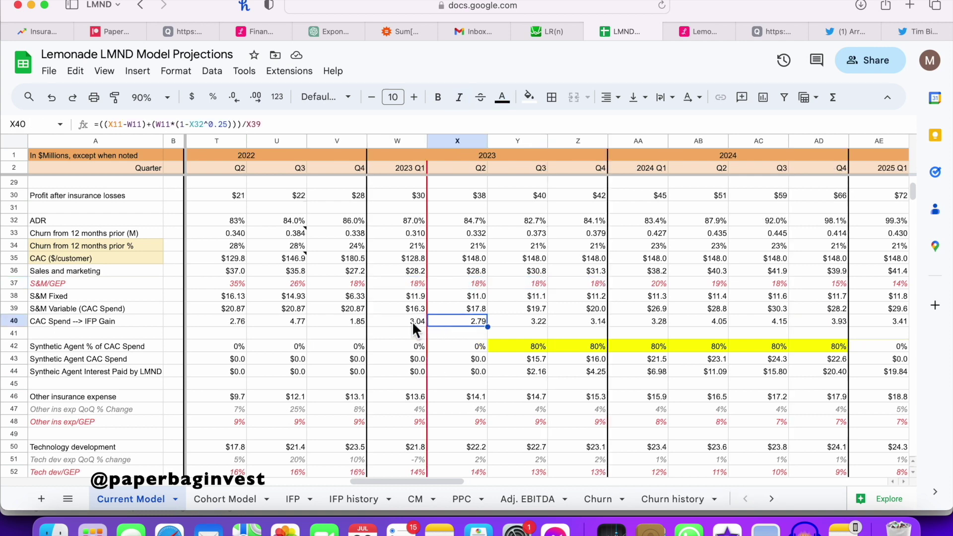
left_click(9, 321)
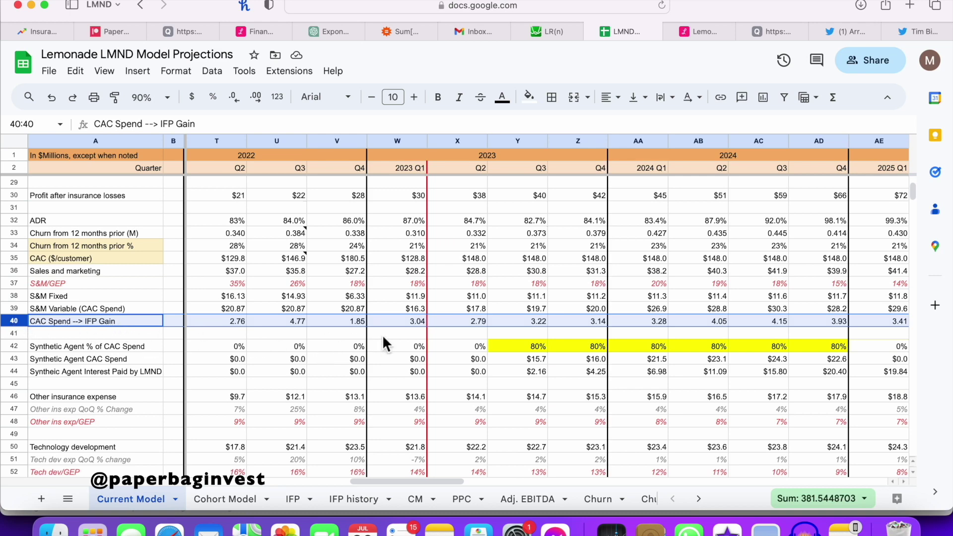
scroll(382, 334, "left", 2)
left_click(453, 324)
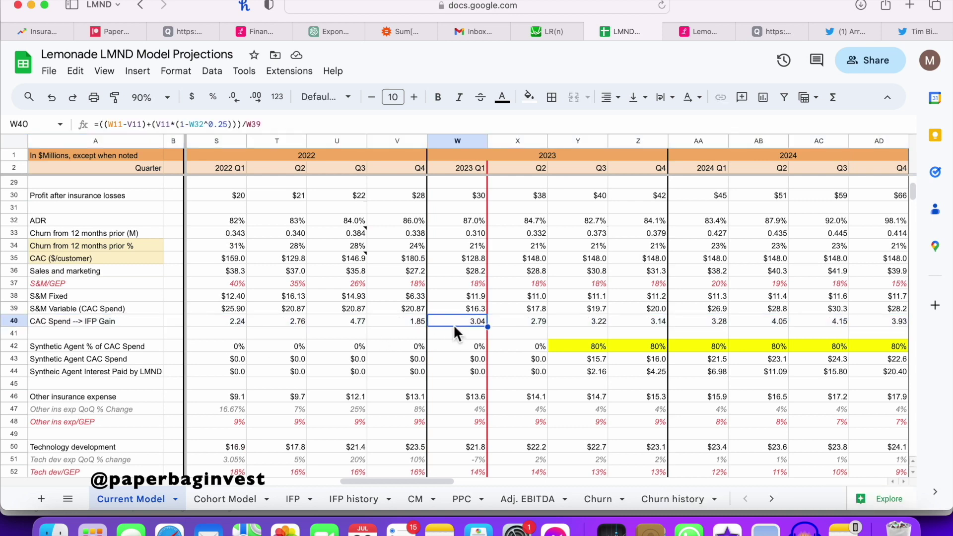
Highlight the CAC Spend --> IFP Gain values from 2022 Q2 through Q4, then check the Q4 and Q2 cells individually
scroll(454, 324, "left", 2)
left_click_drag(521, 322, 415, 320)
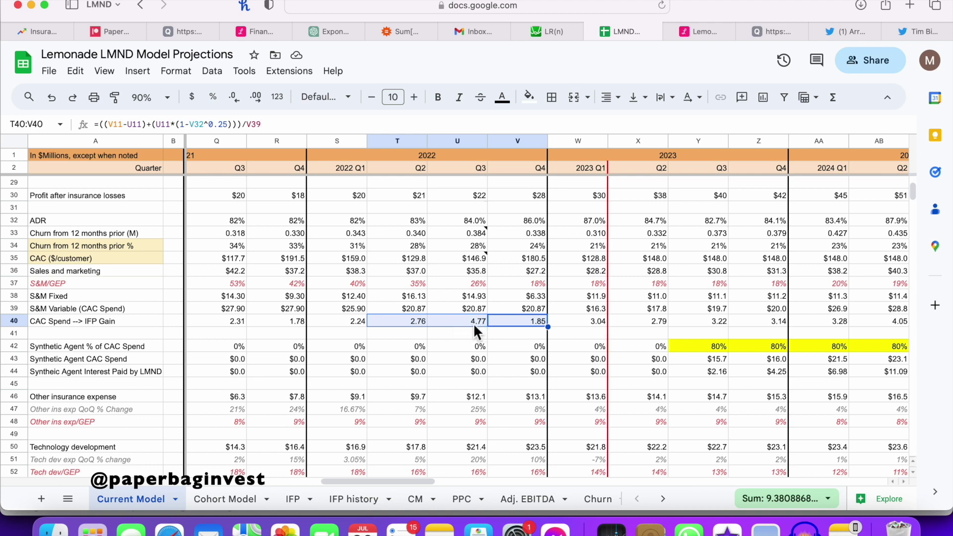
left_click(512, 320)
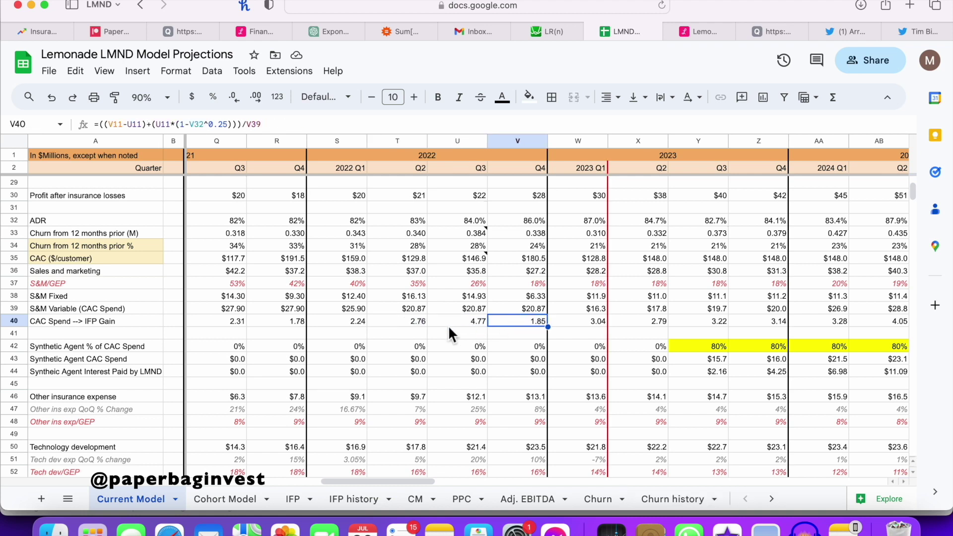
left_click(417, 321)
Highlight S&M Variable (CAC Spend) from 2022 Q2 through Q4, then review the CAC Spend --> IFP Gain history back to 2020
left_click_drag(408, 308, 545, 308)
left_click(404, 309)
left_click_drag(403, 309, 512, 314)
scroll(518, 309, "left", 3)
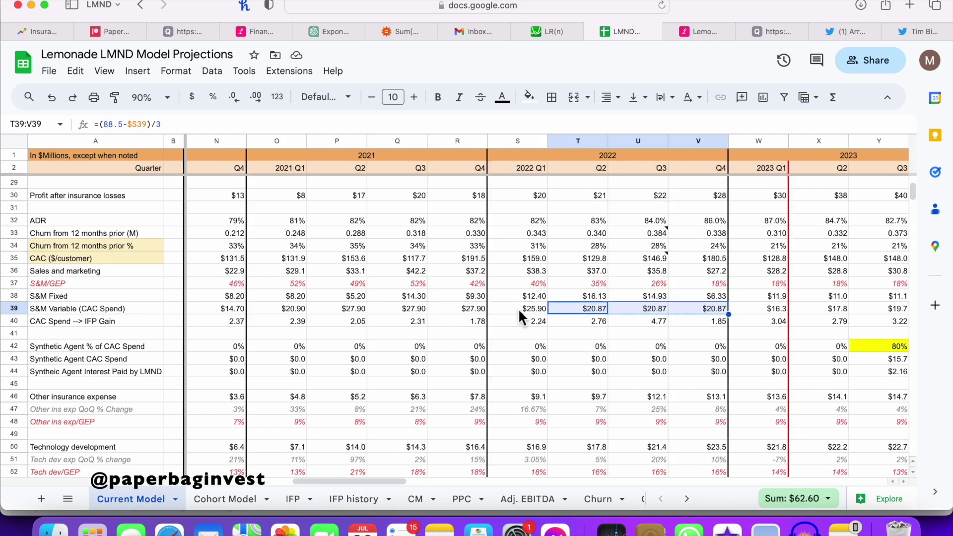
scroll(429, 319, "left", 4)
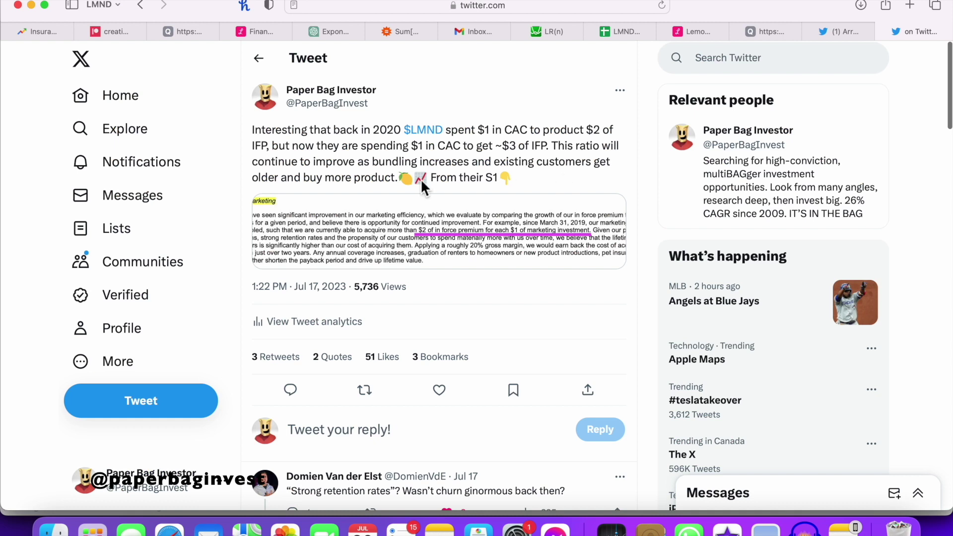
In the Twitter post, highlight the text comparing IFP gained per $1 in CAC in 2020 and now, then view the replies
left_click_drag(299, 131, 549, 147)
left_click(483, 130)
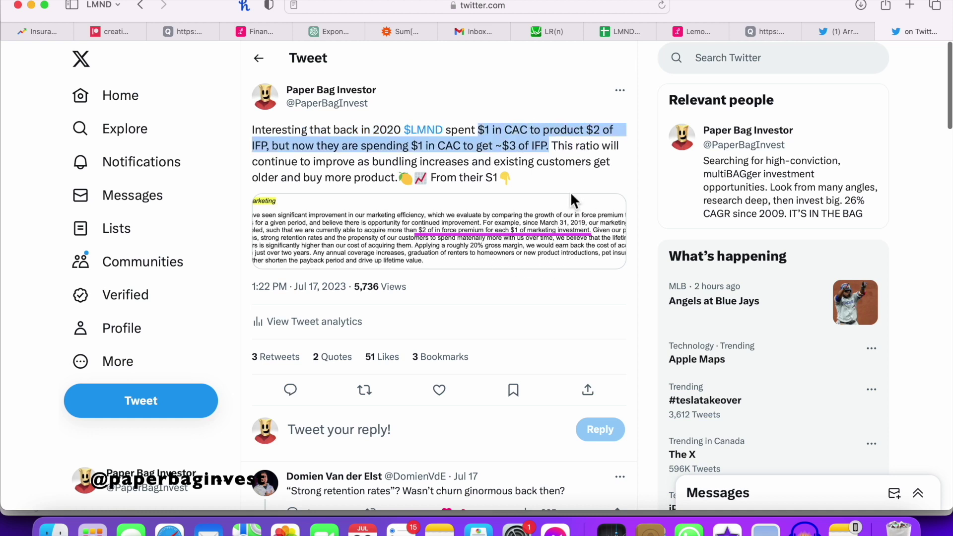
scroll(577, 155, "down", 2)
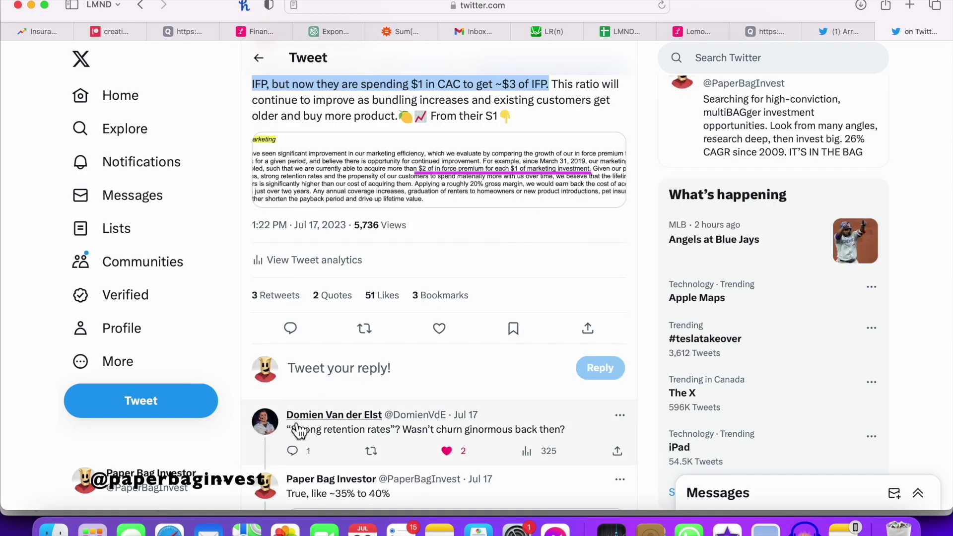
Switch back to the Lemonade model in Google Sheets and highlight CAC Spend --> IFP Gain from 2023 Q2 through 2024 Q4
left_click(624, 32)
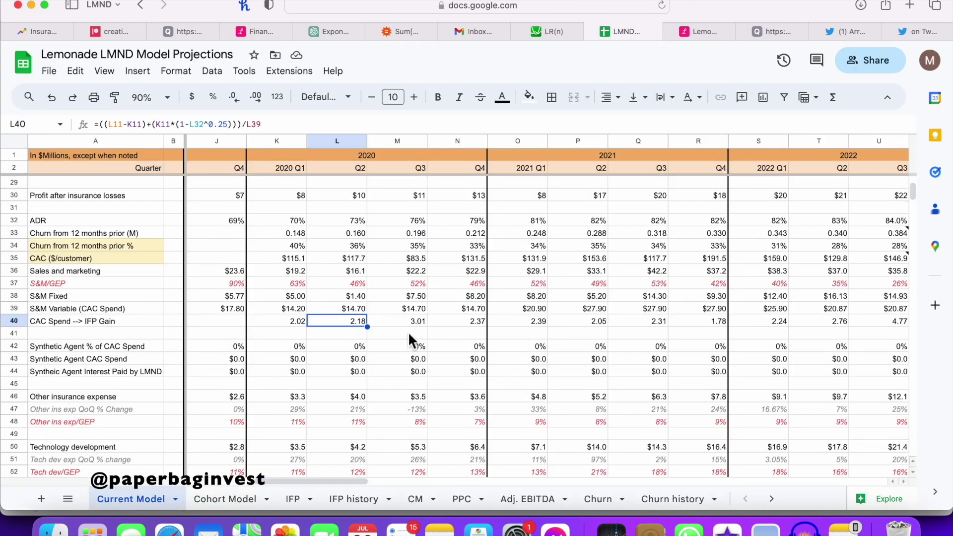
scroll(408, 331, "right", 10)
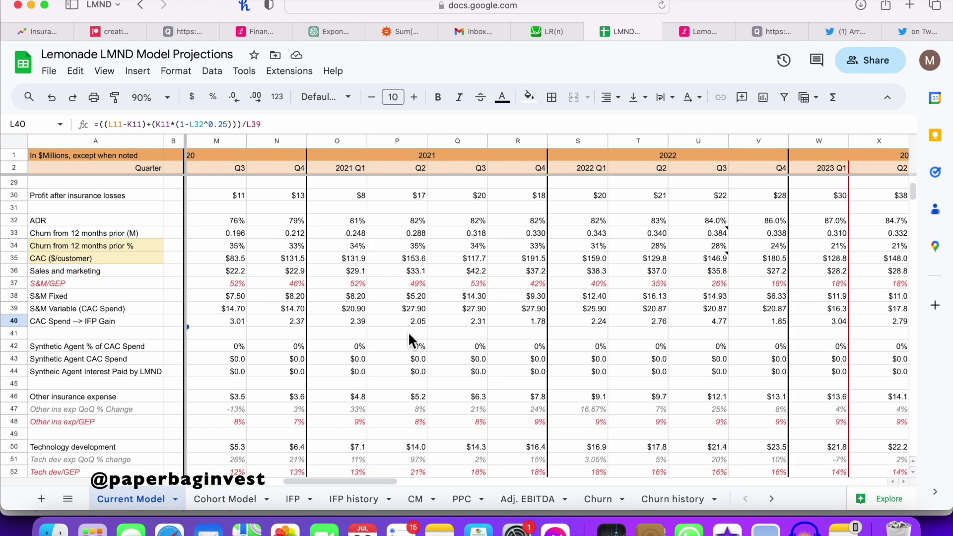
left_click(466, 325)
scroll(466, 325, "right", 2)
left_click_drag(416, 323, 747, 323)
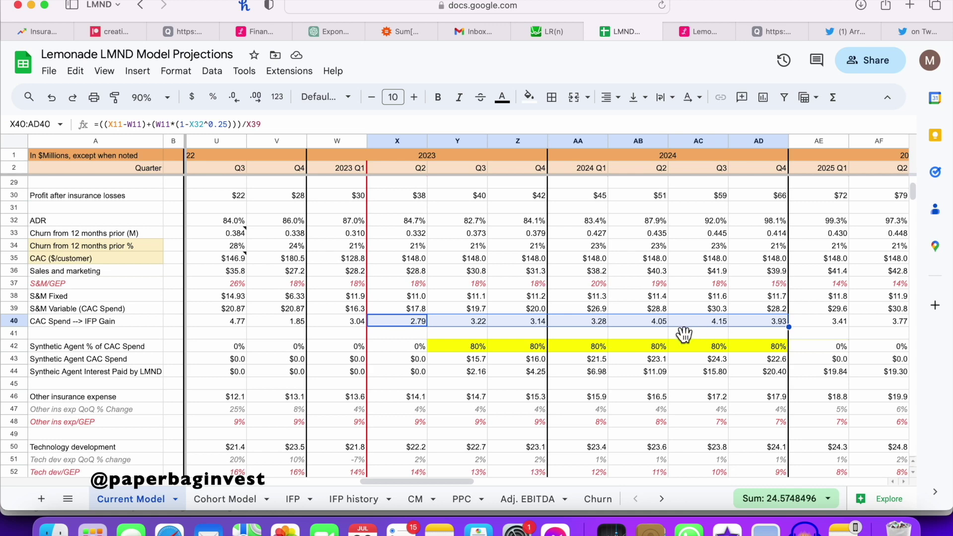
Check the 2024 Q2 CAC Spend --> IFP Gain formula before and after re-highlighting the row from 2023 Q2 through 2024 Q4
scroll(646, 334, "right", 1)
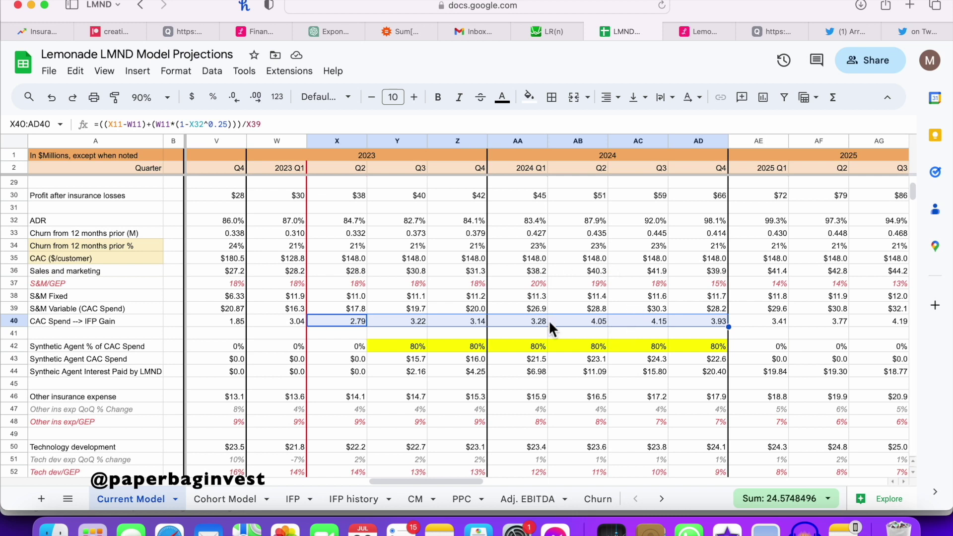
left_click(588, 320)
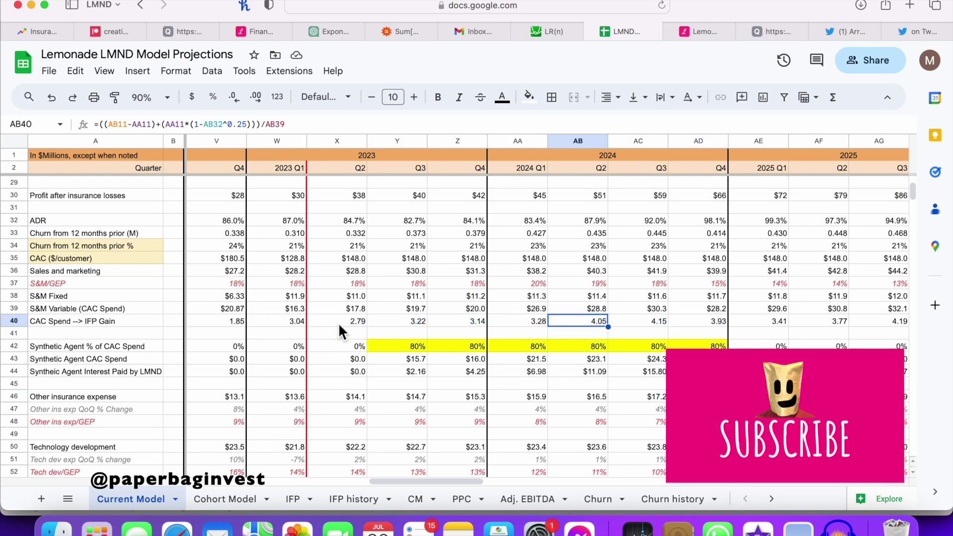
left_click_drag(338, 323, 713, 322)
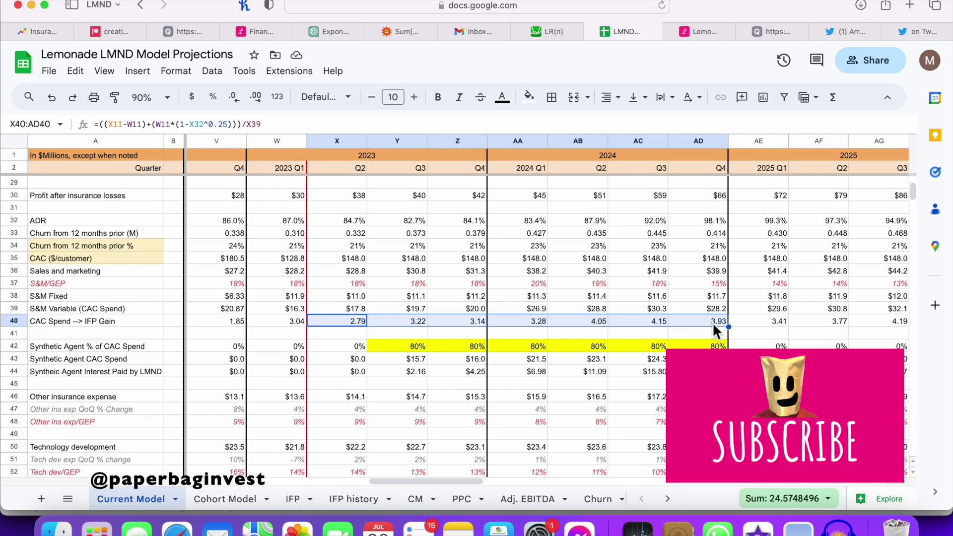
left_click(567, 320)
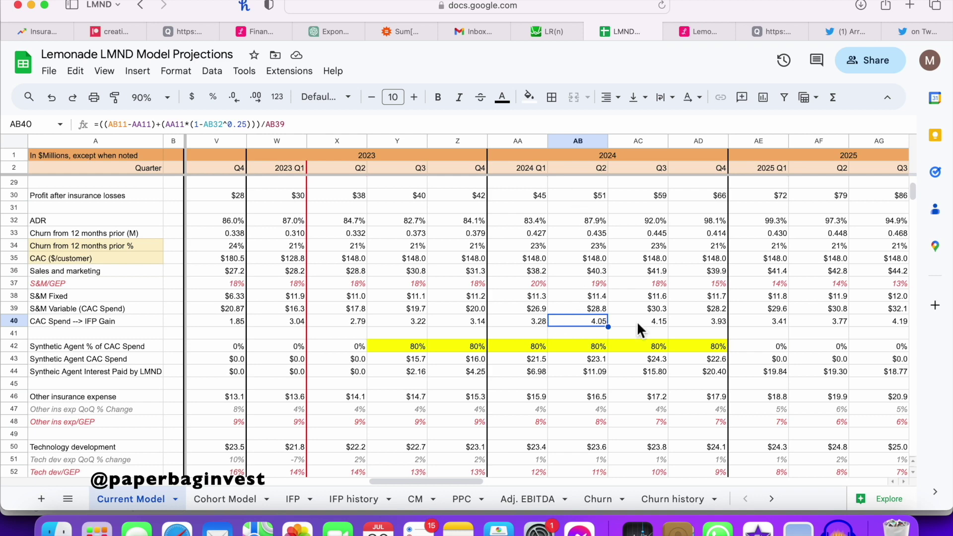
Examine the CAC Spend --> IFP Gain projections from 2025 through 2035 and compare them with the 2023 and 2024 quarters
scroll(637, 321, "right", 5)
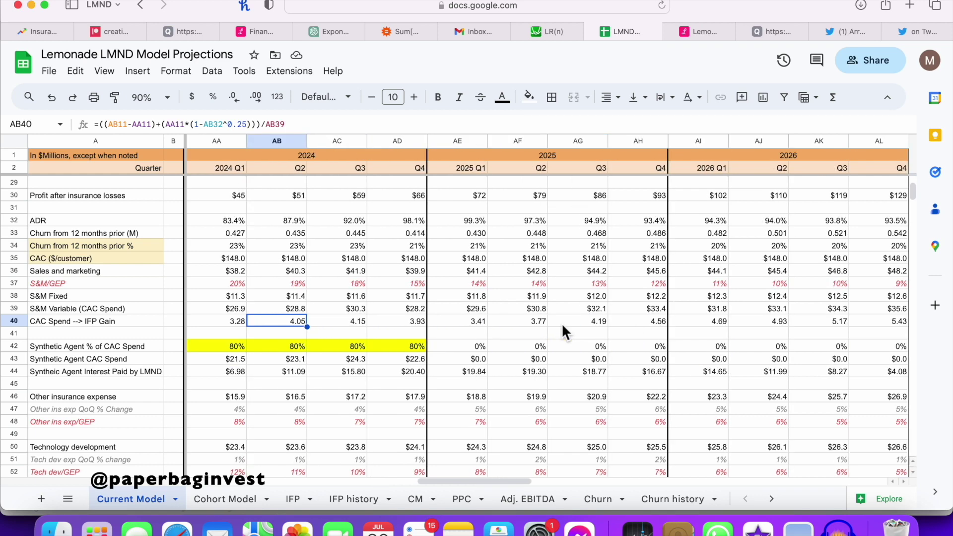
scroll(651, 324, "right", 9)
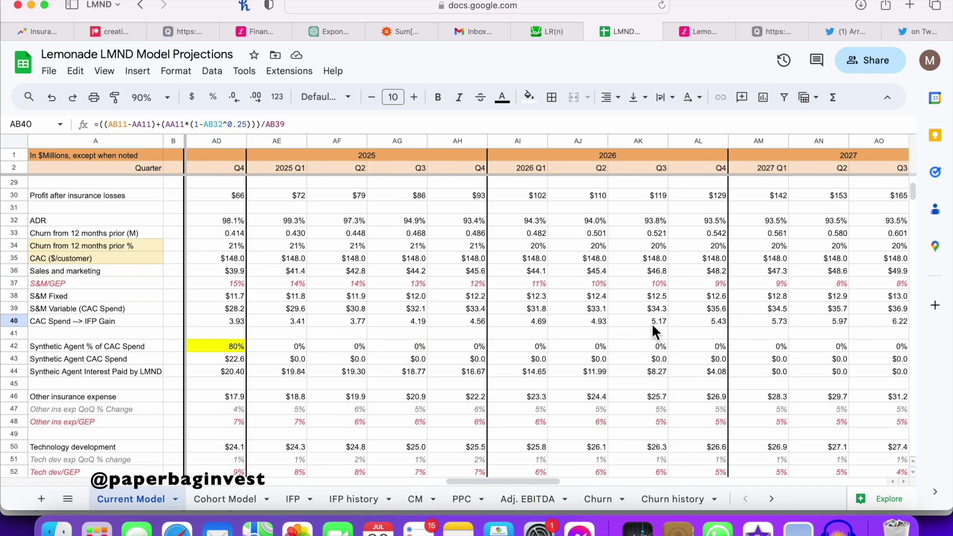
scroll(652, 323, "right", 20)
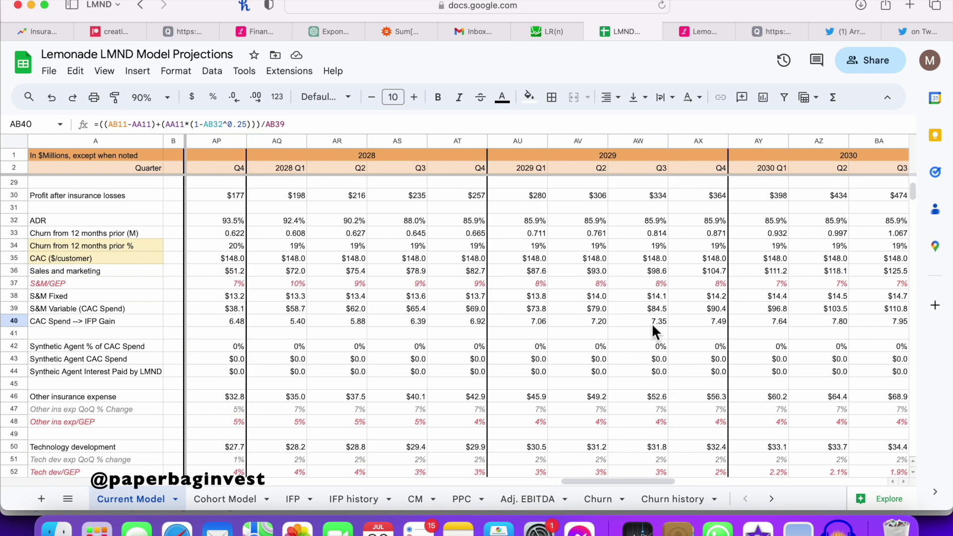
scroll(651, 323, "right", 8)
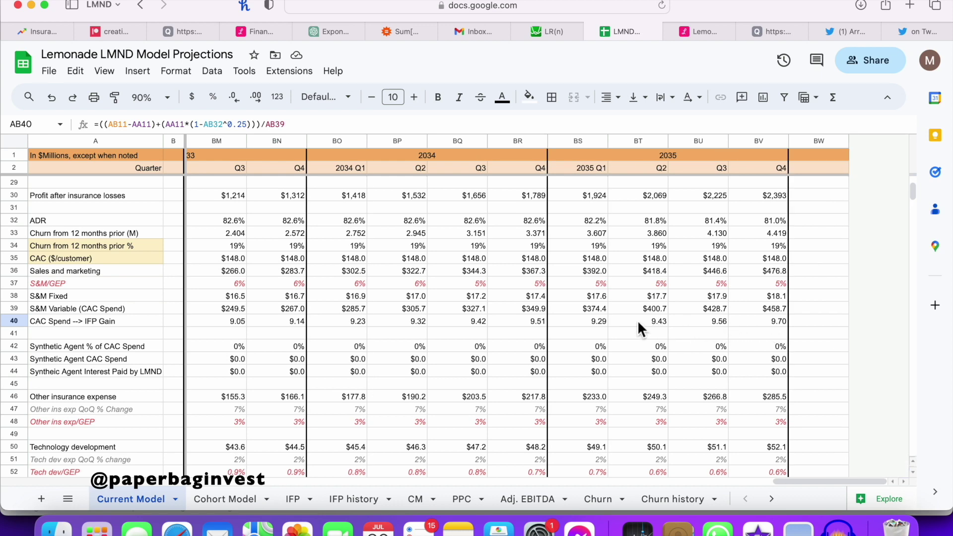
scroll(638, 324, "left", 20)
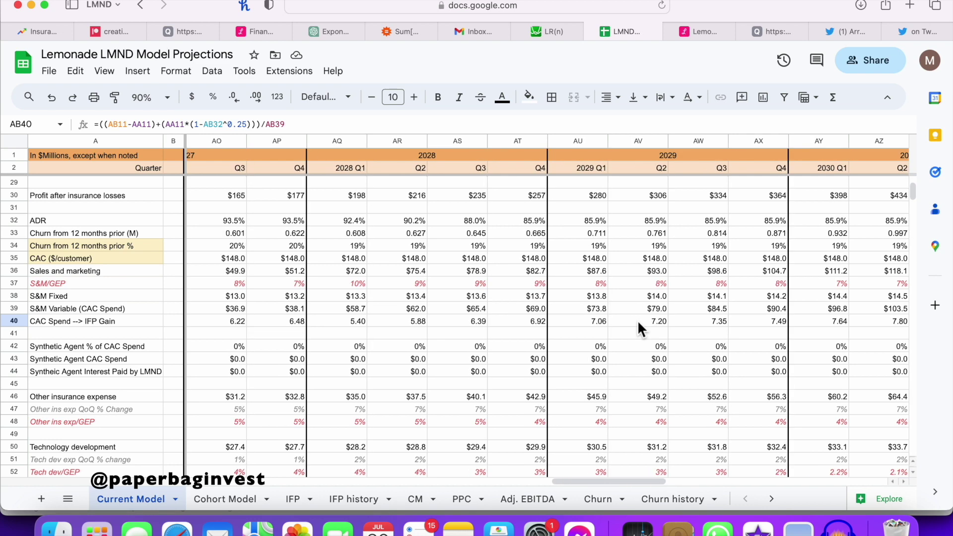
scroll(638, 323, "left", 16)
scroll(638, 324, "up", 1)
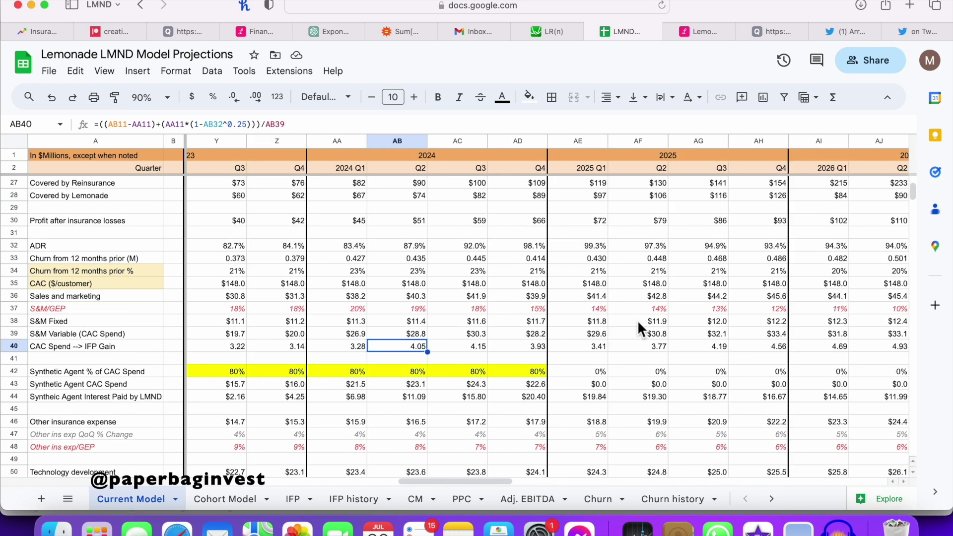
scroll(637, 329, "left", 3)
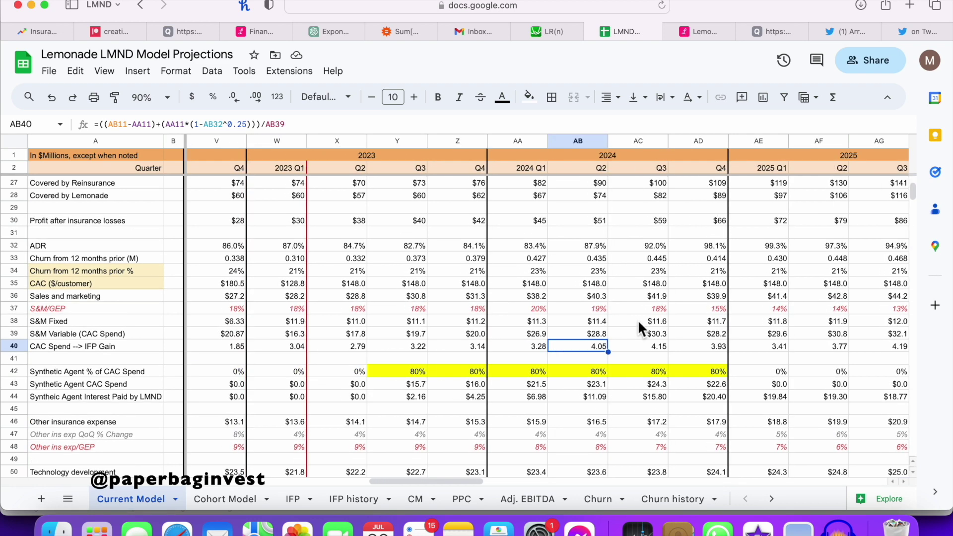
scroll(638, 329, "down", 1)
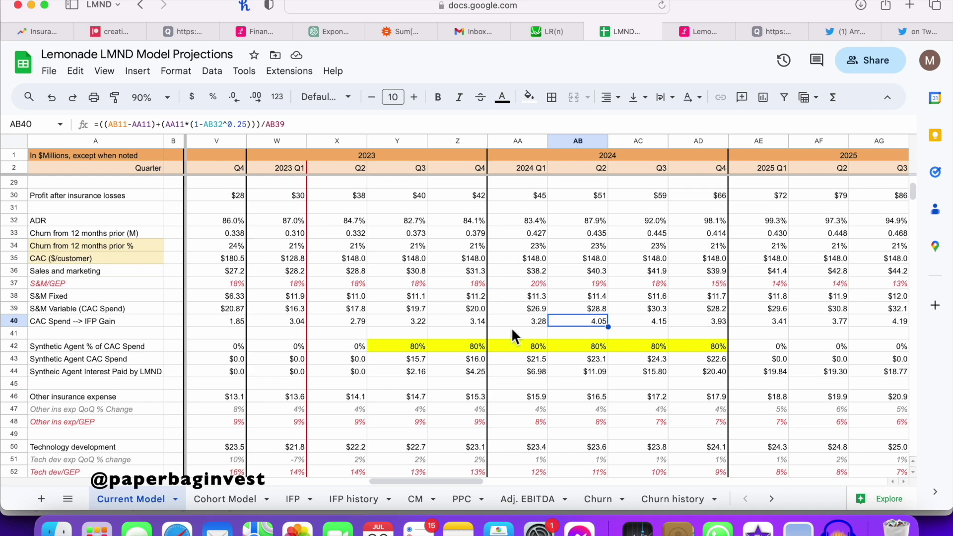
Step back through the CAC Spend --> IFP Gain cells from 2024 Q2 to 2023 Q1
scroll(423, 321, "up", 2)
key("Left")
key("Left")
key("Left")
key("Left")
key("Left")
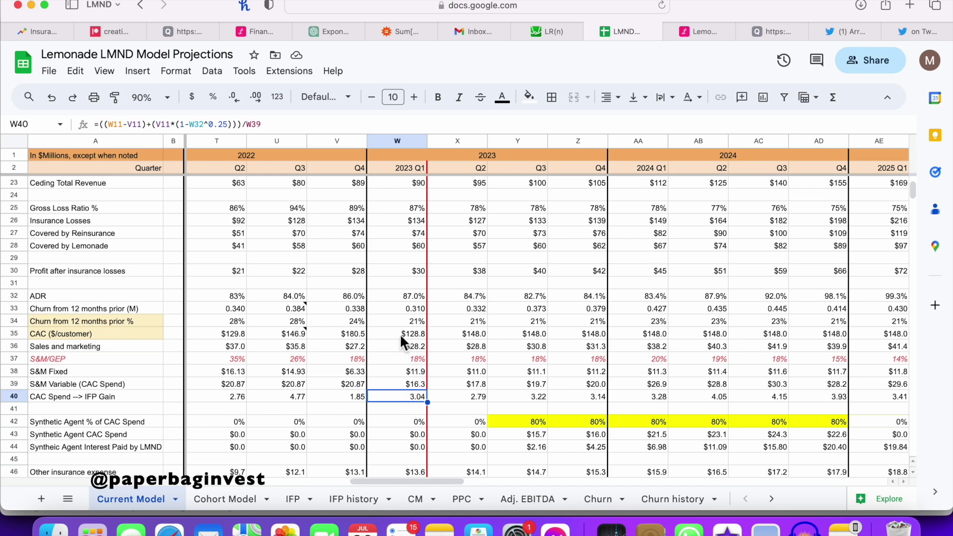
Check the 2023 Q1 PPC ($) input, followed by that quarter's CAC ($/customer) and CAC Spend --> IFP Gain formulas
scroll(400, 334, "up", 7)
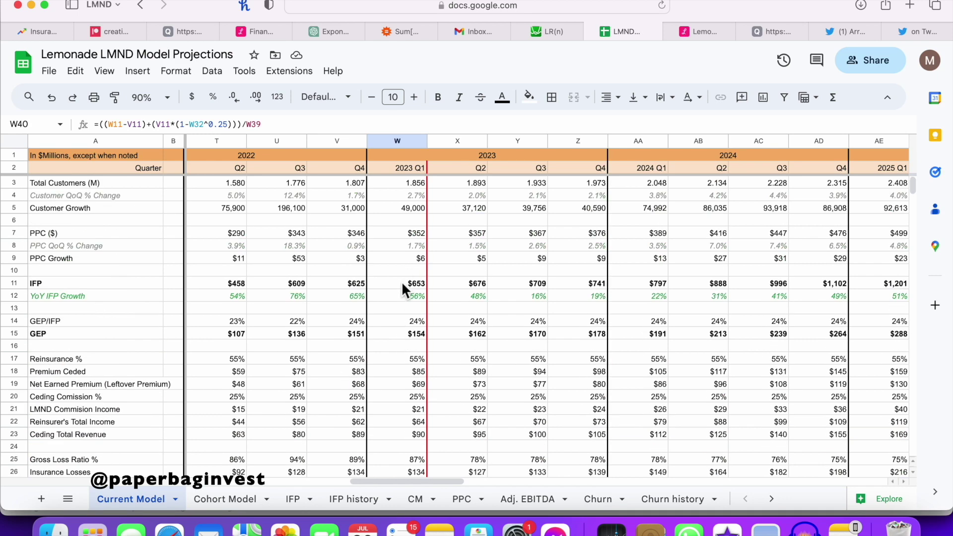
left_click(401, 233)
scroll(406, 328, "down", 9)
scroll(406, 329, "left", 1)
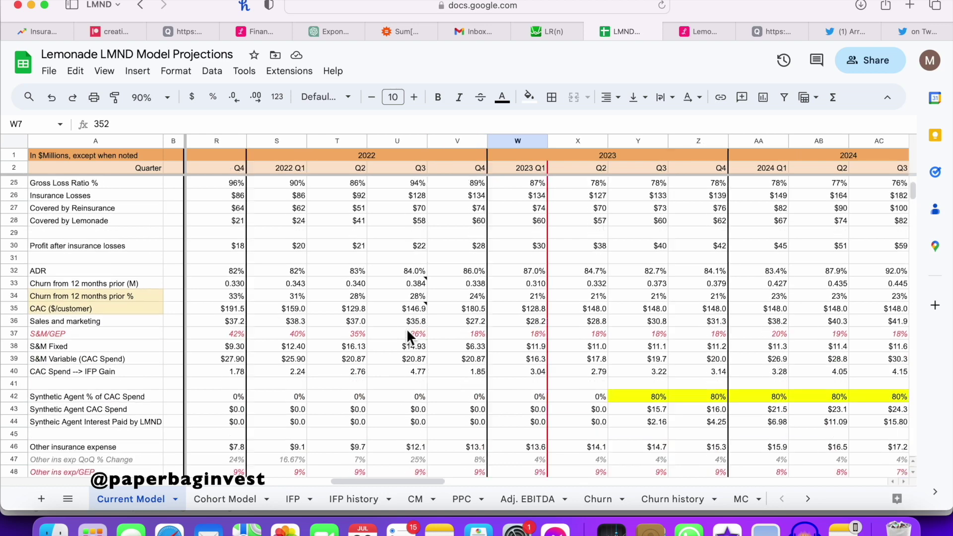
left_click(470, 258)
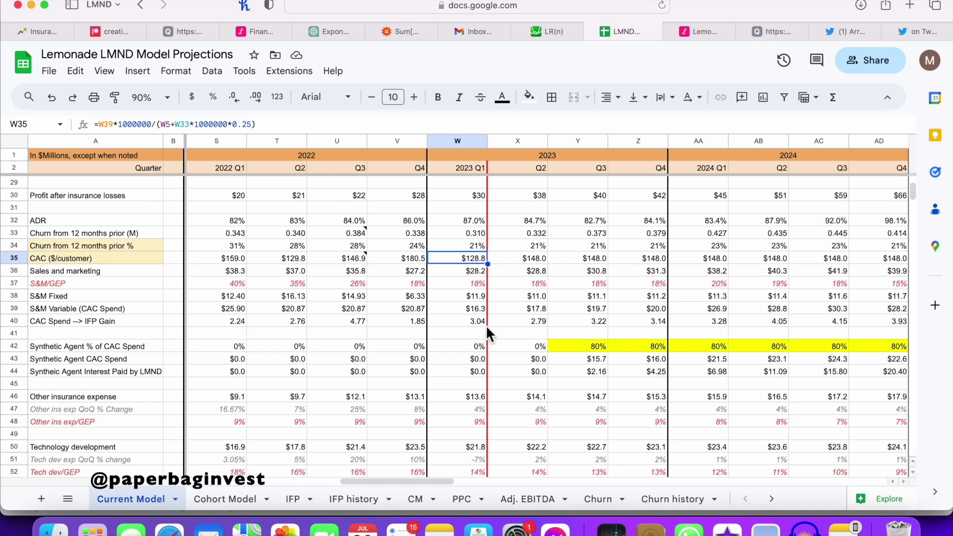
left_click(464, 322)
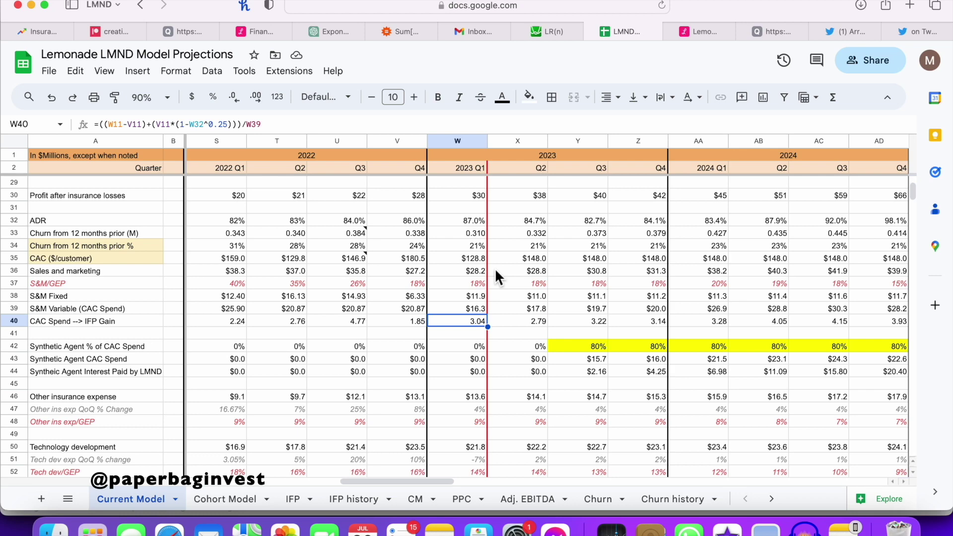
Highlight the Churn from 12 months prior % projections from 2023 Q1 through 2024 Q1
left_click_drag(467, 246, 650, 243)
key("shift+Right")
scroll(658, 303, "down", 1)
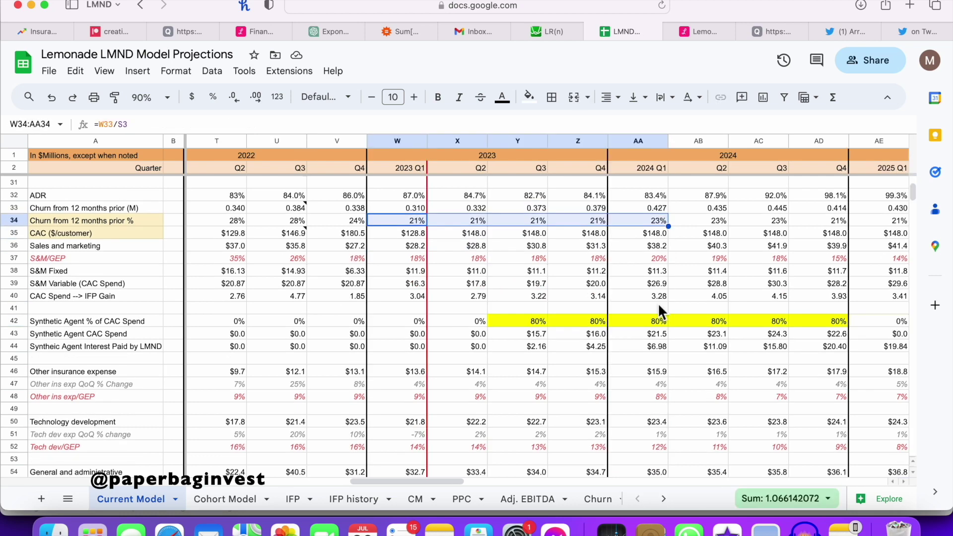
Highlight the three Synthetic Agent rows together, followed by the Synthetic Agent % of CAC Spend row alone
left_click_drag(24, 320, 14, 348)
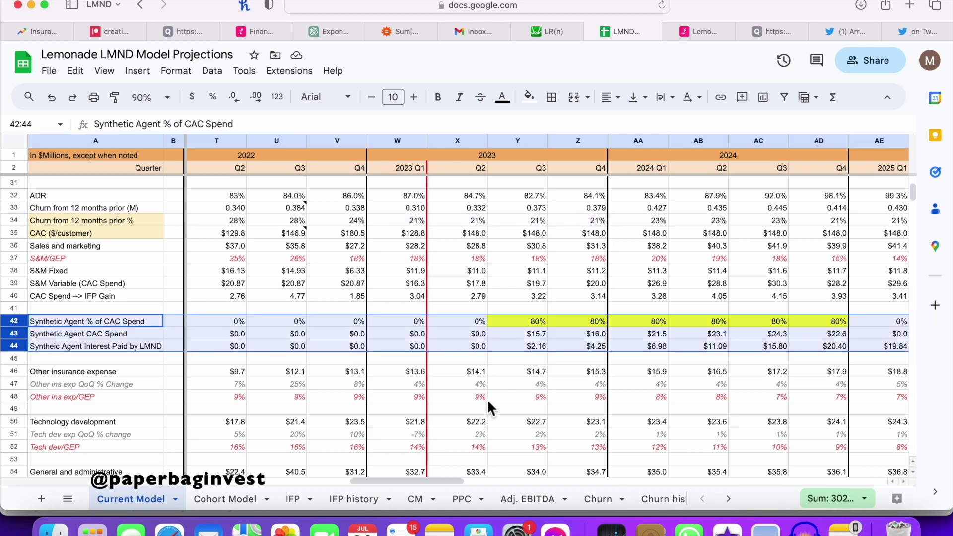
scroll(489, 403, "down", 2)
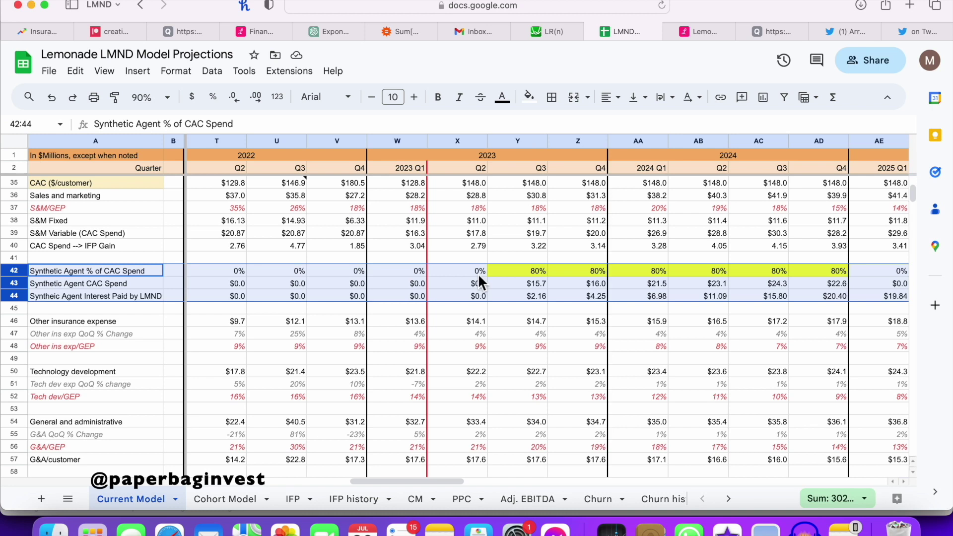
left_click(136, 272)
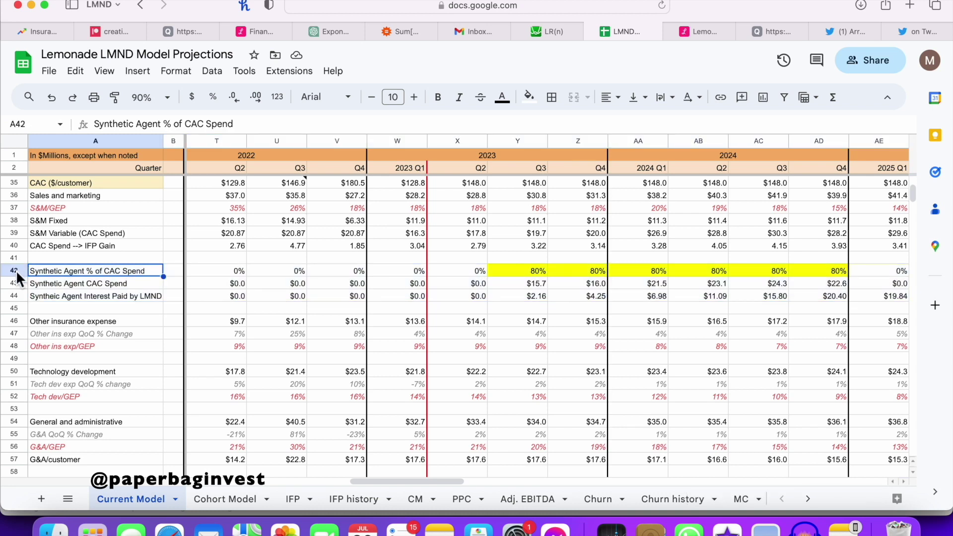
left_click(15, 270)
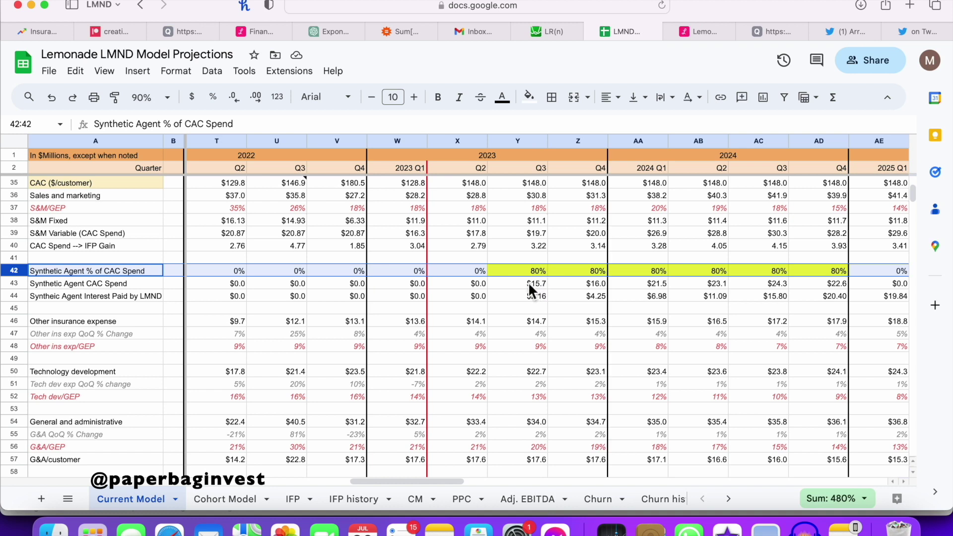
Compare Synthetic Agent CAC Spend from 2023 Q3 through 2024 Q4 with the interest paid by LMND and the percentage of CAC spend
left_click_drag(511, 286, 843, 292)
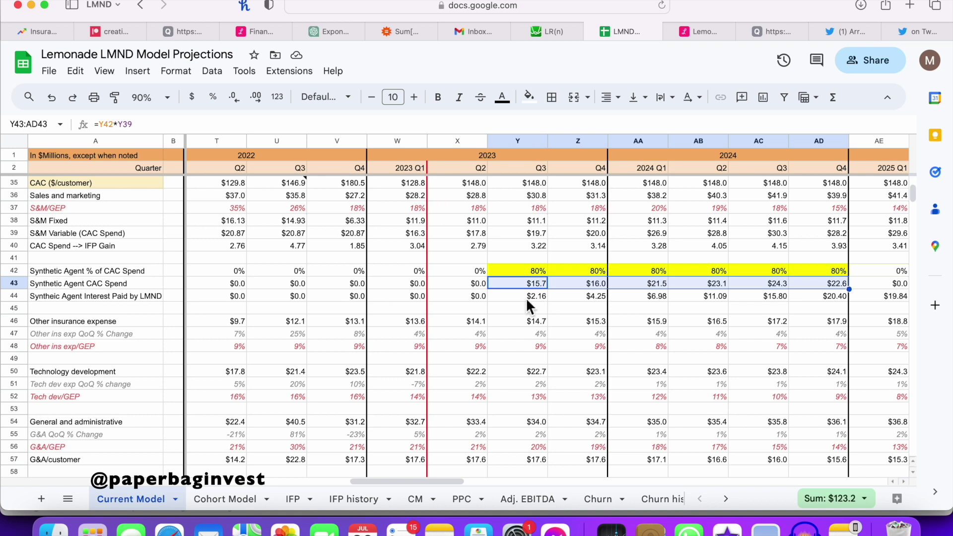
left_click(25, 295)
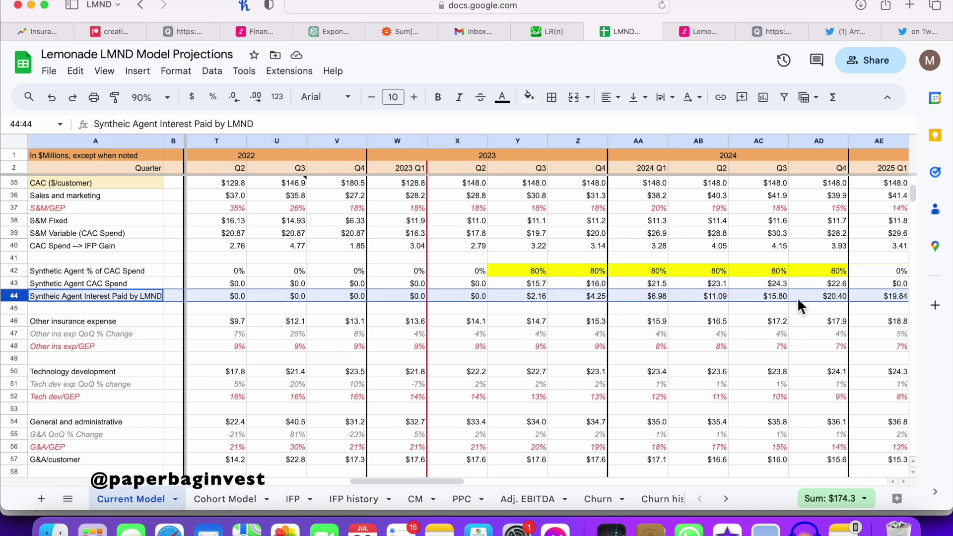
left_click_drag(535, 268, 854, 270)
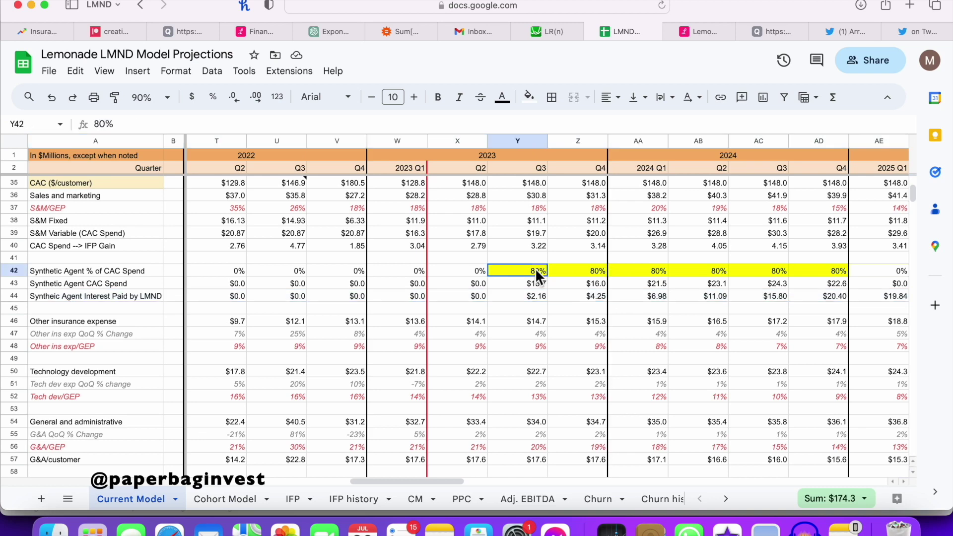
left_click_drag(548, 279, 808, 283)
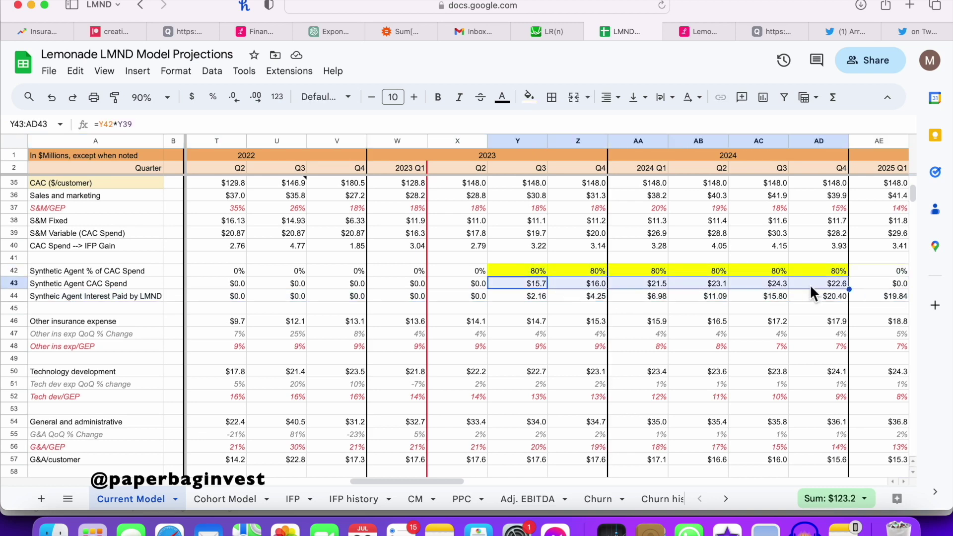
Check which cells the 2023 Q3 Synthetic Agent CAC Spend formula references, including that quarter's S&M Variable (CAC Spend)
scroll(614, 283, "right", 1)
scroll(613, 283, "up", 3)
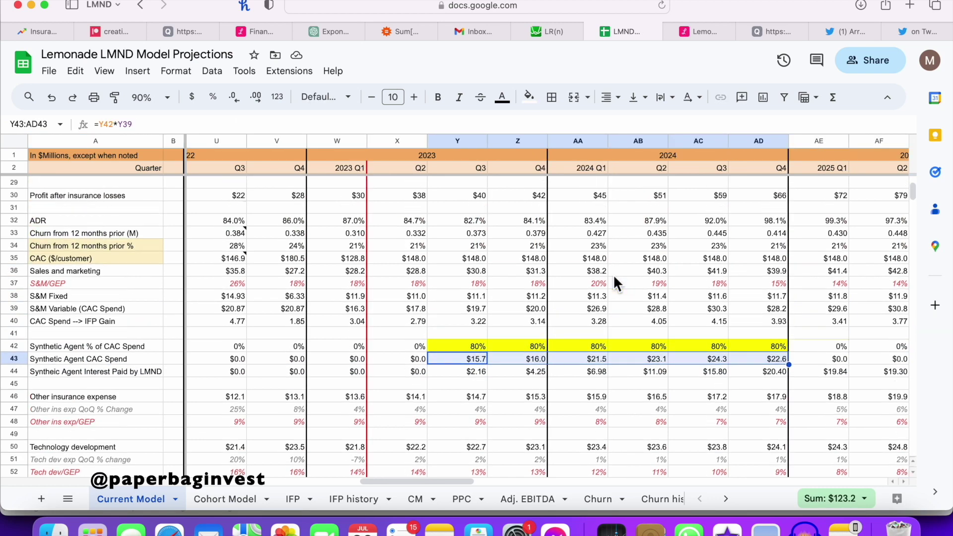
left_click(458, 359)
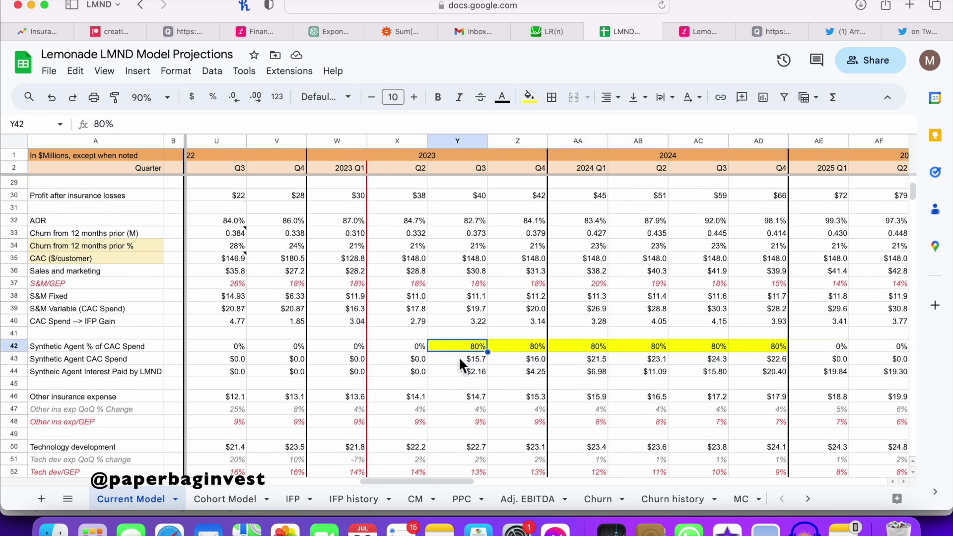
left_click(284, 125)
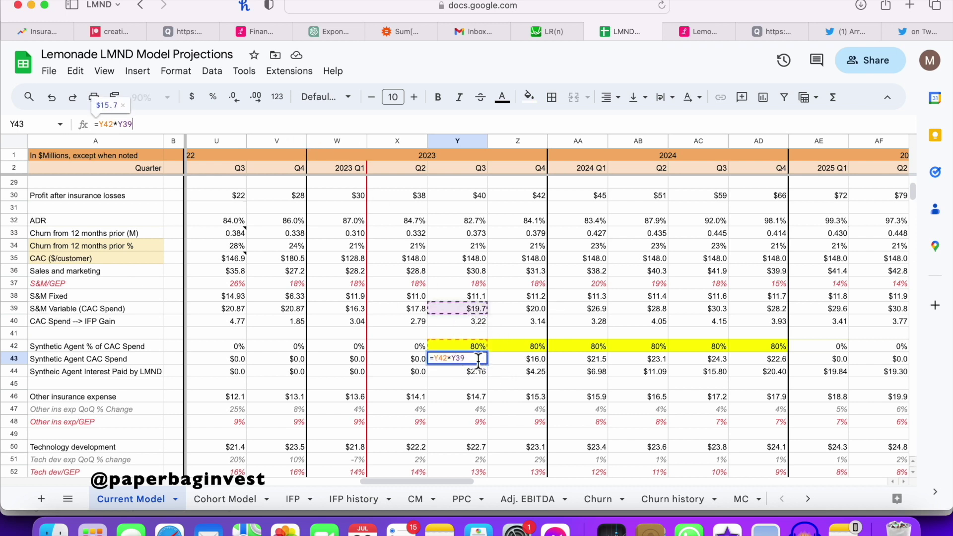
key("Escape")
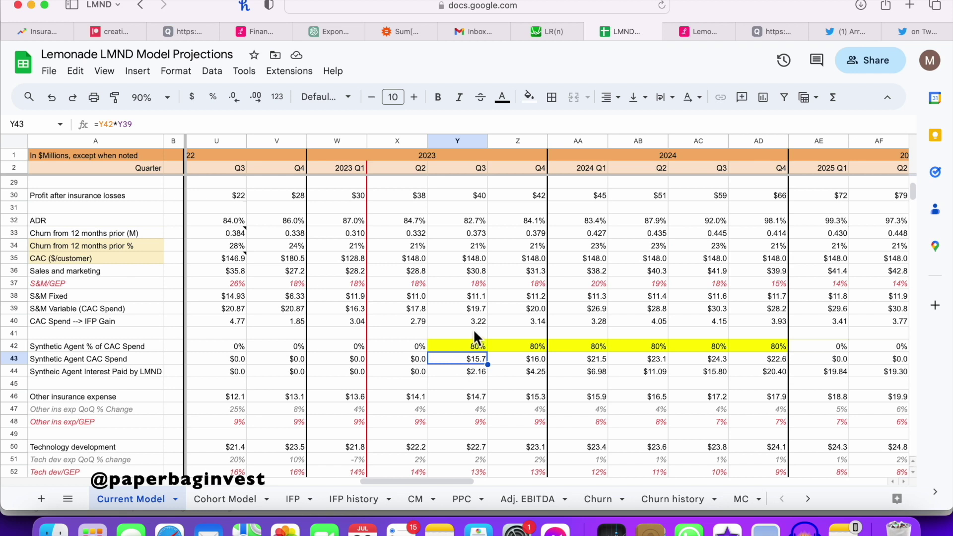
left_click(455, 307)
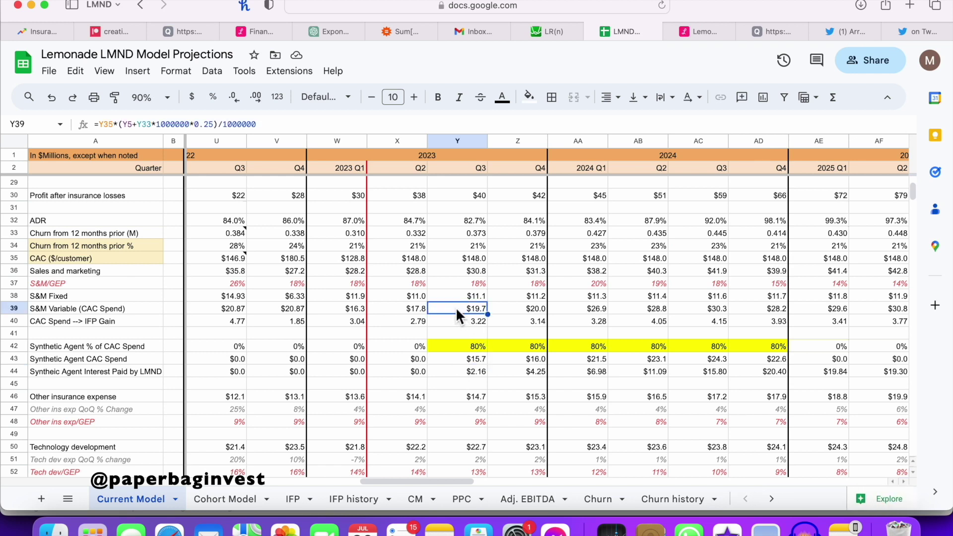
left_click(474, 359)
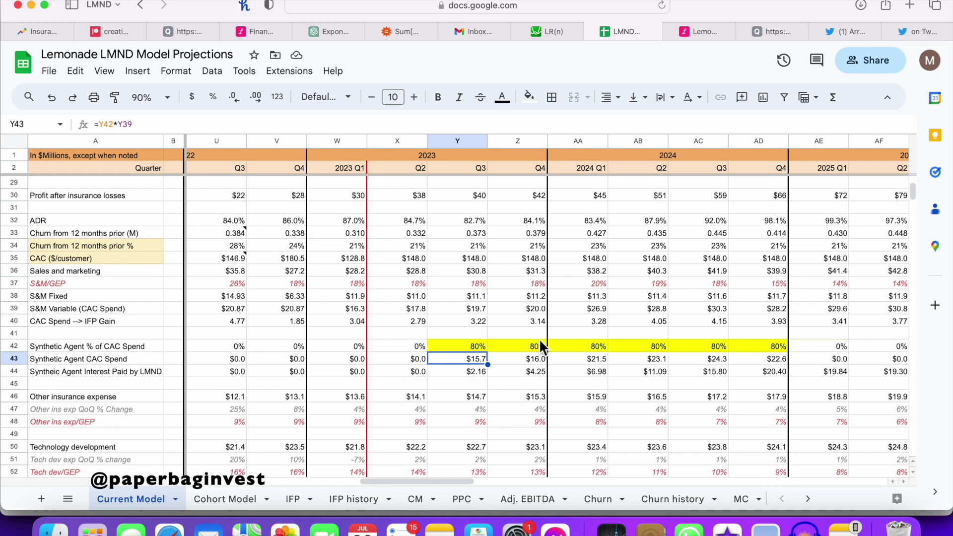
Check the 2023 Q3 Synthetic Agent interest input, and bring up the 2023 and 2024 quarters in the Cohort Model sheet
scroll(540, 343, "down", 1)
left_click(471, 348)
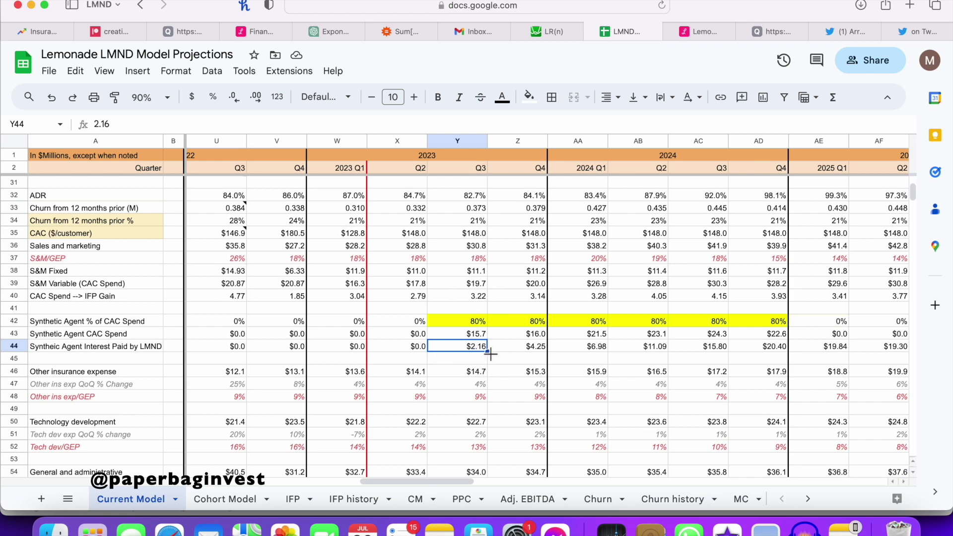
left_click(219, 497)
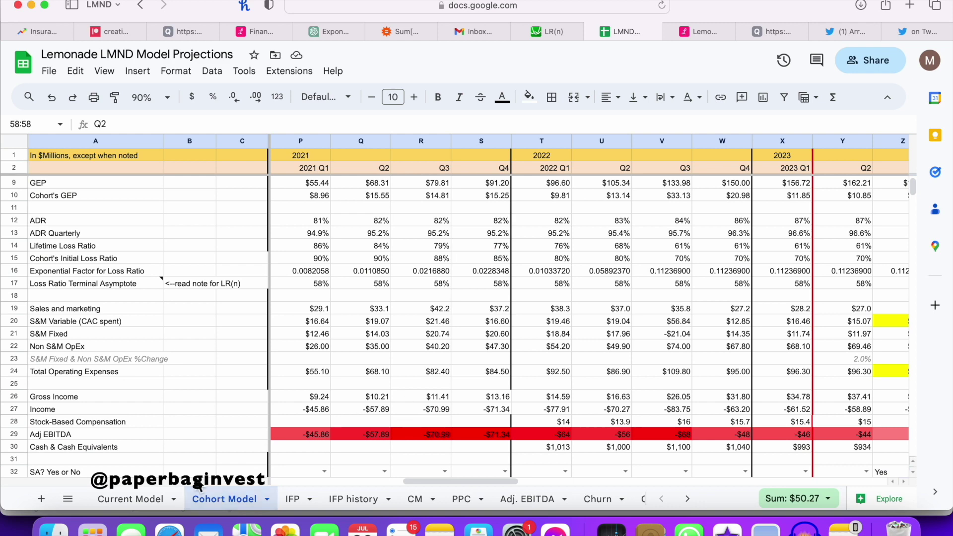
left_click(141, 503)
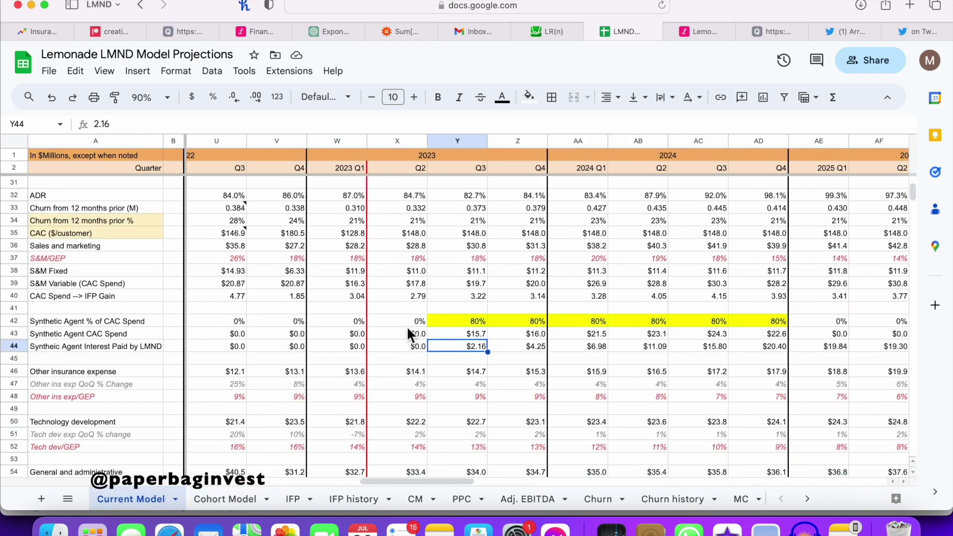
left_click(238, 499)
scroll(473, 360, "right", 6)
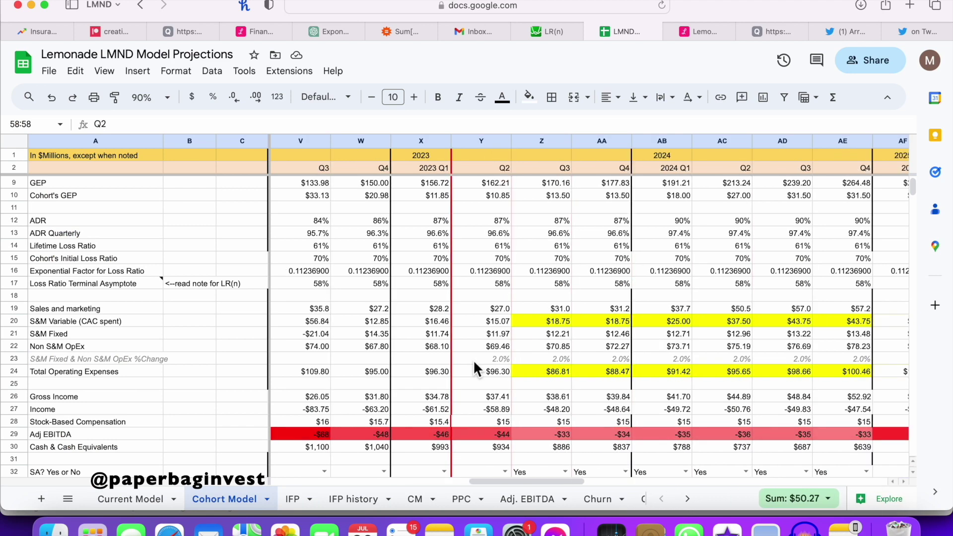
View the Cohort Model's summary rows and the quarterly cohort grid beneath them at 50% zoom
left_click(168, 97)
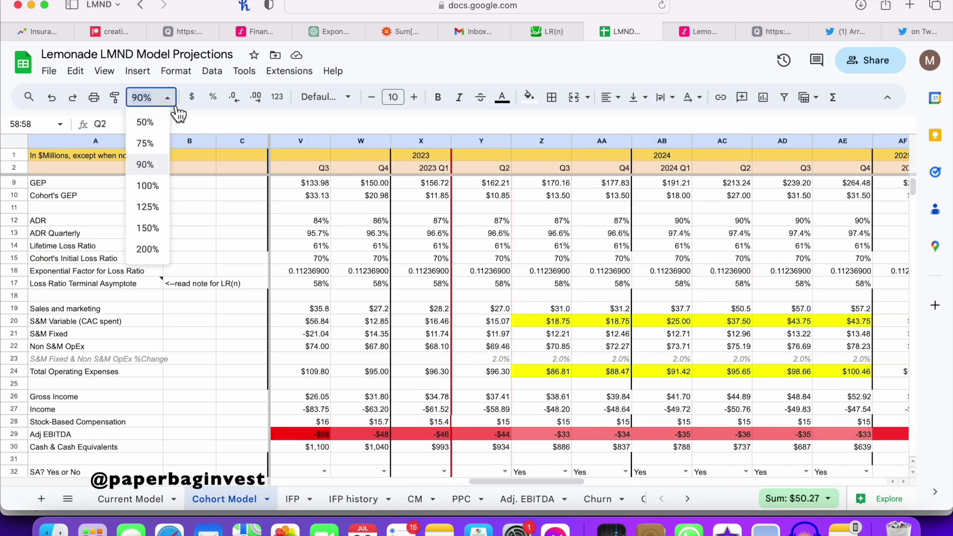
left_click(544, 282)
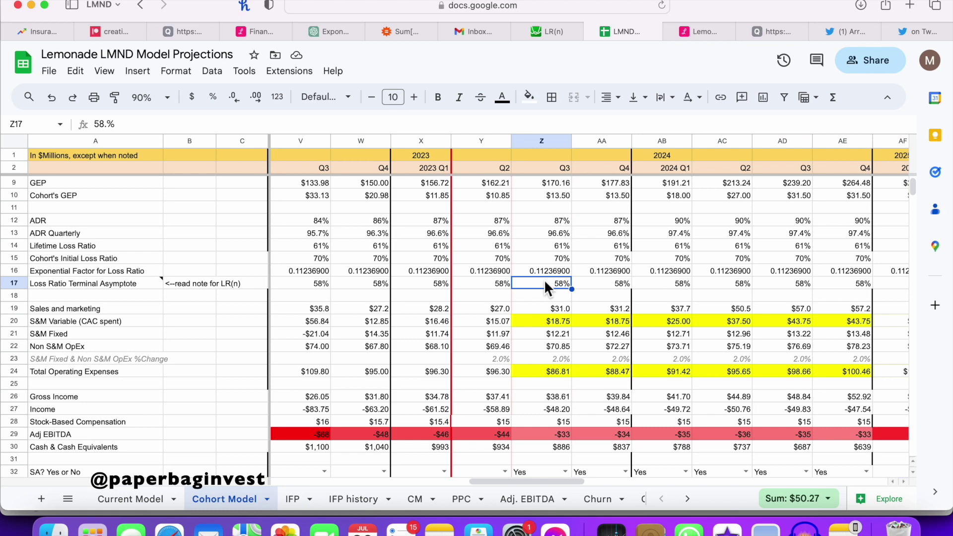
scroll(542, 327, "up", 3)
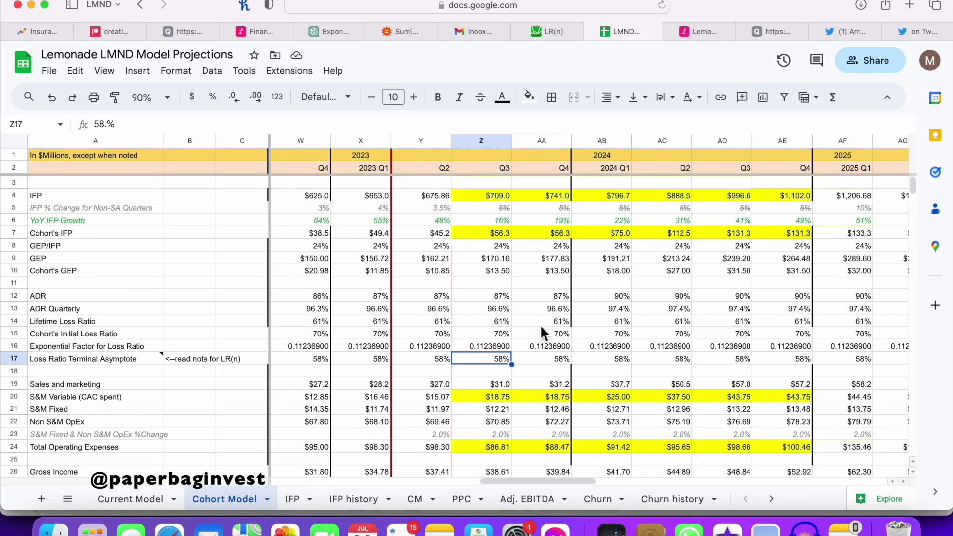
left_click(168, 98)
left_click(158, 121)
scroll(483, 285, "down", 10)
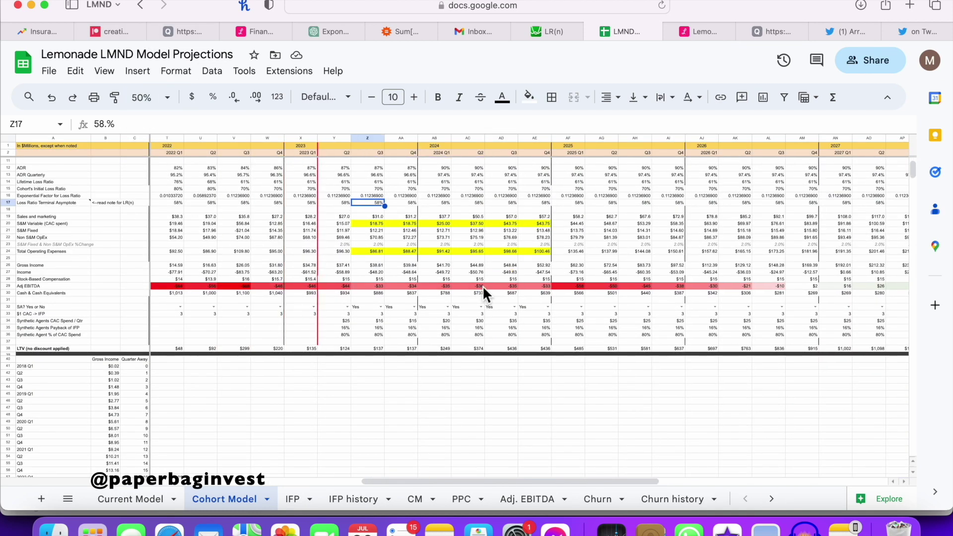
scroll(483, 287, "down", 15)
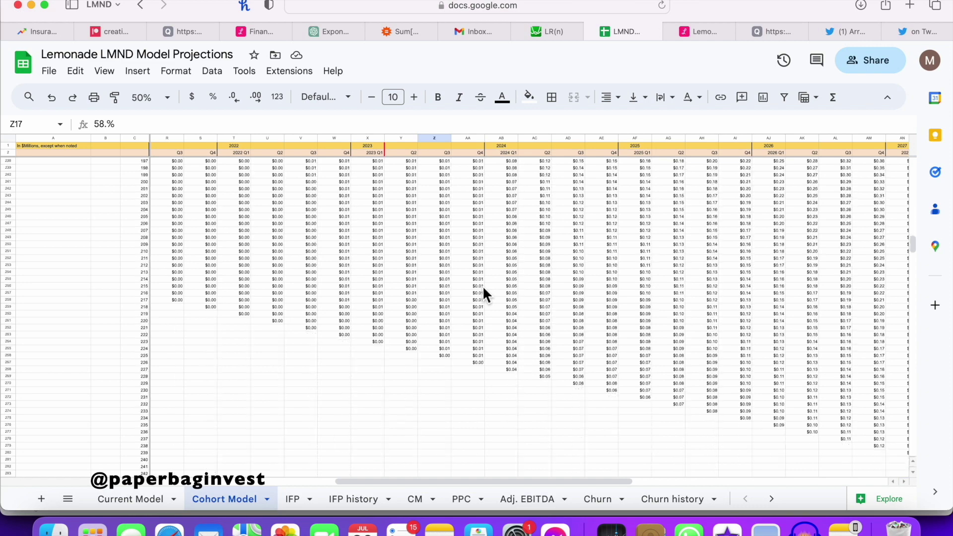
Highlight the 2023 Q2 cohort's values in Y62:Y77 and inspect their formula alongside the yellow Synthetic Agent cohorts
scroll(483, 286, "left", 1)
scroll(483, 285, "up", 15)
left_click_drag(441, 359, 440, 464)
scroll(440, 372, "down", 5)
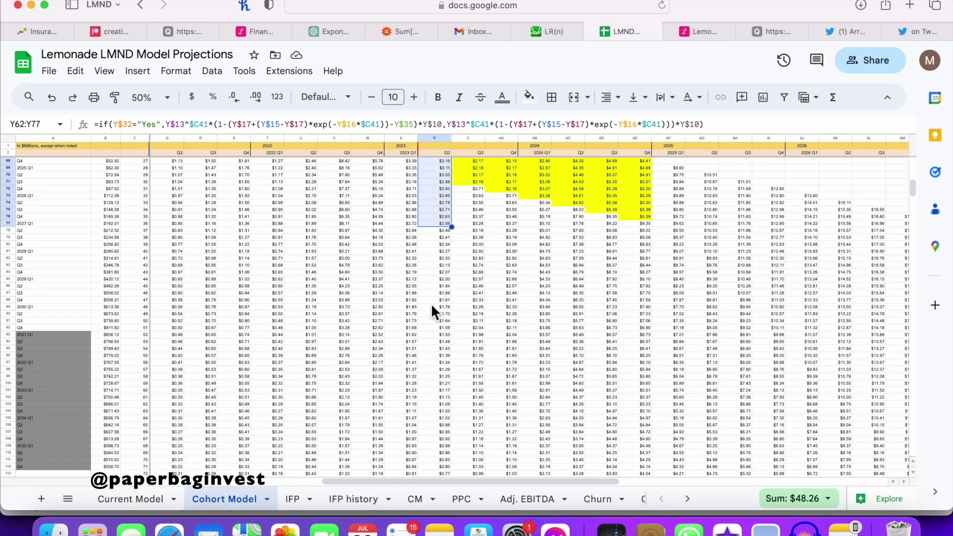
scroll(442, 423, "up", 3)
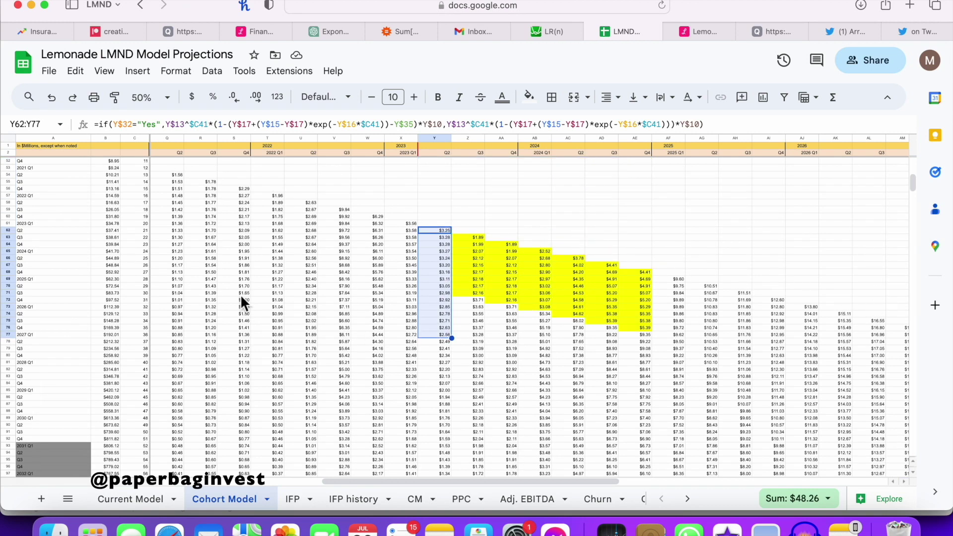
Highlight the 2023 Q3 gross income row and trace the contributions of earlier cohorts up to the first yellow cell
left_click(10, 238)
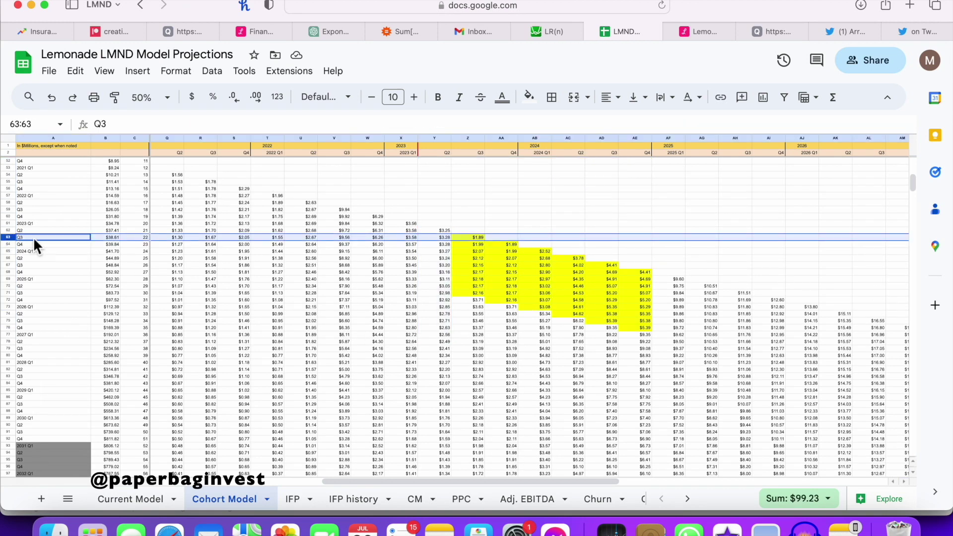
scroll(461, 246, "left", 10)
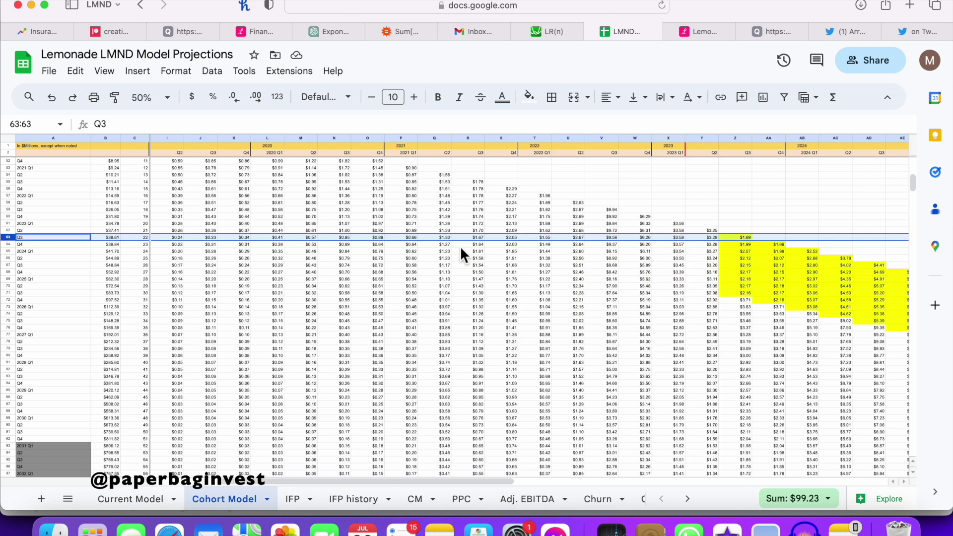
scroll(460, 247, "right", 8)
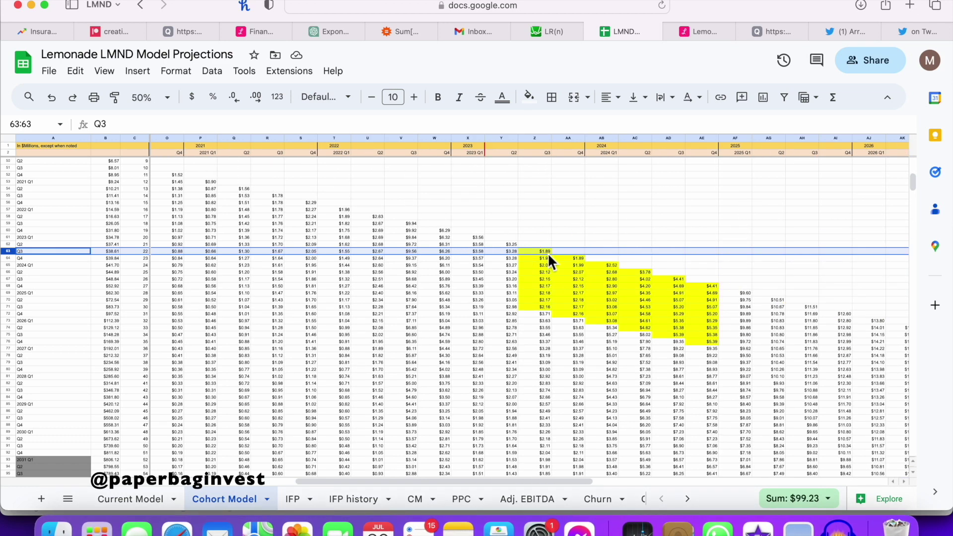
Return the Cohort Model to 90% zoom and check the 2023 Q3 Synthetic Agents CAC Spend / Qtr input
left_click(165, 95)
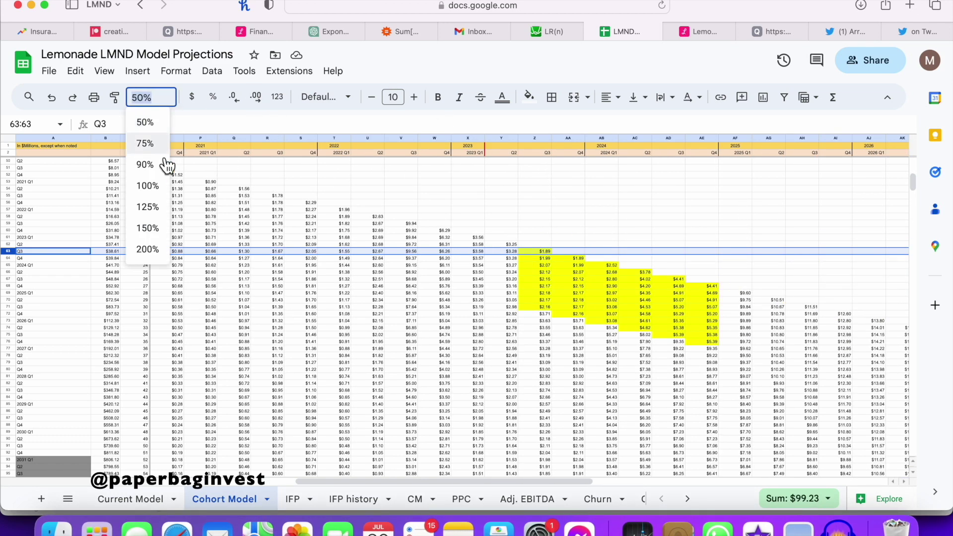
left_click(162, 164)
scroll(691, 266, "up", 1)
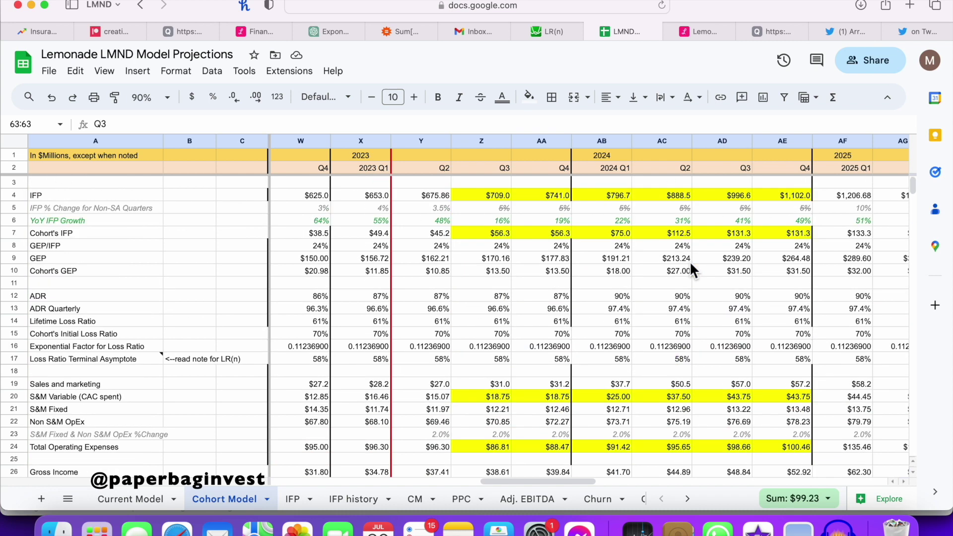
scroll(691, 264, "down", 2)
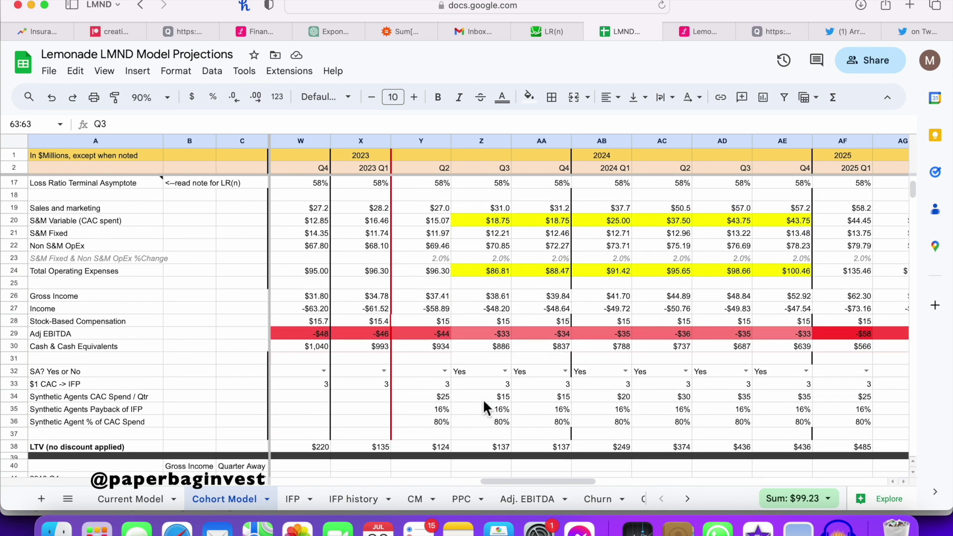
left_click(483, 397)
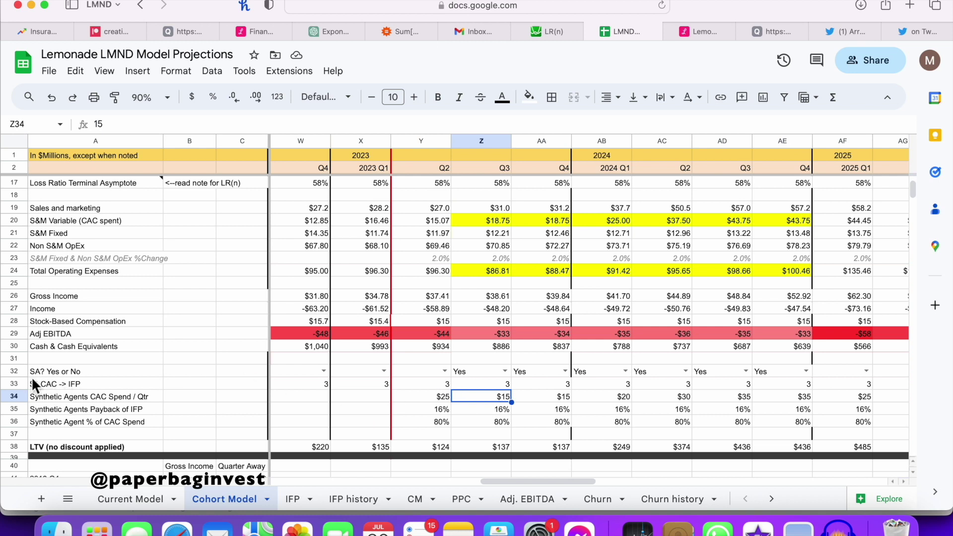
Clear the 2023 Q3 entry in the Cohort Model's SA? Yes or No row
left_click(14, 371)
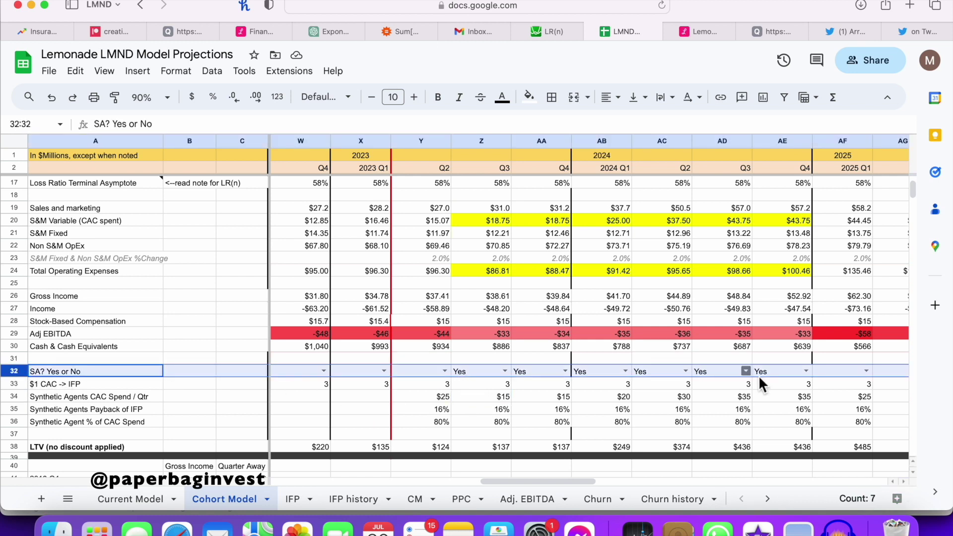
left_click(473, 370)
key("Delete")
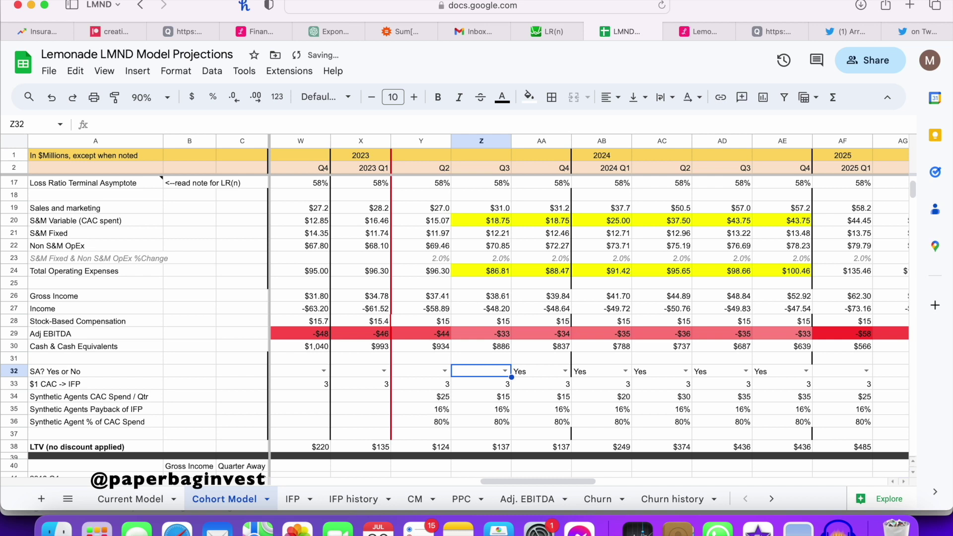
Undo the clearing of the 2023 Q3 SA? Yes or No entry and highlight that row's entries through 2024 Q4
left_click(488, 384)
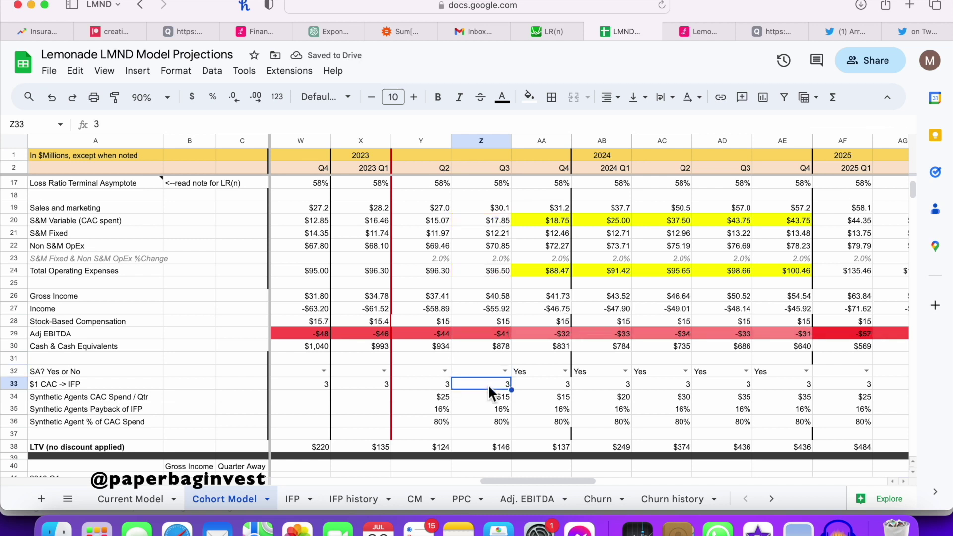
key("super+z")
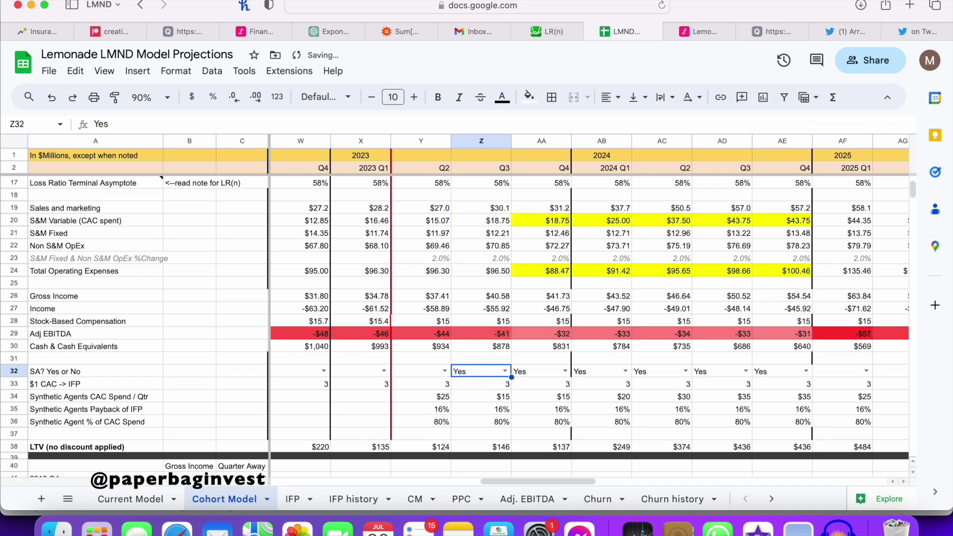
left_click_drag(770, 371, 497, 373)
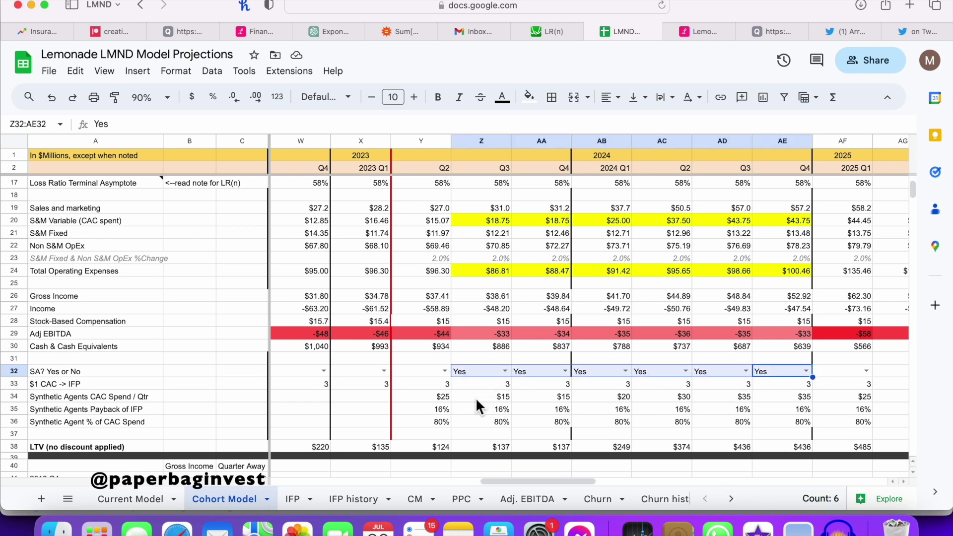
Highlight the Synthetic Agents CAC Spend / Qtr inputs from 2023 Q3 through 2024 Q4 to check their sum
left_click_drag(476, 397, 800, 394)
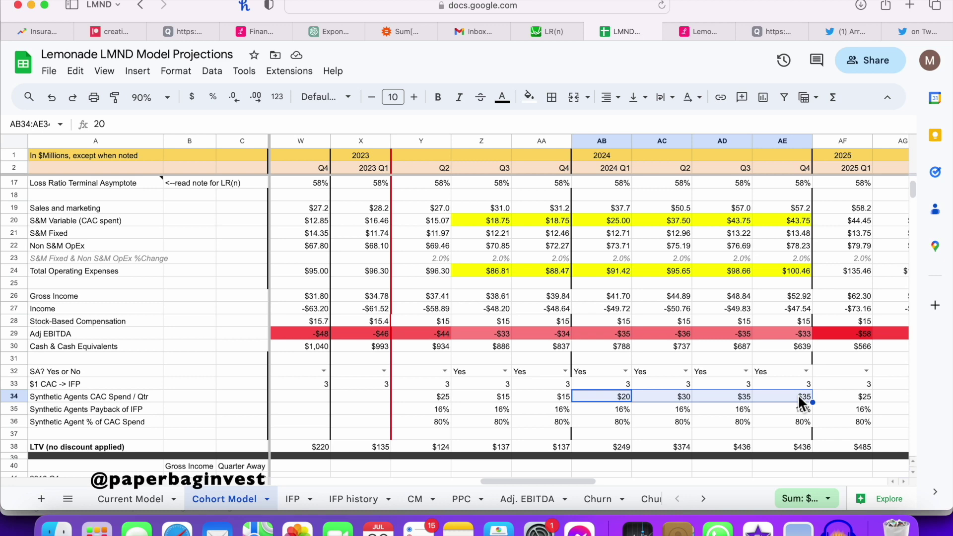
left_click(772, 395)
left_click_drag(506, 394, 784, 396)
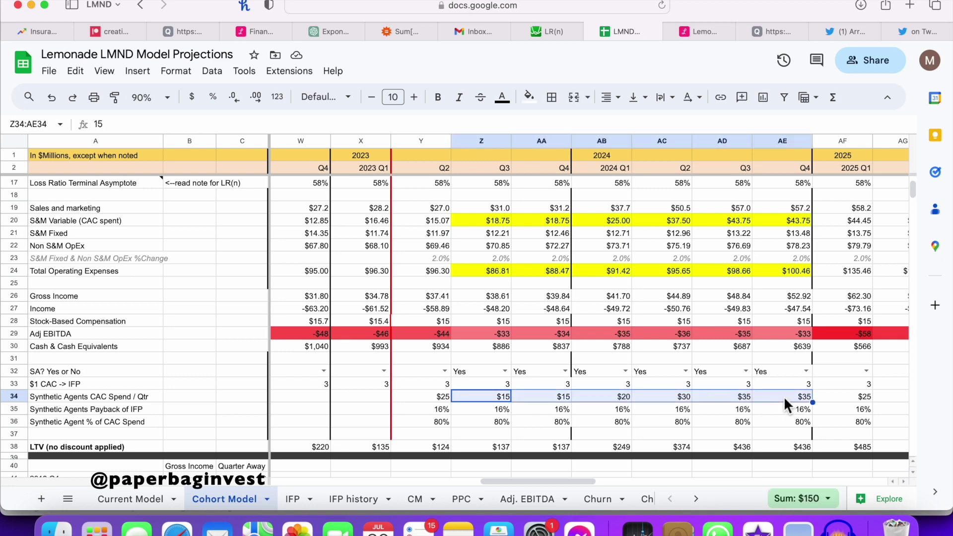
Compare the projected IFP from 2023 Q2 through 2024 Q4 in the Cohort Model with the same quarters in the Current Model
scroll(734, 335, "up", 5)
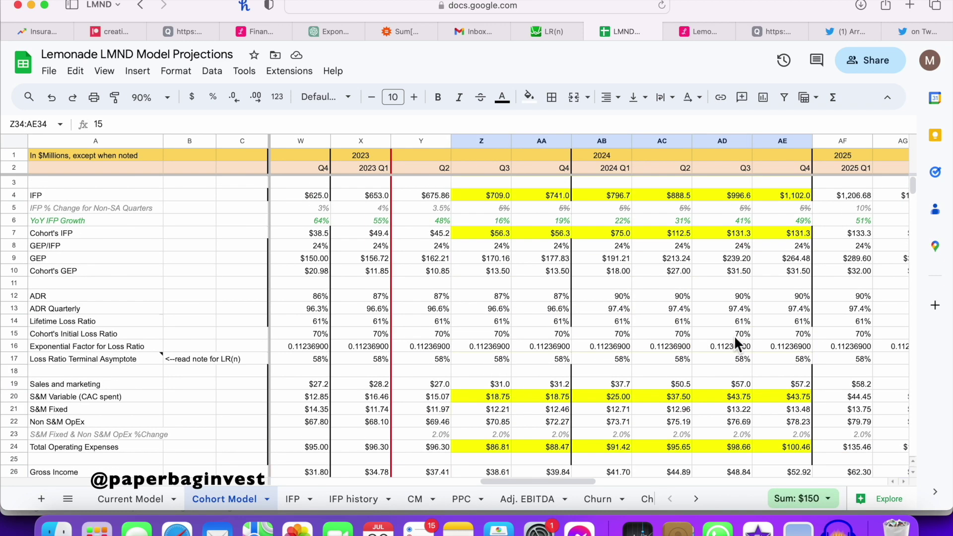
left_click_drag(441, 195, 790, 196)
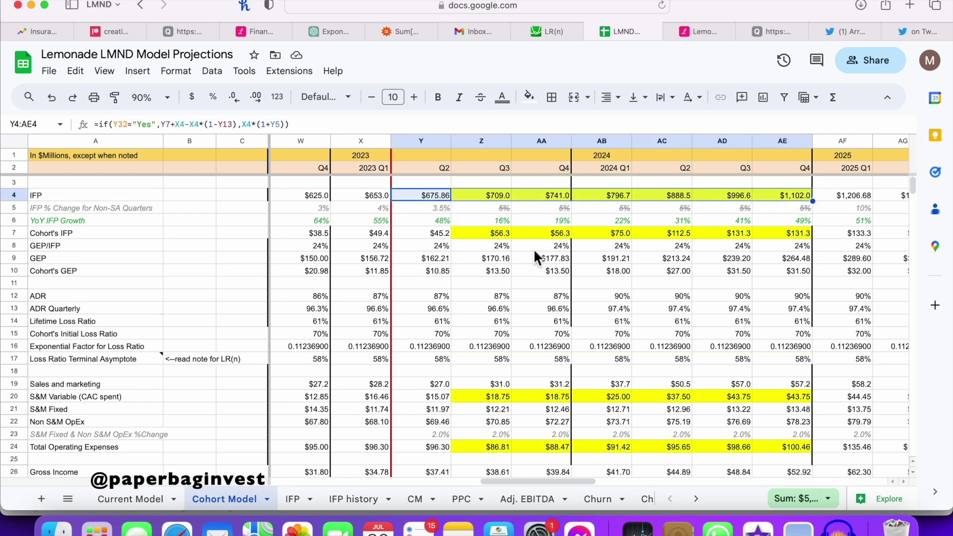
left_click(160, 503)
scroll(527, 370, "up", 5)
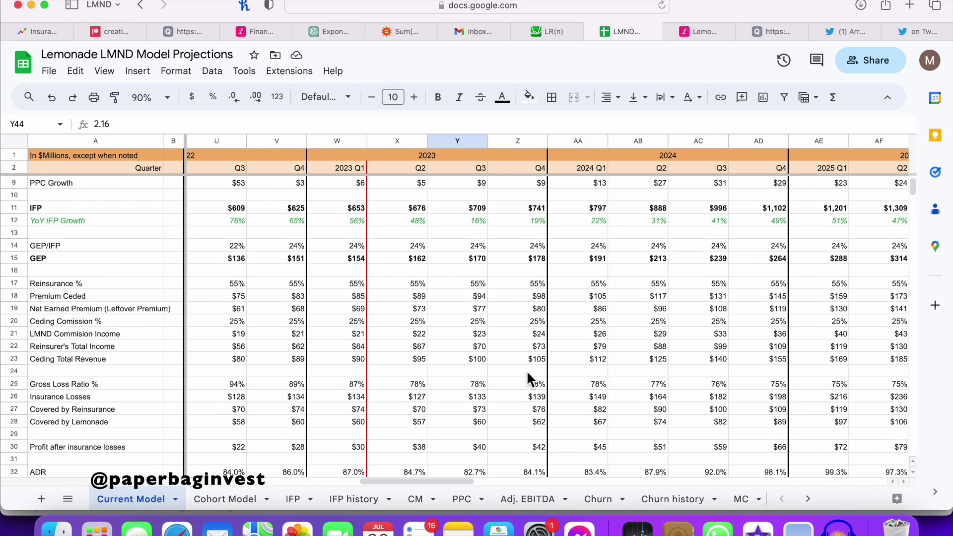
scroll(527, 381, "up", 2)
left_click_drag(420, 284, 764, 288)
Highlight the Synthetic Agent interest paid by LMND from 2023 Q3 through 2024 Q4 in the Current Model
scroll(447, 284, "down", 15)
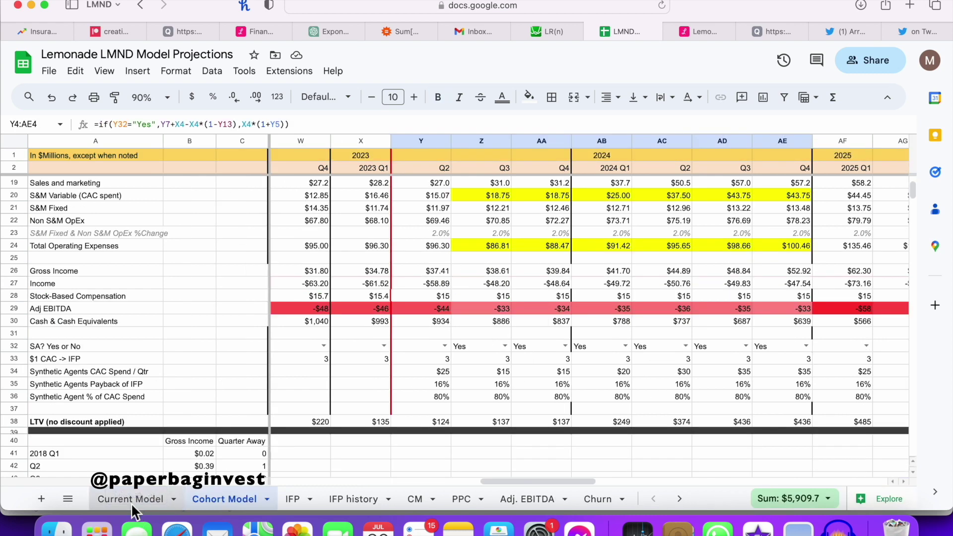
scroll(519, 454, "up", 8)
scroll(546, 438, "up", 11)
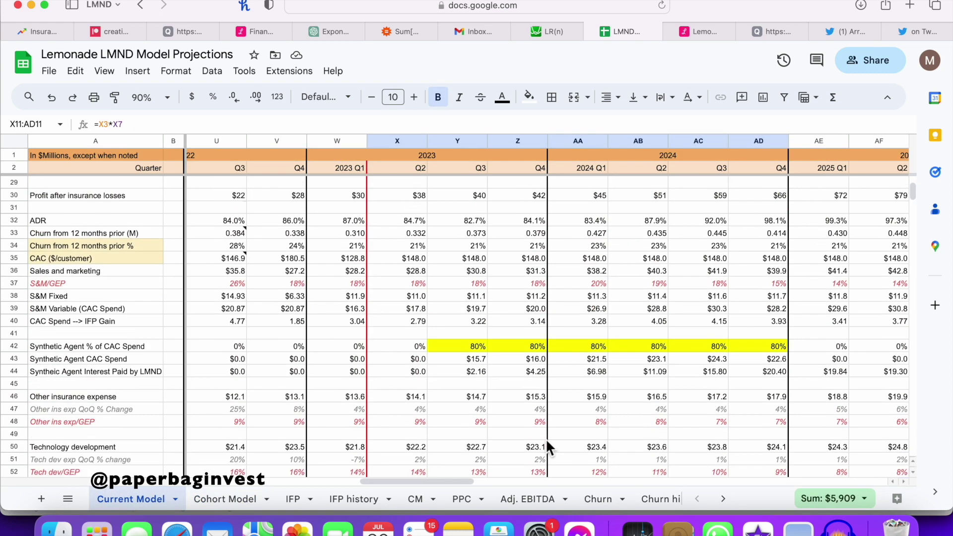
scroll(546, 439, "down", 9)
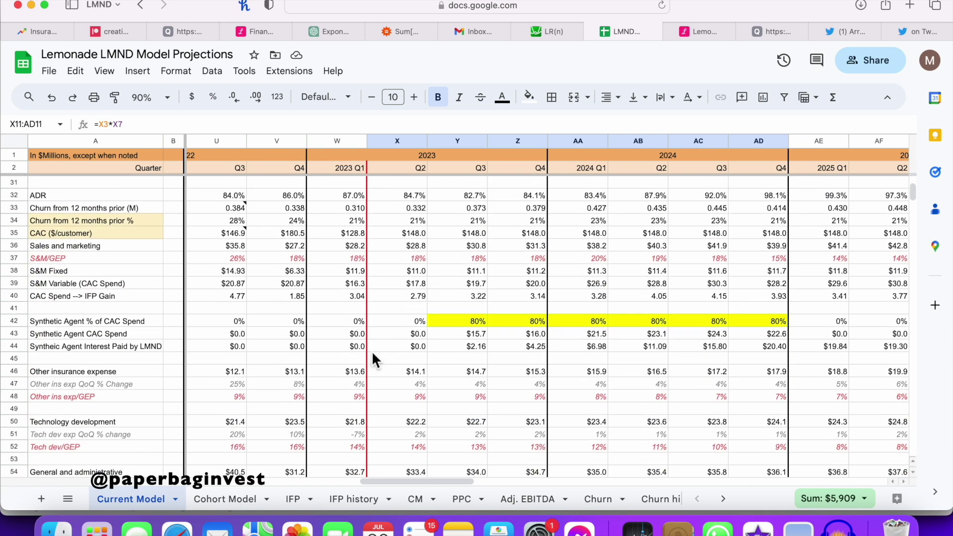
left_click_drag(467, 346, 772, 350)
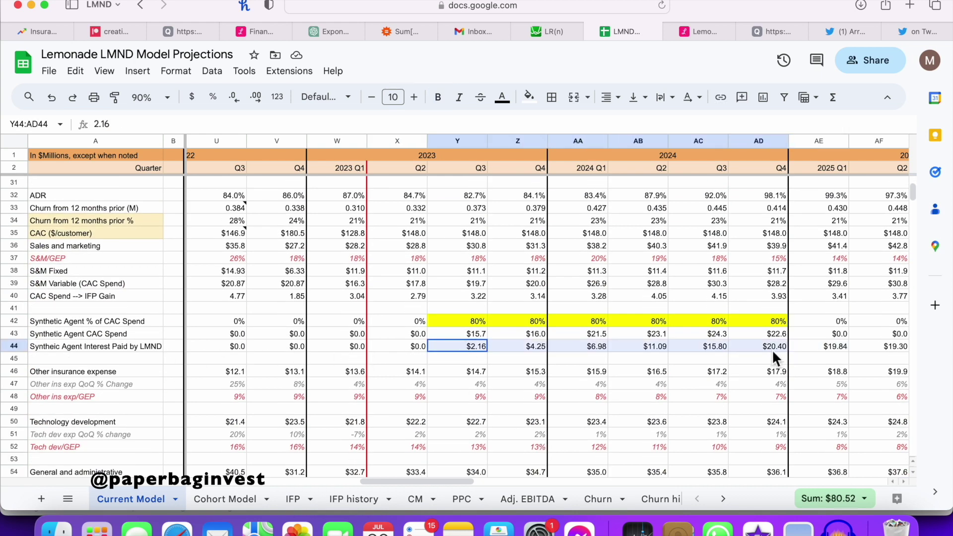
Highlight Cohort's GEP from 2023 Q3 through 2025 Q1 in the Cohort Model and review the expense rows and yellow cohort cells
left_click(236, 501)
scroll(538, 399, "down", 5)
scroll(537, 400, "up", 8)
scroll(538, 400, "up", 5)
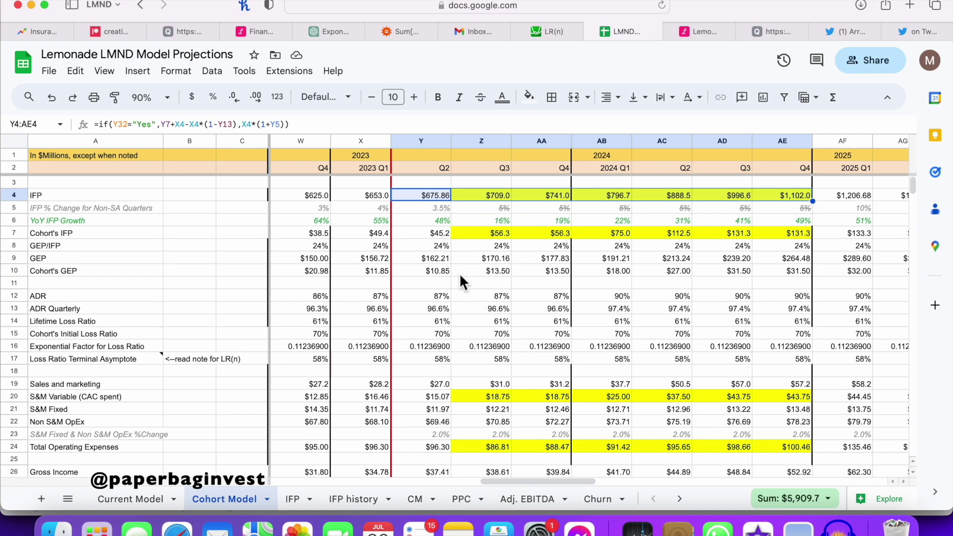
left_click_drag(460, 273, 833, 268)
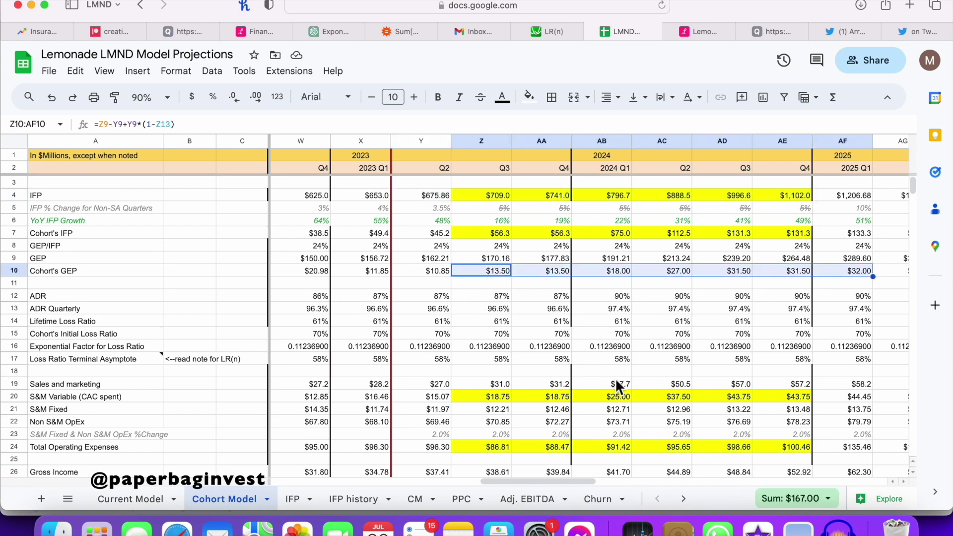
scroll(494, 399, "down", 5)
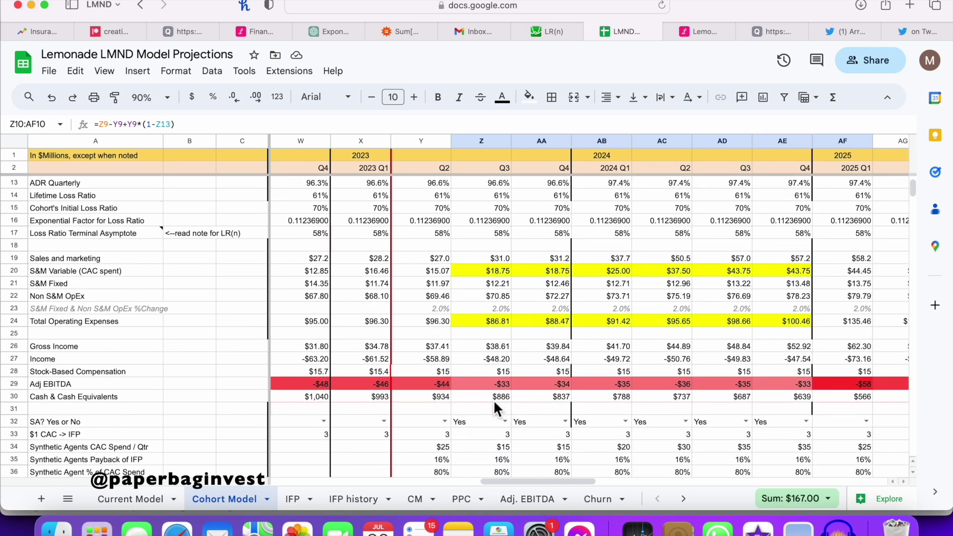
scroll(532, 420, "up", 5)
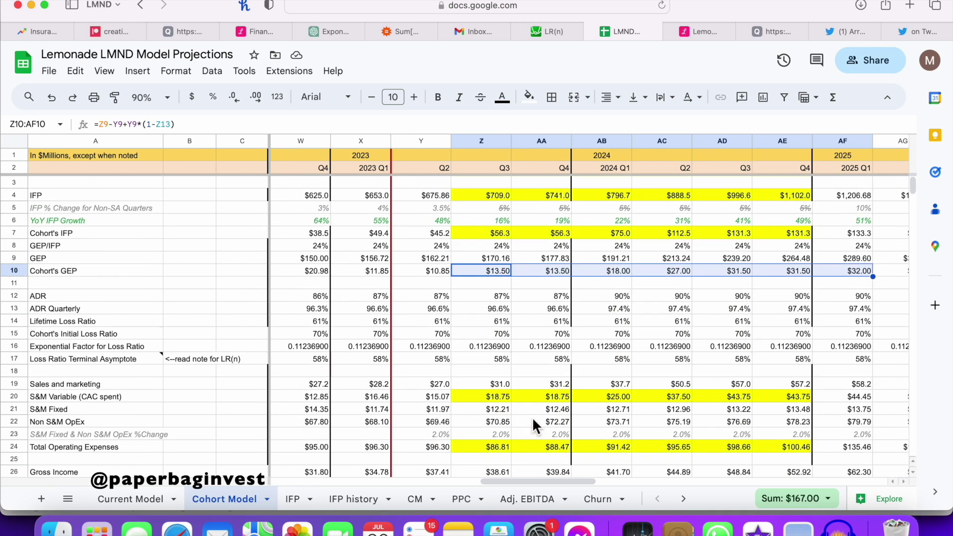
scroll(622, 404, "down", 3)
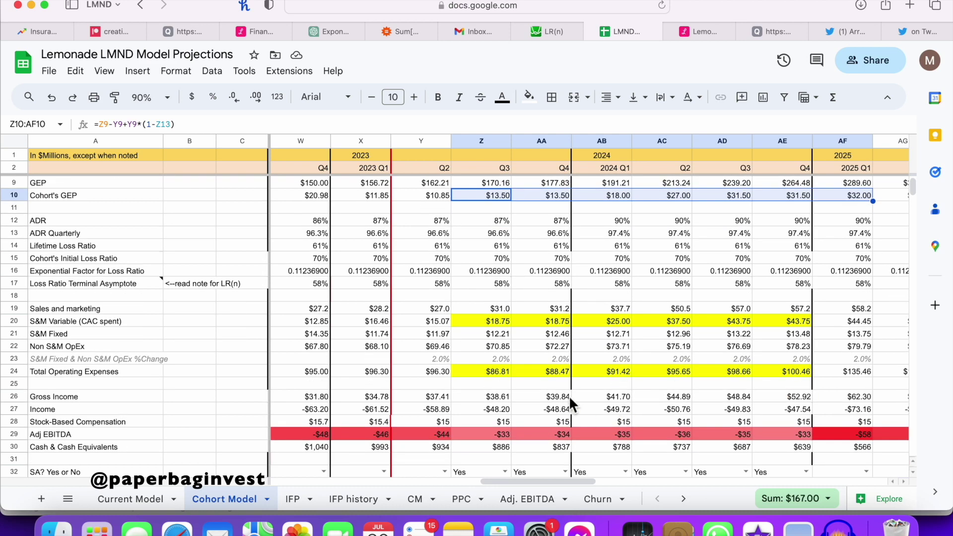
scroll(570, 396, "down", 15)
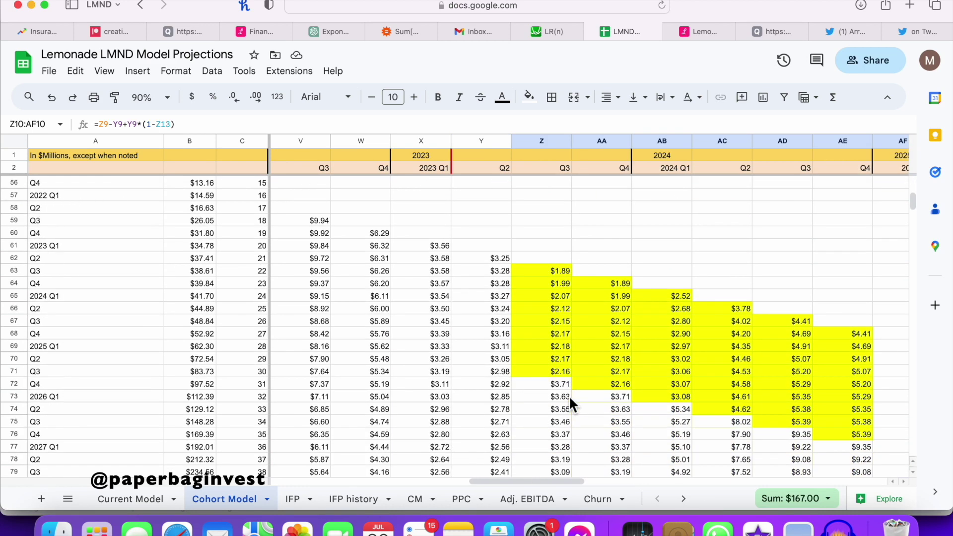
Try clearing the SA? Yes or No entries from 2023 Q3 through 2024 Q4, and undo the deletion
scroll(569, 396, "up", 10)
scroll(551, 391, "right", 1)
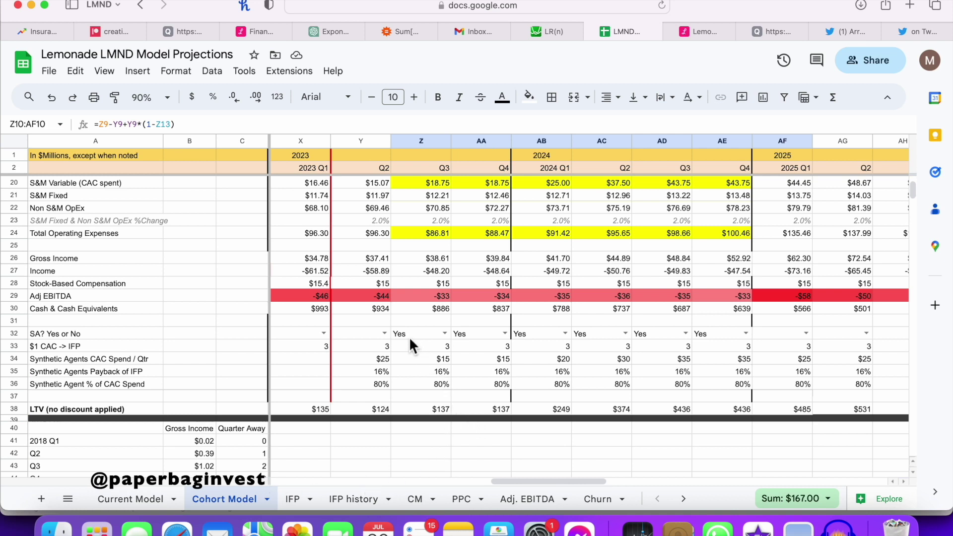
left_click_drag(410, 339, 707, 336)
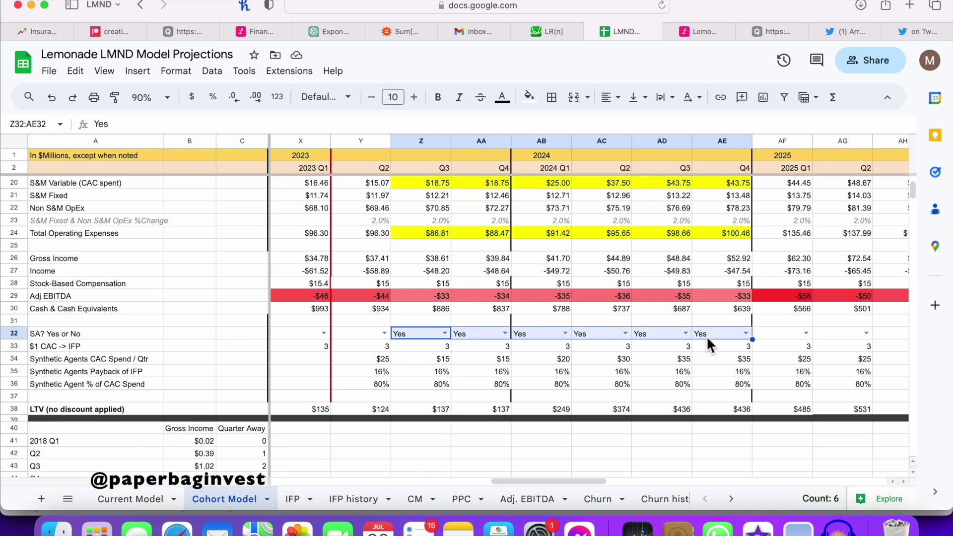
key("Delete")
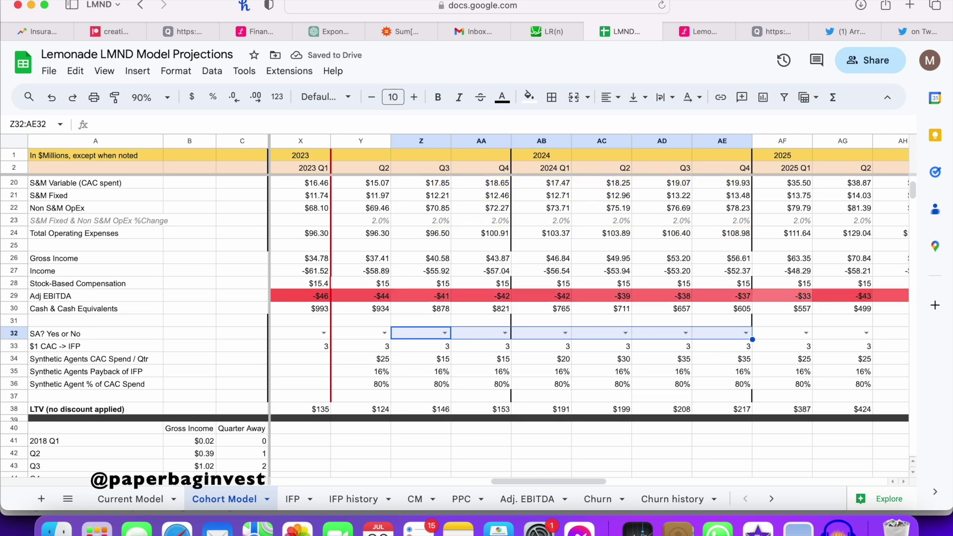
key("ctrl+z")
Examine the block of yellow Synthetic Agent cohort values and inspect the formula of its last cell, AE76
scroll(678, 314, "down", 10)
scroll(679, 314, "right", 4)
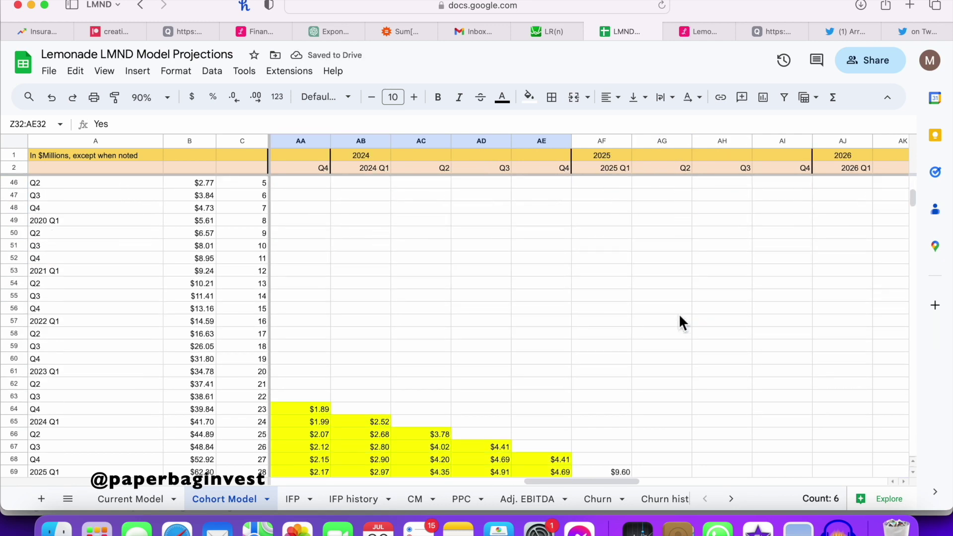
scroll(679, 313, "down", 2)
scroll(678, 313, "left", 5)
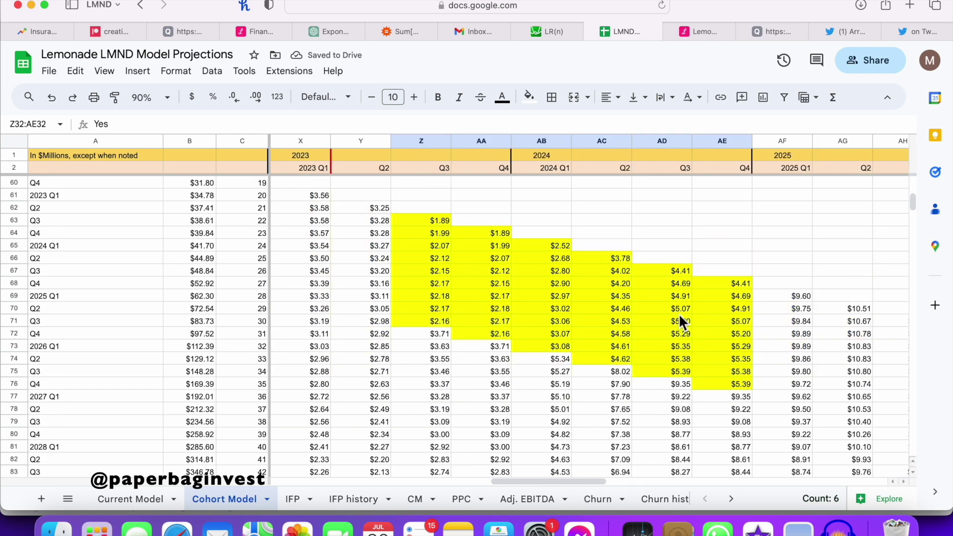
left_click_drag(361, 287, 663, 361)
scroll(664, 361, "right", 2)
left_click(552, 384)
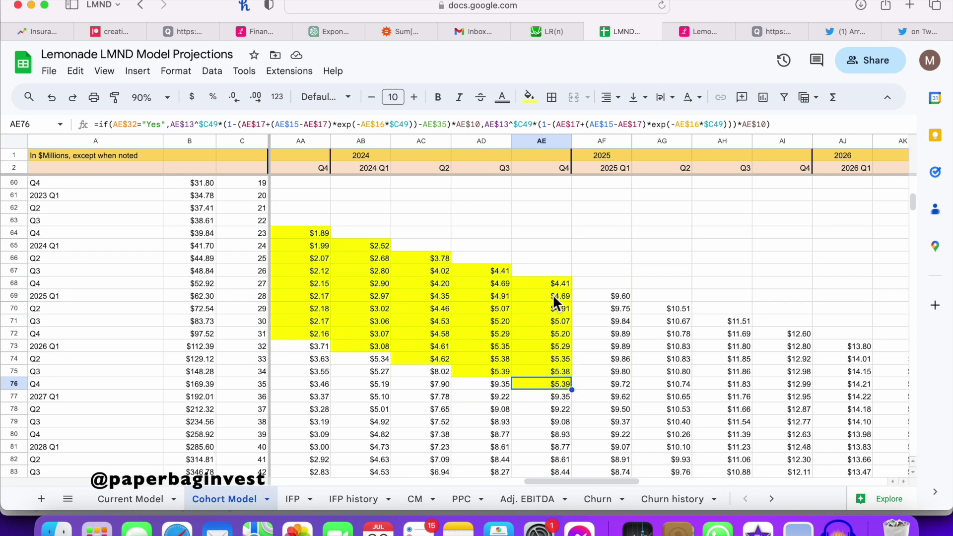
Highlight the 2026 Q4 gross income row and compare the contributions of the yellow Synthetic Agent cohorts and the later cohorts
scroll(563, 382, "right", 3)
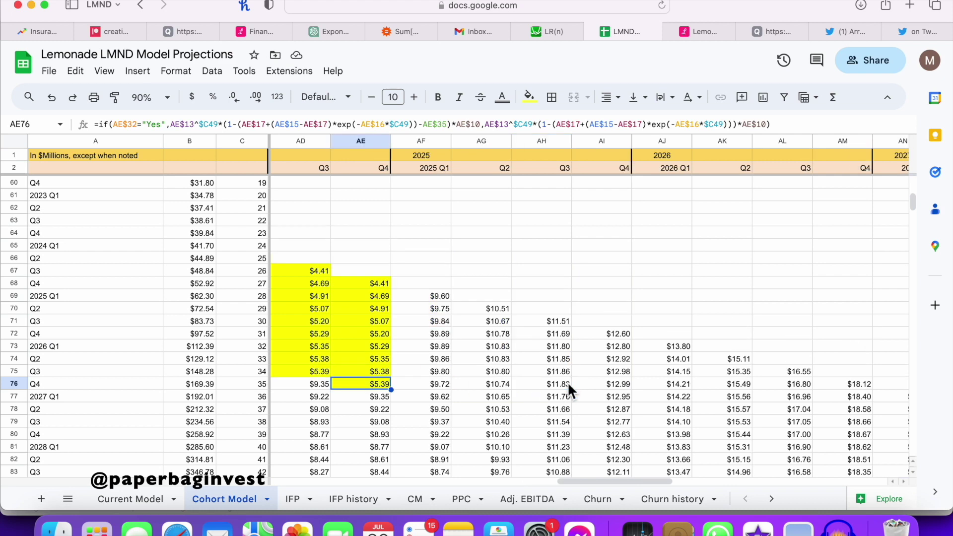
left_click(15, 384)
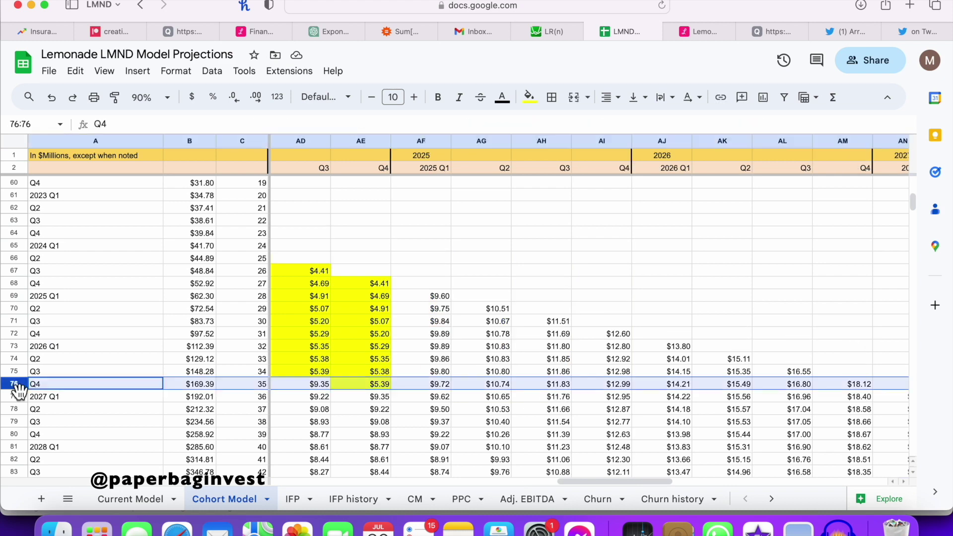
scroll(673, 380, "left", 4)
scroll(673, 379, "right", 6)
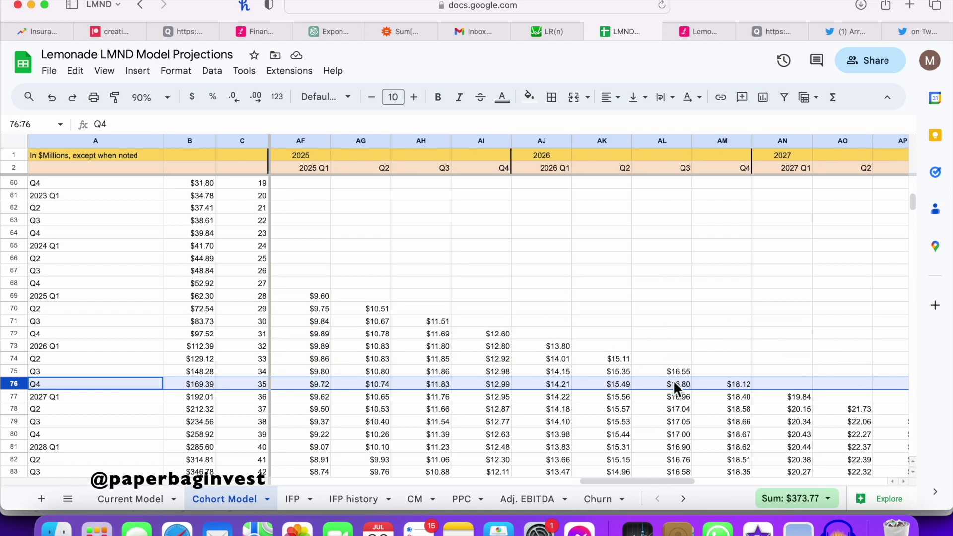
scroll(733, 385, "left", 4)
scroll(732, 385, "right", 4)
scroll(656, 385, "left", 3)
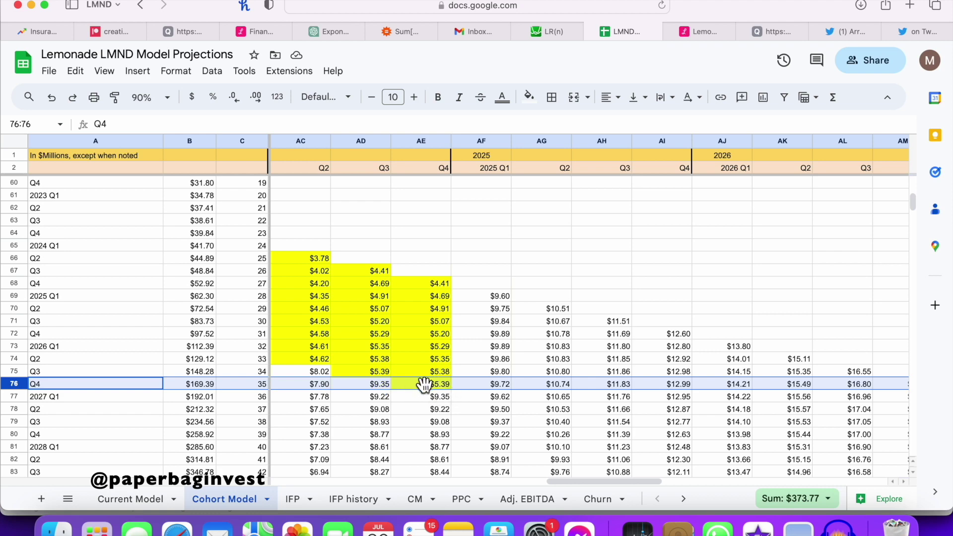
scroll(617, 390, "right", 3)
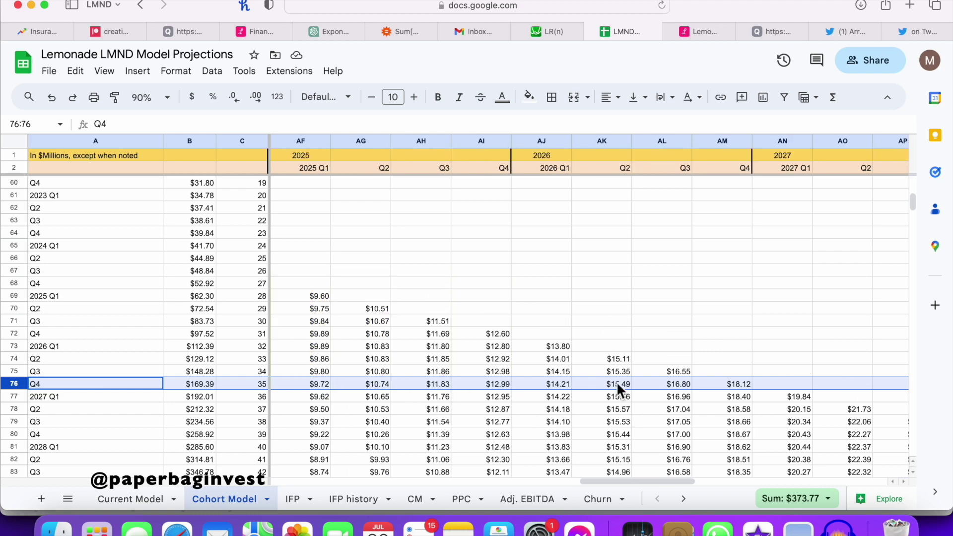
scroll(620, 376, "left", 4)
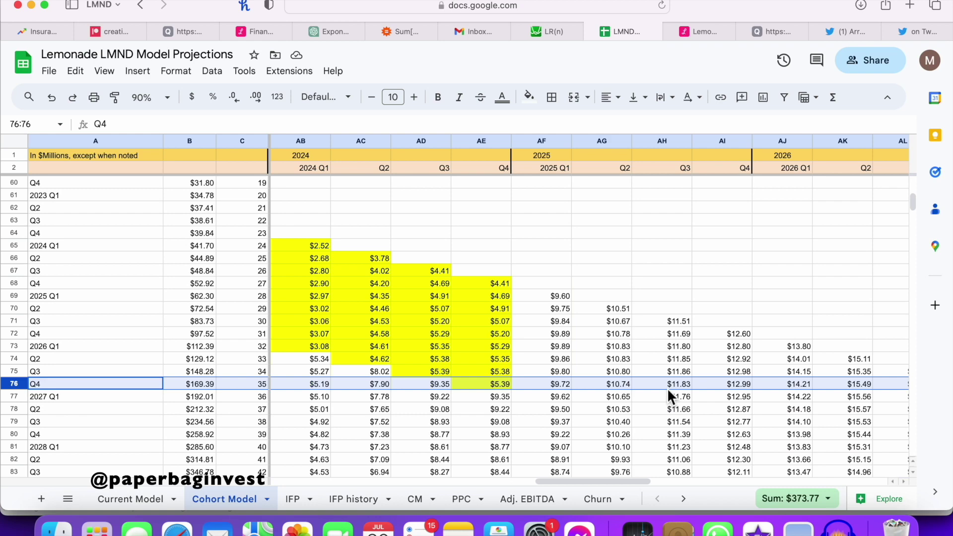
scroll(573, 375, "left", 3)
scroll(572, 375, "up", 1)
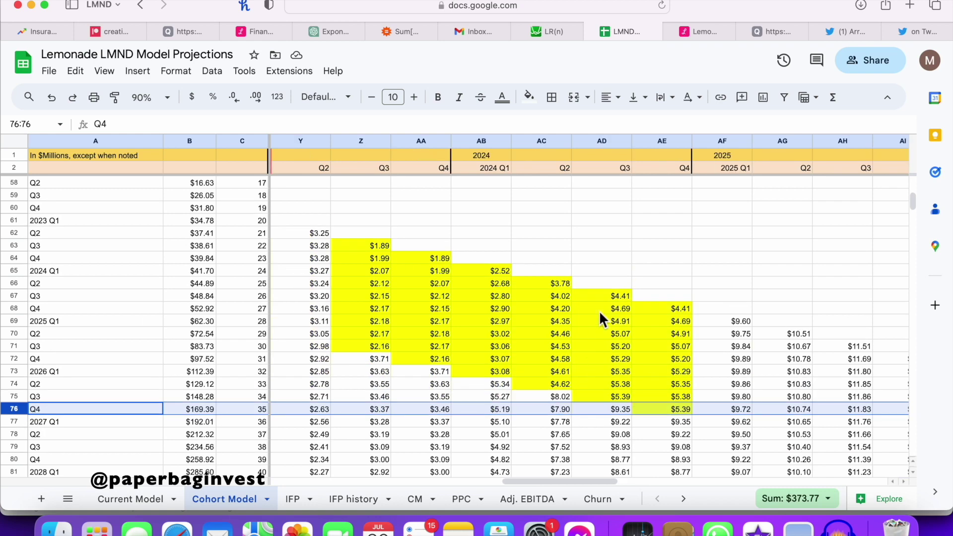
Recheck the Cohort Model's Synthetic Agent inputs and highlight the entire Synthetic Agent interest row in the Current Model
scroll(600, 310, "up", 10)
scroll(599, 311, "up", 5)
scroll(496, 394, "down", 4)
scroll(497, 394, "left", 1)
scroll(496, 394, "up", 3)
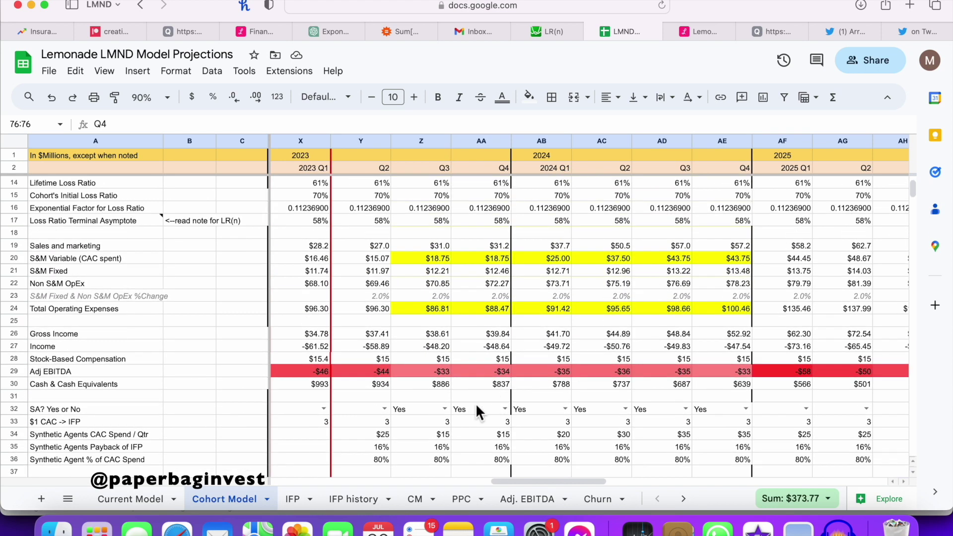
left_click(131, 501)
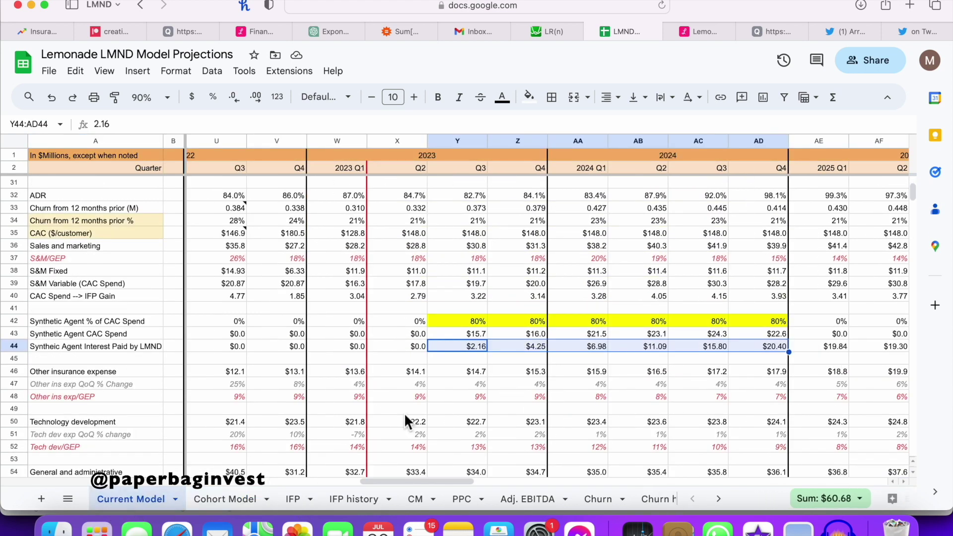
scroll(538, 375, "right", 1)
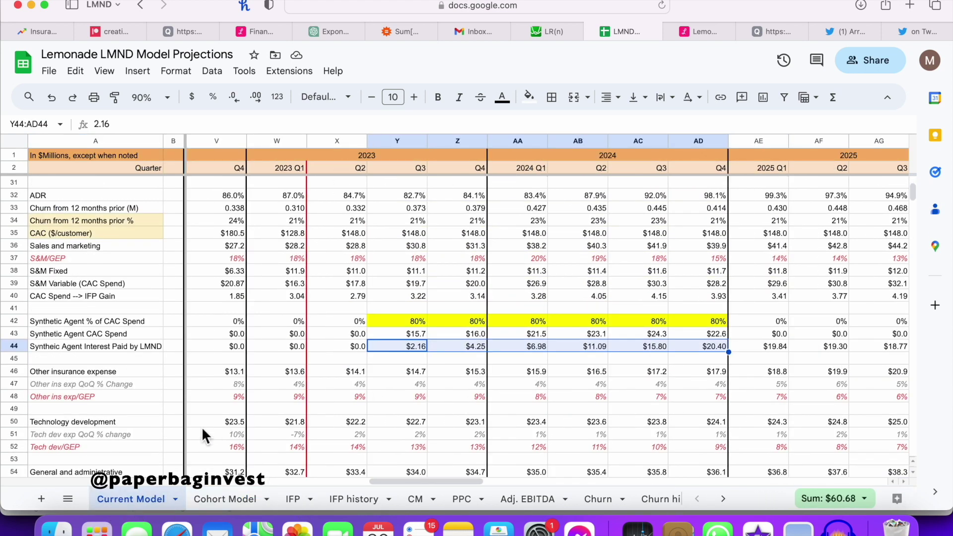
left_click(15, 348)
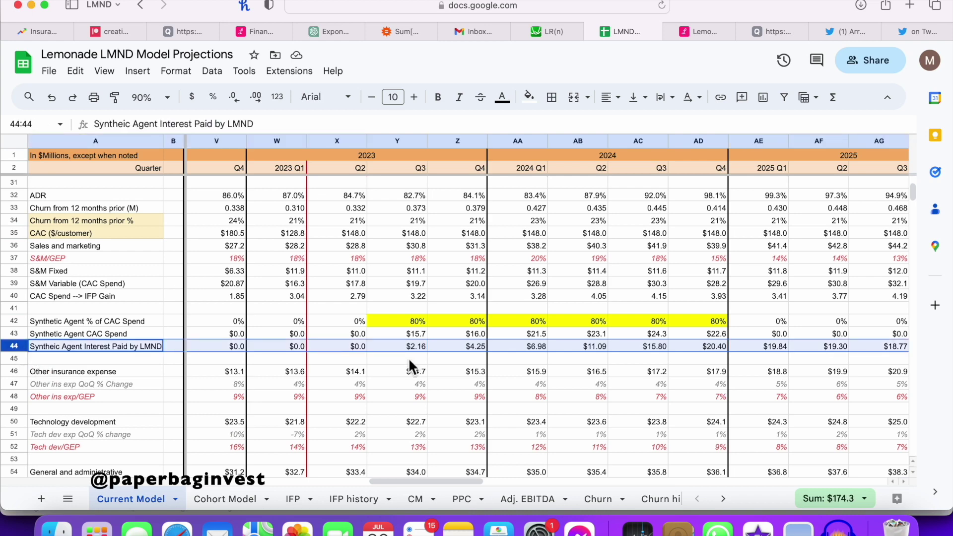
Trace the Synthetic Agent interest row from 2023 Q2 to 2026 Q4, inspecting its first and last nonzero quarters
left_click(343, 346)
scroll(344, 346, "left", 1)
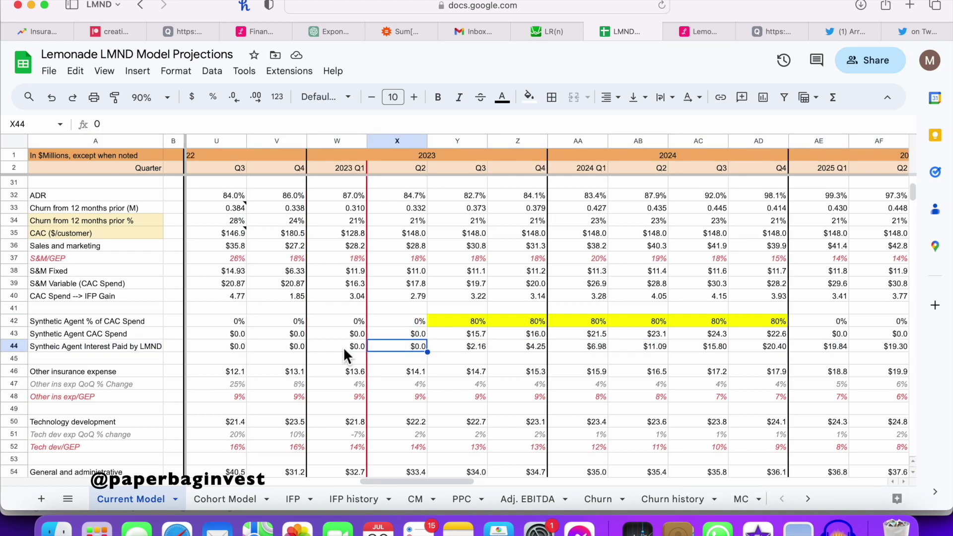
left_click(475, 348)
scroll(476, 348, "right", 2)
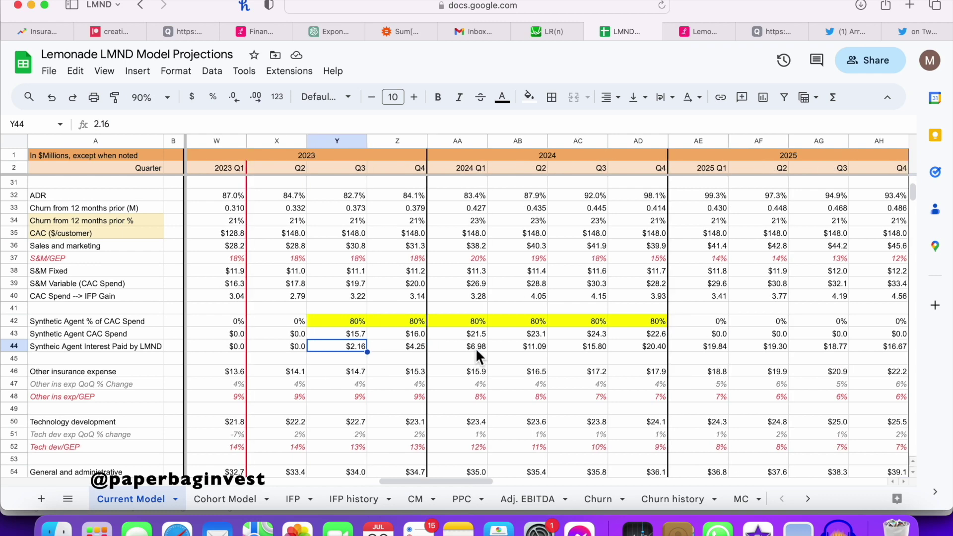
scroll(665, 343, "right", 6)
scroll(671, 343, "up", 2)
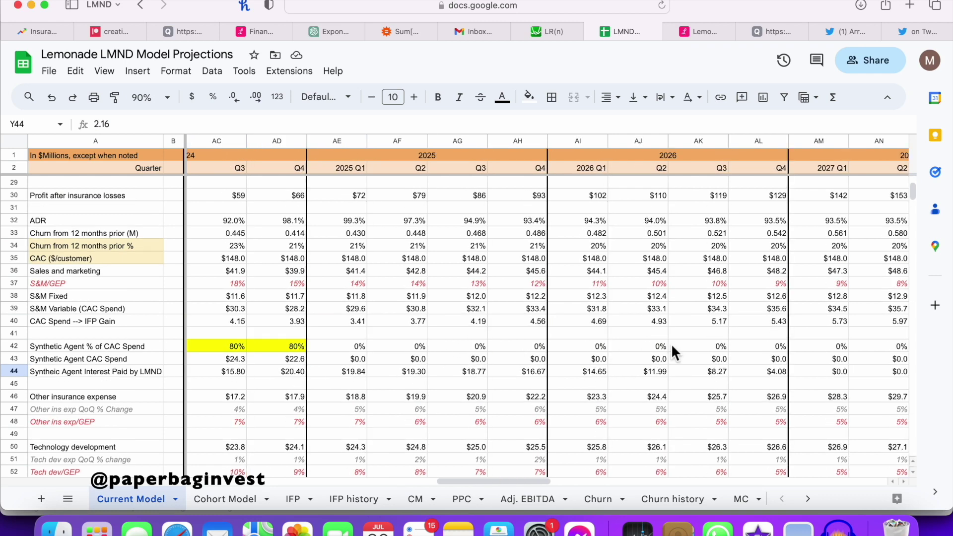
left_click(762, 376)
scroll(763, 375, "left", 6)
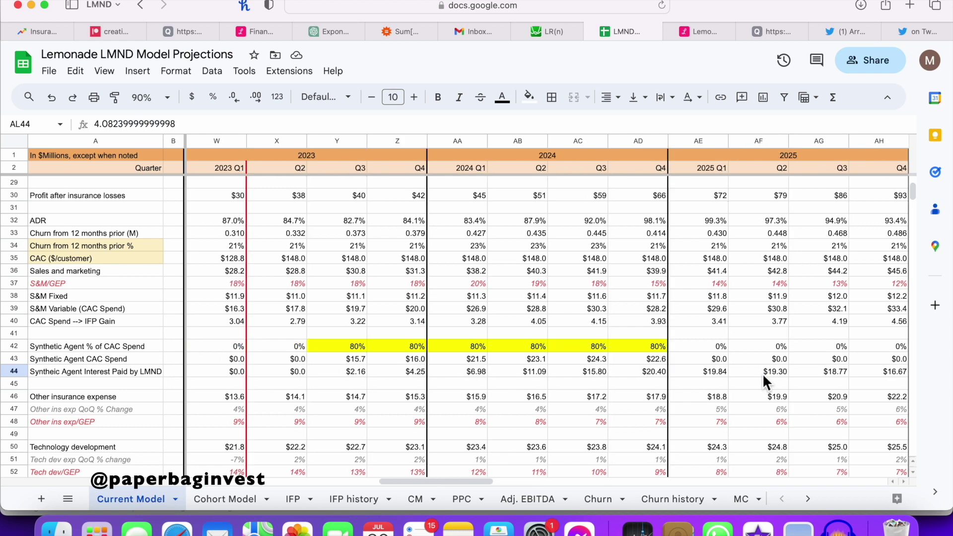
scroll(763, 373, "left", 1)
left_click(421, 372)
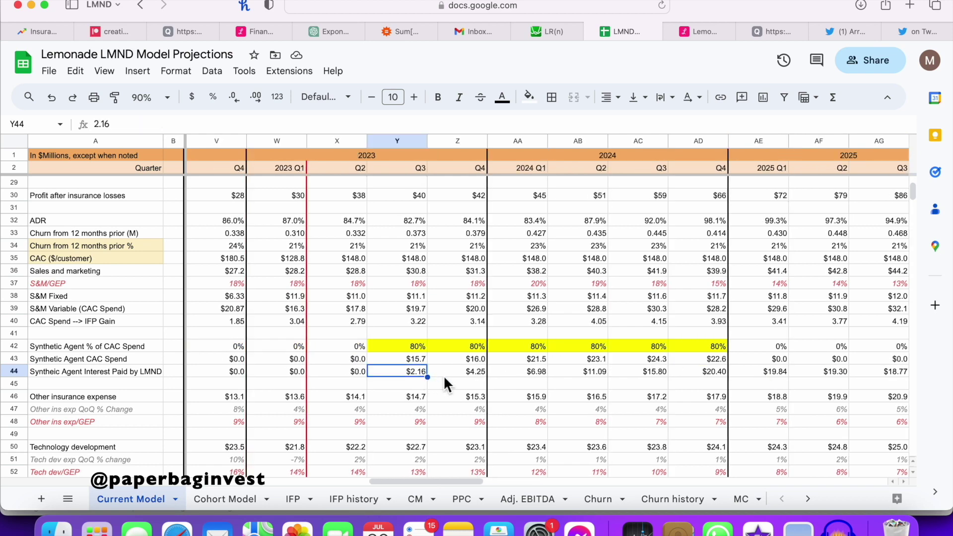
Compare the 2023 Q3 Synthetic Agent CAC spend formula and interest paid with the 2023 Q2 Synthetic Agent figures
left_click(411, 361)
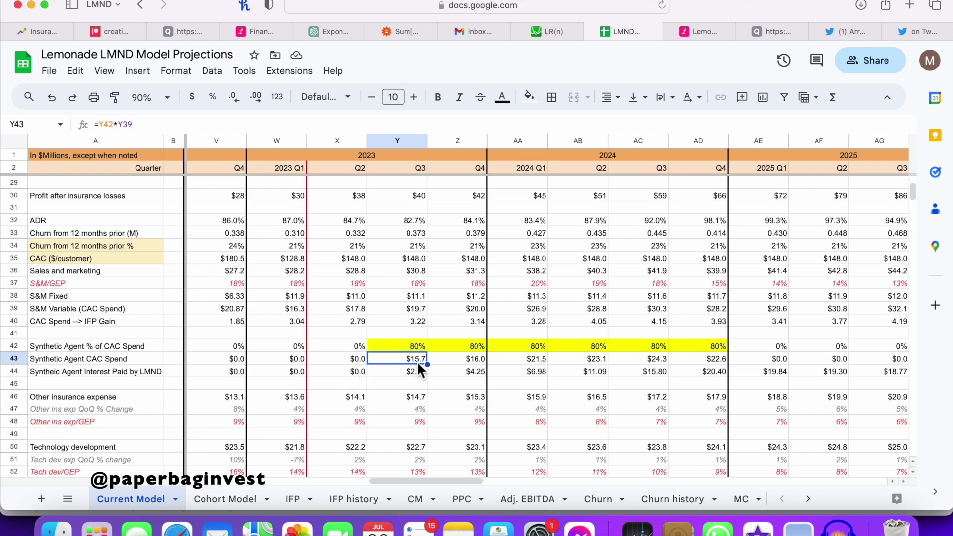
scroll(404, 367, "down", 2)
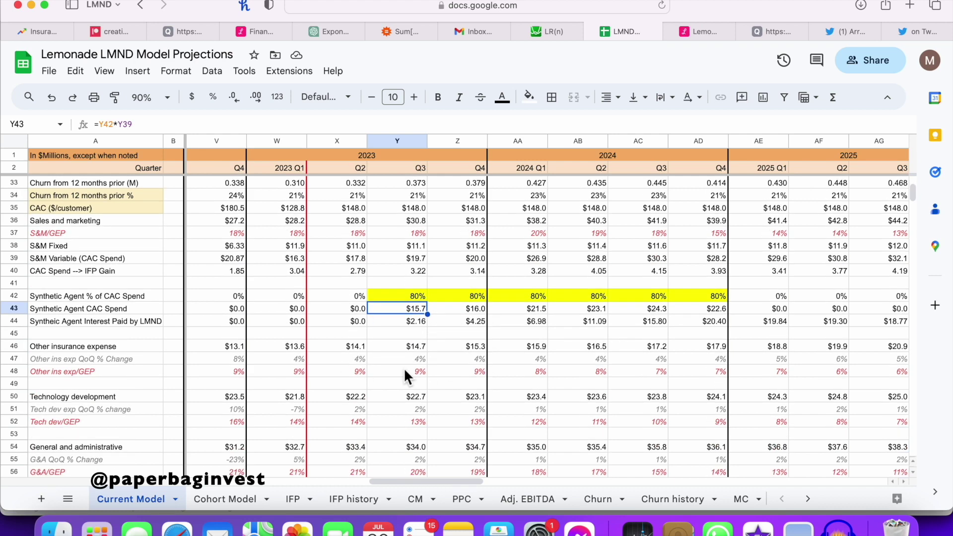
left_click_drag(356, 297, 351, 319)
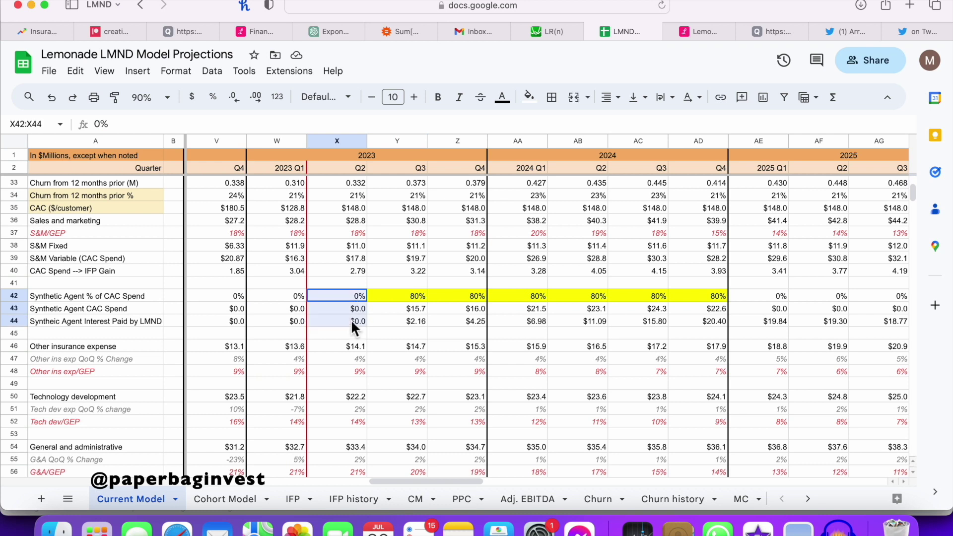
left_click(409, 323)
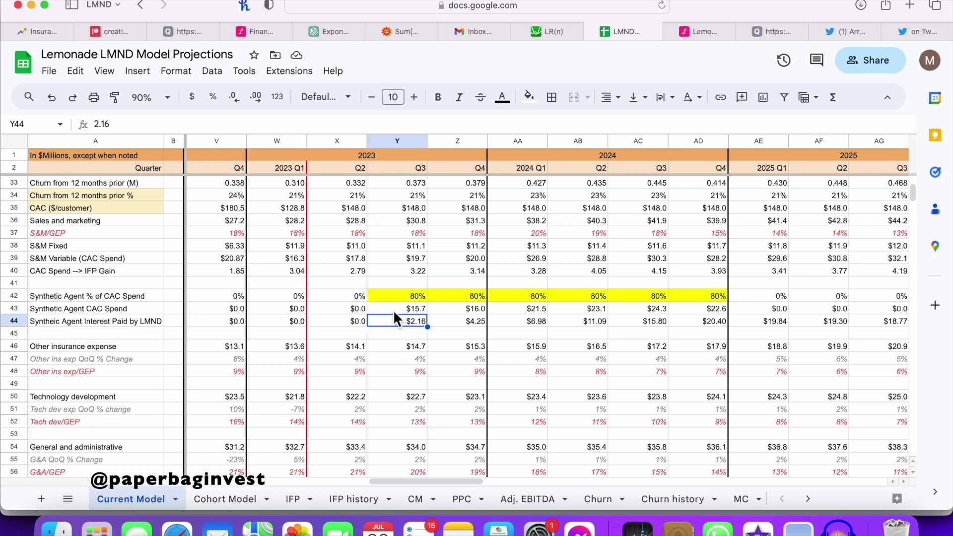
left_click(395, 313)
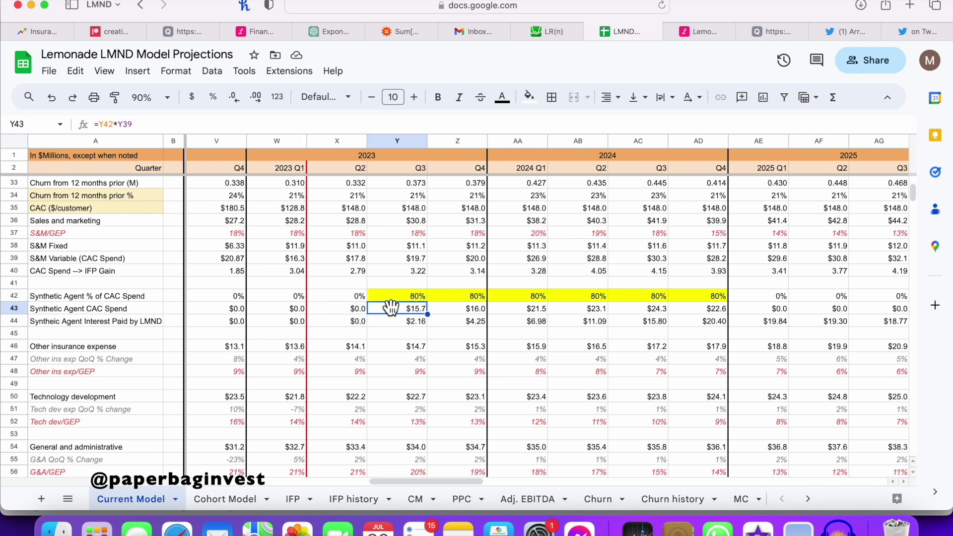
left_click(418, 322)
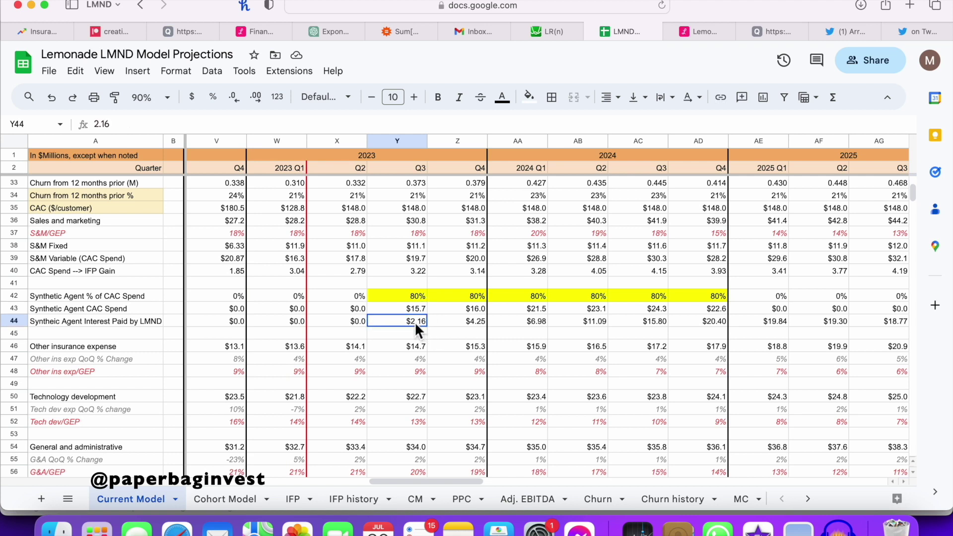
Compare Synthetic Agent CAC spend and interest paid quarter by quarter from 2023 Q4 through 2024 Q4
left_click_drag(480, 308, 481, 322)
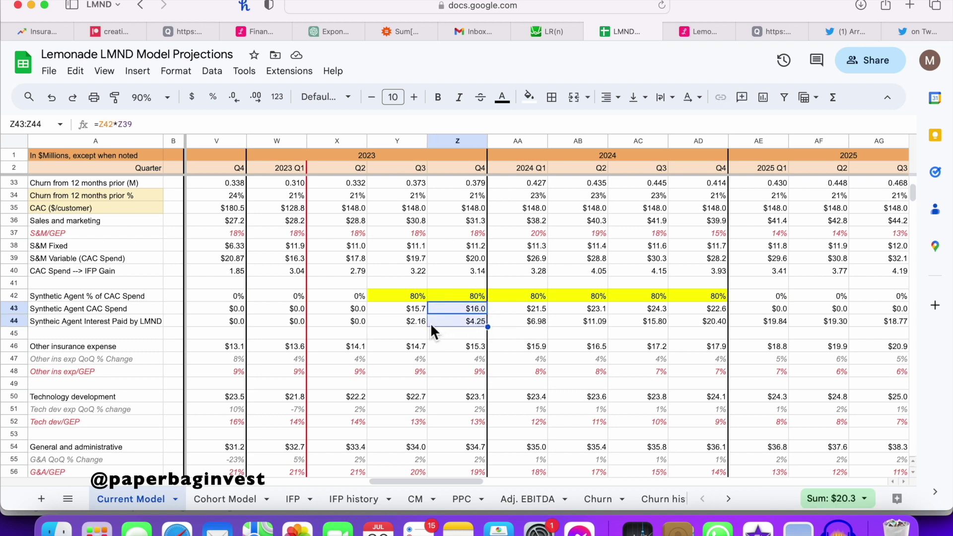
left_click(419, 323)
left_click(453, 321)
left_click(514, 323)
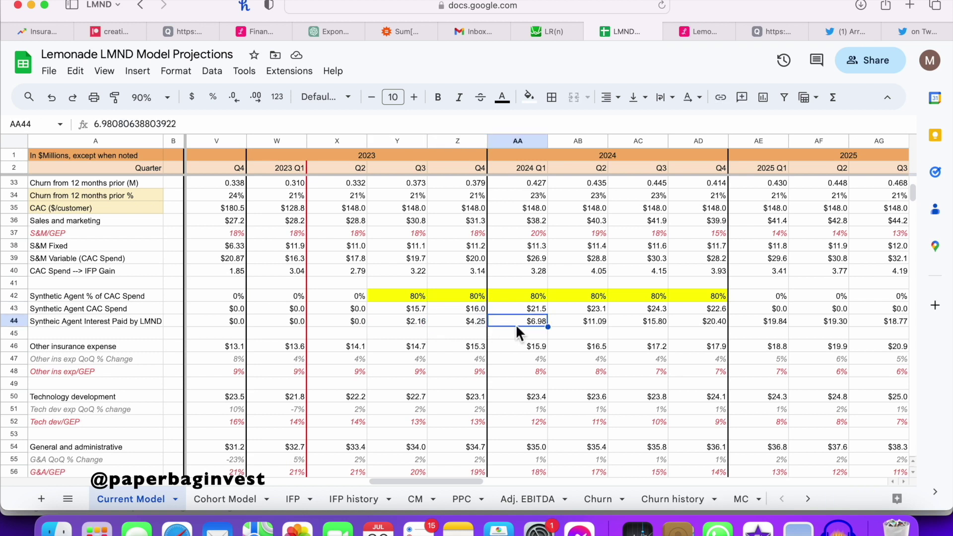
left_click(533, 313)
left_click(578, 309)
left_click(640, 308)
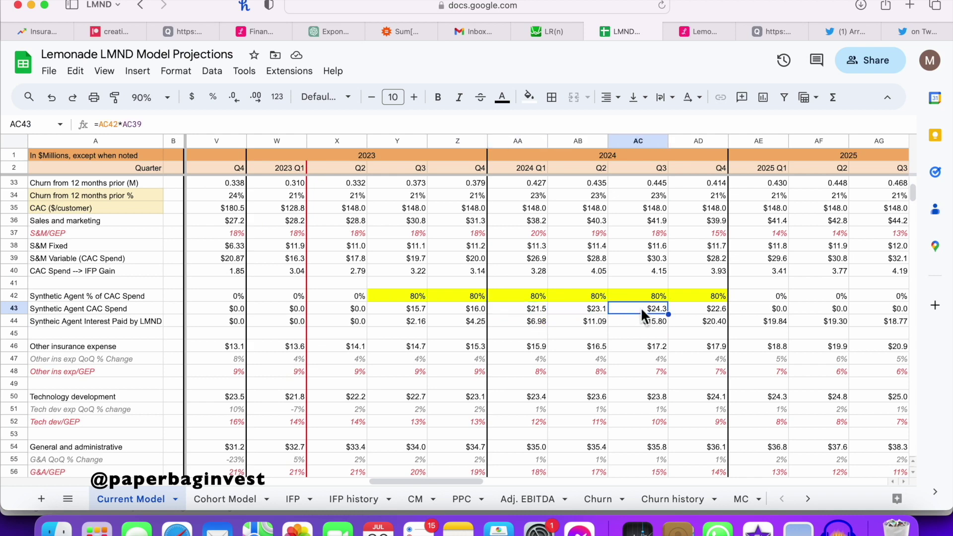
left_click(696, 312)
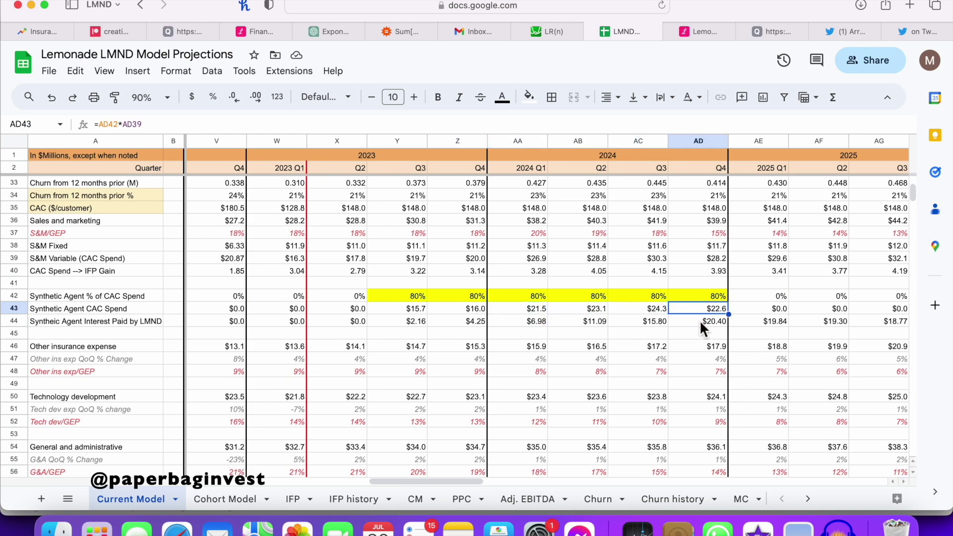
Highlight Synthetic Agent interest for 2023 Q3 through 2024 Q4 and inspect the 2025 Q1 Synthetic Agent CAC spend
scroll(699, 320, "right", 2)
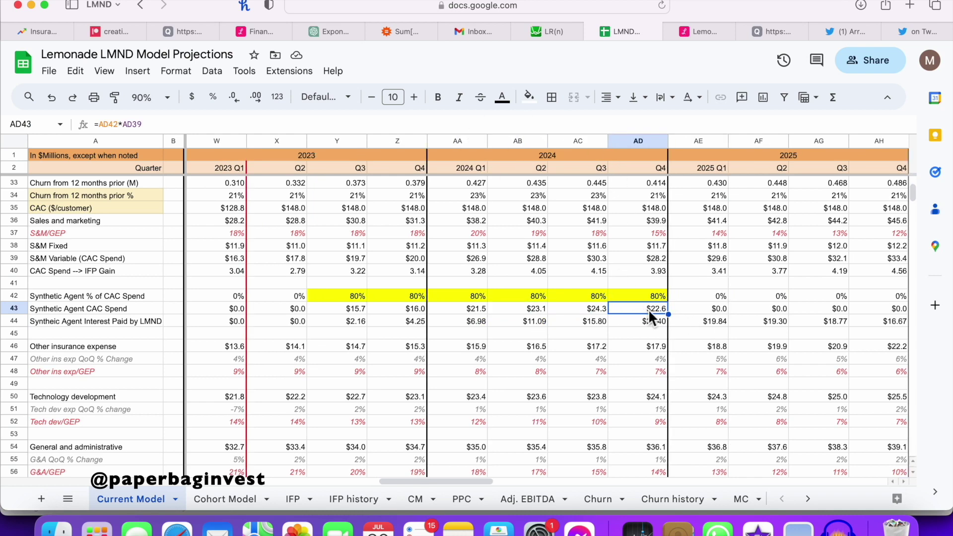
left_click_drag(339, 319, 634, 324)
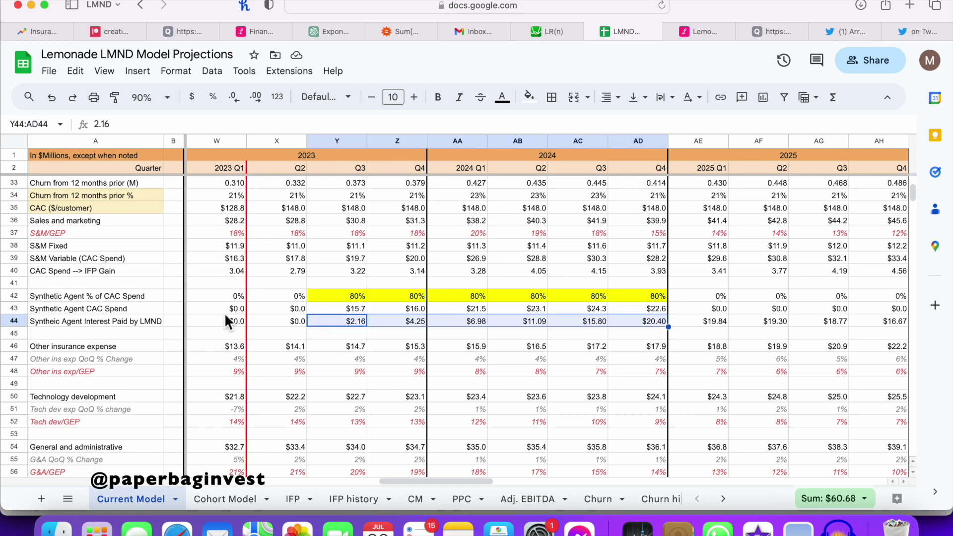
scroll(668, 342, "right", 6)
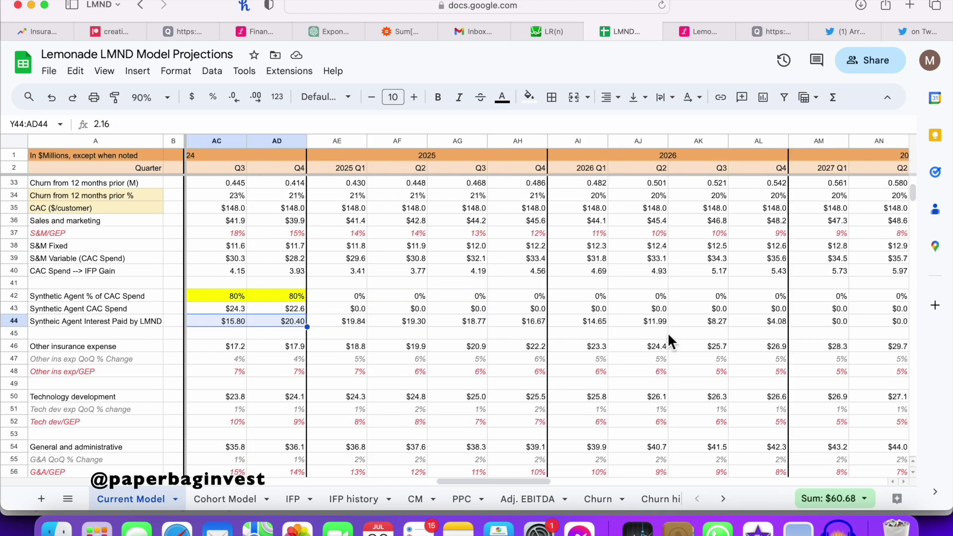
left_click(342, 310)
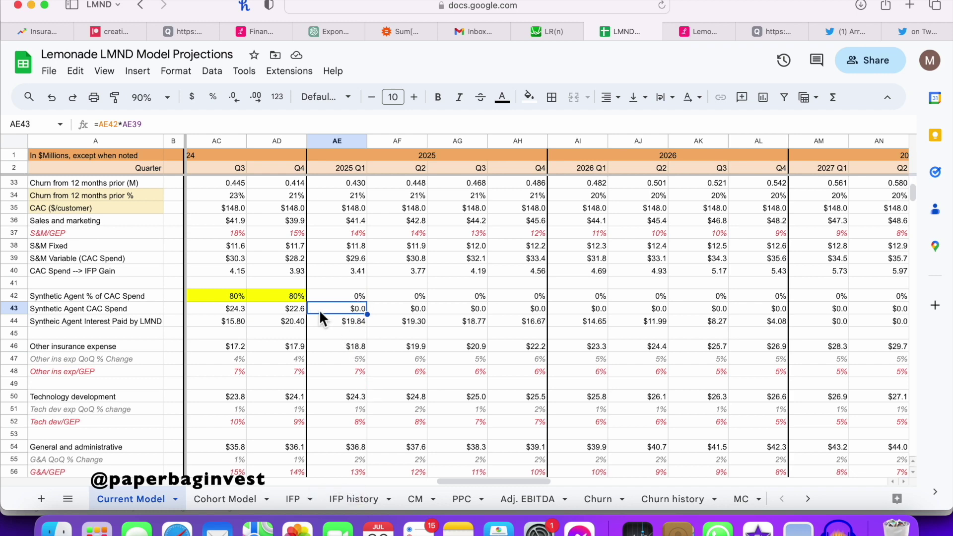
scroll(320, 308, "left", 5)
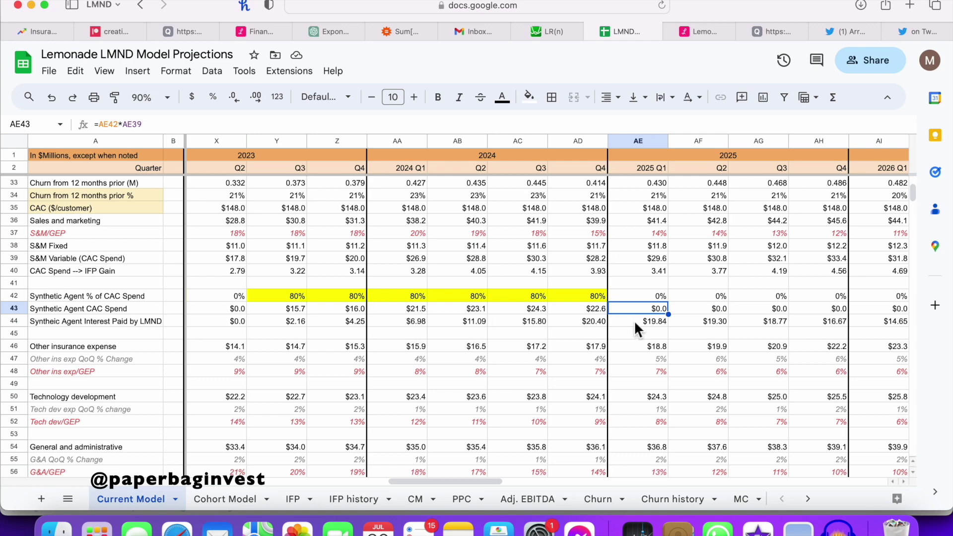
scroll(635, 324, "right", 2)
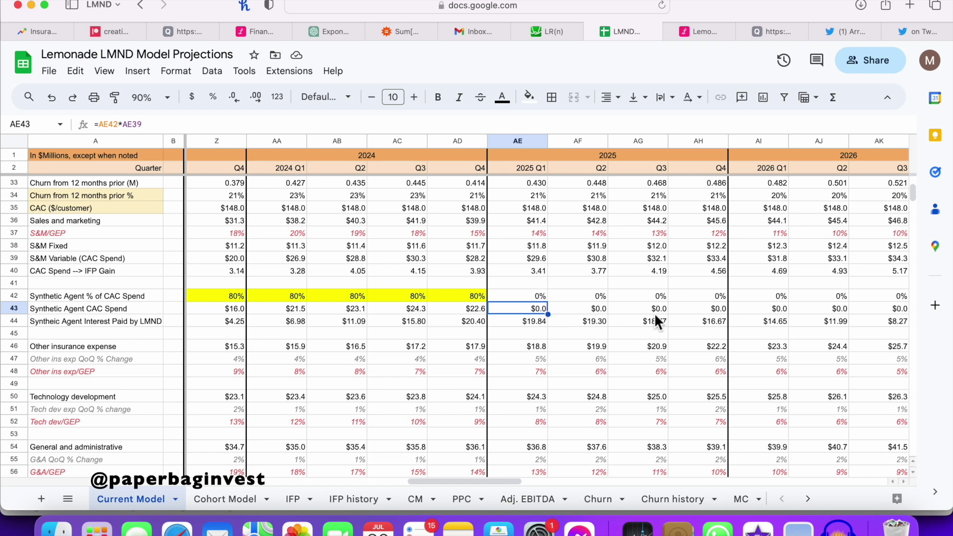
Highlight the 2025 Synthetic Agent CAC spend, and examine the interest paid across 2025 and 2026 up to 2026 Q4
left_click_drag(705, 310, 523, 306)
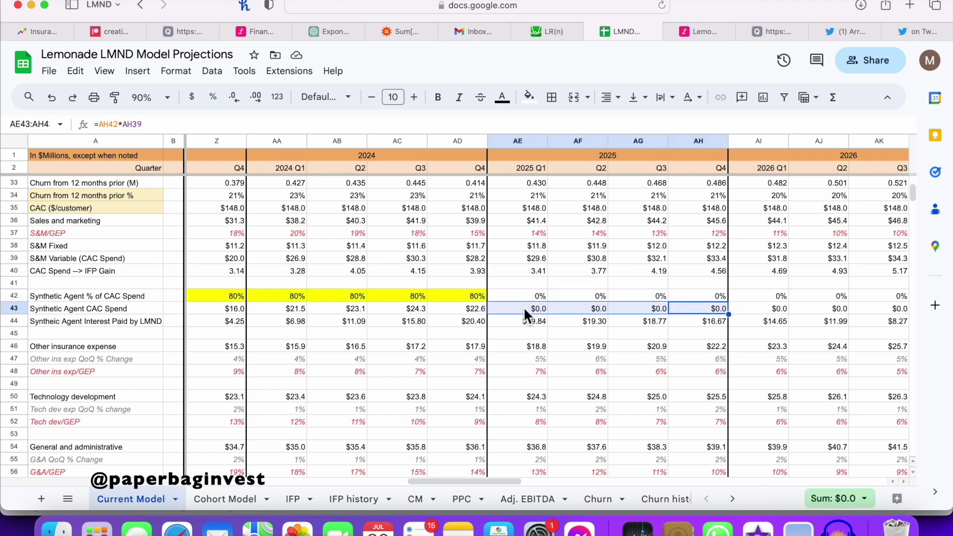
left_click(508, 323)
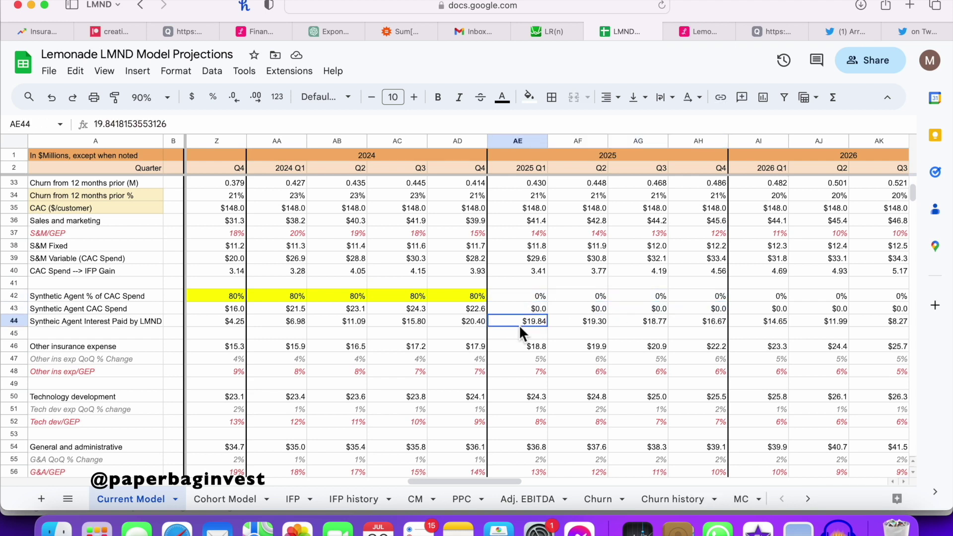
left_click_drag(552, 327, 719, 324)
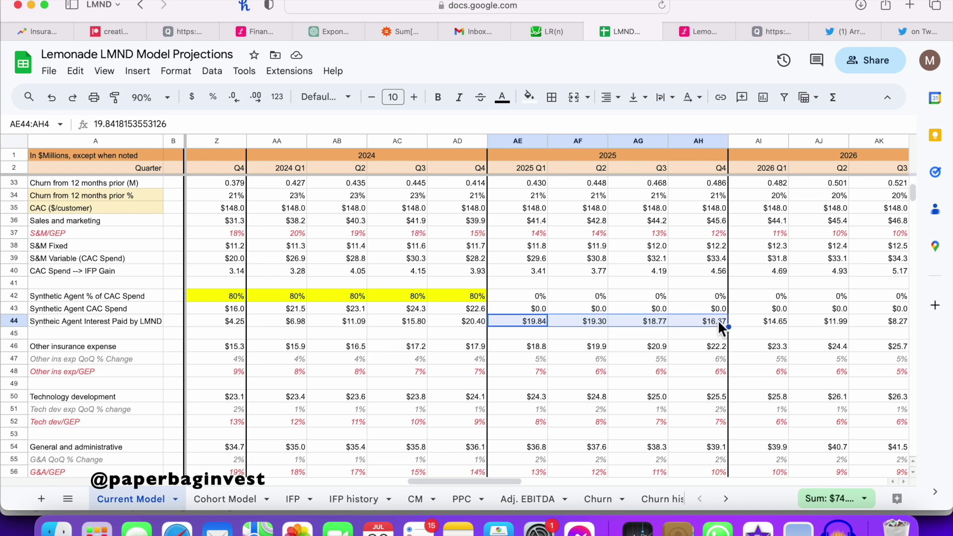
scroll(718, 319, "right", 3)
left_click_drag(593, 321, 763, 322)
scroll(764, 322, "right", 2)
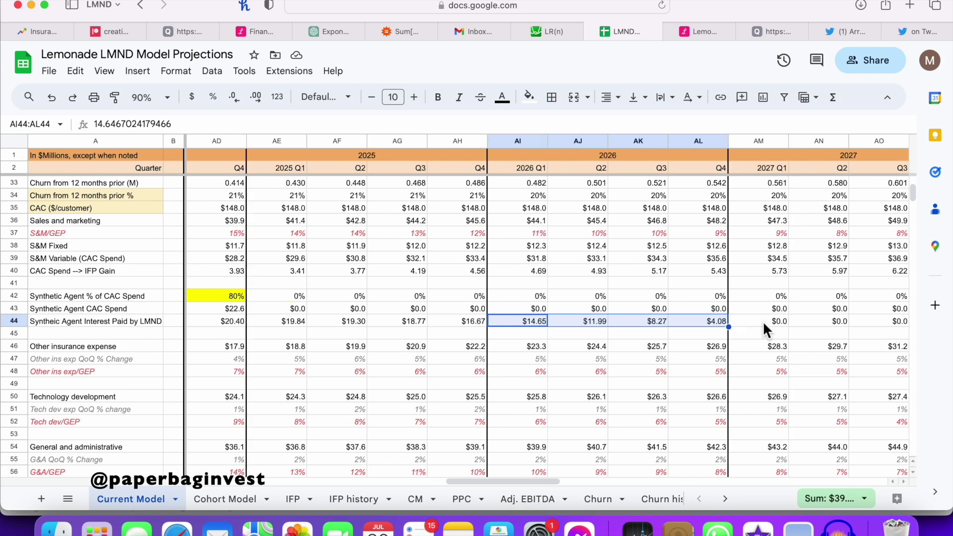
scroll(775, 321, "left", 2)
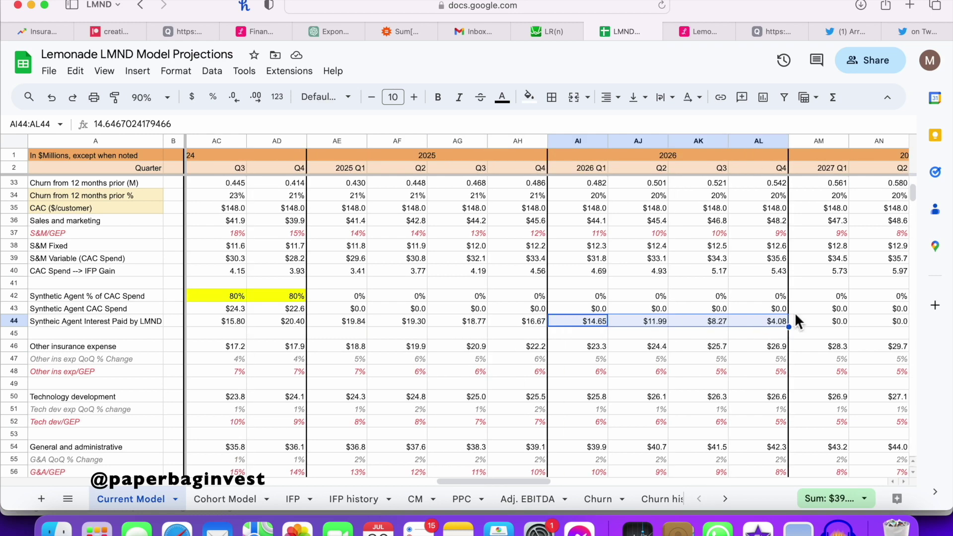
left_click(761, 323)
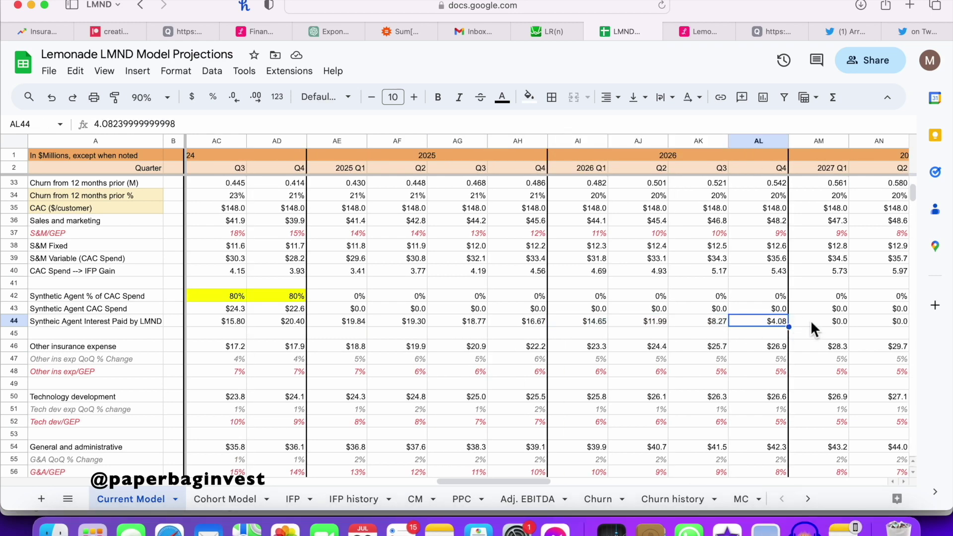
Sum the Synthetic Agent interest for 2023 Q3 through 2026 Q4 and compare it with the summed CAC spend for 2023 Q3 through 2024 Q4
scroll(323, 321, "left", 5)
left_click(296, 322, "shift")
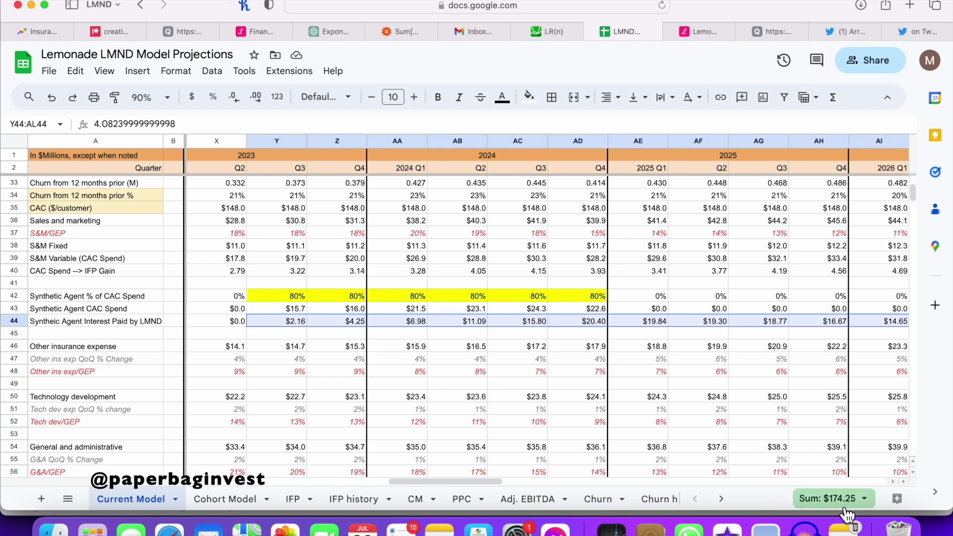
left_click_drag(589, 308, 292, 310)
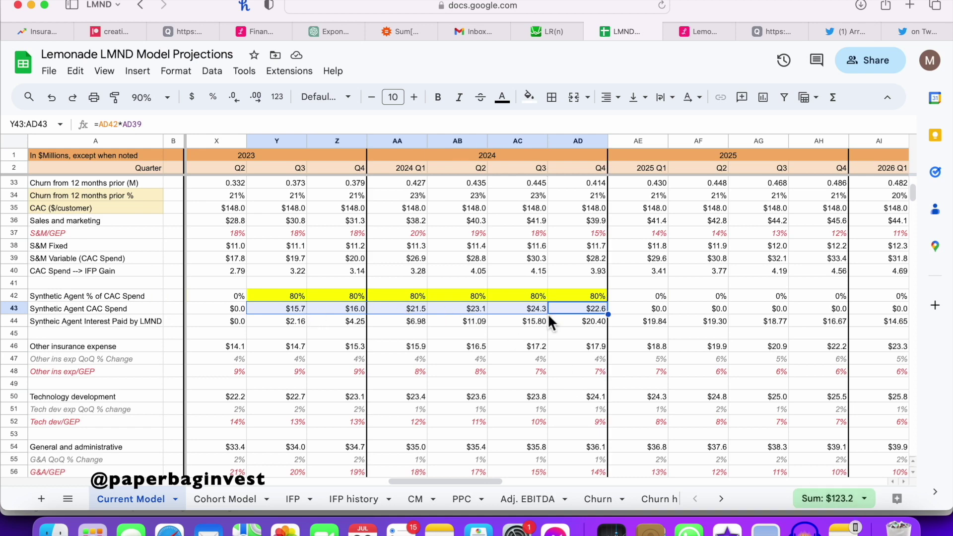
scroll(306, 401, "left", 3)
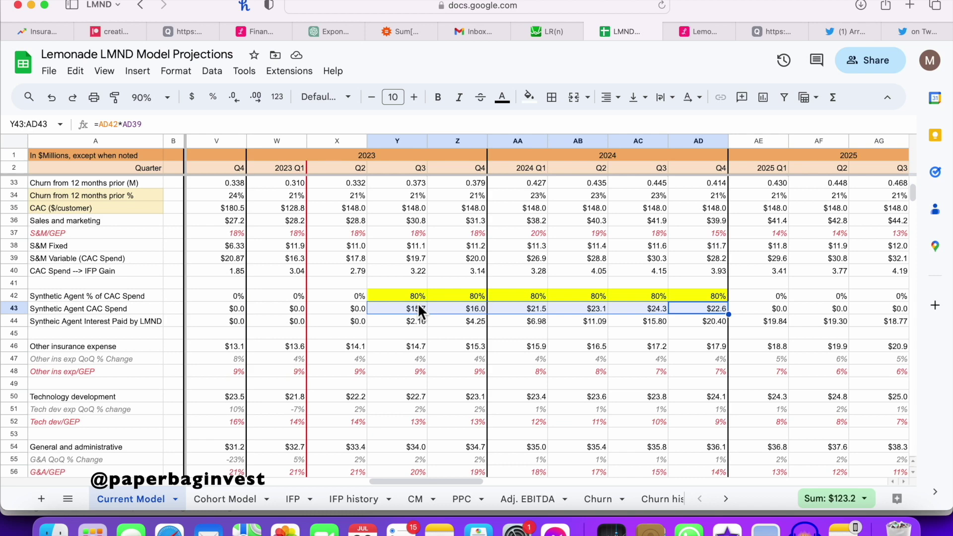
scroll(528, 320, "right", 2)
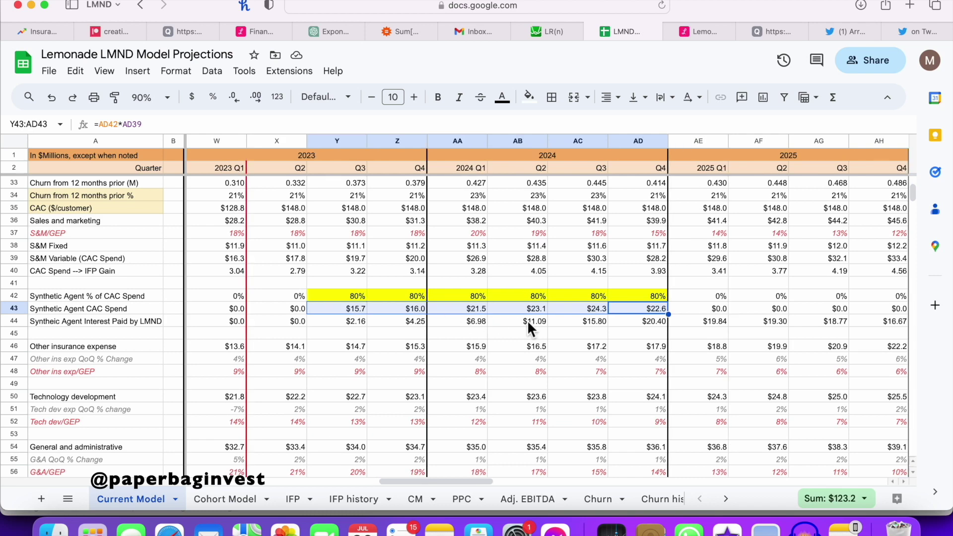
scroll(532, 320, "right", 3)
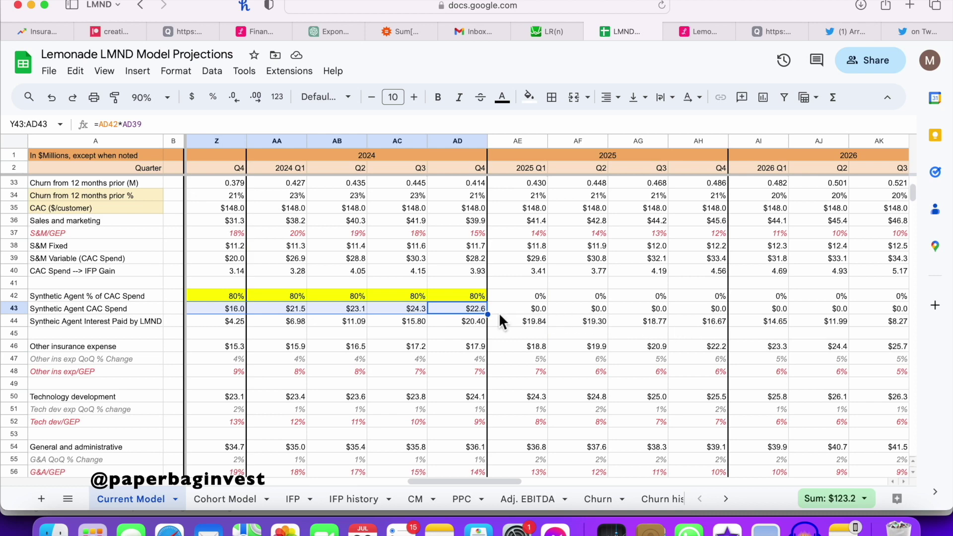
scroll(462, 319, "left", 2)
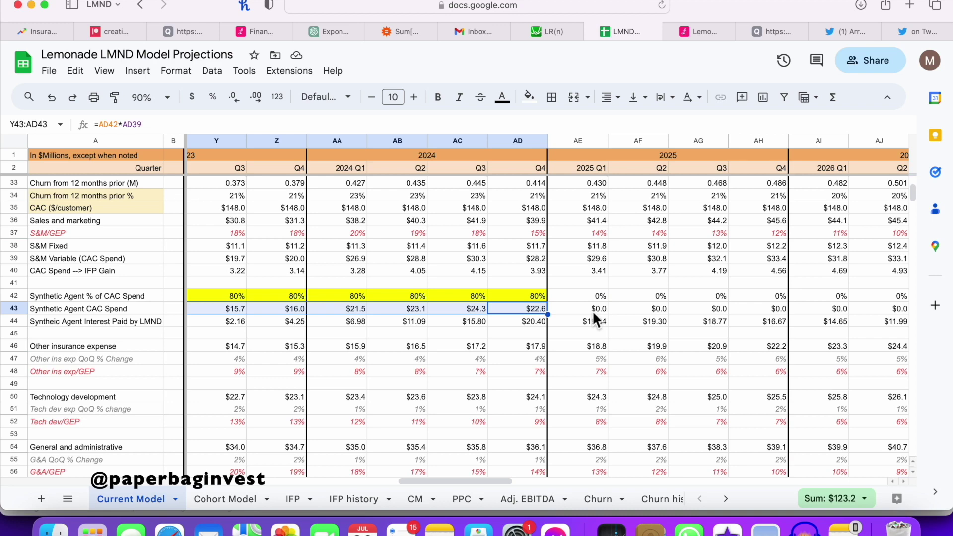
Inspect the quarter-over-quarter change in other insurance expense for 2023 Q1 and the 2023 Q2 assumption
scroll(566, 343, "down", 2)
scroll(566, 343, "left", 3)
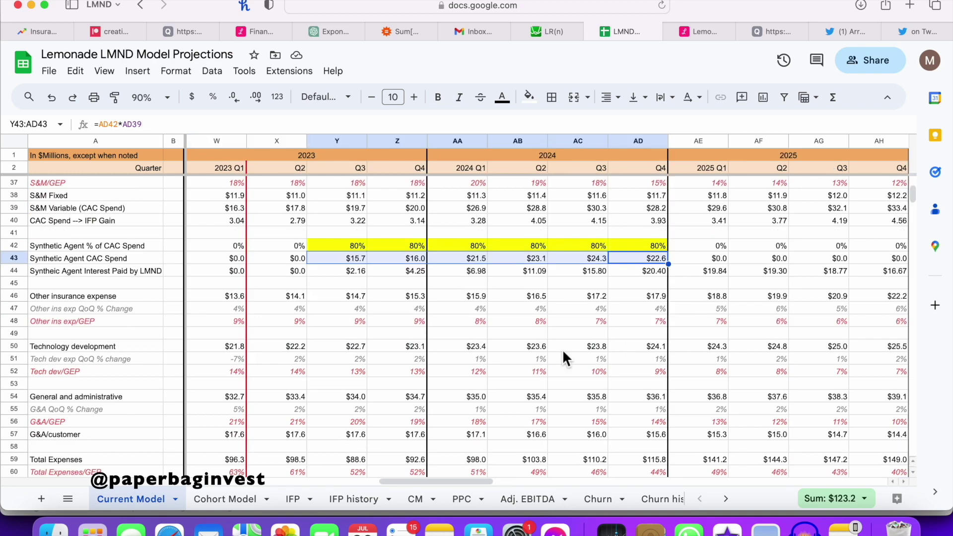
scroll(524, 352, "down", 1)
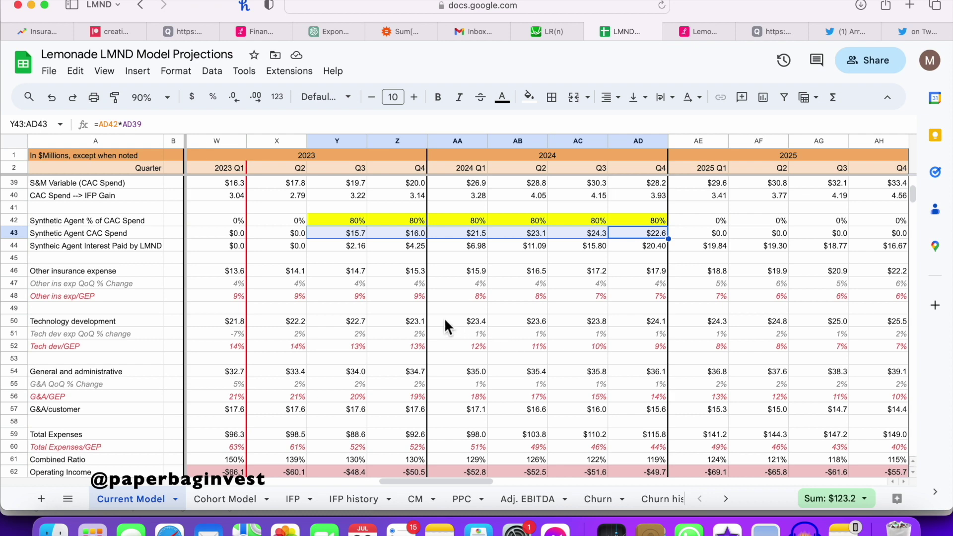
scroll(395, 314, "left", 3)
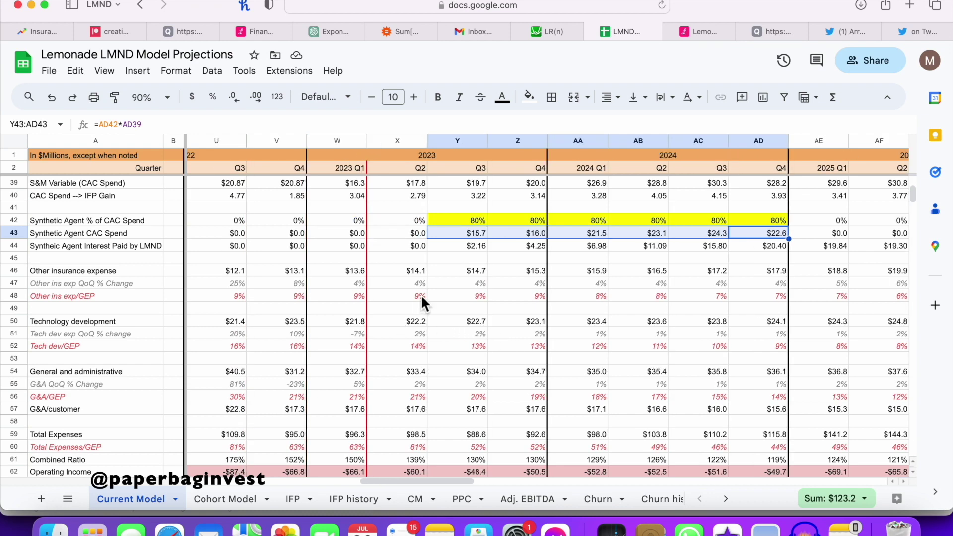
left_click(407, 283)
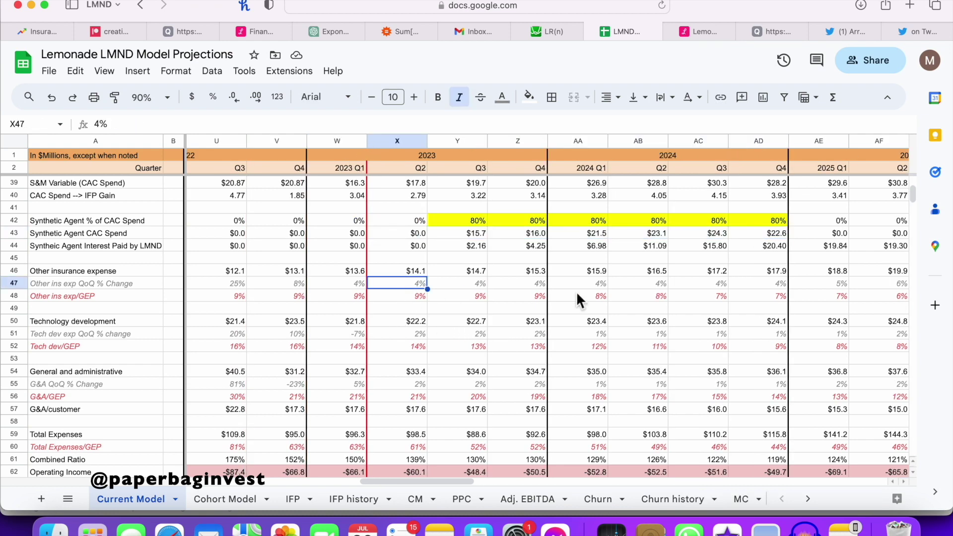
left_click(331, 284)
left_click(402, 288)
scroll(422, 286, "left", 3)
scroll(438, 292, "right", 4)
Examine the technology development quarter-over-quarter change from 2023 Q2, highlight the 2024 quarters, and check the assumptions out to 2029
scroll(438, 286, "down", 2)
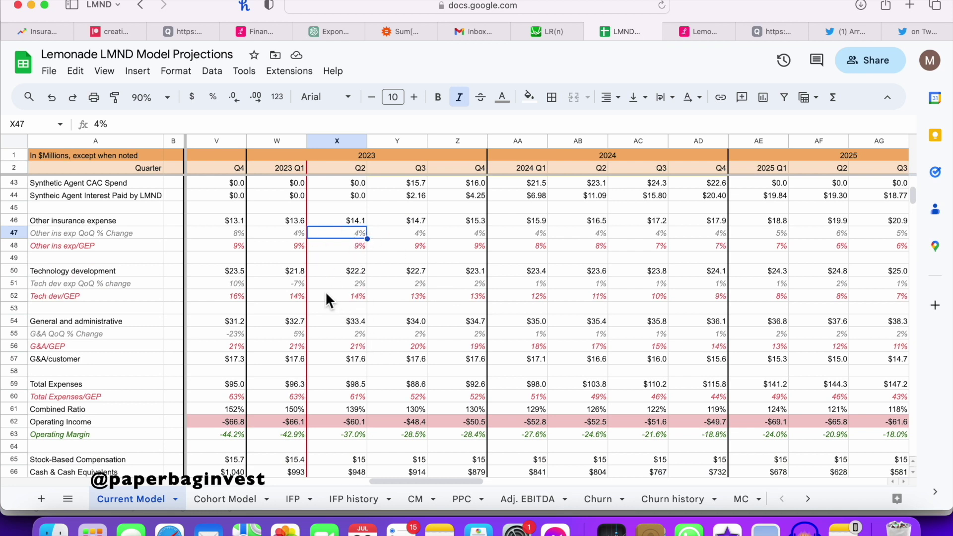
left_click(355, 285)
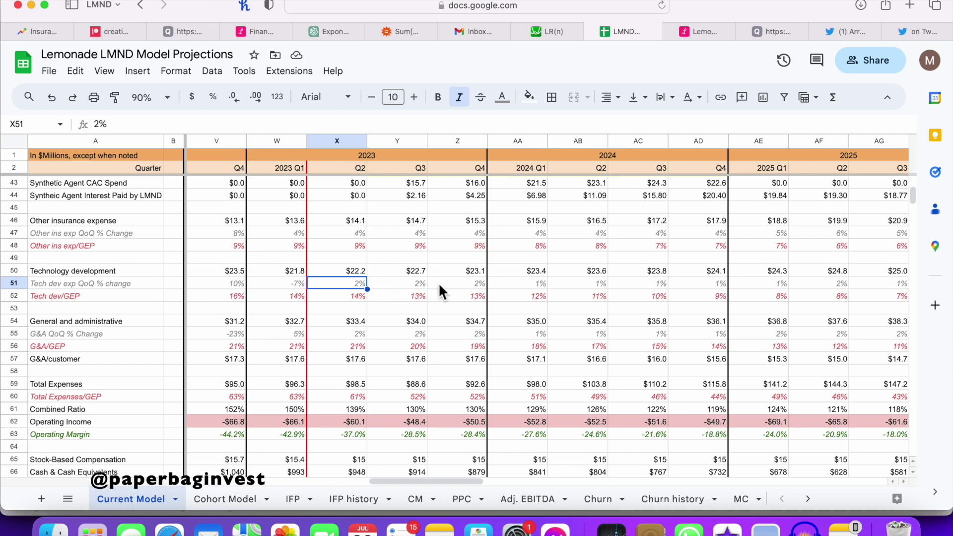
left_click_drag(708, 282, 531, 286)
scroll(531, 285, "right", 4)
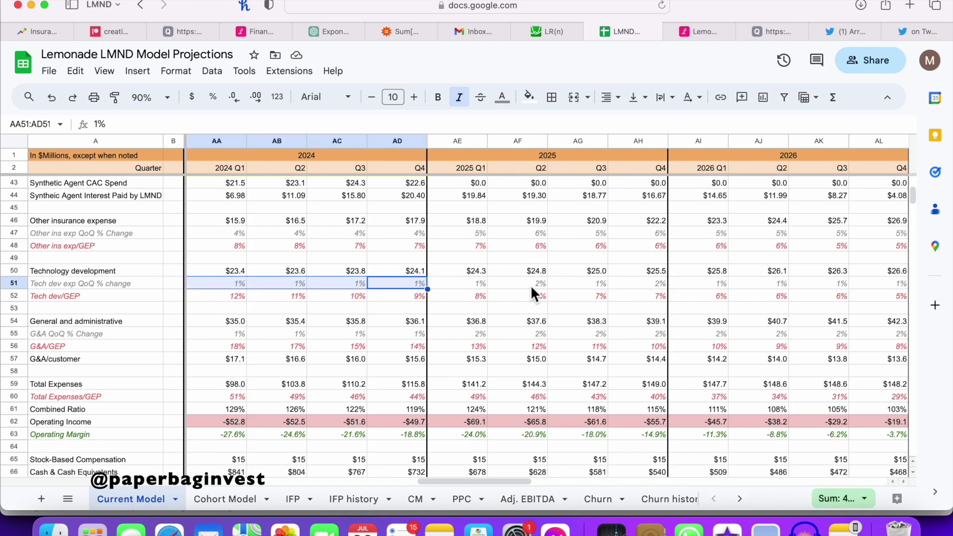
scroll(649, 291, "right", 8)
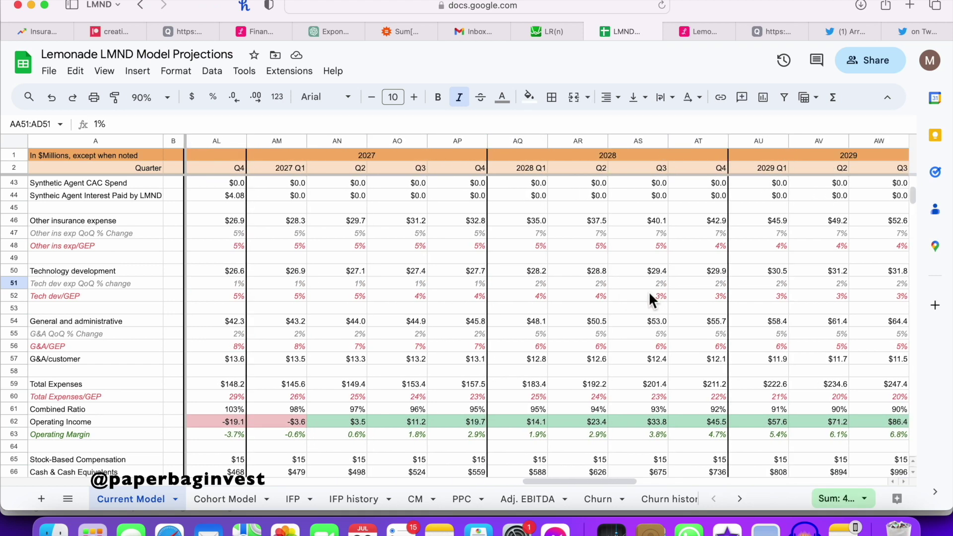
scroll(649, 291, "left", 10)
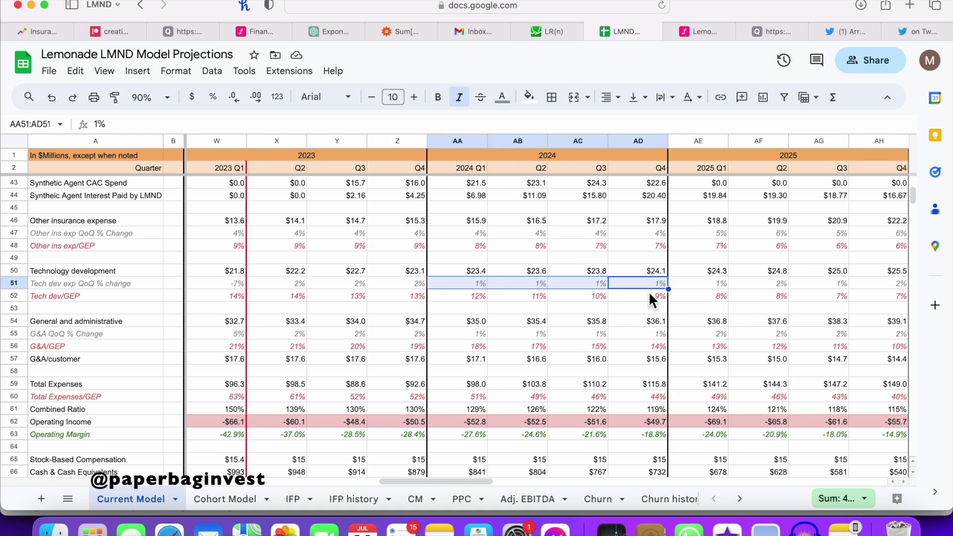
scroll(289, 286, "left", 2)
left_click(396, 286)
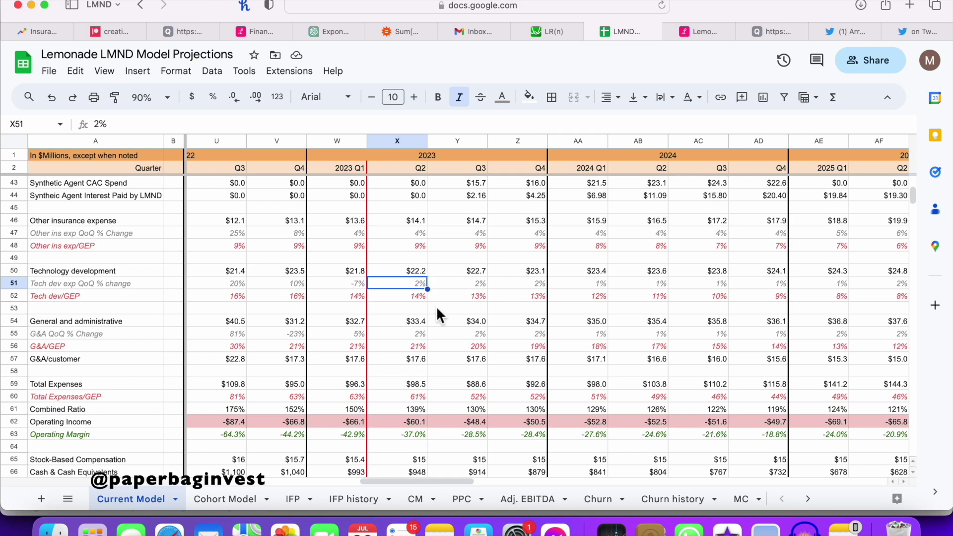
Compare the historical G&A quarter-over-quarter change from 2021 through 2023 Q1 with the 2023 Q2 assumption
left_click(354, 333)
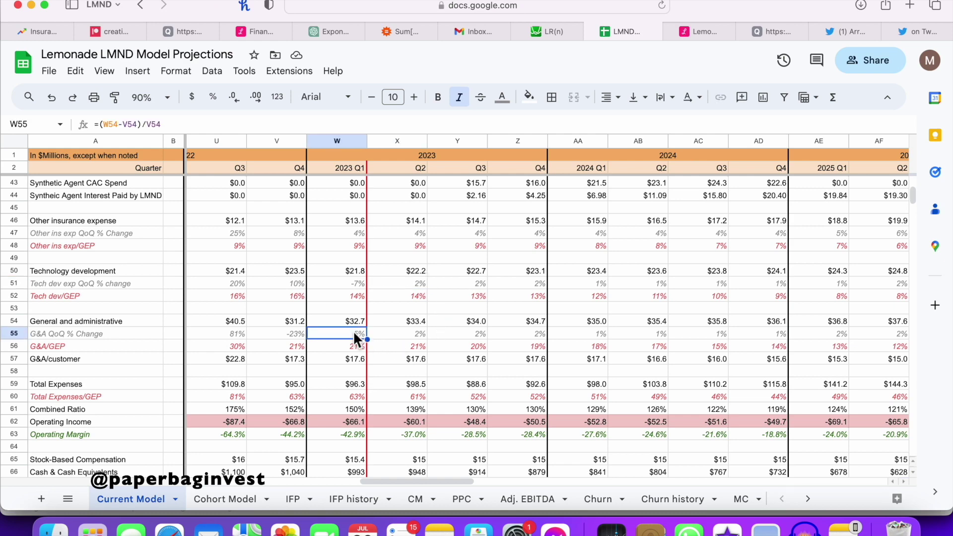
scroll(357, 338, "left", 1)
scroll(357, 337, "left", 4)
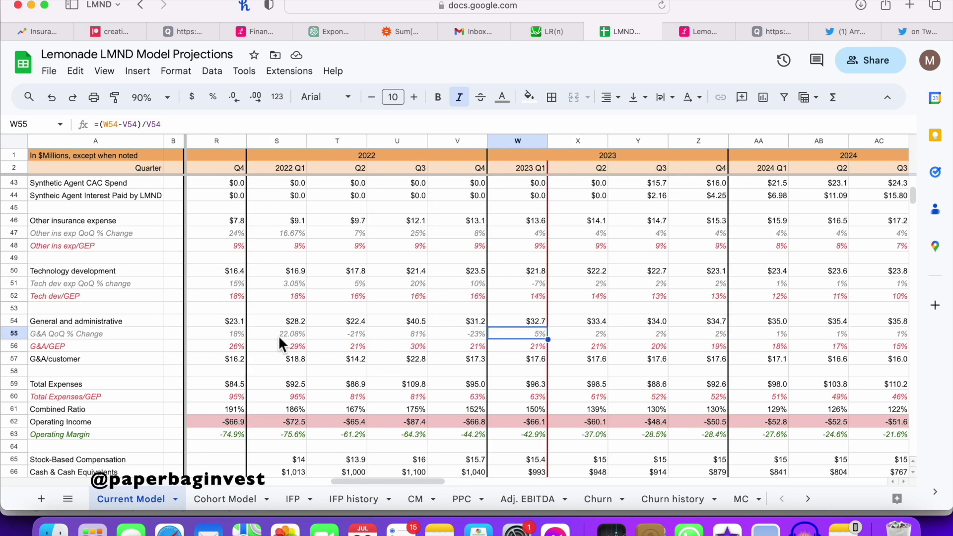
scroll(273, 335, "left", 1)
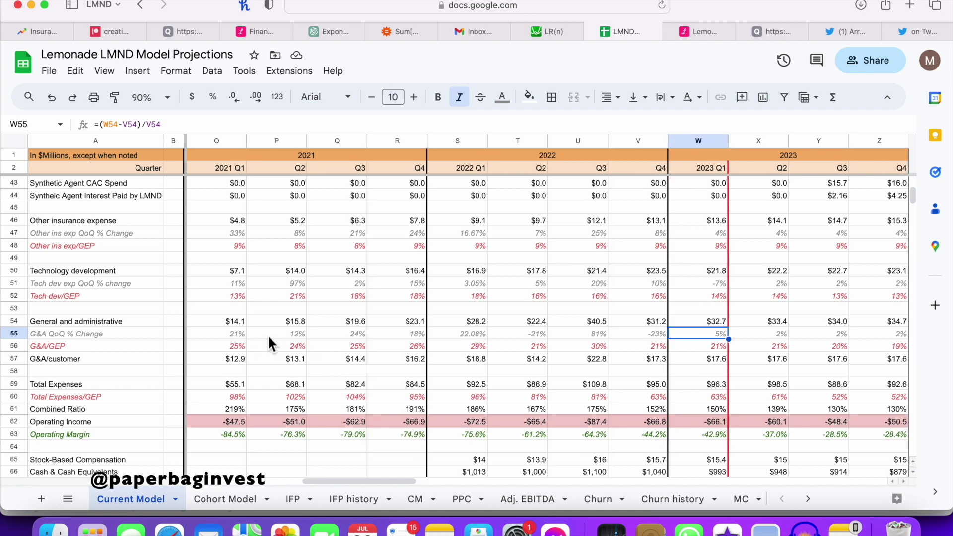
scroll(370, 342, "right", 4)
left_click(523, 335)
scroll(524, 334, "right", 1)
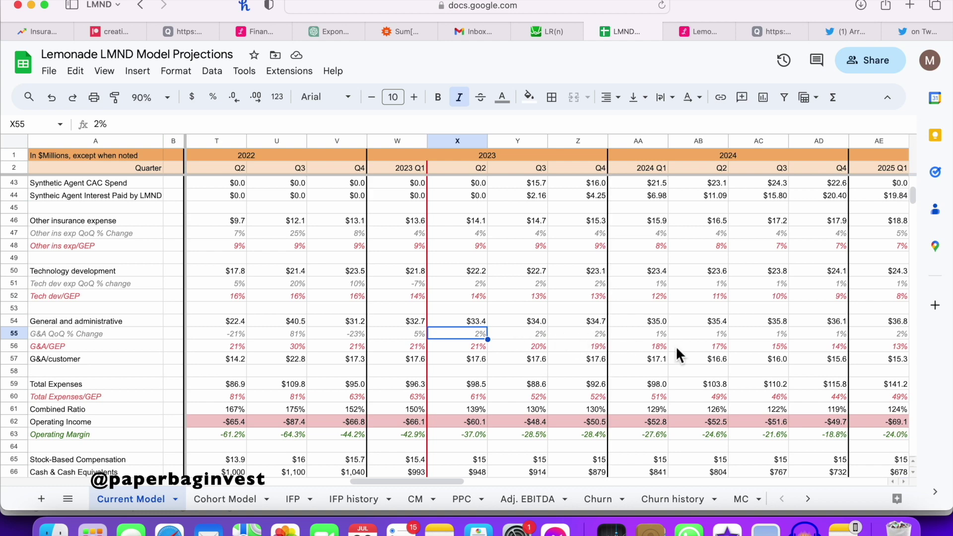
scroll(676, 348, "right", 1)
Highlight the Total Expenses row and inspect its 2023 Q2 formula against the expense lines above
scroll(676, 349, "down", 2)
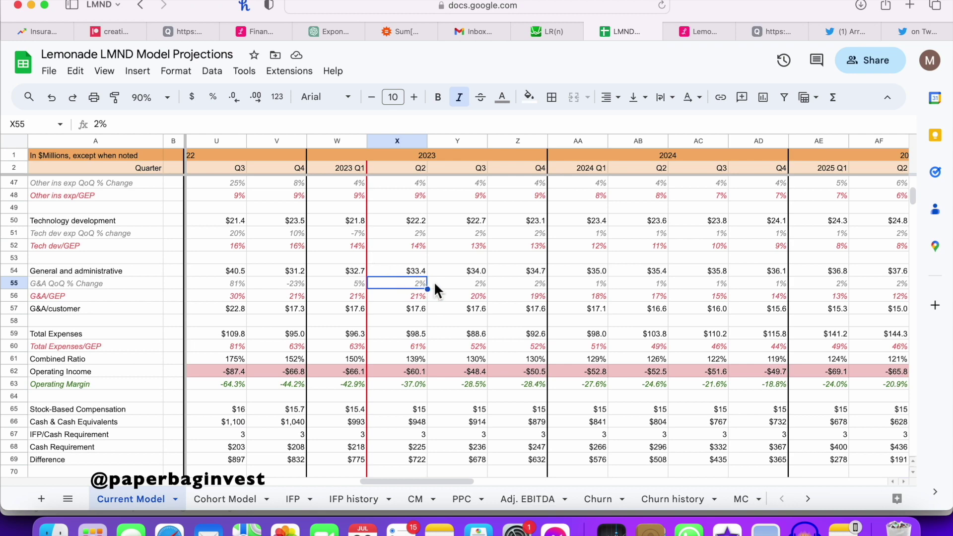
scroll(442, 283, "down", 3)
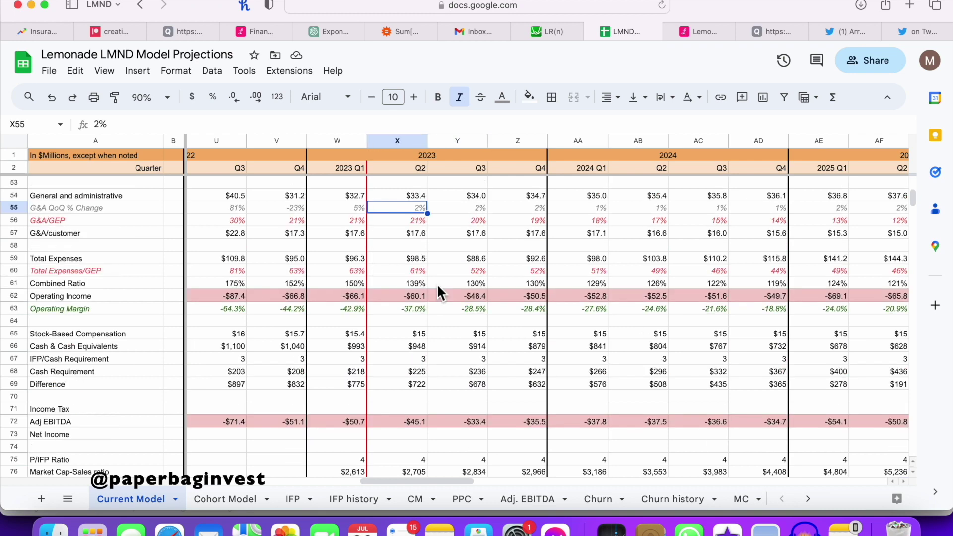
left_click(403, 257)
left_click(13, 259)
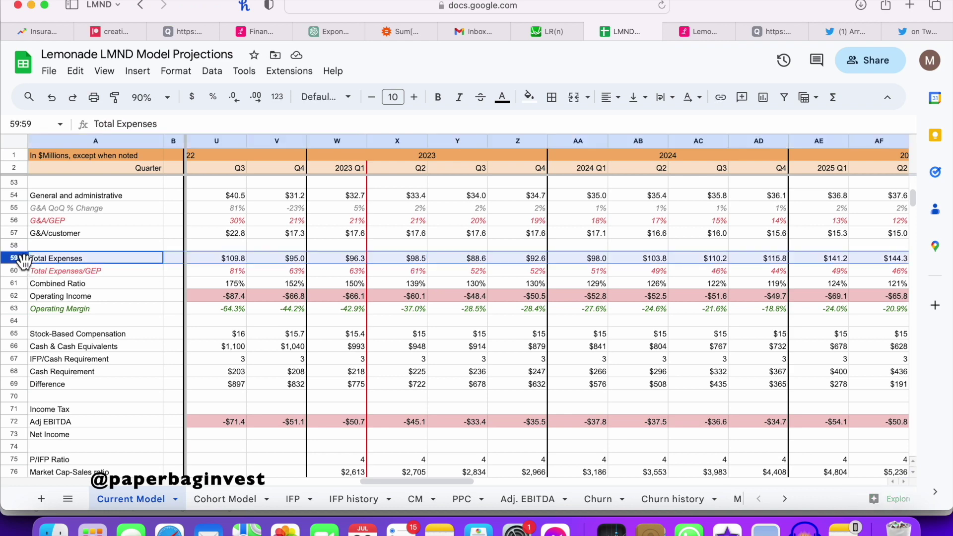
left_click(396, 258)
scroll(477, 294, "up", 5)
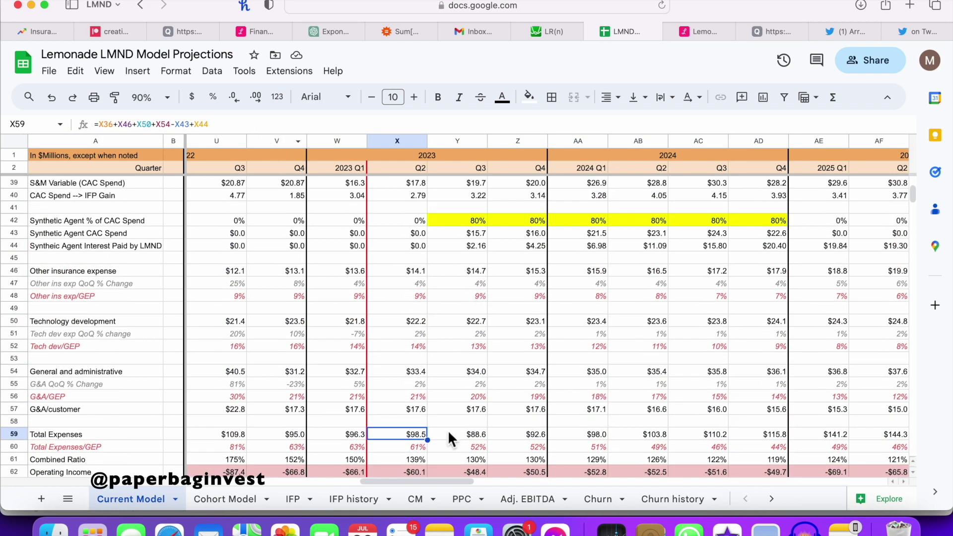
Trace the cells referenced by the 2023 Q3 Total Expenses formula, leaving the formula unedited
left_click(449, 433)
double_click(477, 435)
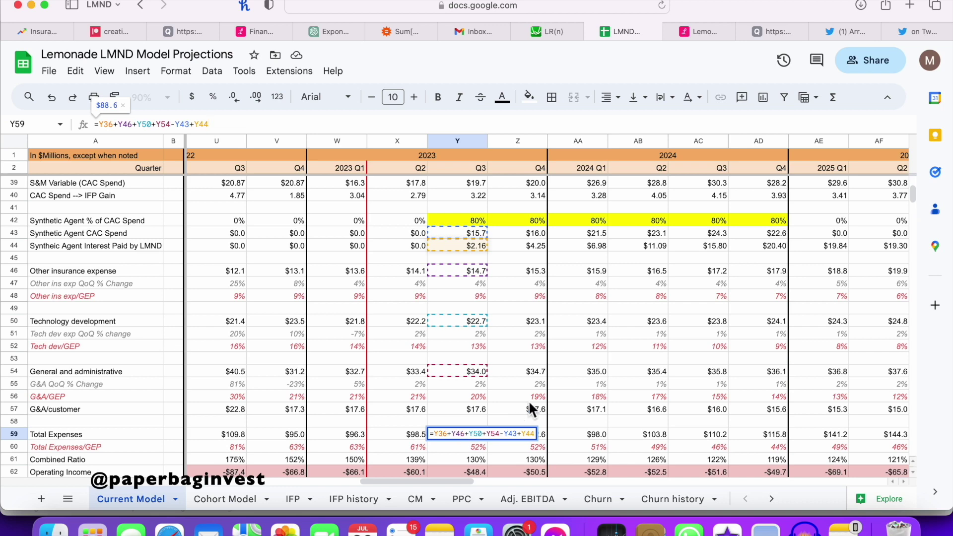
scroll(529, 401, "down", 2)
key("Escape")
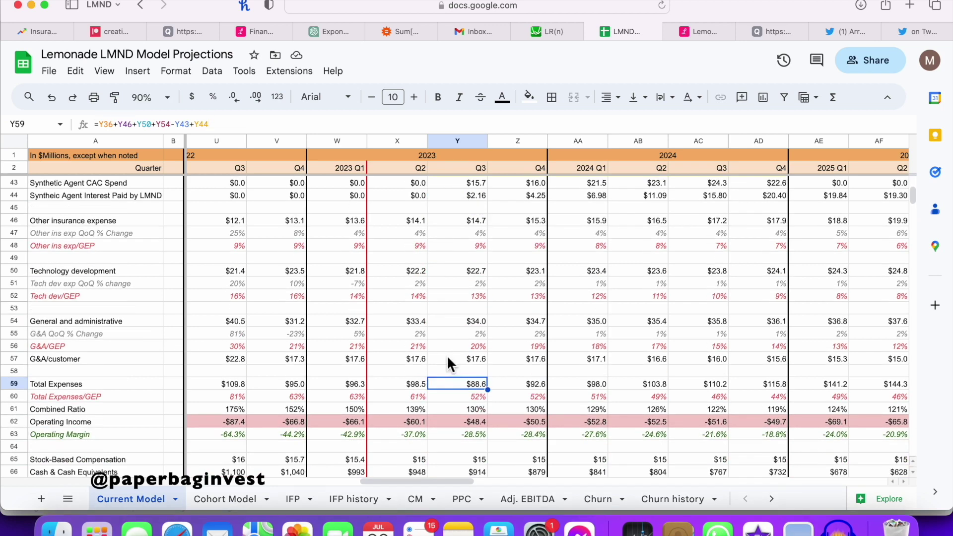
Highlight the Total Expenses/GEP row, inspect 2023 Q2, and view the Exp history and Exp charts
left_click(14, 396)
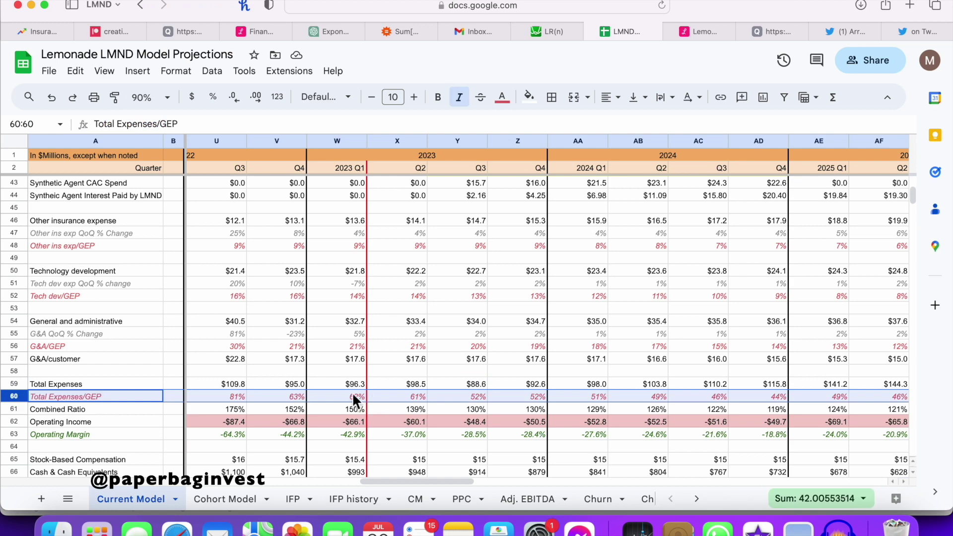
left_click(402, 397)
scroll(616, 499, "right", 3)
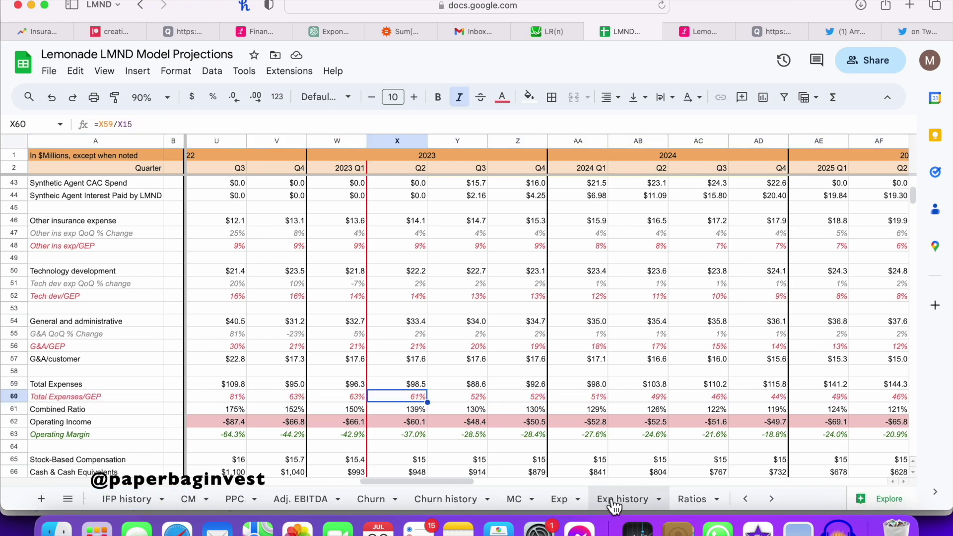
left_click(616, 499)
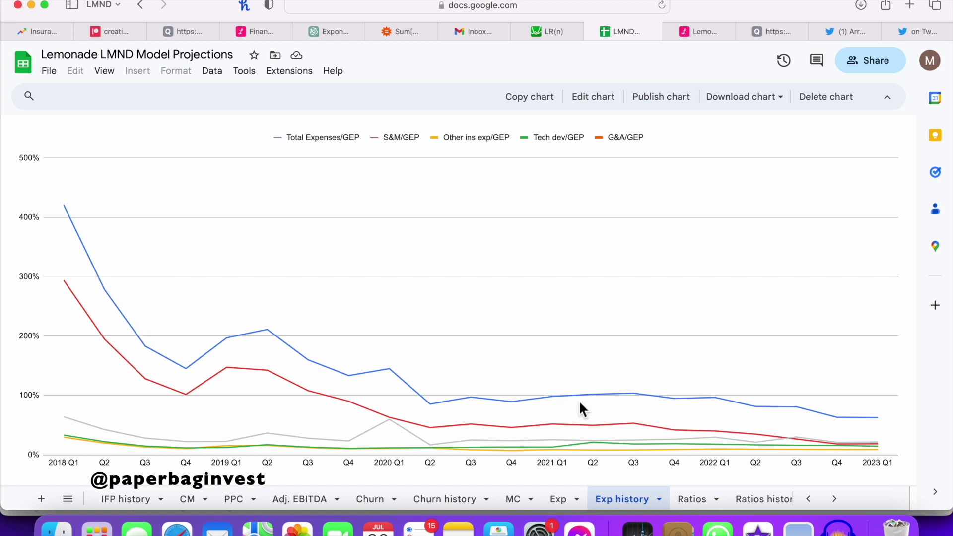
left_click(559, 499)
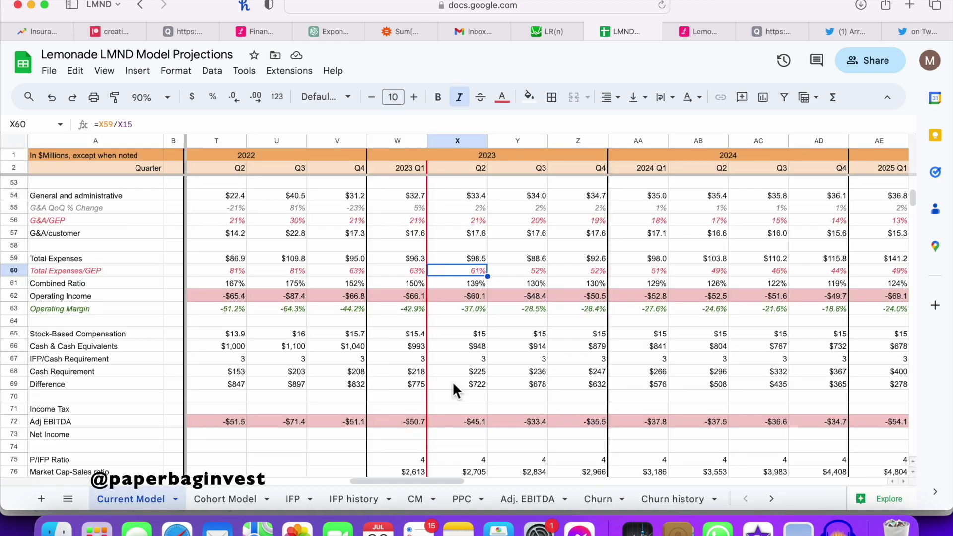
Highlight the Stock-Based Compensation assumptions for 2023 Q2 through Q4 in the Current Model
left_click_drag(459, 334, 580, 335)
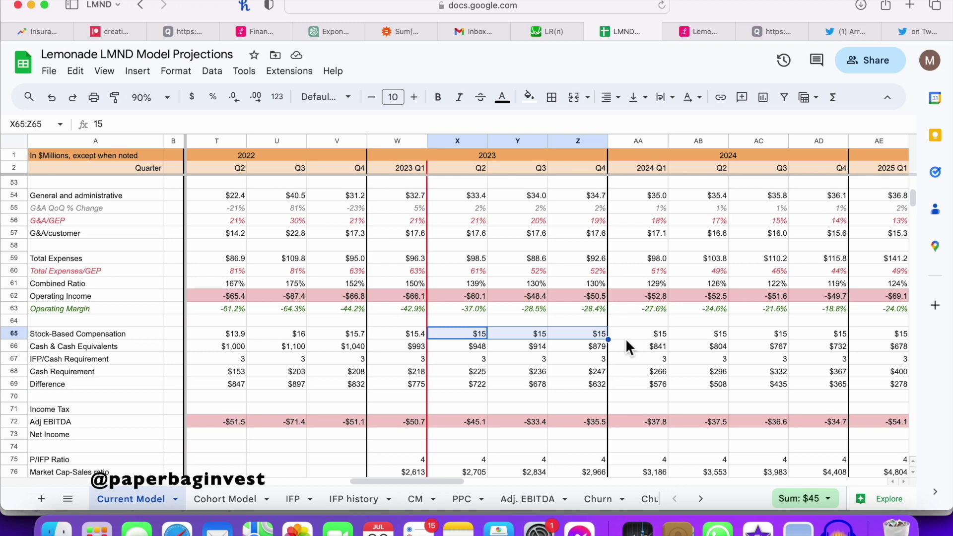
scroll(595, 342, "down", 4)
scroll(596, 343, "left", 1)
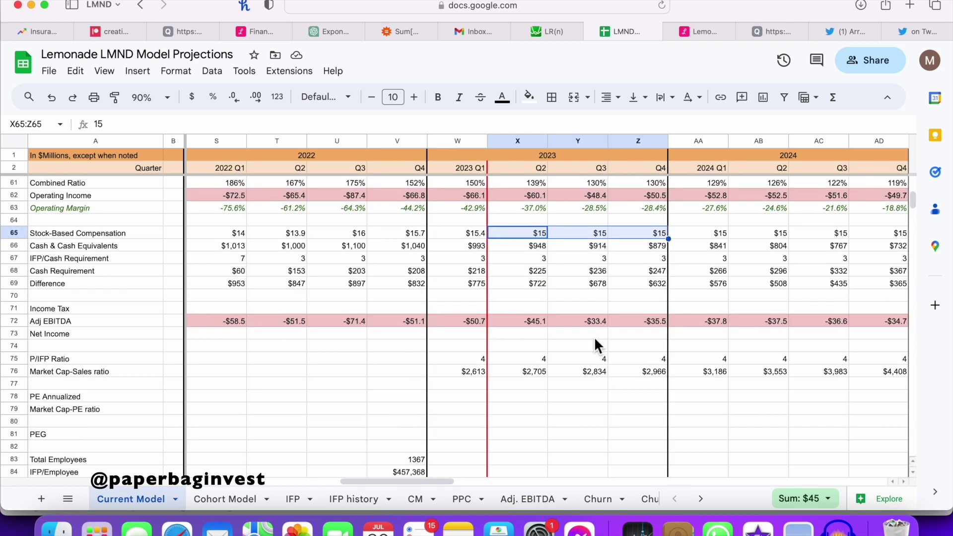
scroll(596, 342, "up", 1)
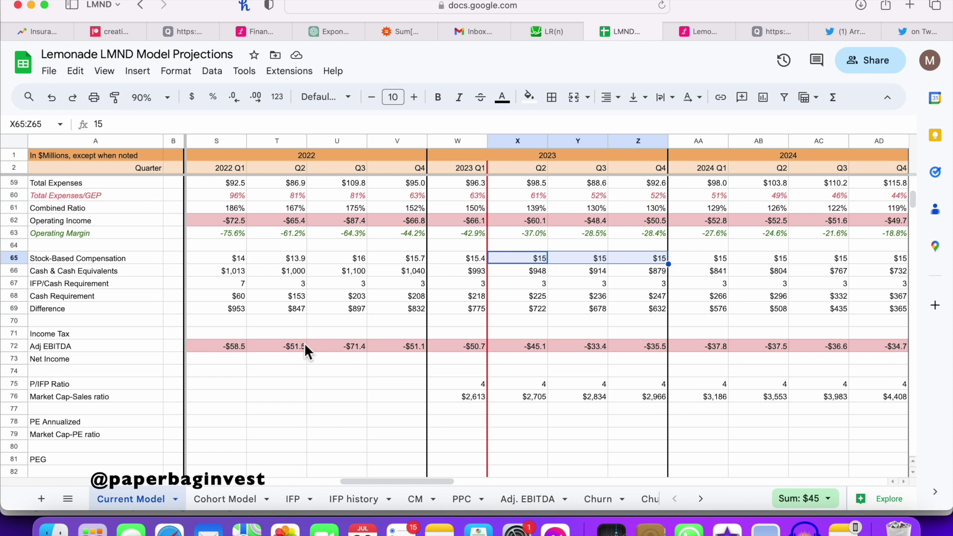
Inspect Adj EBITDA for 2023 Q1 and Q2, and compare it with the Q2 and full-year 2023 guidance table in the PDF
left_click(15, 346)
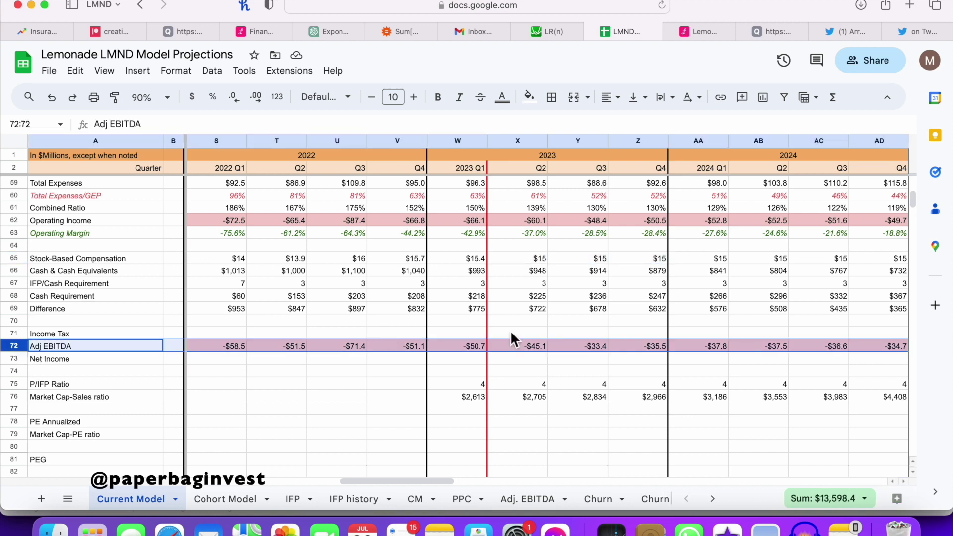
left_click(541, 348)
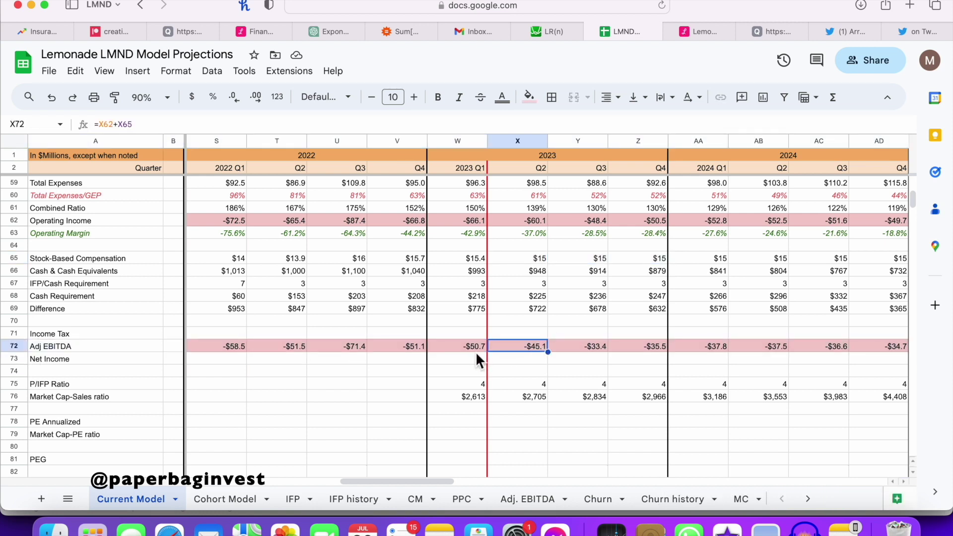
left_click(467, 349)
left_click(516, 348)
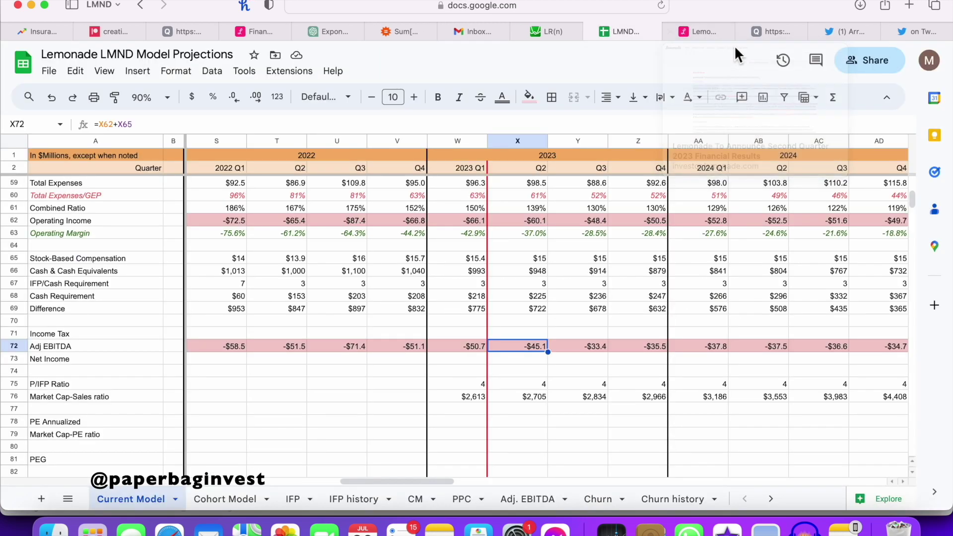
left_click(772, 33)
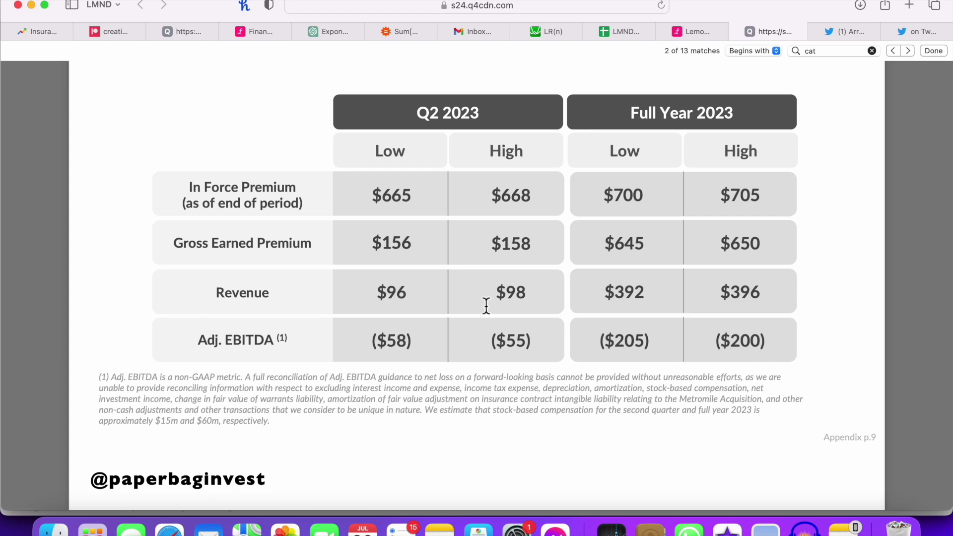
left_click(618, 31)
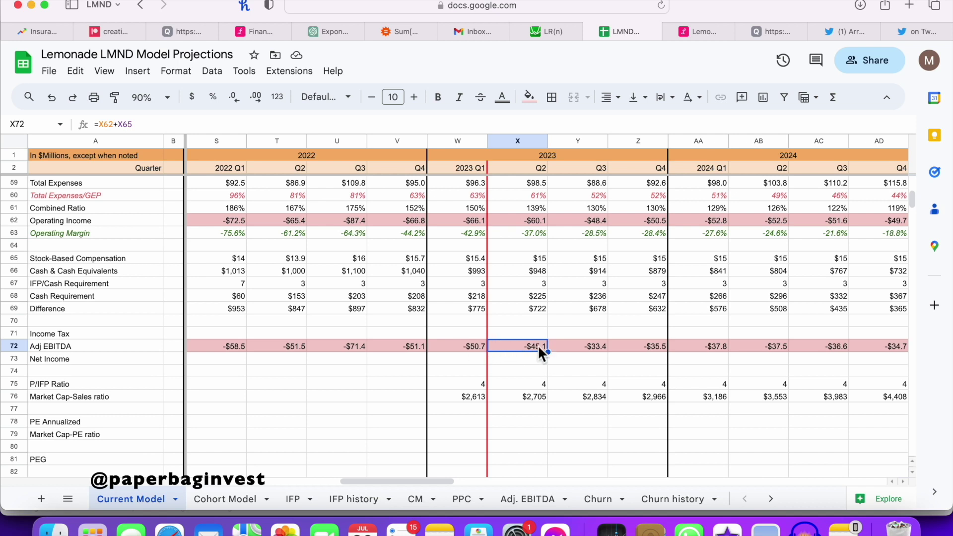
Highlight Adj EBITDA for 2023 Q3 and Q4, then the Synthetic Agent CAC Spend for the same two quarters
left_click_drag(586, 346, 634, 352)
scroll(622, 321, "up", 10)
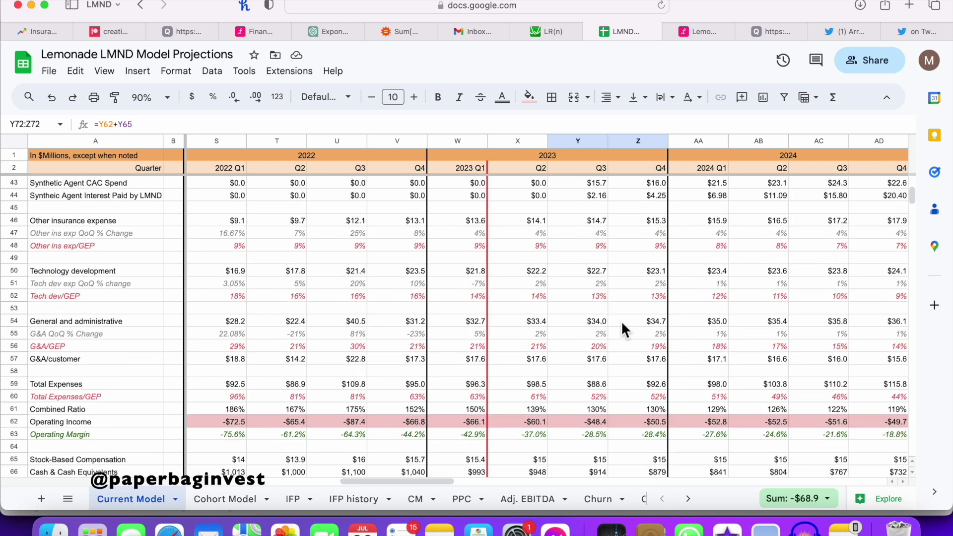
scroll(621, 321, "up", 2)
scroll(621, 320, "down", 4)
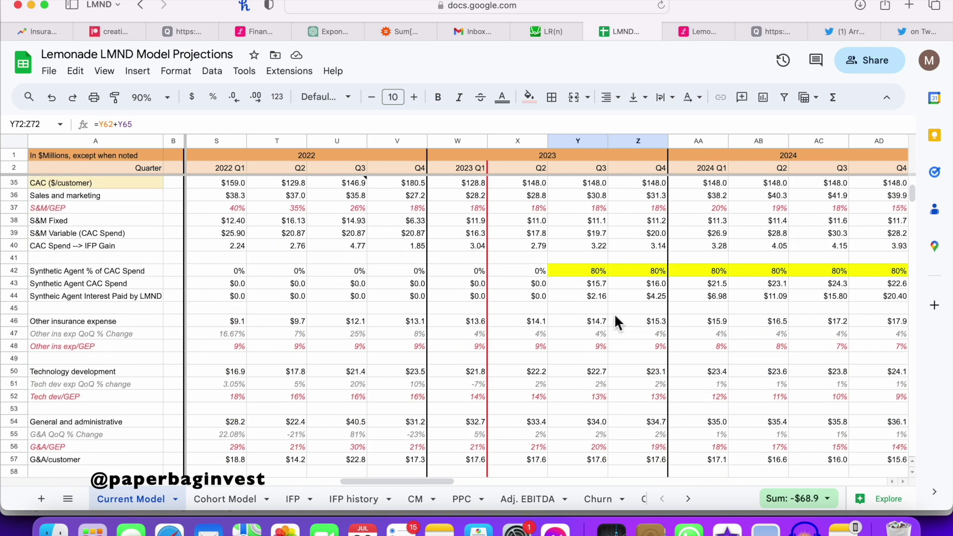
left_click_drag(581, 284, 635, 283)
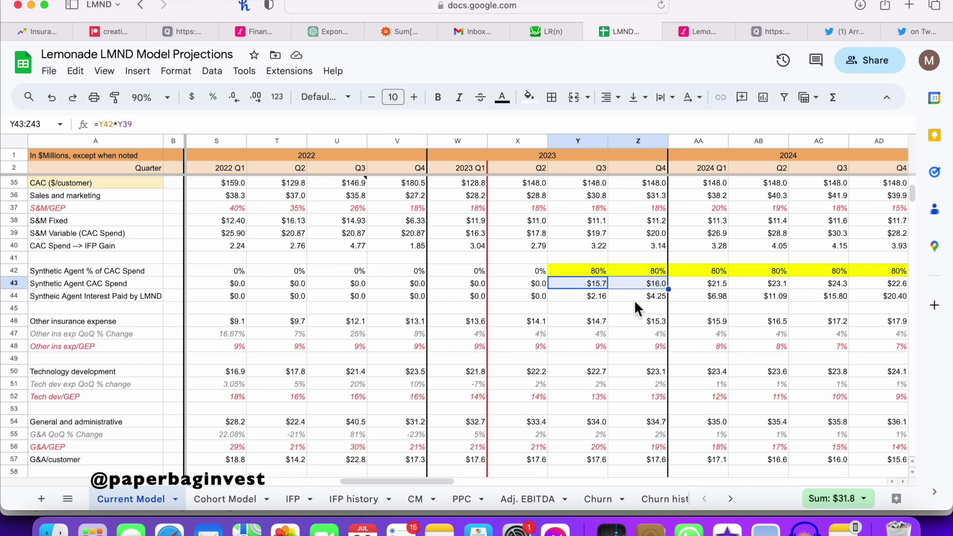
Highlight the Synthetic Agent Interest Paid by LMND for 2023 Q3 and Q4, then Adj EBITDA for all four 2023 quarters
left_click_drag(593, 298, 627, 295)
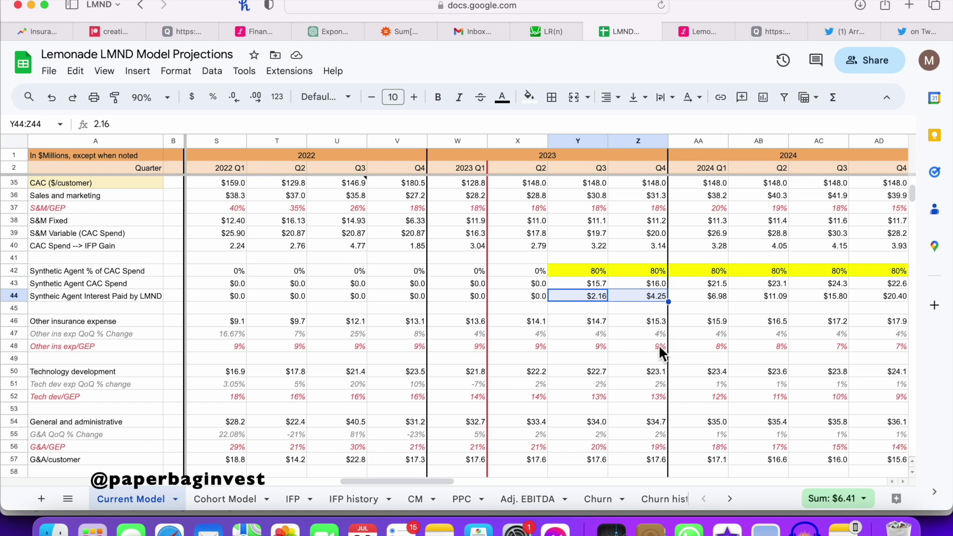
scroll(660, 345, "down", 9)
scroll(659, 345, "right", 2)
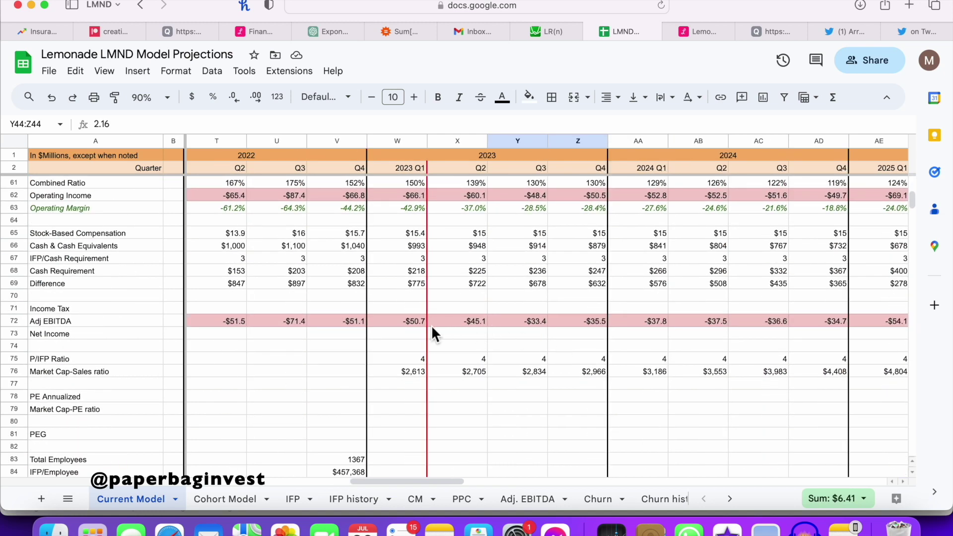
left_click_drag(412, 323, 582, 322)
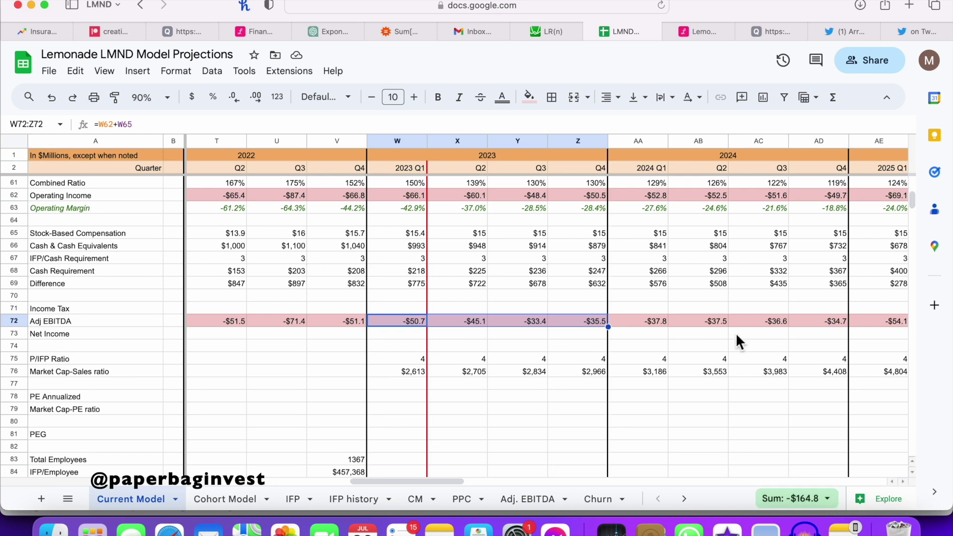
Check the full-year 2023 Adj. EBITDA guidance in the PDF and compare it with the Current Model's 2023 sum
left_click(774, 31)
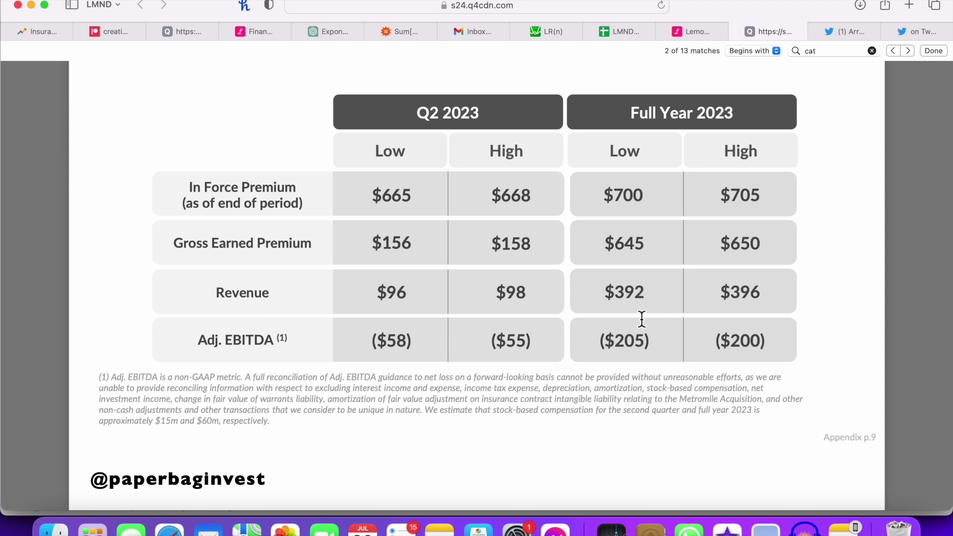
left_click(622, 32)
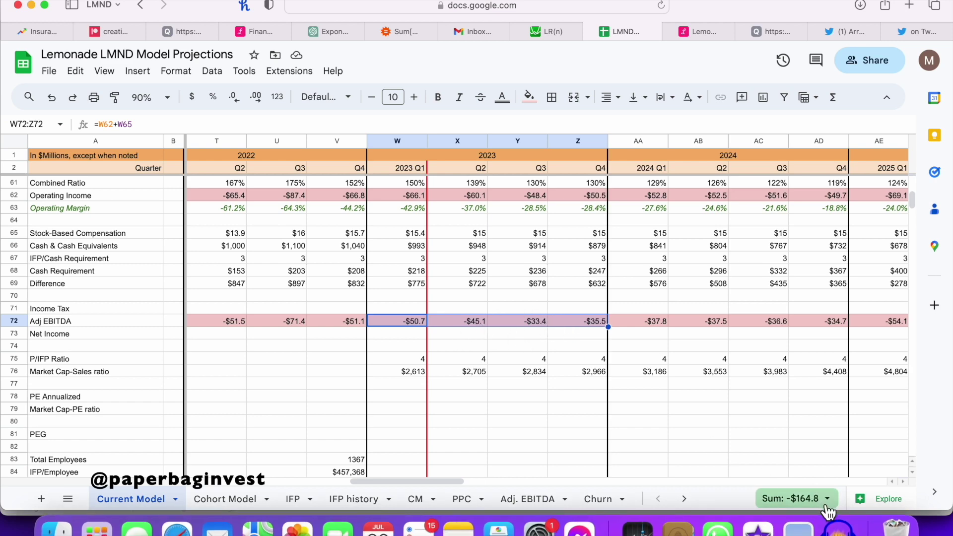
scroll(587, 359, "up", 4)
scroll(726, 437, "down", 4)
View the Adj. EBITDA chart and inspect its bars from 2023 through 2025, 2030 Q4 and 2035 Q4
left_click(527, 500)
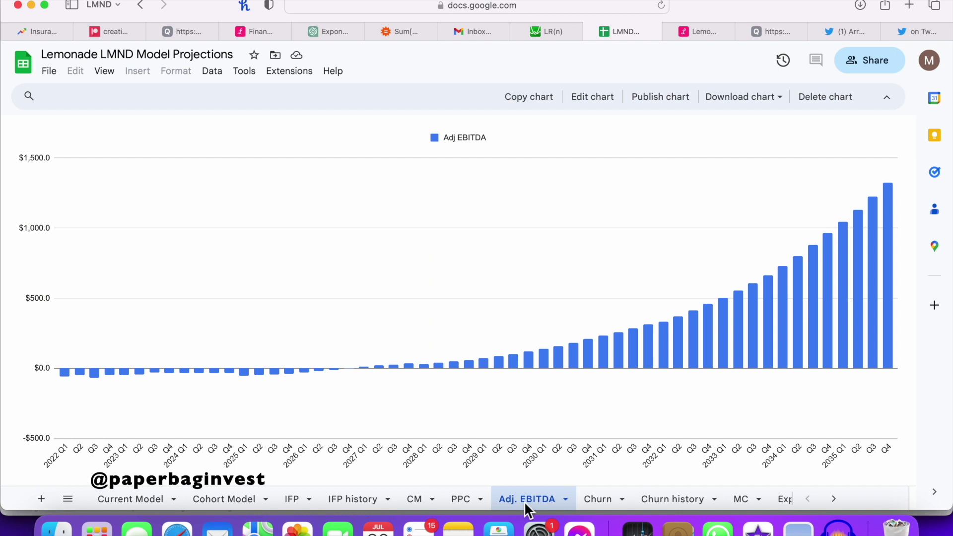
mouse_move(110, 378)
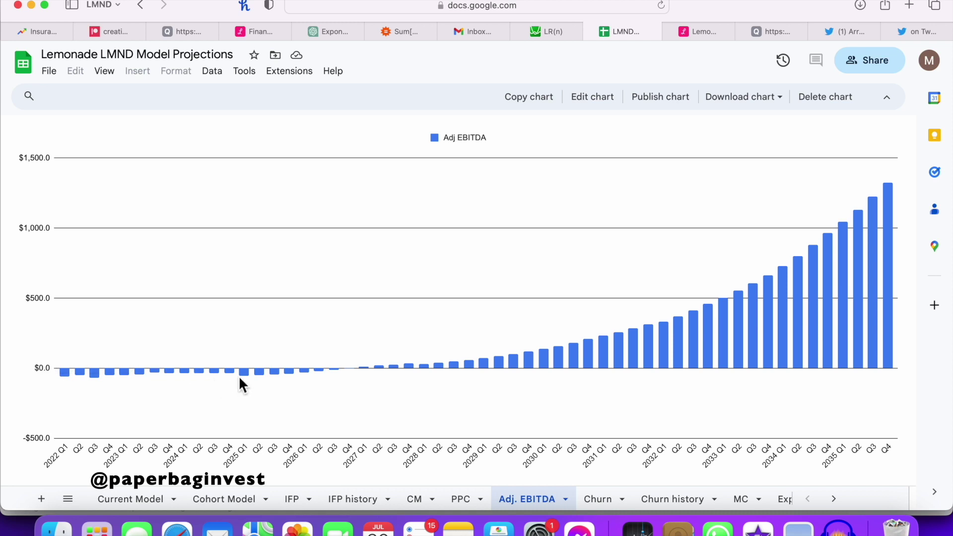
mouse_move(243, 378)
mouse_move(587, 357)
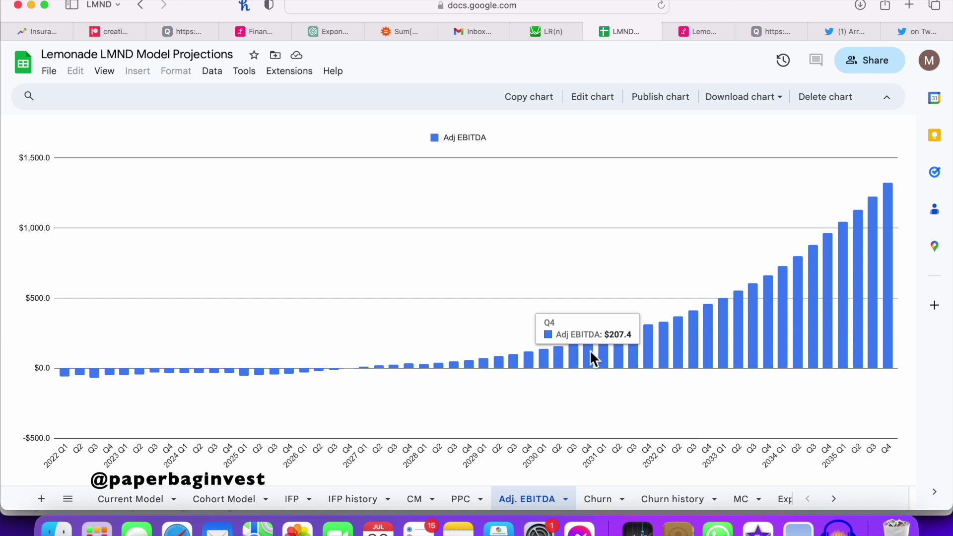
mouse_move(890, 334)
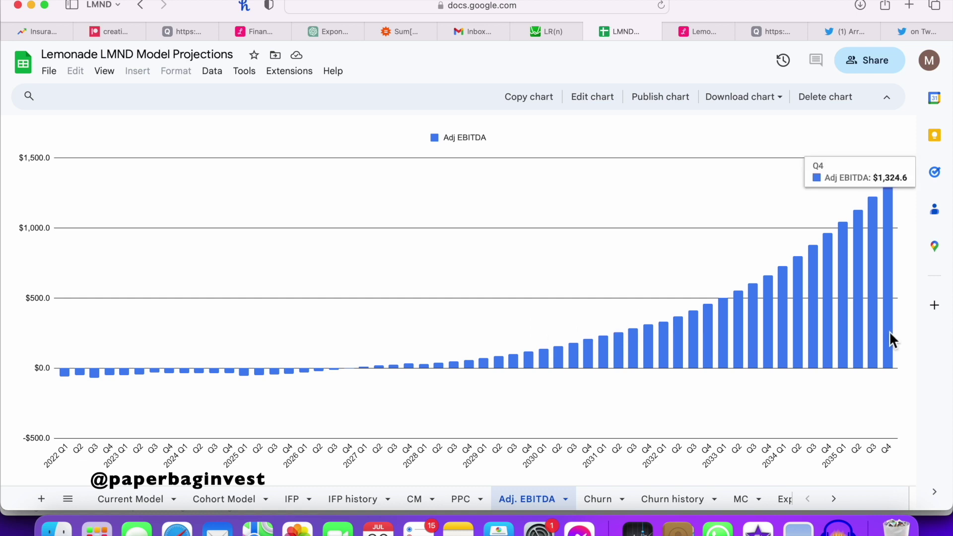
Return to the Current Model and highlight the Cash & Cash Equivalents, Cash Requirement and Difference rows in turn
left_click(672, 499)
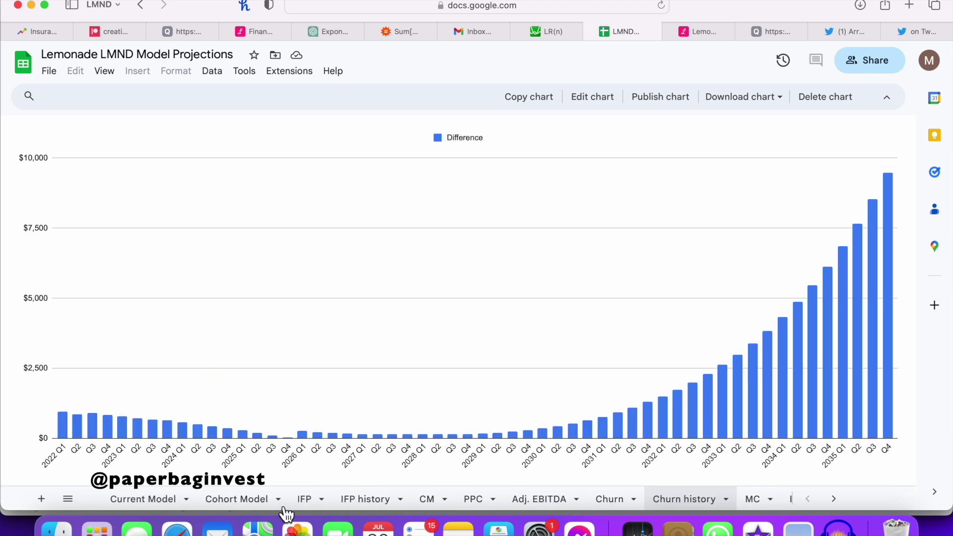
left_click(132, 499)
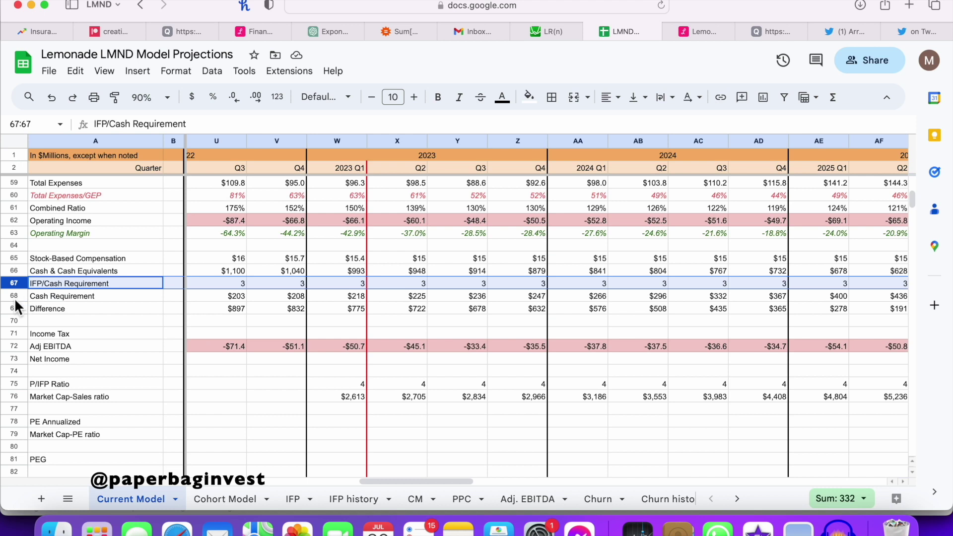
left_click(16, 274)
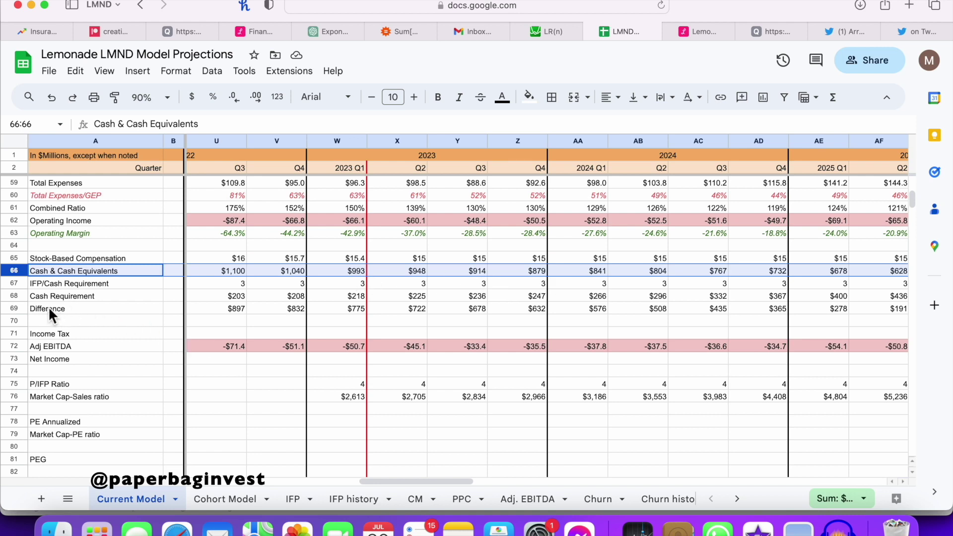
left_click(15, 296)
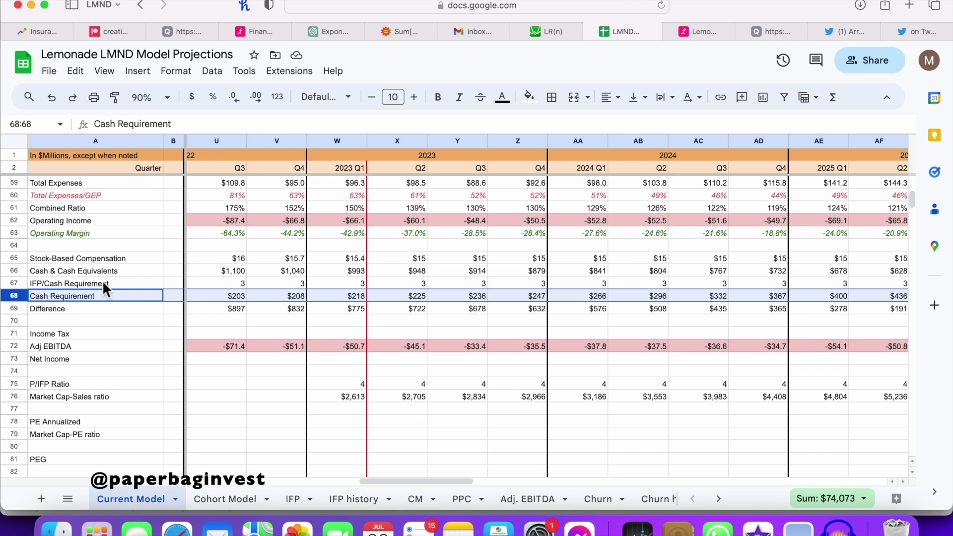
left_click(15, 308)
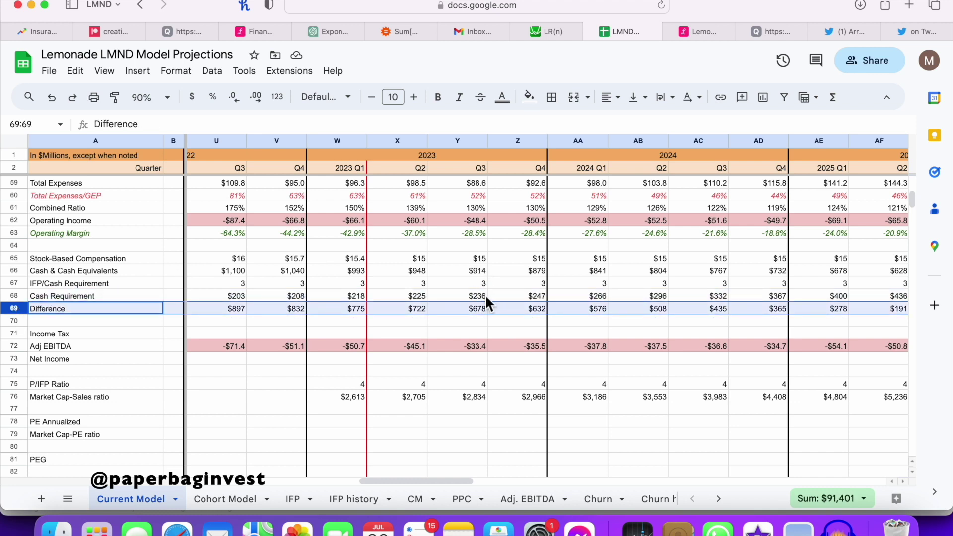
View the Cash and +-Cash Req charts, inspecting the difference around 2025 Q4
scroll(646, 499, "right", 5)
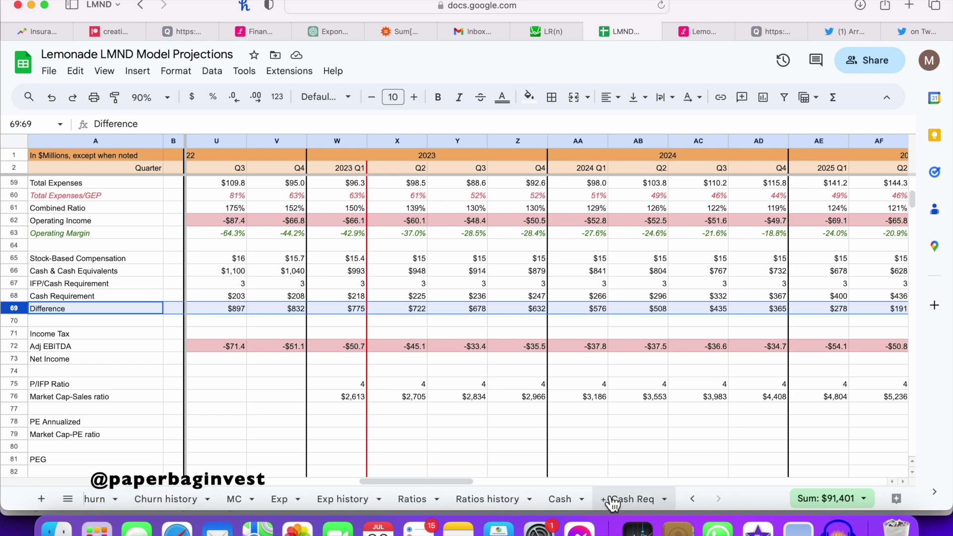
left_click(676, 499)
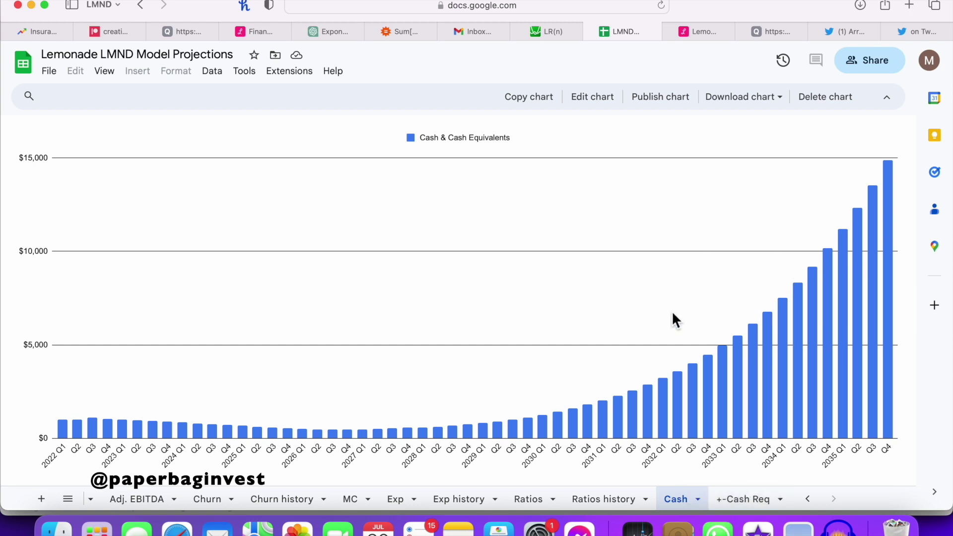
left_click(752, 502)
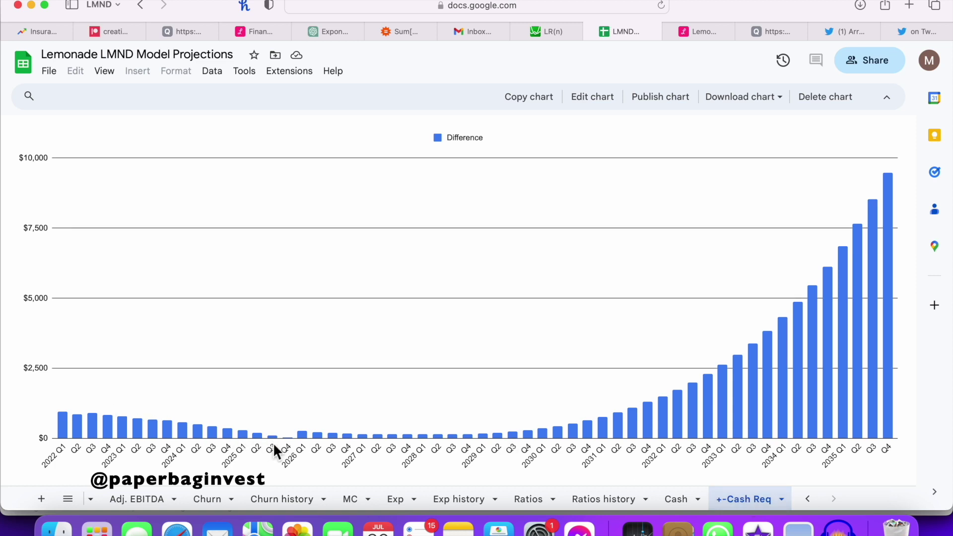
mouse_move(289, 439)
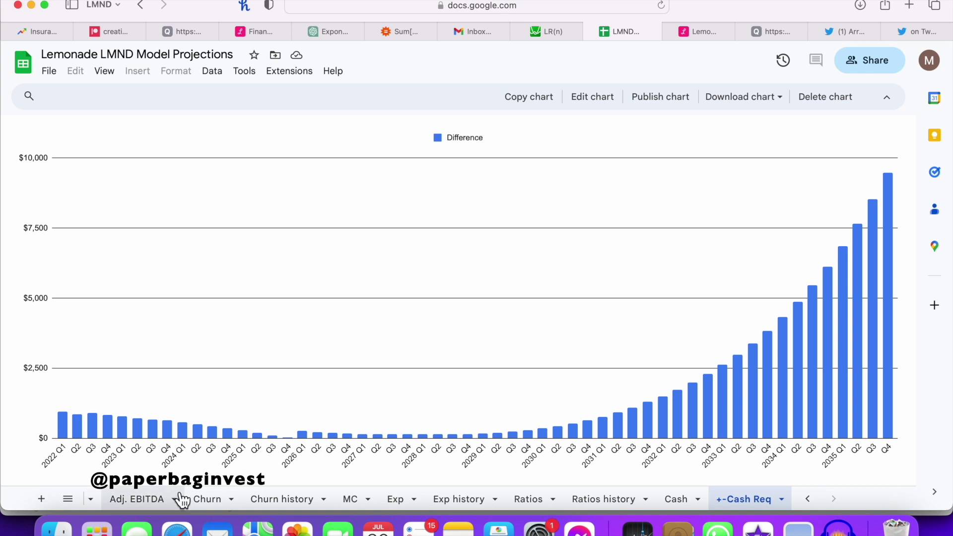
scroll(181, 499, "left", 5)
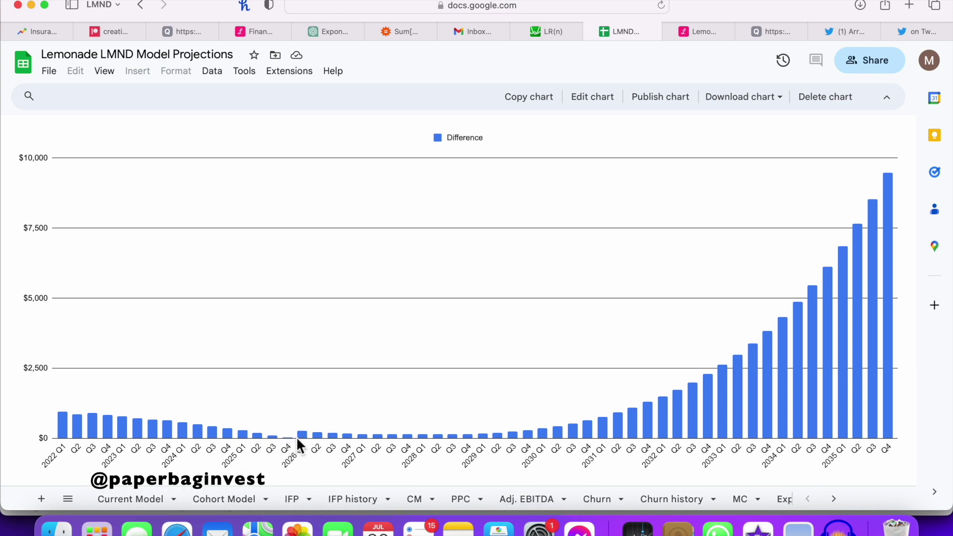
Highlight the IFP/Cash Requirement assumptions in the Current Model for the 2025 quarters, then for the 2026 quarters
left_click(138, 499)
scroll(496, 404, "up", 1)
scroll(496, 403, "right", 2)
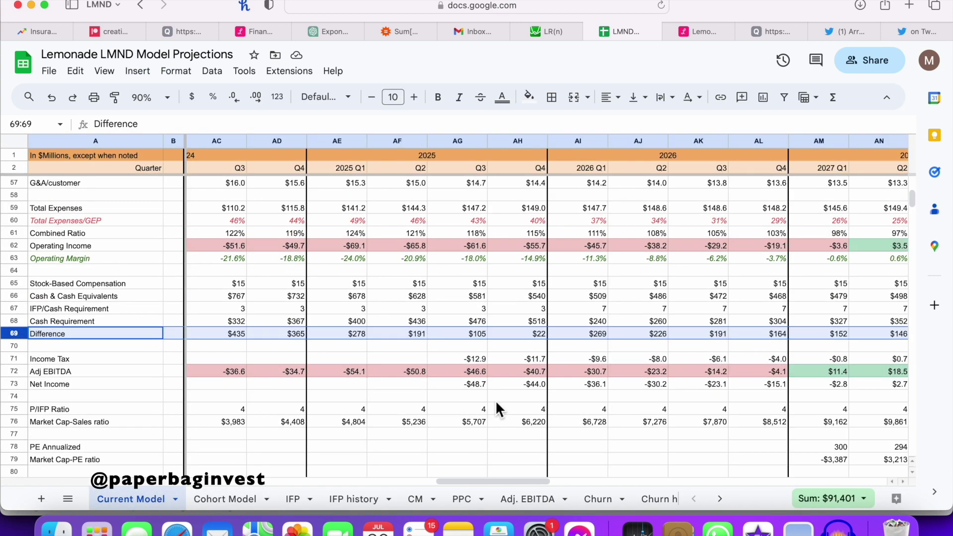
left_click_drag(530, 313, 332, 312)
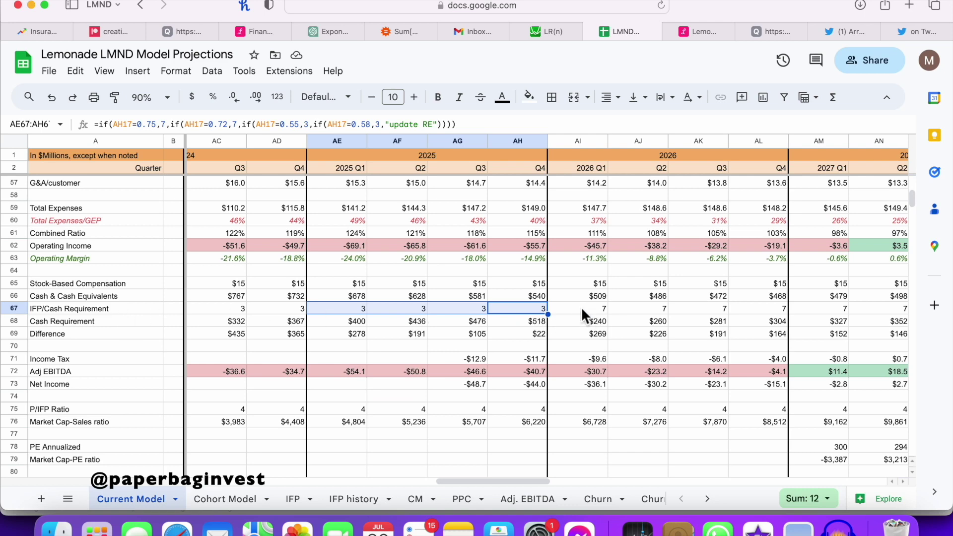
left_click_drag(582, 310, 745, 307)
Try an IFP/Cash Requirement of 6 from 2023 Q3 through 2035 Q4 and check its effect on the +-Cash Req chart
scroll(665, 315, "left", 3)
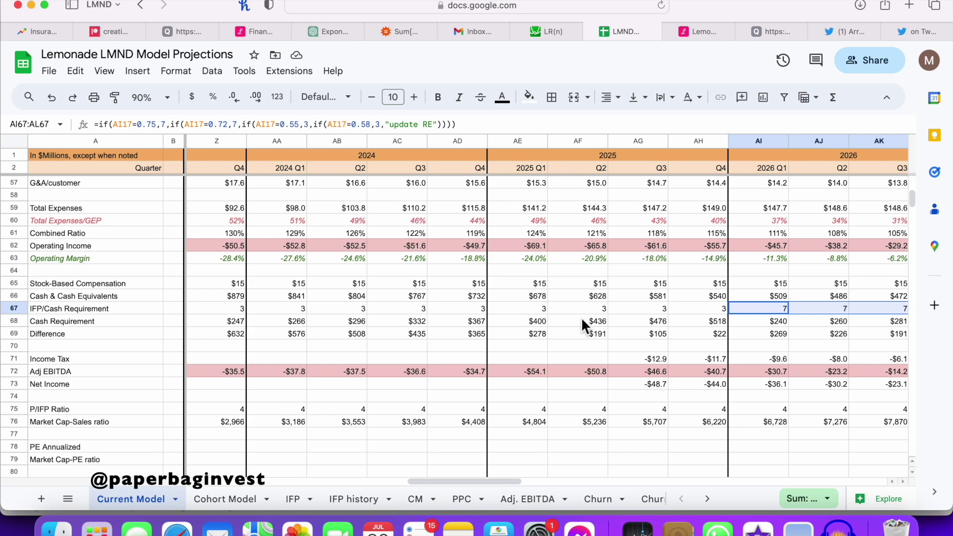
scroll(580, 316, "up", 2)
scroll(582, 316, "left", 6)
scroll(438, 334, "right", 2)
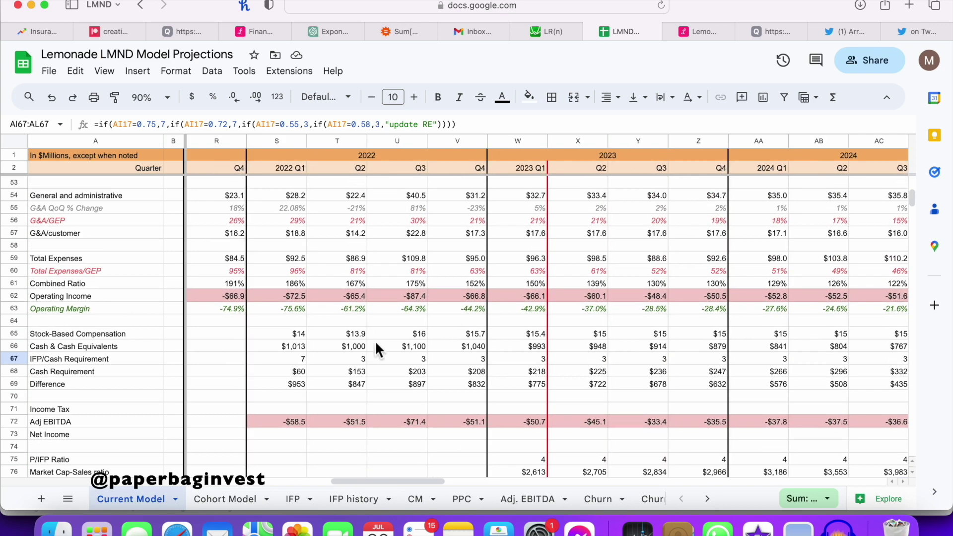
scroll(517, 353, "right", 1)
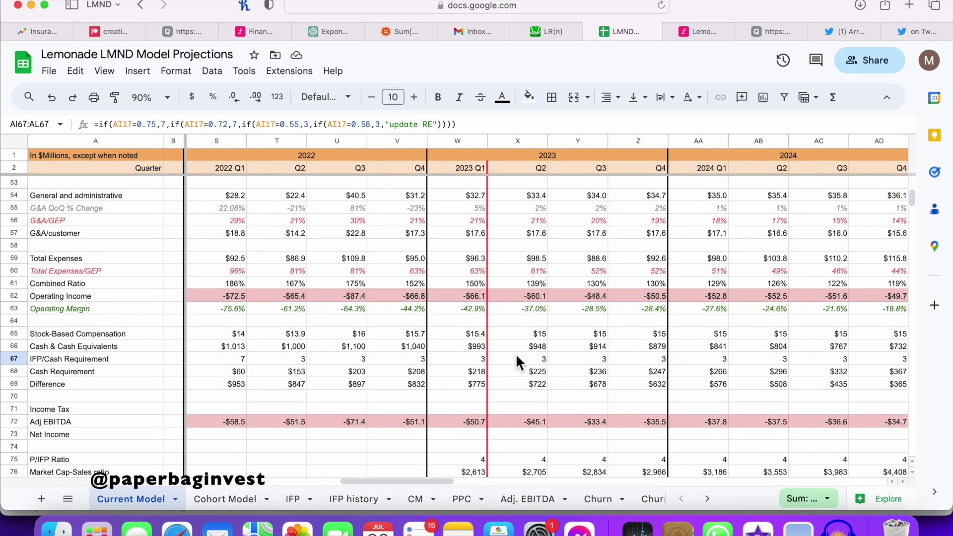
scroll(515, 354, "right", 3)
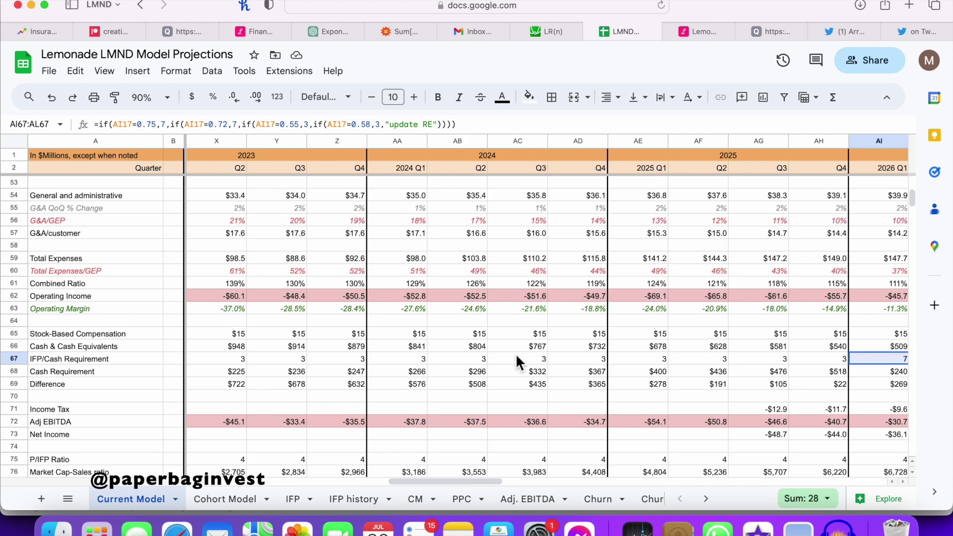
scroll(516, 354, "right", 2)
right_click(441, 334)
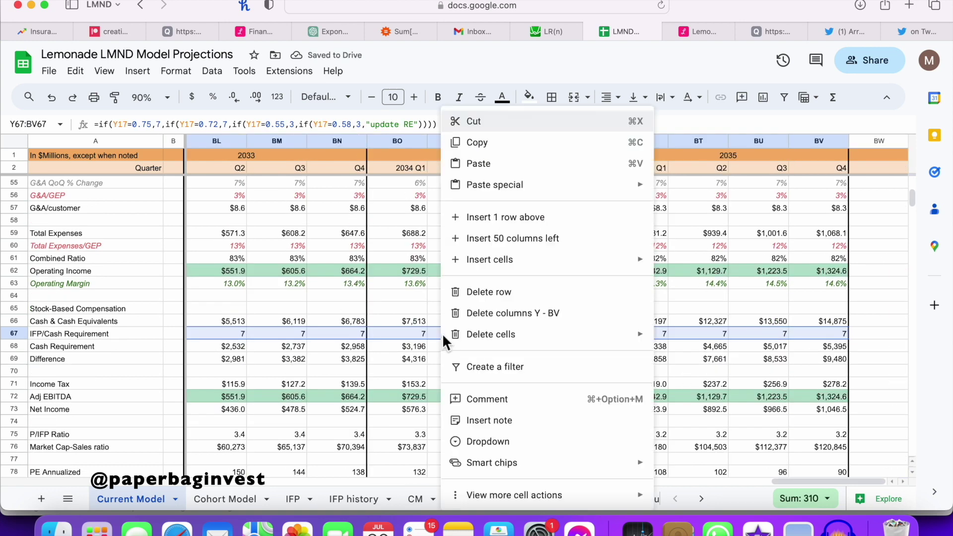
mouse_move(530, 188)
left_click(689, 190)
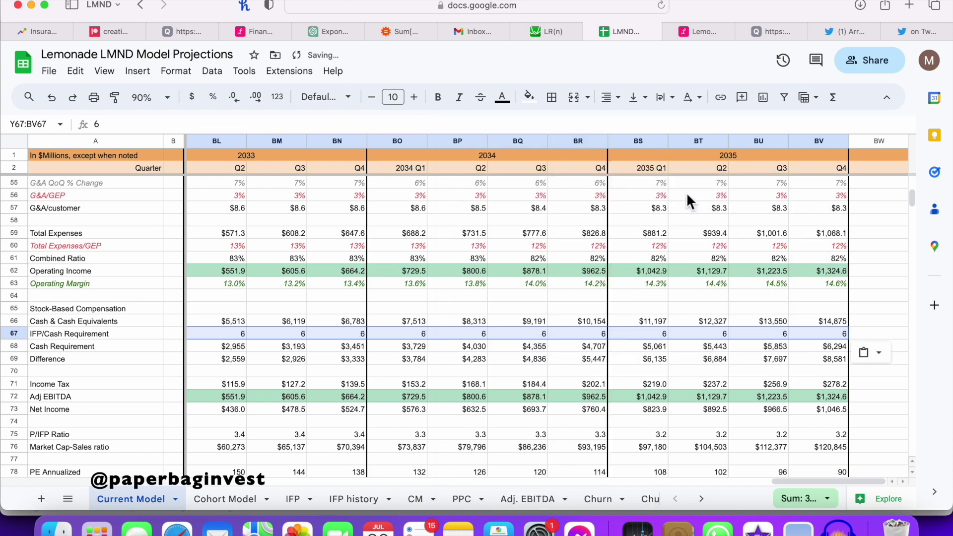
scroll(611, 501, "right", 8)
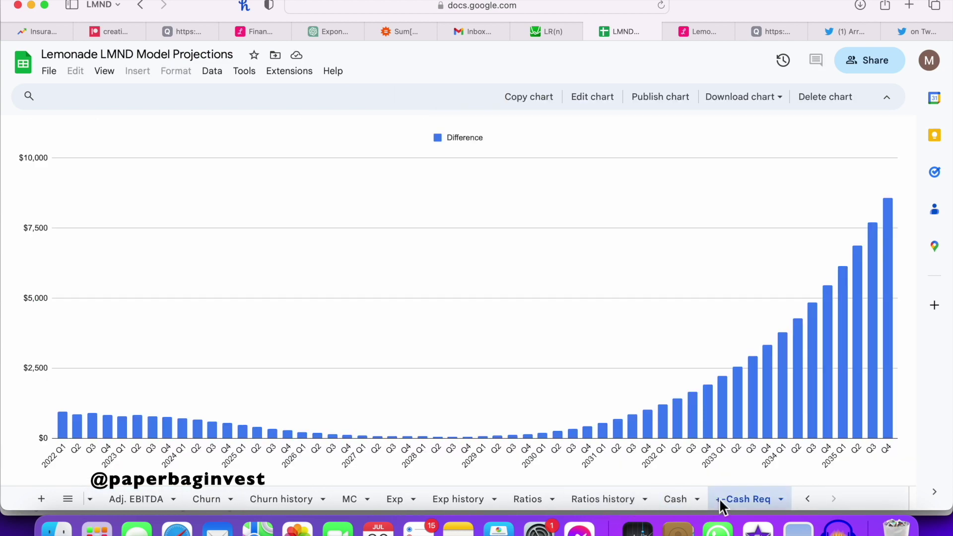
mouse_move(422, 437)
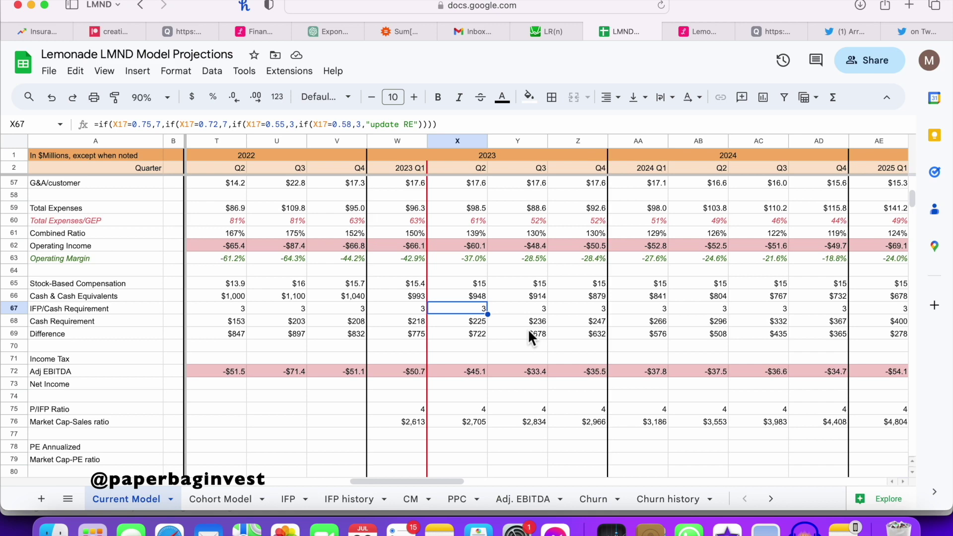
Review the valuation rows below the cash figures, then highlight the 2023 Q1 through Q4 Adj EBITDA cells again
scroll(529, 332, "down", 4)
scroll(530, 331, "right", 1)
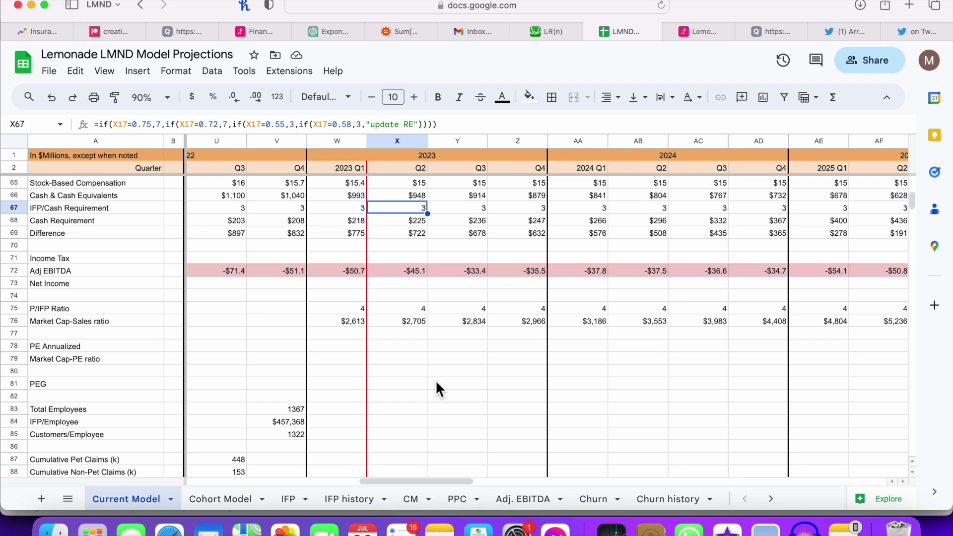
scroll(420, 334, "up", 1)
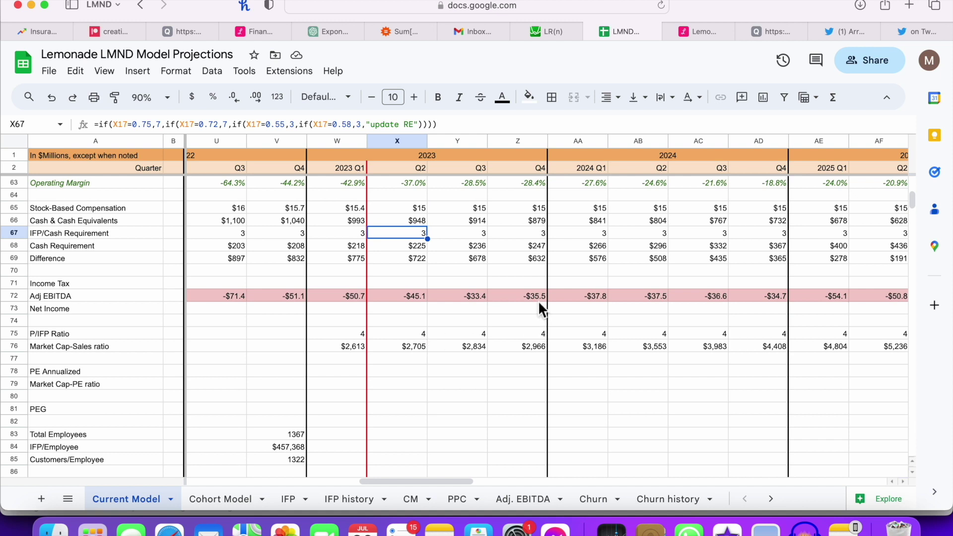
scroll(539, 301, "up", 1)
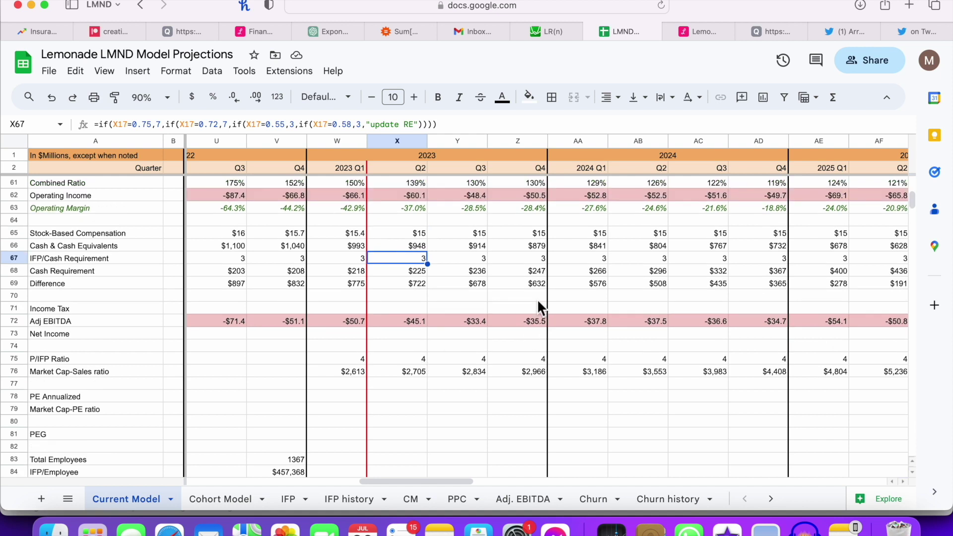
left_click_drag(540, 325, 340, 318)
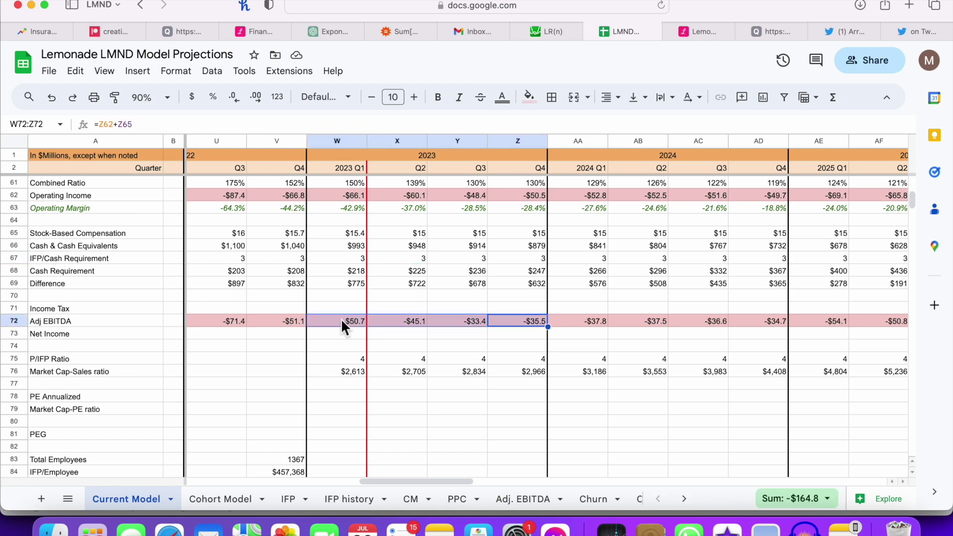
Return to the customer and IFP rows at the start of the Current Model, then switch to the Patreon creator page
scroll(450, 322, "up", 20)
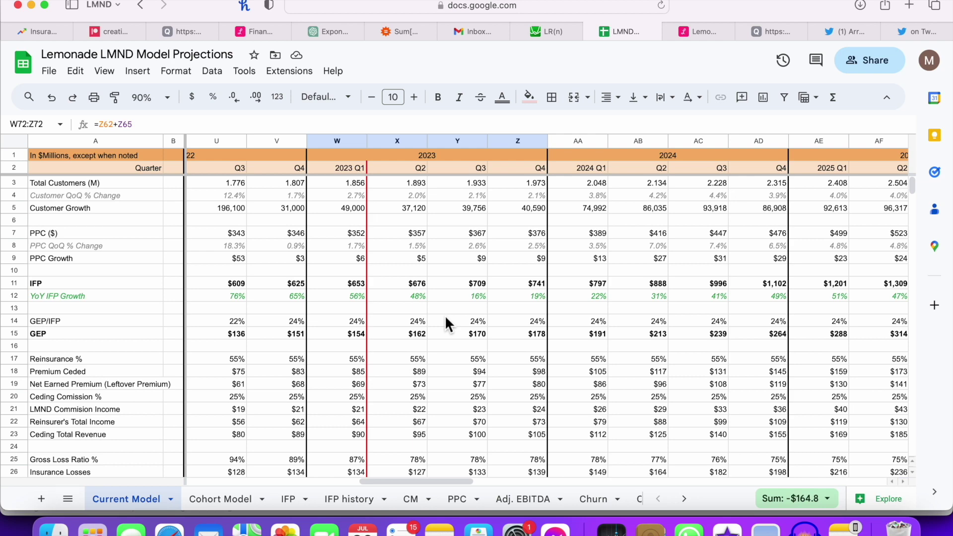
left_click(121, 33)
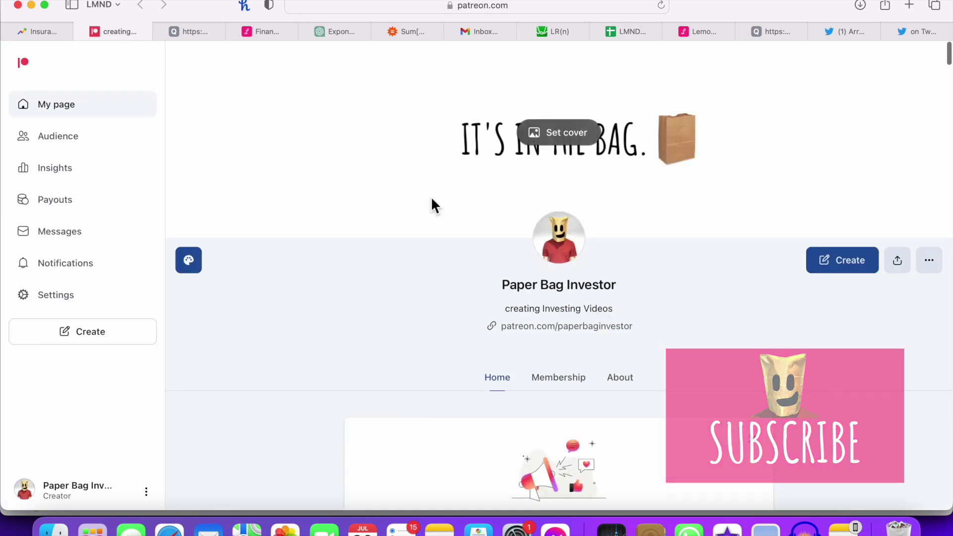